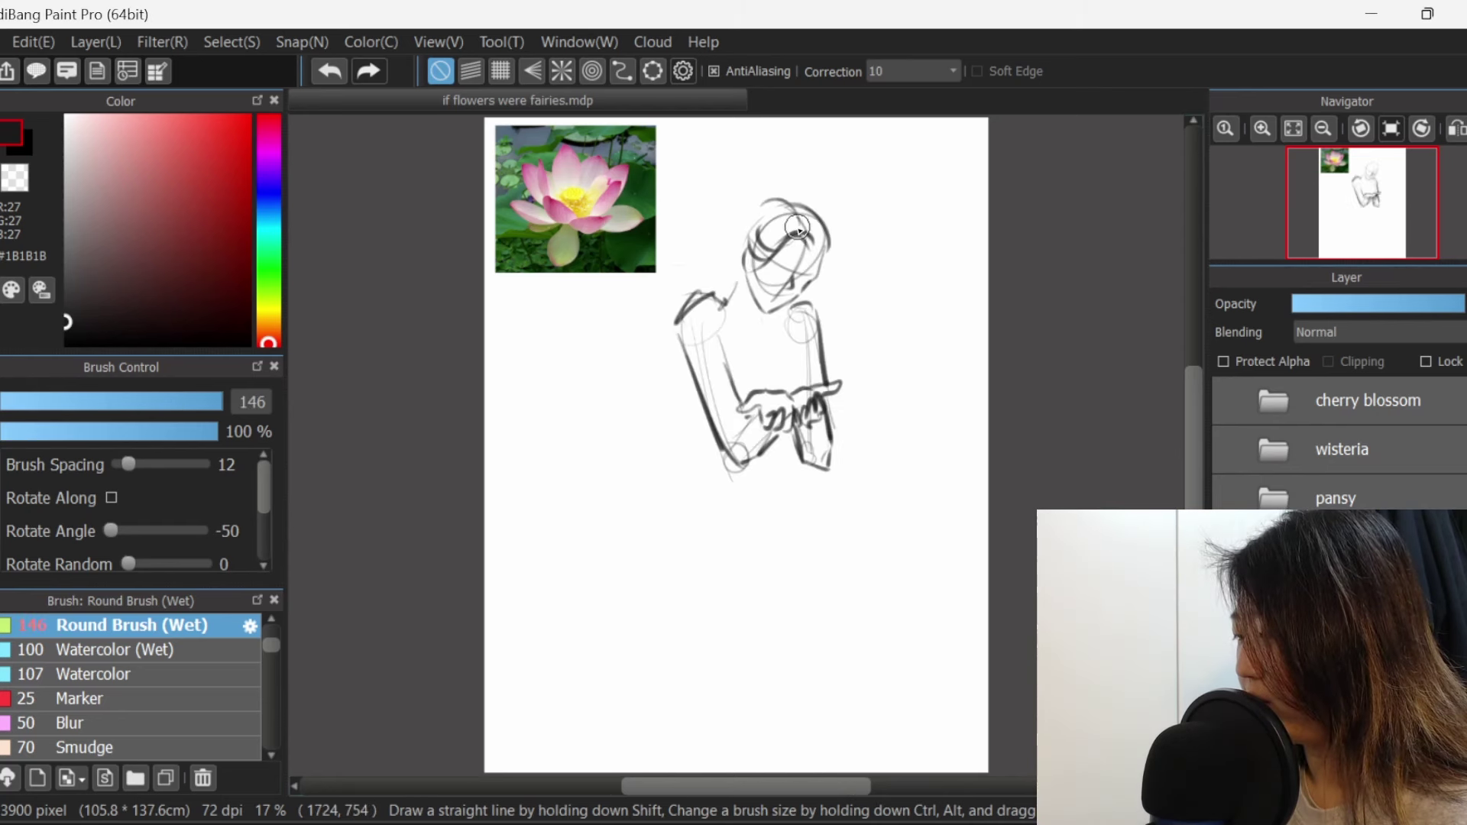
Sketch the fairy's hair bun above the head and the sweetheart bodice between her arms.
mouse_move(795, 221)
left_mouse_down()
mouse_move(743, 269)
mouse_move(788, 191)
mouse_move(750, 201)
mouse_move(734, 176)
mouse_move(772, 165)
left_mouse_up()
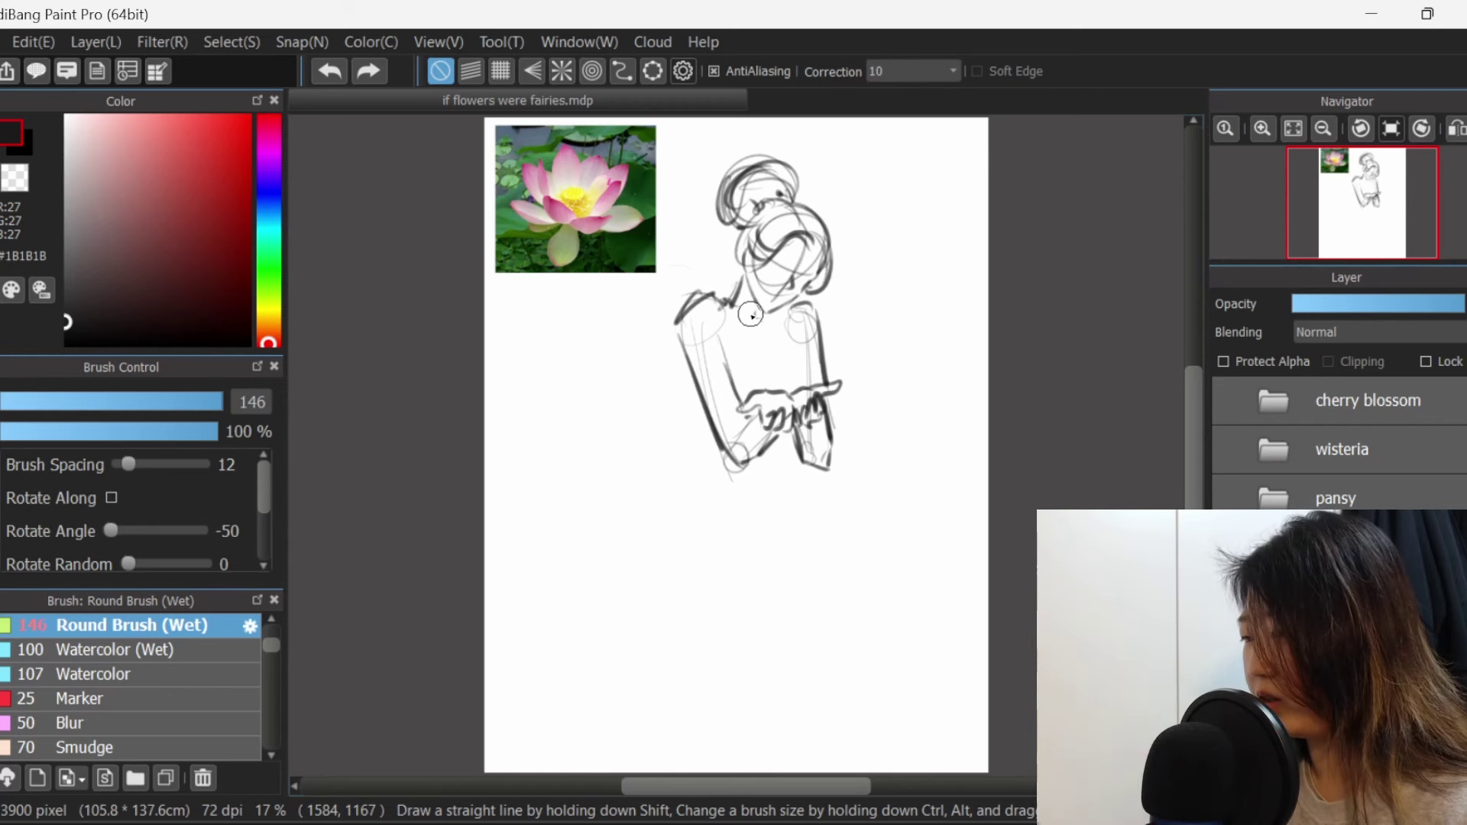
mouse_move(725, 368)
left_mouse_down()
mouse_move(754, 339)
mouse_move(742, 343)
mouse_move(793, 393)
left_mouse_up()
left_click_drag(805, 328, 814, 380)
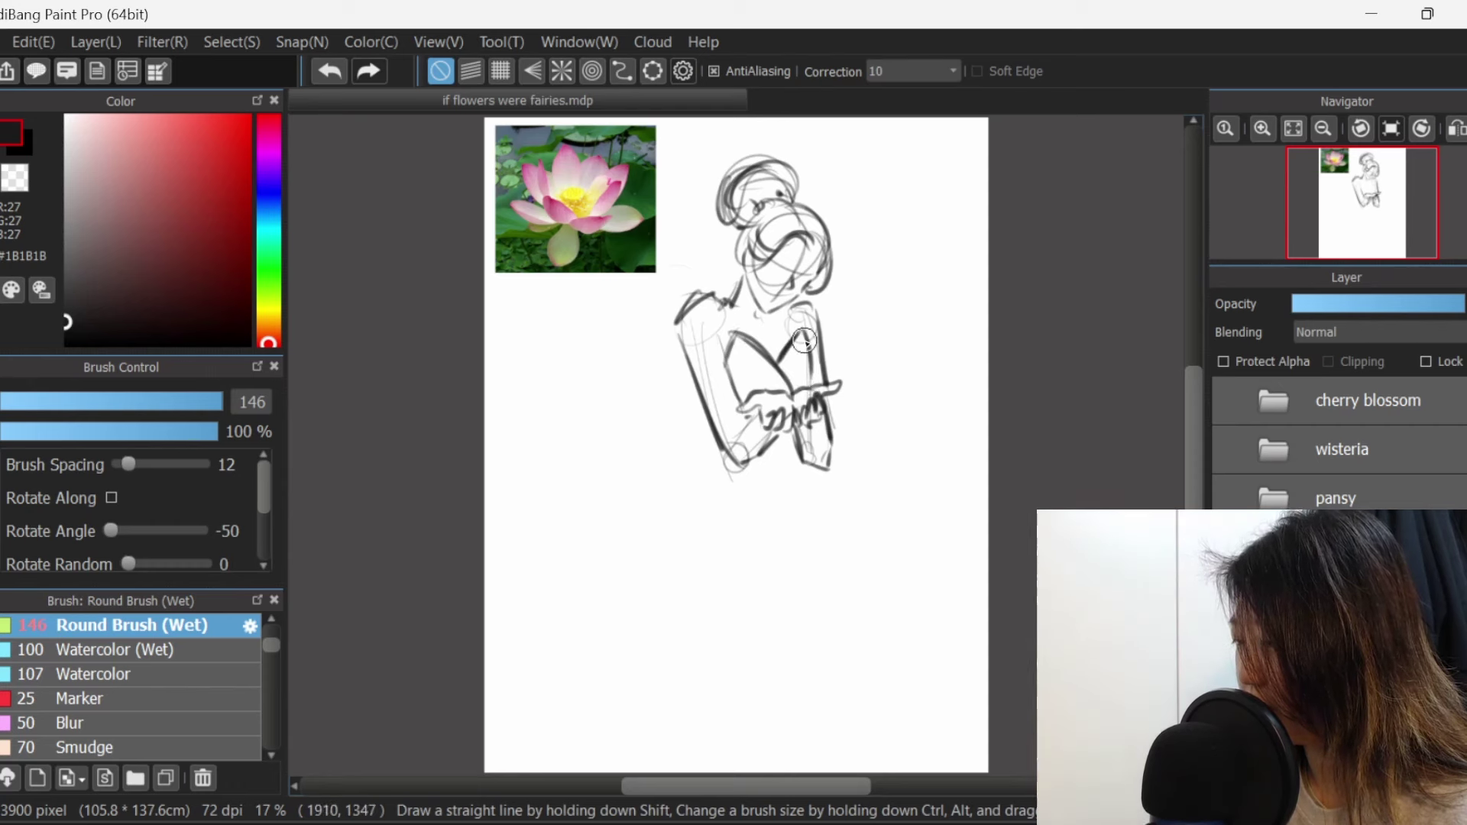
Erase the bodice lines just above the cupped hands using the transparent colour.
left_click(14, 177)
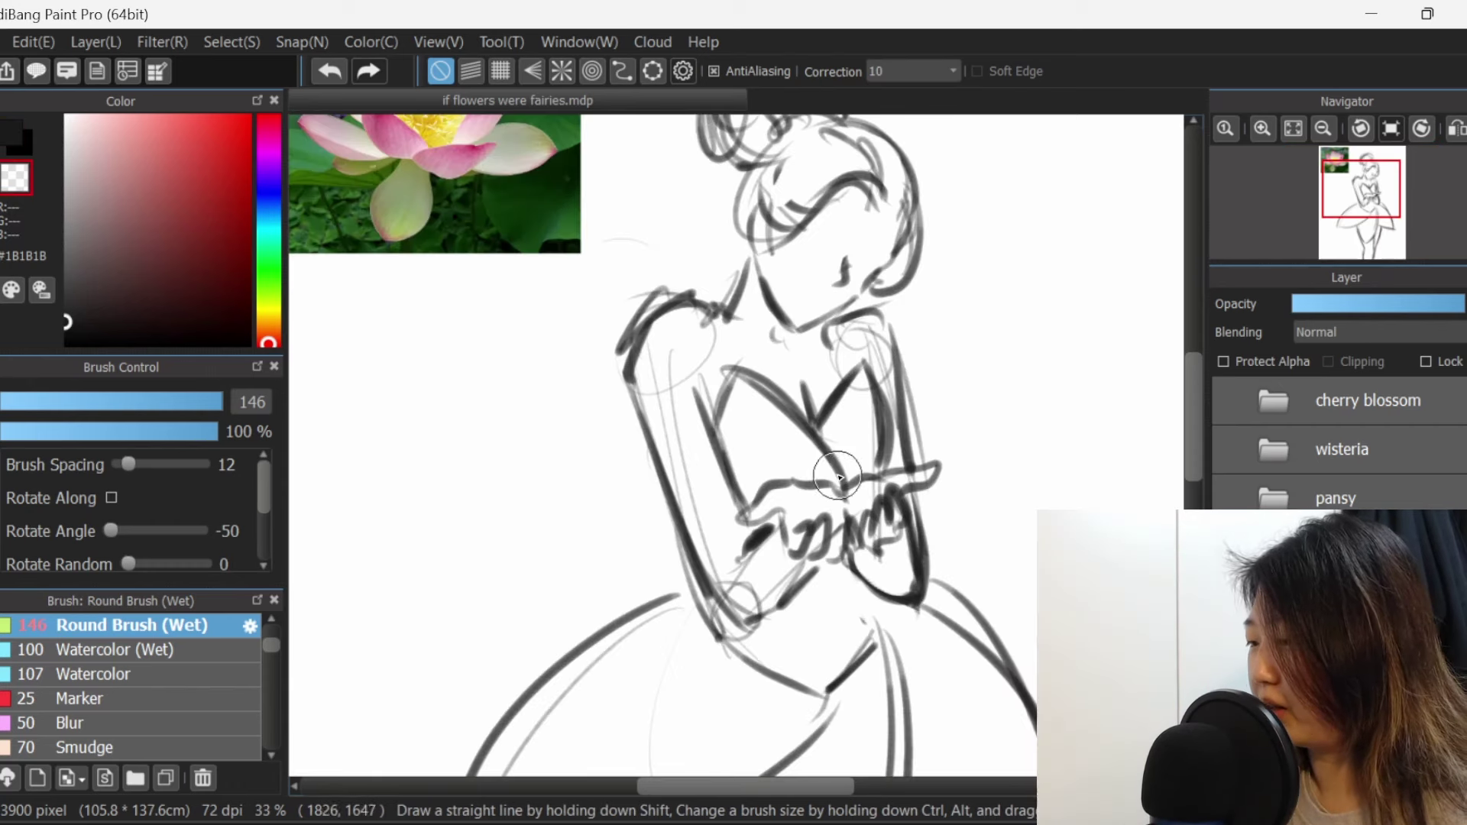
mouse_move(834, 481)
left_mouse_down()
mouse_move(874, 482)
mouse_move(835, 445)
mouse_move(864, 489)
left_mouse_up()
key("e")
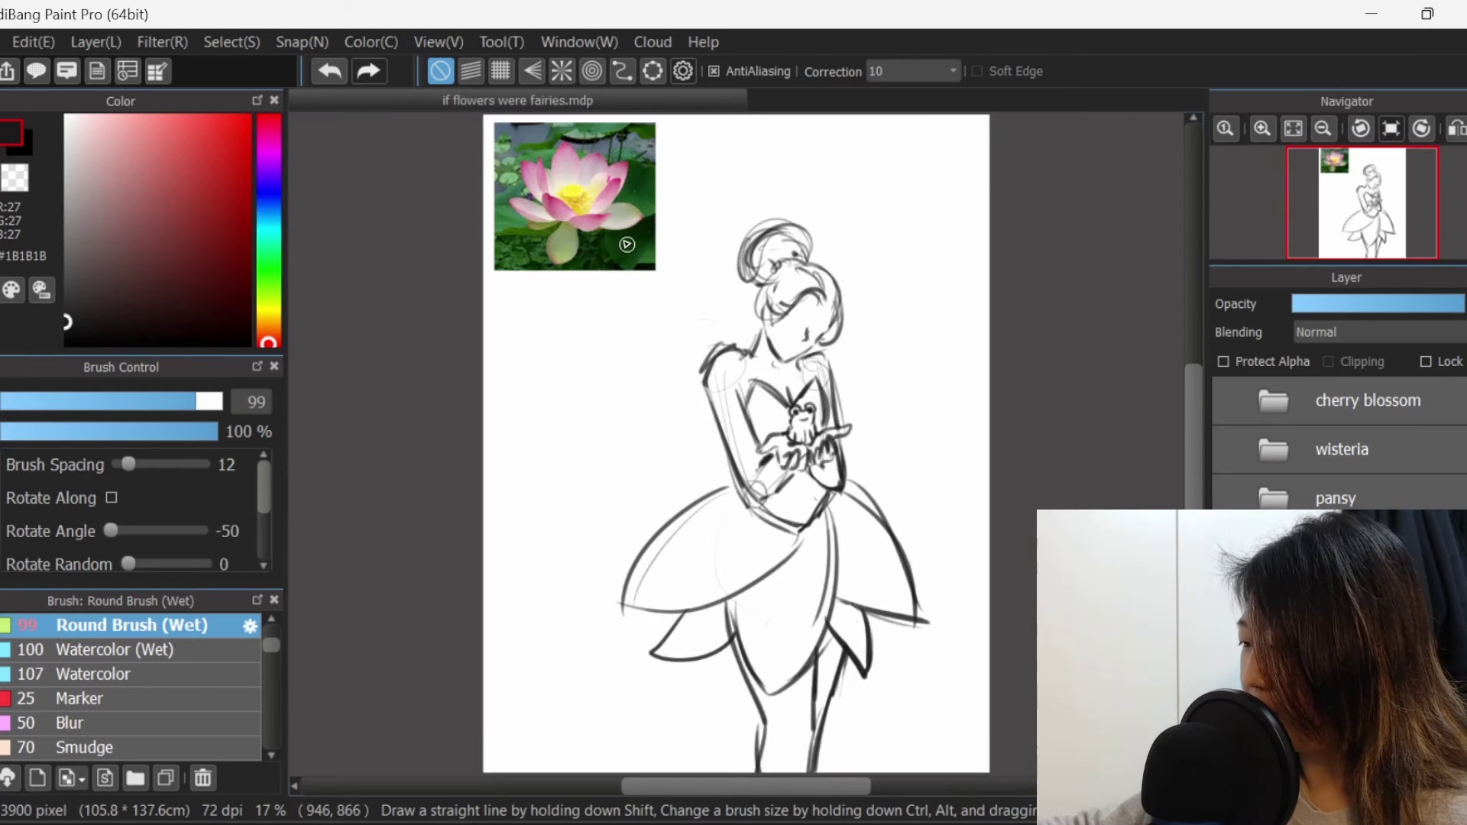
Sketch the upper edge of the fairy's large upper wing from its tip over the lotus photo to her shoulder.
left_click_drag(548, 209, 732, 333)
key("ctrl+z")
left_click_drag(556, 204, 739, 348)
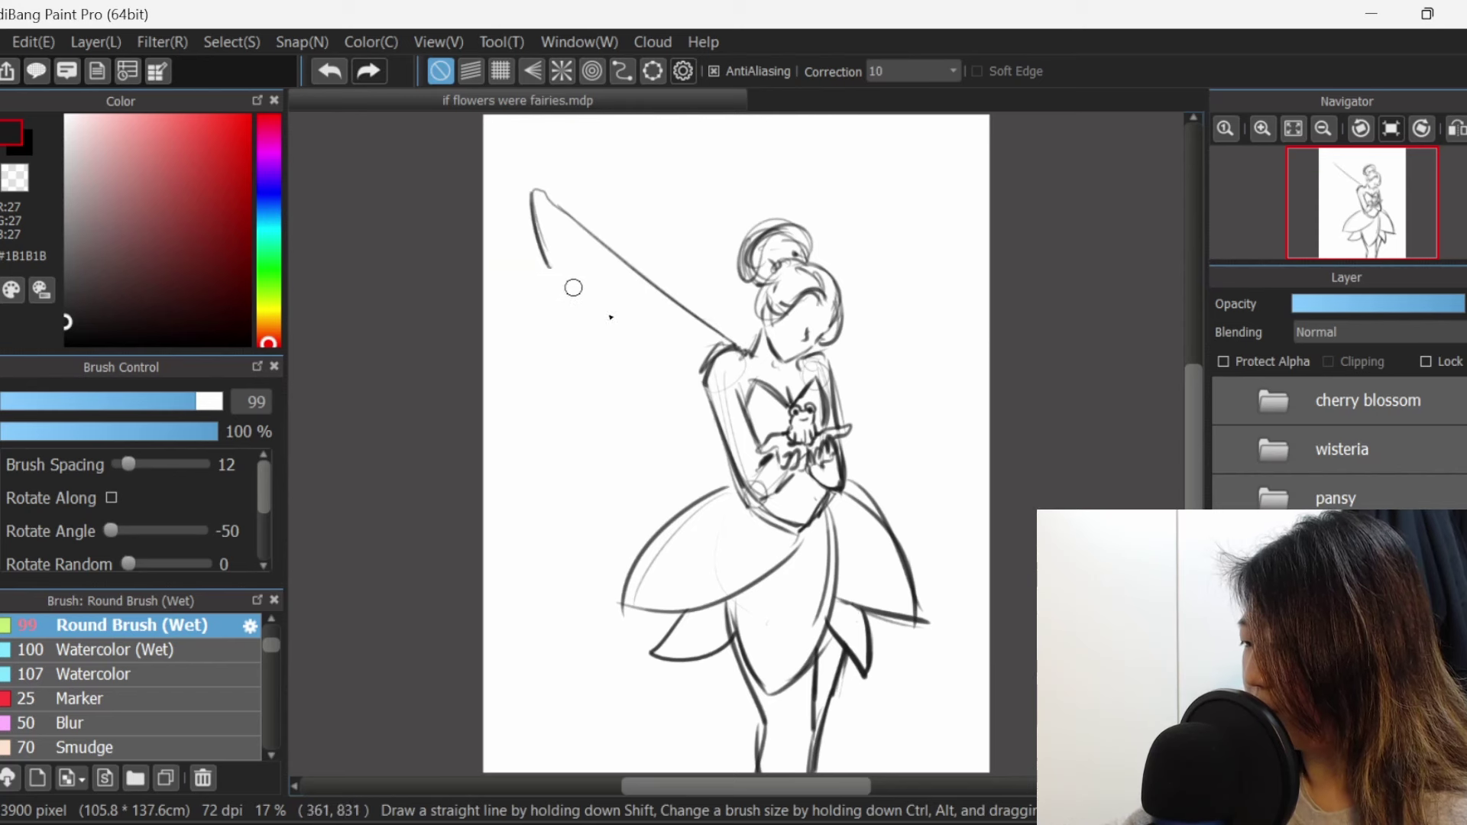
left_click_drag(550, 279, 708, 365)
key("ctrl+z")
left_click_drag(550, 280, 712, 337)
key("ctrl+z")
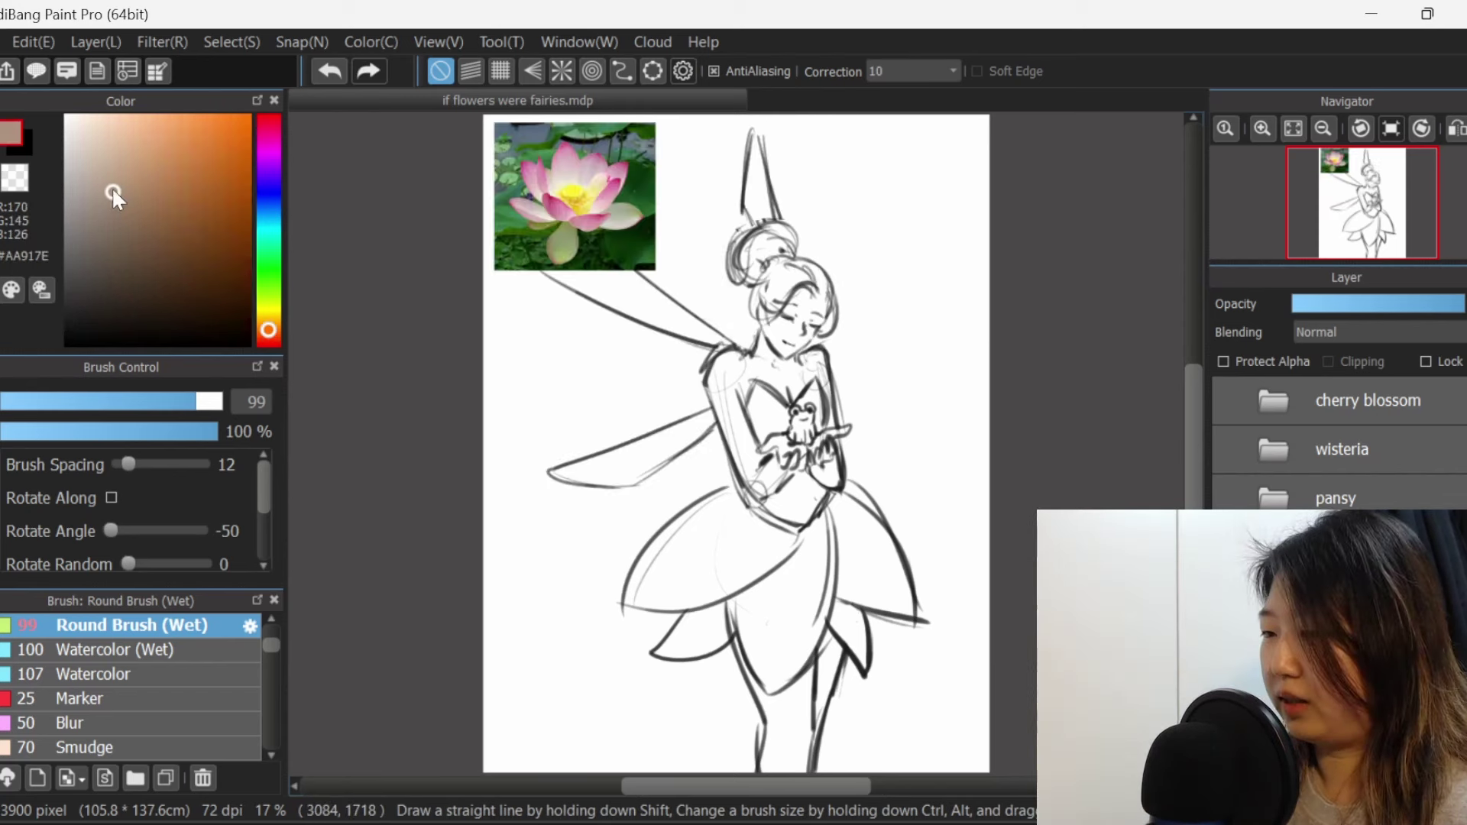
Fill the fairy's face, chest, arms and legs with brown #69594D using the Pen brush.
left_click_drag(112, 186, 111, 248)
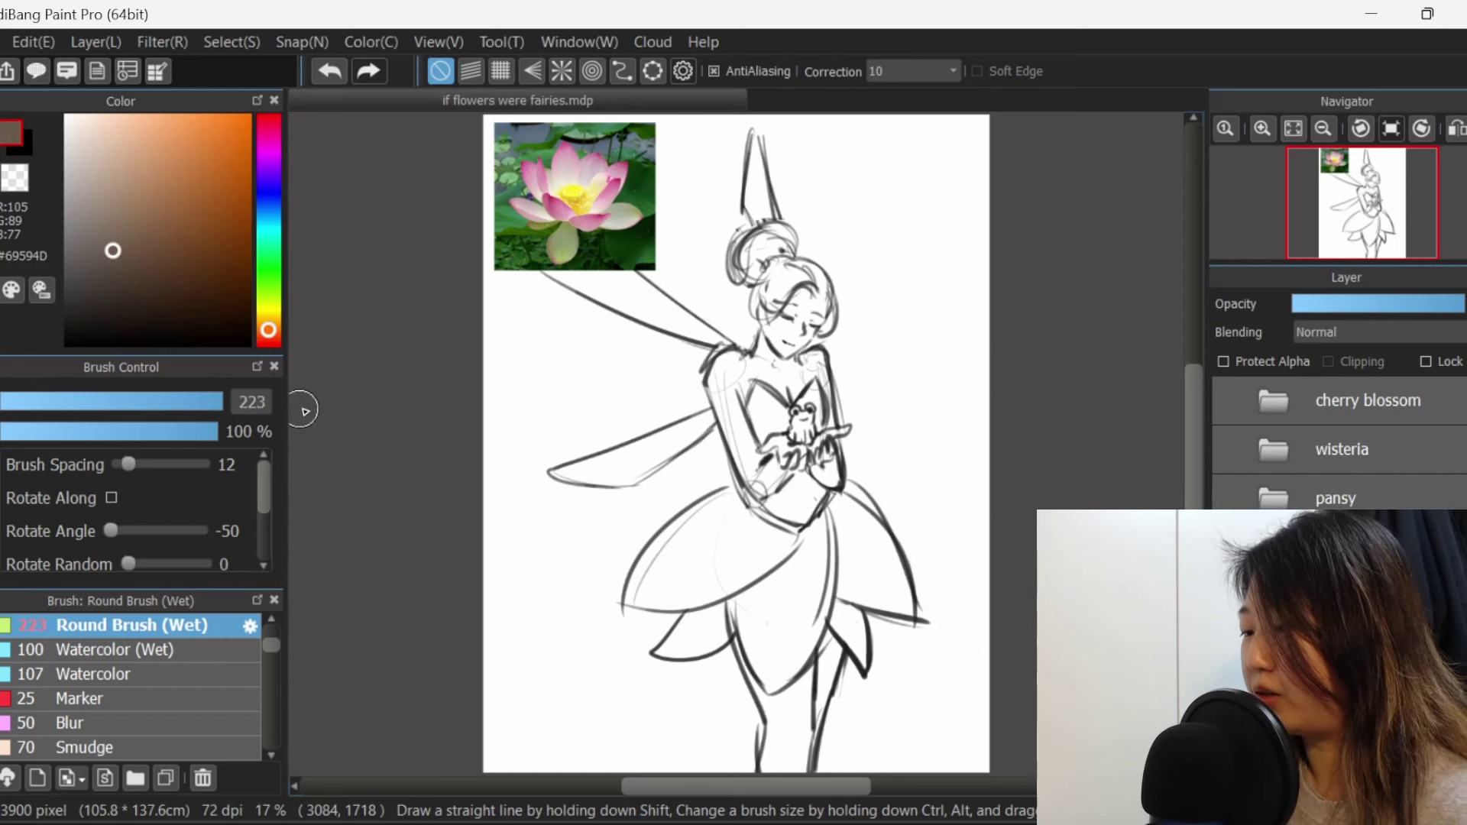
left_click_drag(272, 647, 274, 628)
left_click(168, 626)
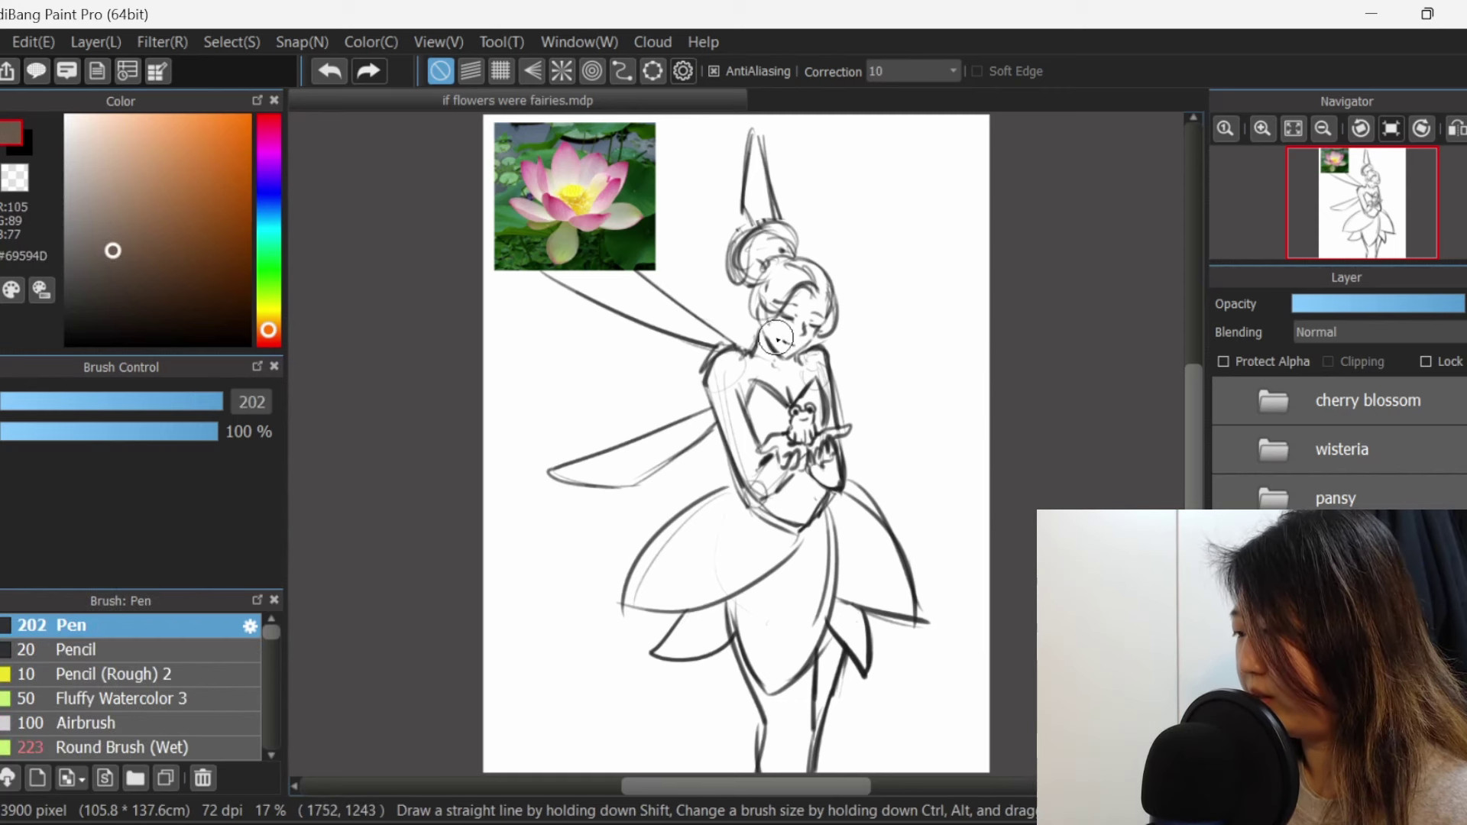
mouse_move(775, 337)
left_mouse_down()
mouse_move(795, 295)
mouse_move(786, 371)
mouse_move(815, 293)
mouse_move(796, 359)
mouse_move(824, 303)
mouse_move(803, 337)
mouse_move(726, 366)
mouse_move(777, 442)
left_mouse_up()
mouse_move(755, 497)
left_mouse_down()
mouse_move(810, 374)
mouse_move(798, 360)
mouse_move(822, 373)
mouse_move(816, 348)
mouse_move(825, 382)
left_mouse_up()
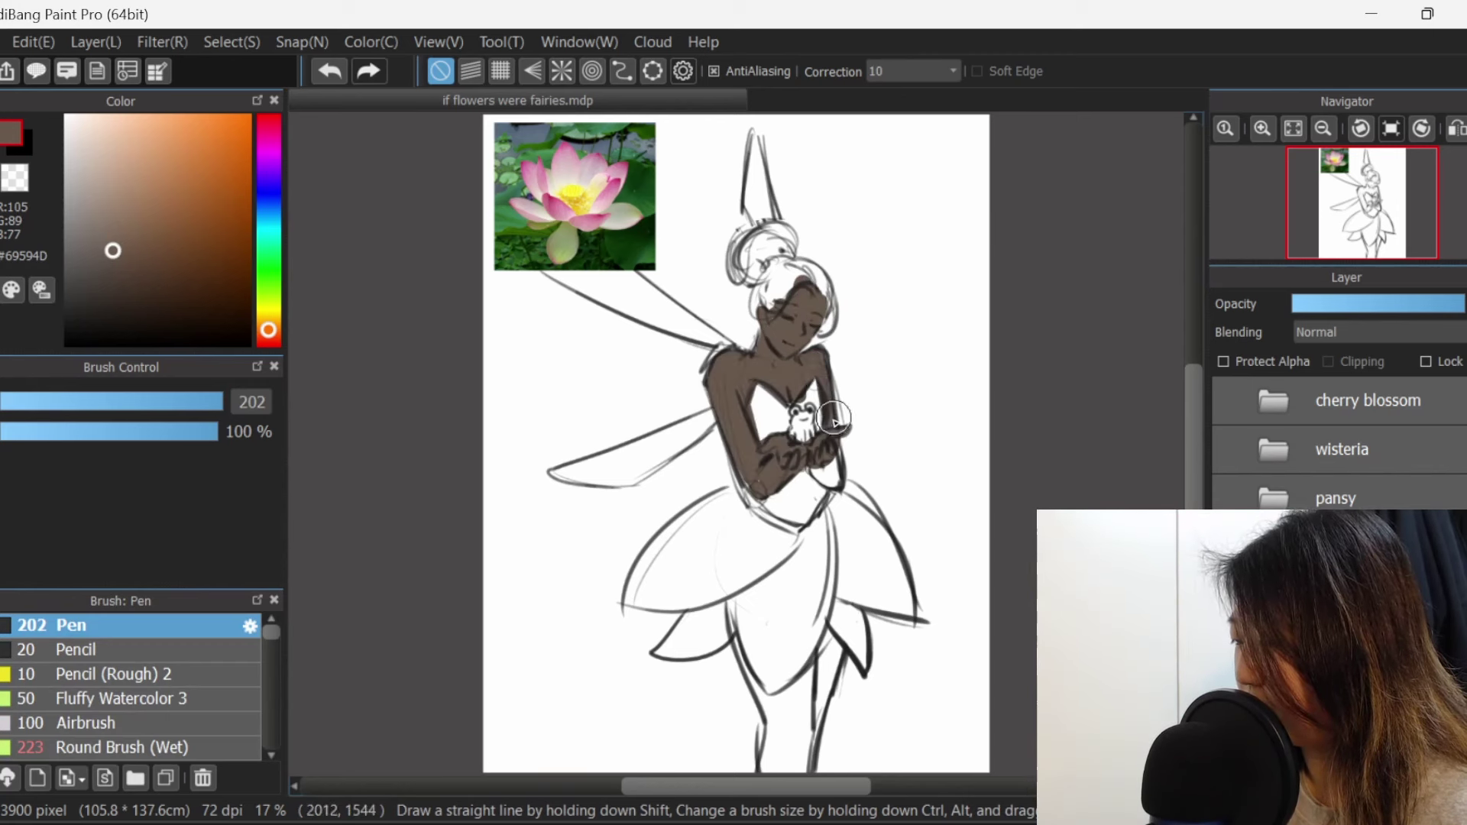
left_click_drag(815, 461, 837, 472)
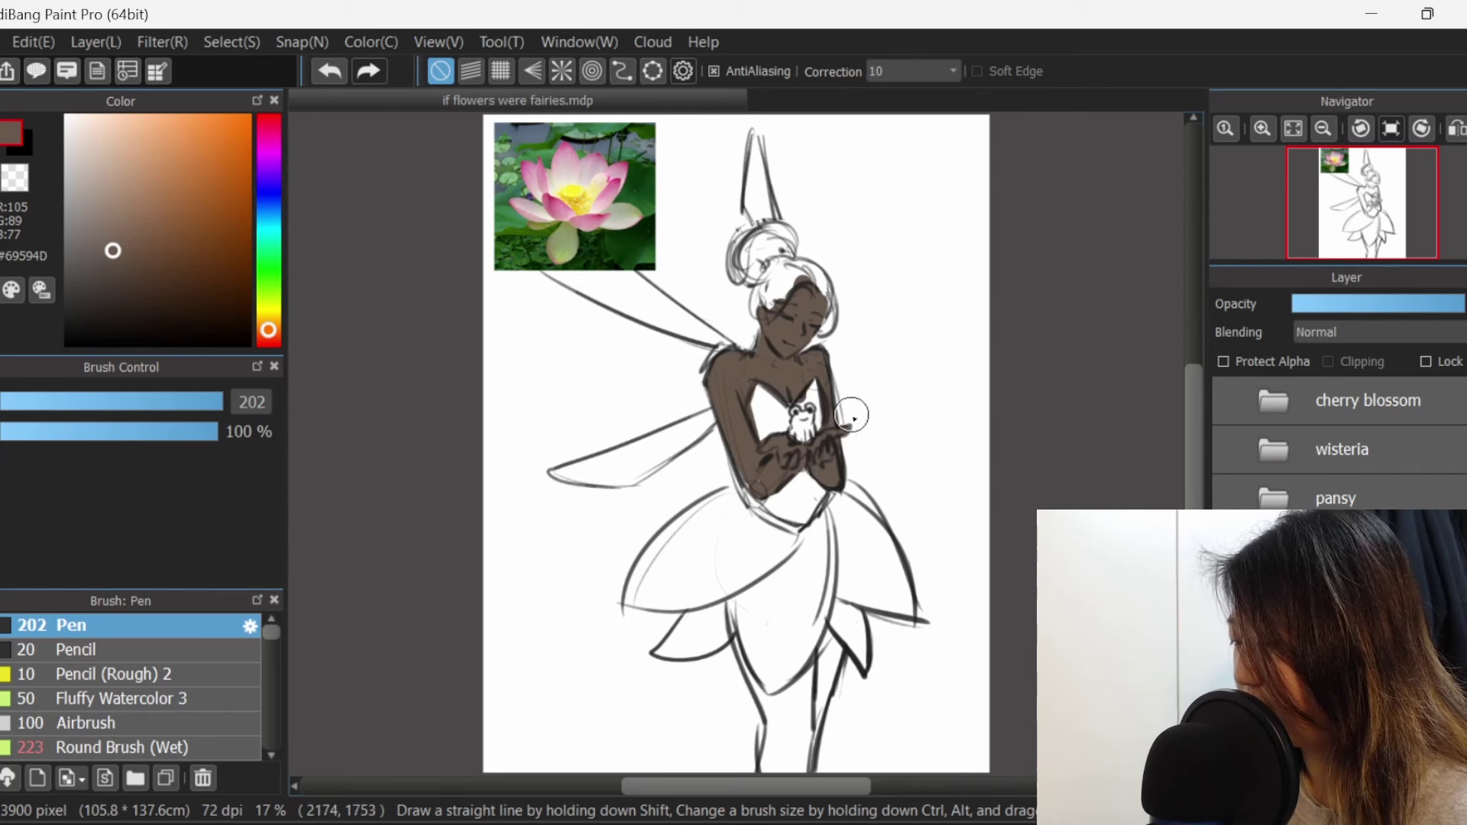
left_click_drag(735, 642, 764, 734)
Paint the fairy's bun and hair with the yellow sampled from the lotus centre.
scroll(613, 214, "up", 1)
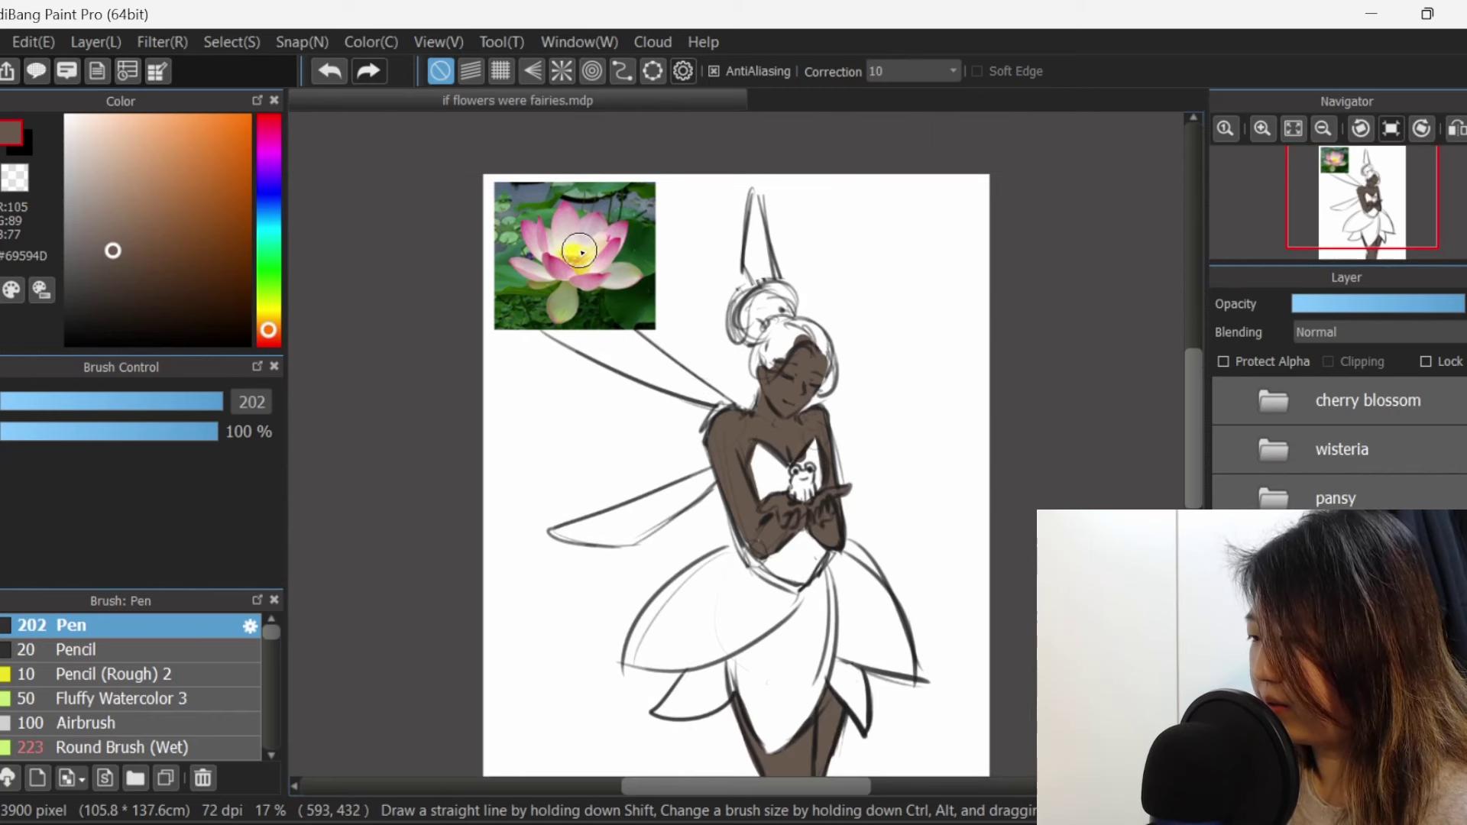
left_click(576, 246, "alt")
mouse_move(737, 302)
left_mouse_down()
mouse_move(791, 334)
mouse_move(756, 362)
mouse_move(788, 334)
mouse_move(824, 339)
mouse_move(796, 319)
mouse_move(829, 384)
left_mouse_up()
Paint the bodice and waist with pale cream #E8E6D5 sampled from the lotus's lower petal.
left_click(564, 304, "alt")
left_click_drag(764, 463, 778, 487)
mouse_move(775, 564)
left_mouse_down()
mouse_move(802, 541)
mouse_move(821, 548)
left_mouse_up()
Paint the petal skirt with pink sampled from the lotus petals.
scroll(1199, 402, "down", 1)
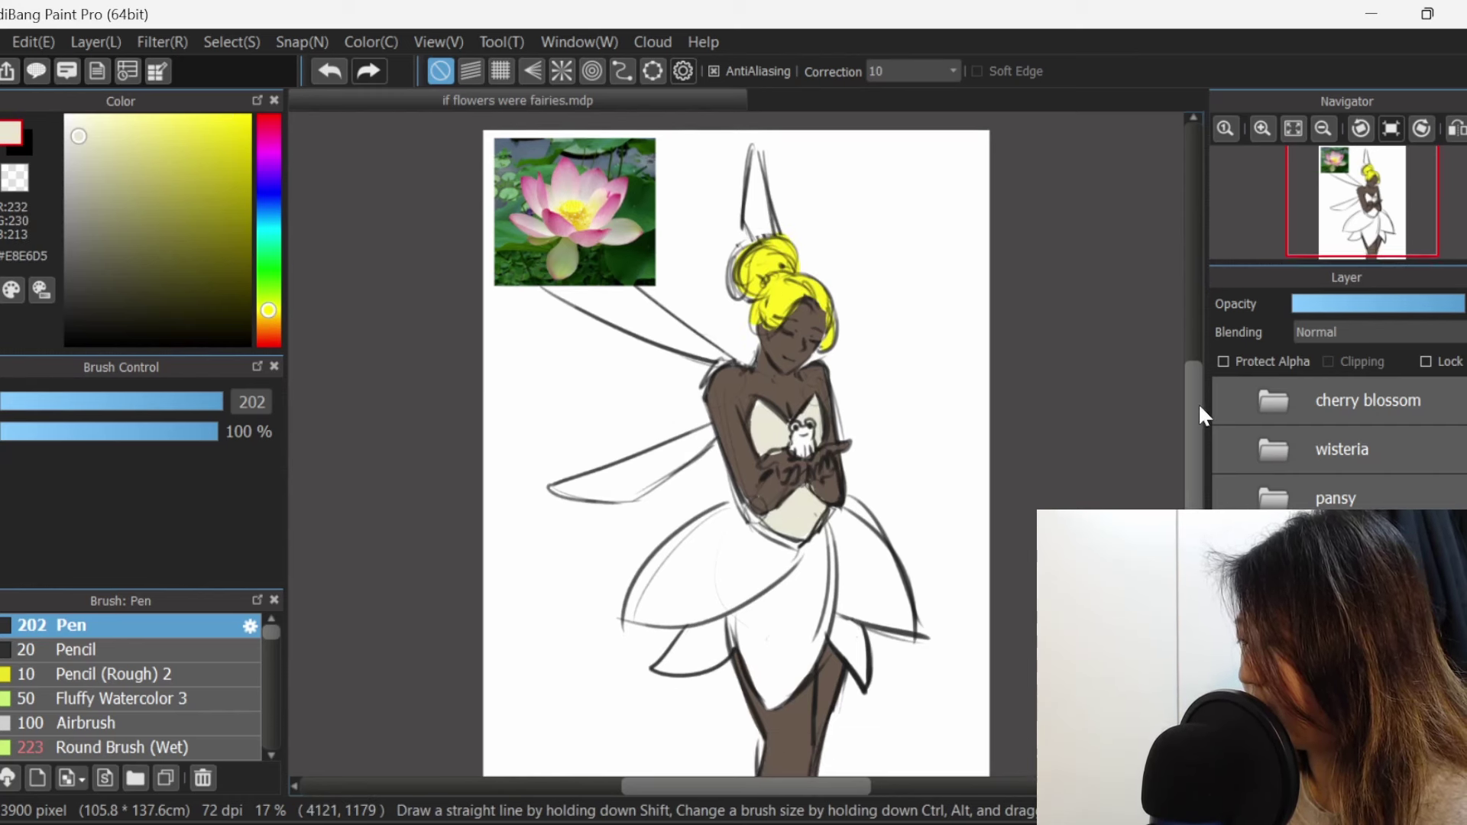
left_click(609, 206, "alt")
mouse_move(665, 558)
left_mouse_down()
mouse_move(795, 520)
mouse_move(803, 539)
mouse_move(833, 528)
mouse_move(758, 604)
left_mouse_up()
left_click_drag(823, 532, 889, 557)
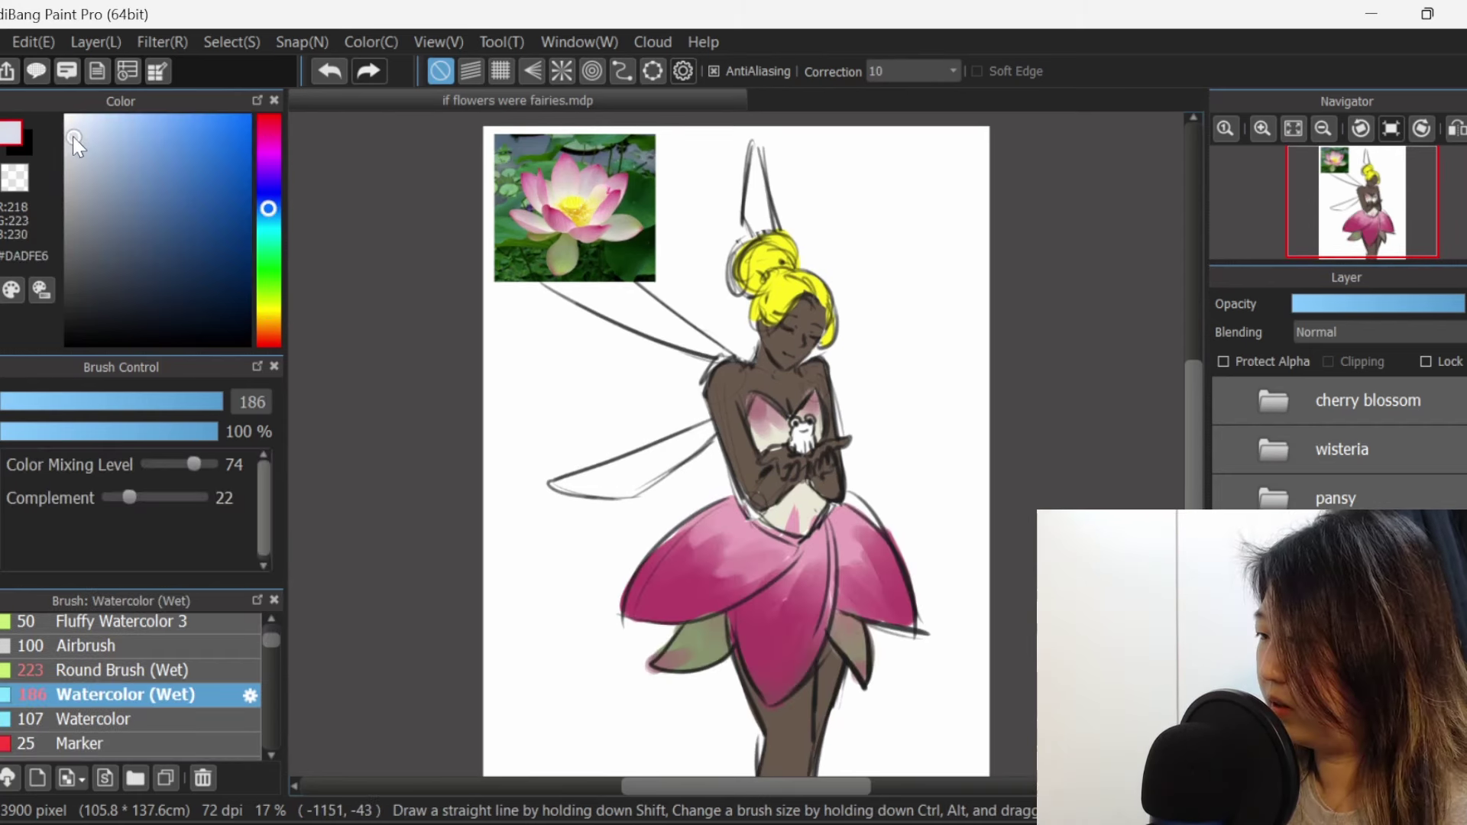
Paint the wings pale blue-grey #D0D7E1 and the frog green #A8C185 with Watercolor (Wet).
left_click(79, 141)
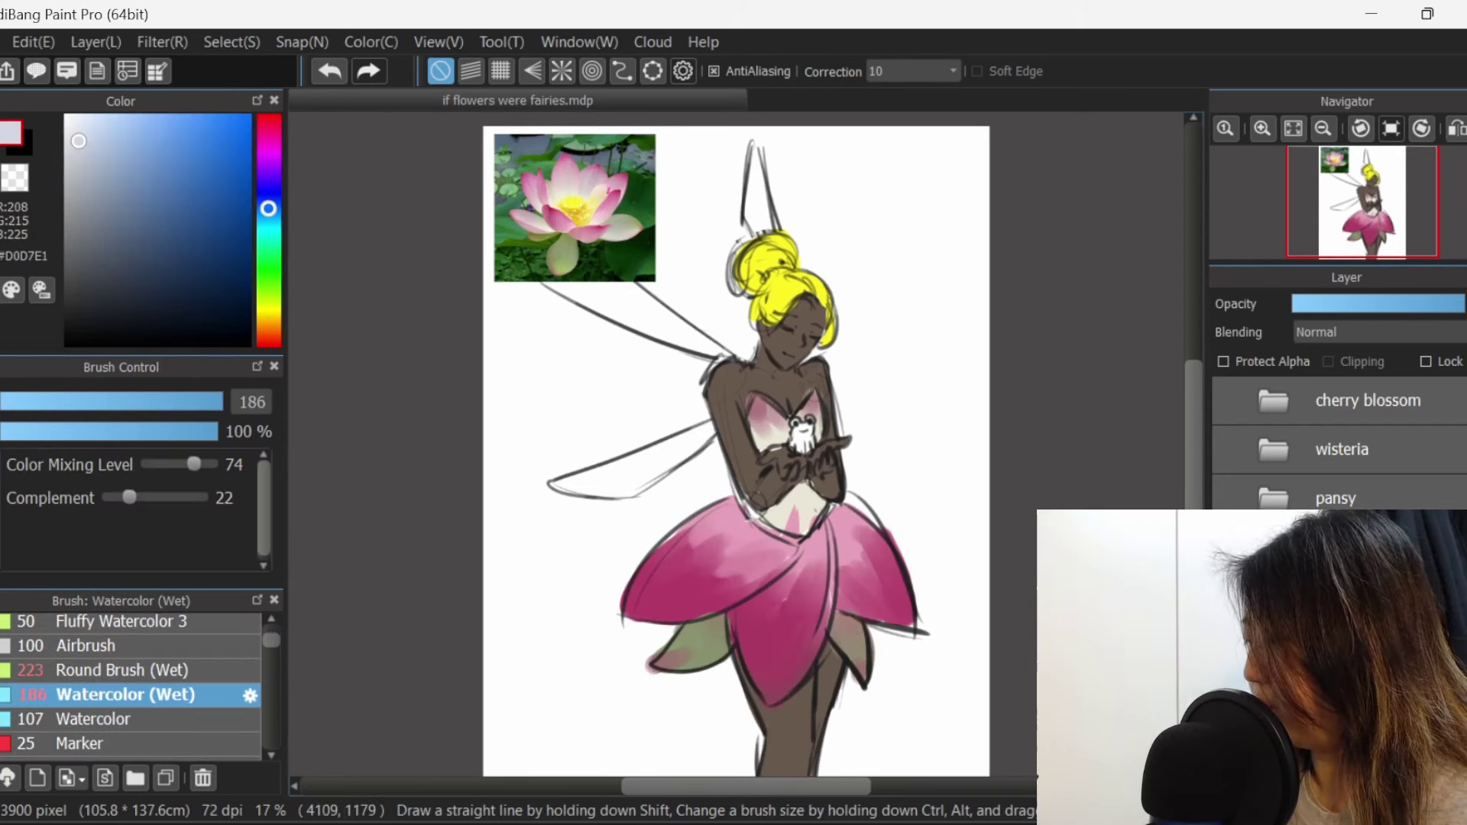
mouse_move(650, 318)
left_mouse_down()
mouse_move(562, 284)
mouse_move(612, 285)
left_mouse_up()
left_click_drag(702, 347, 609, 298)
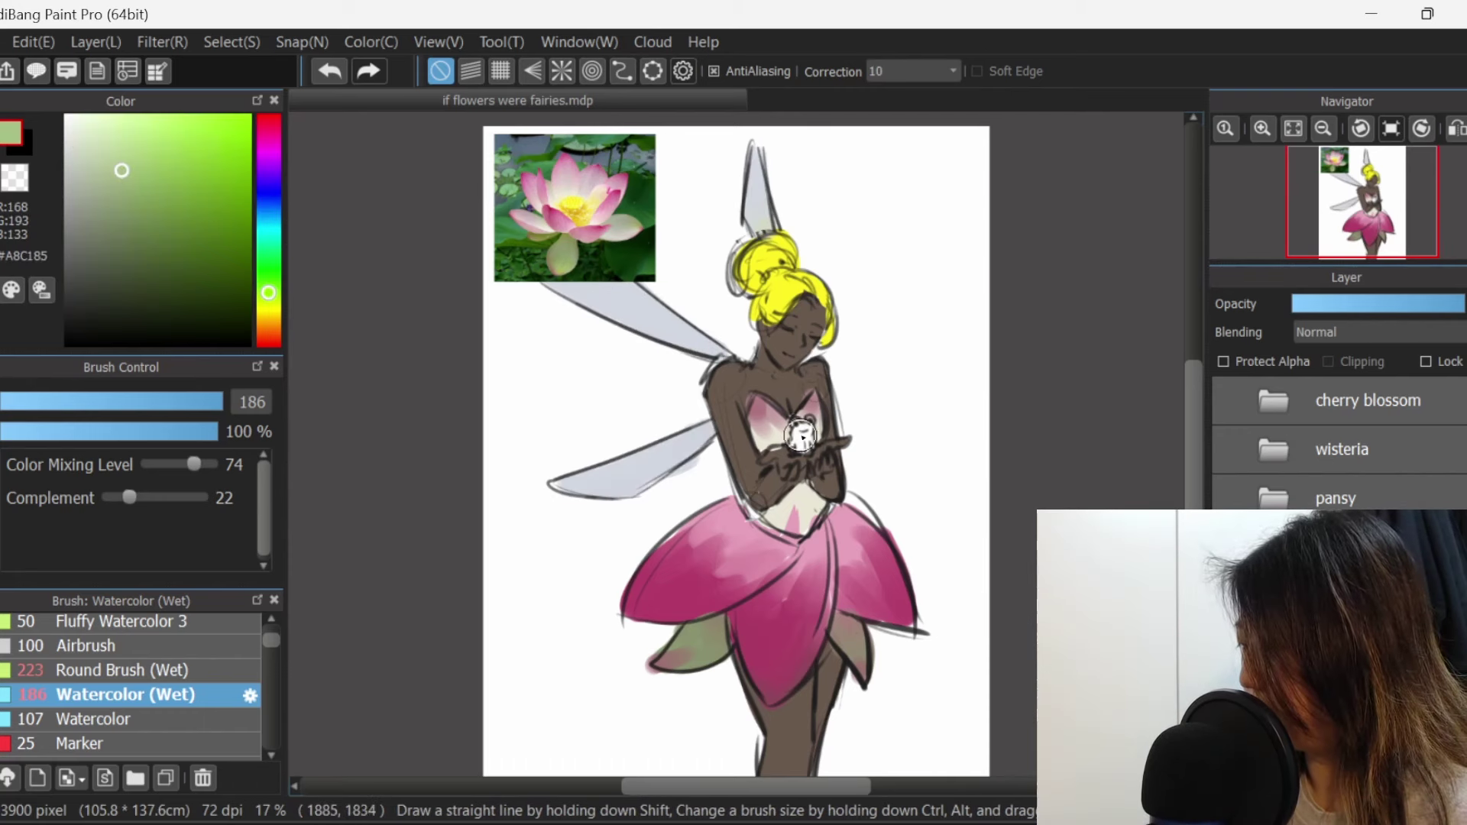
left_click_drag(800, 435, 806, 433)
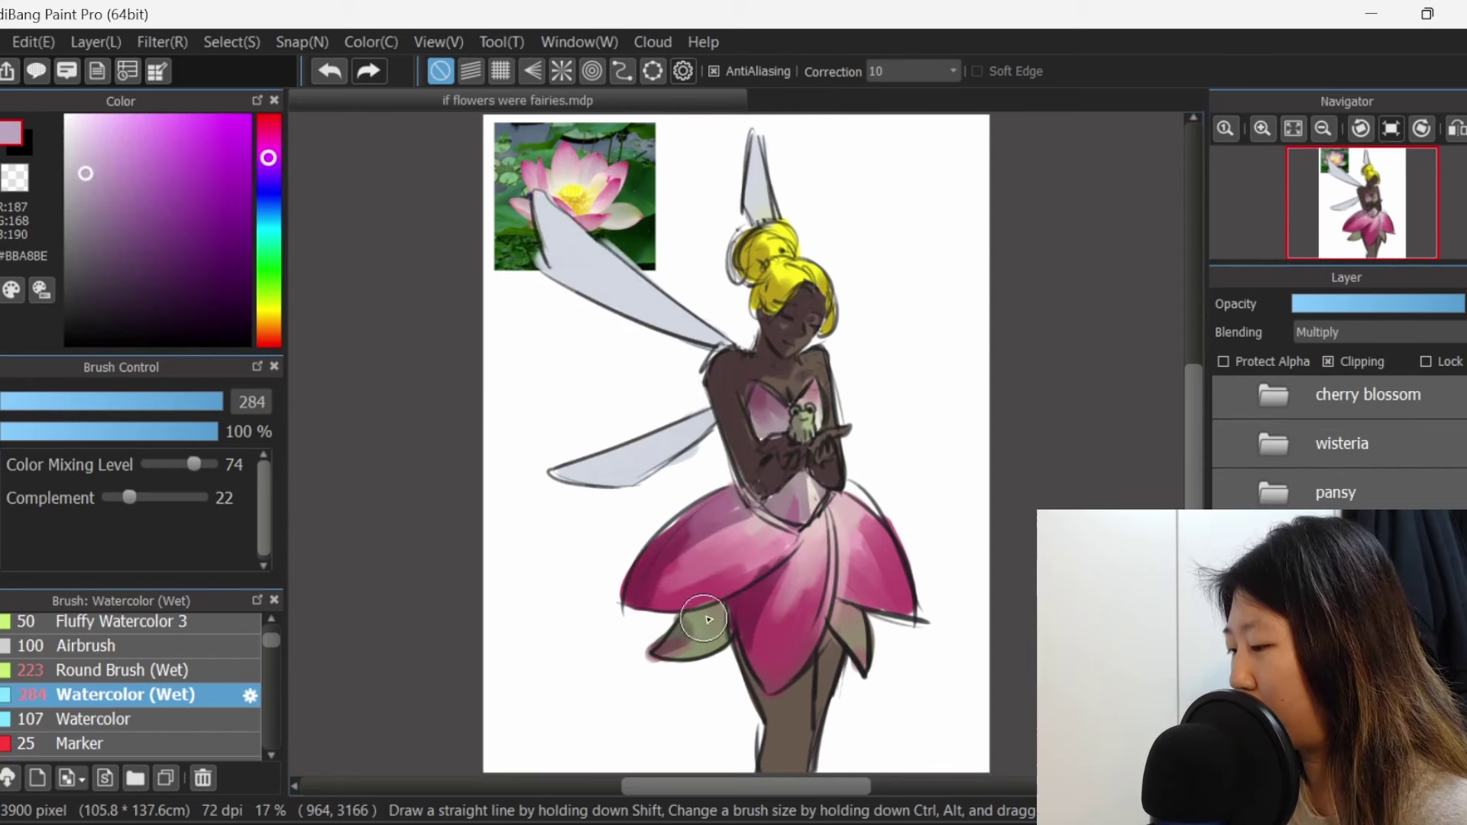
Shade the green leaves and pink skirt petals with #BBA8BE on the clipped Multiply layer.
mouse_move(698, 629)
left_mouse_down()
mouse_move(697, 660)
mouse_move(739, 601)
mouse_move(687, 623)
mouse_move(747, 609)
mouse_move(721, 645)
left_mouse_up()
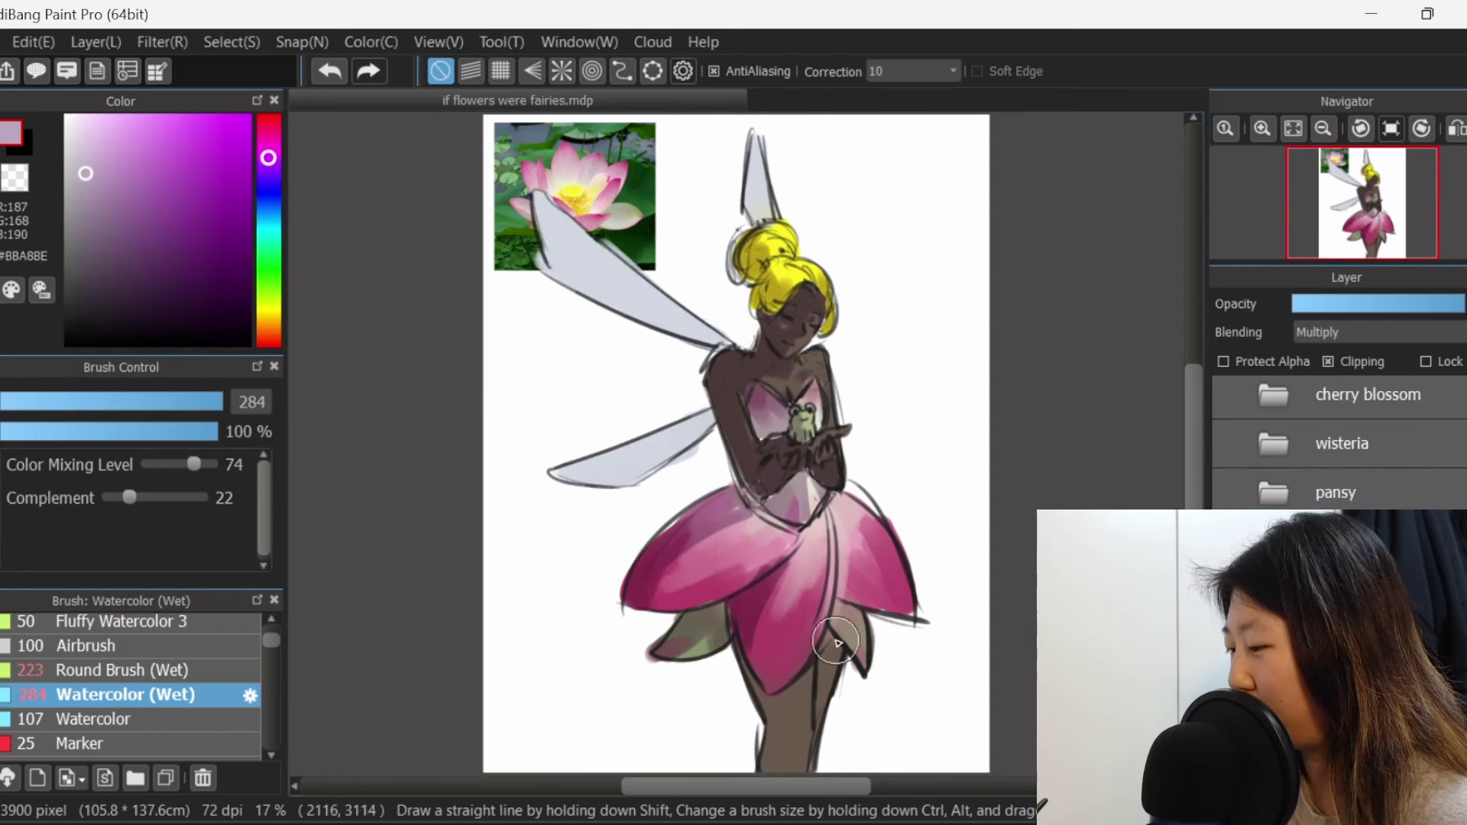
left_click_drag(843, 621, 878, 660)
mouse_move(828, 521)
left_mouse_down()
mouse_move(838, 612)
mouse_move(866, 525)
mouse_move(841, 505)
mouse_move(942, 533)
mouse_move(719, 552)
left_mouse_up()
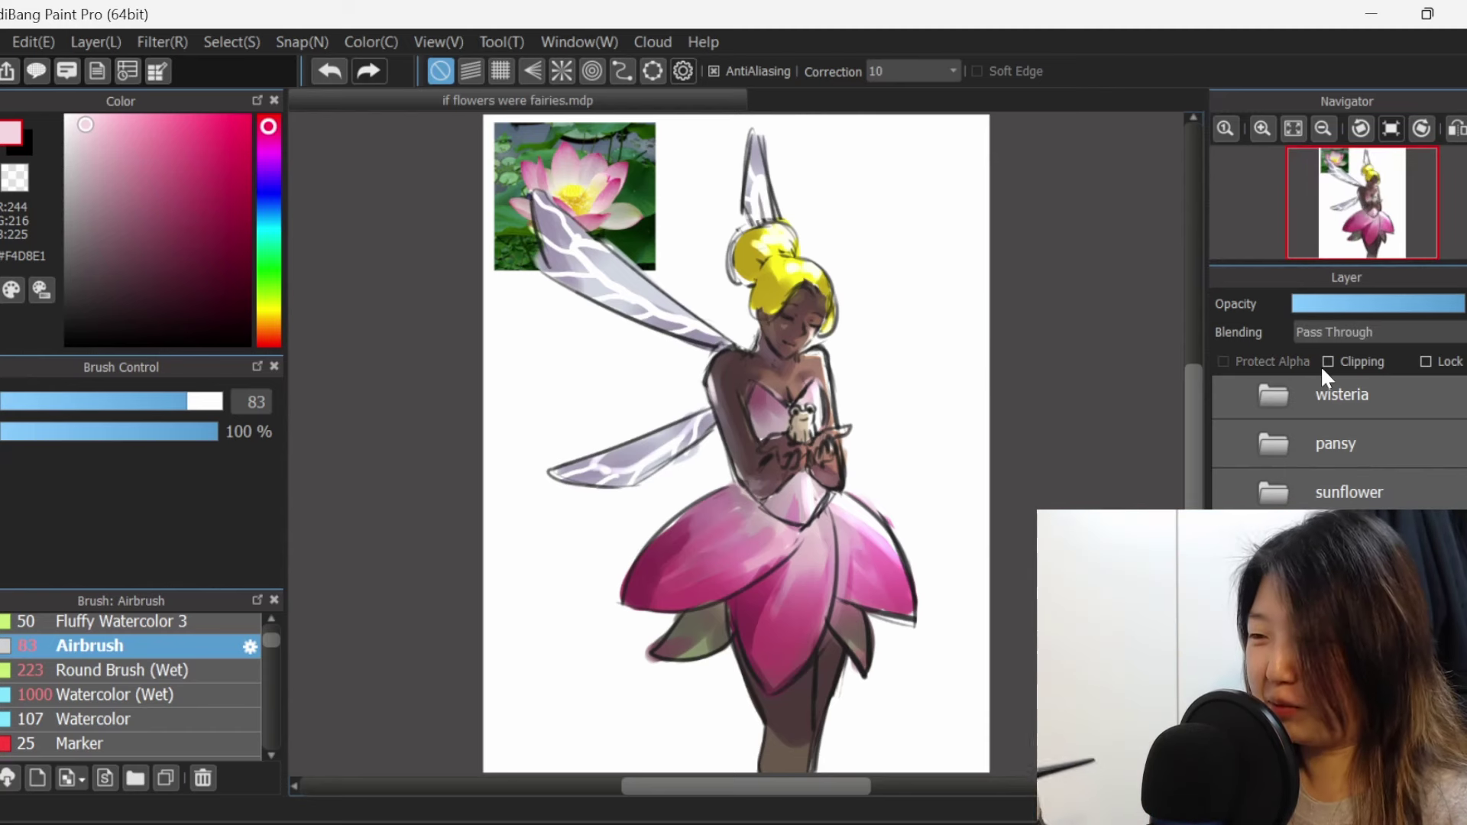
Open Mesh Transform for the lotus fairy artwork.
left_click(233, 42)
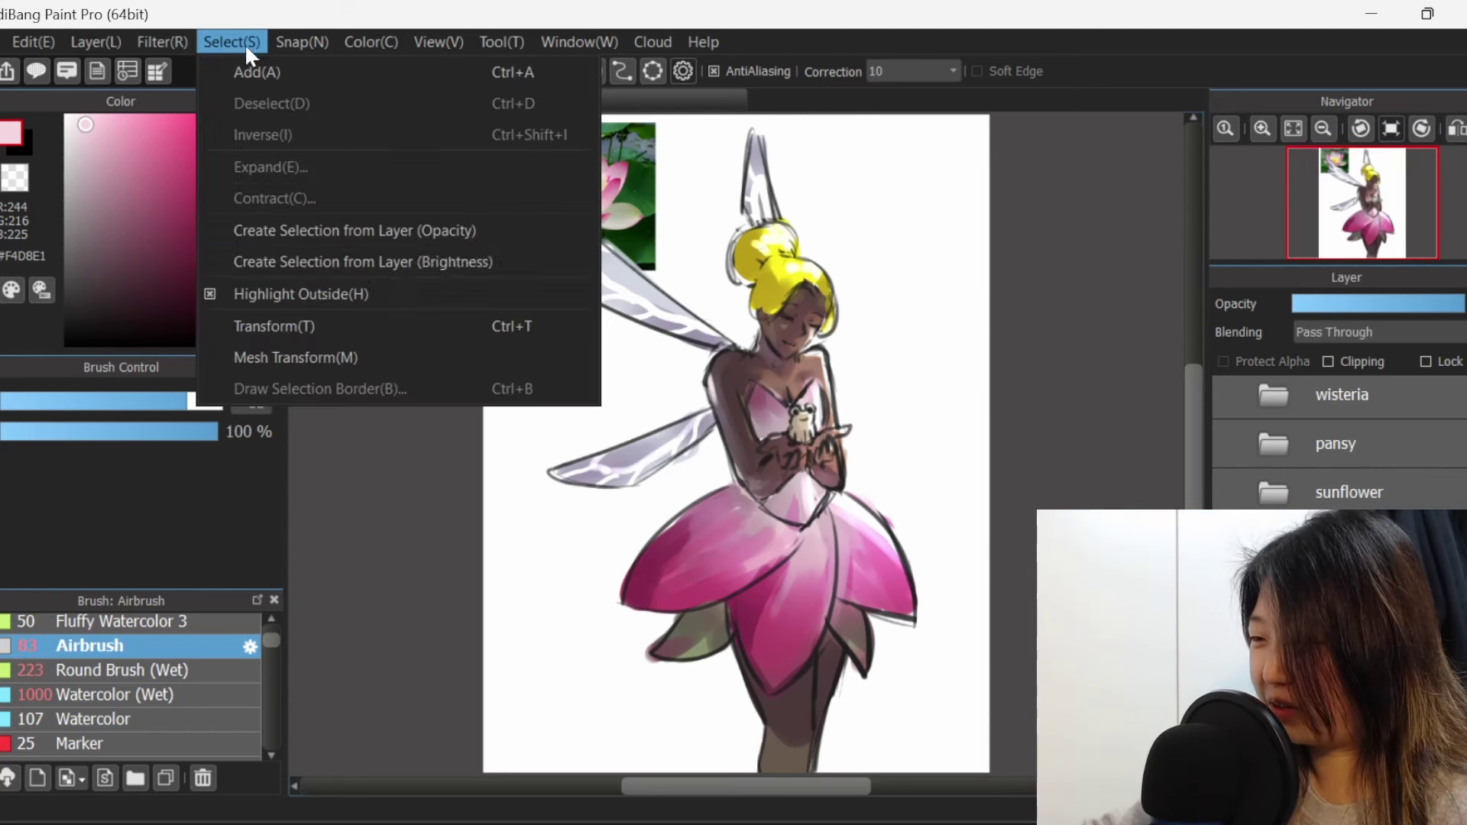
left_click(342, 356)
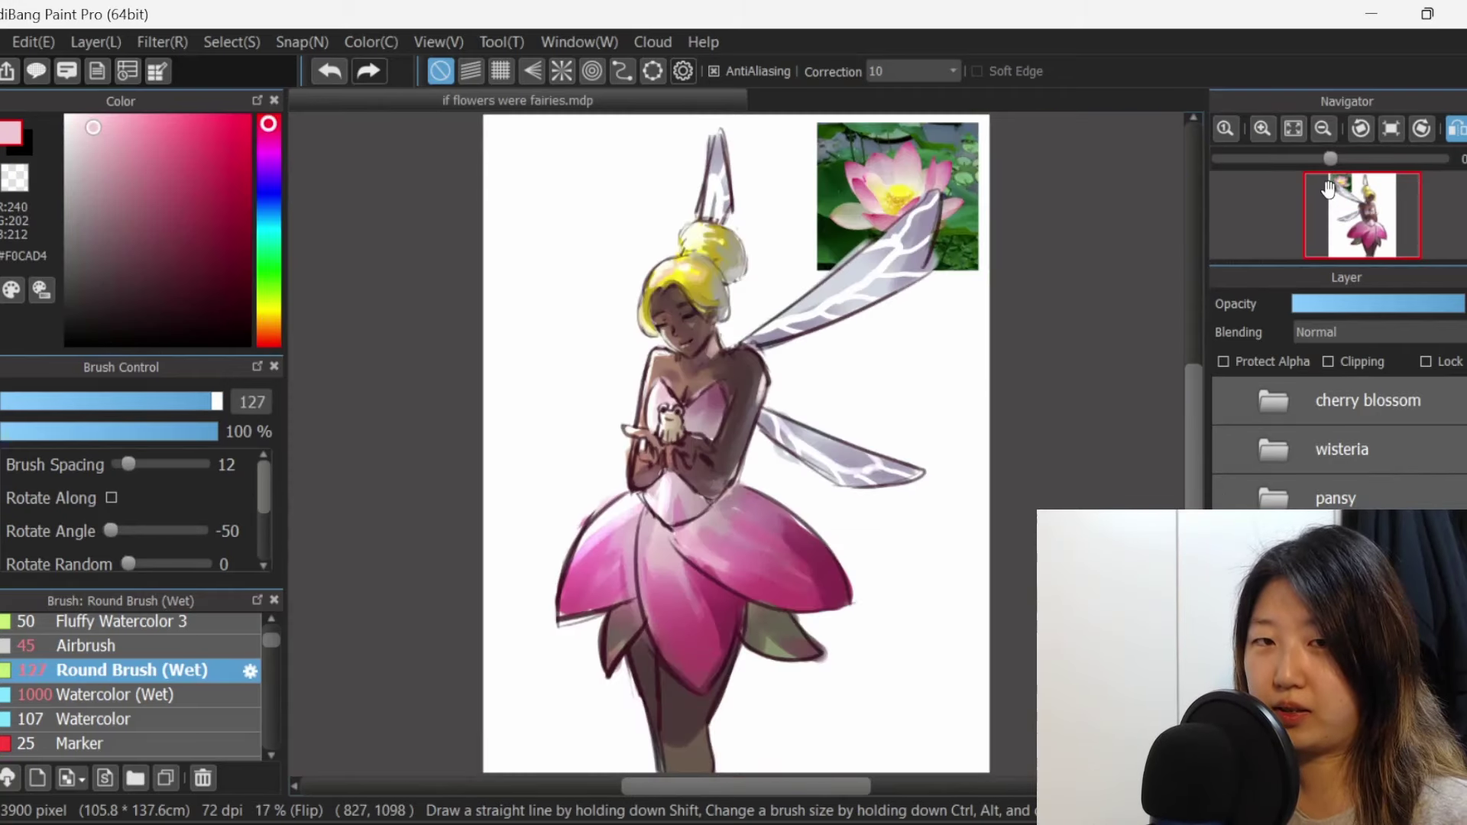
left_click(1262, 130)
left_click(1262, 130)
left_click(1262, 130)
left_click(1261, 130)
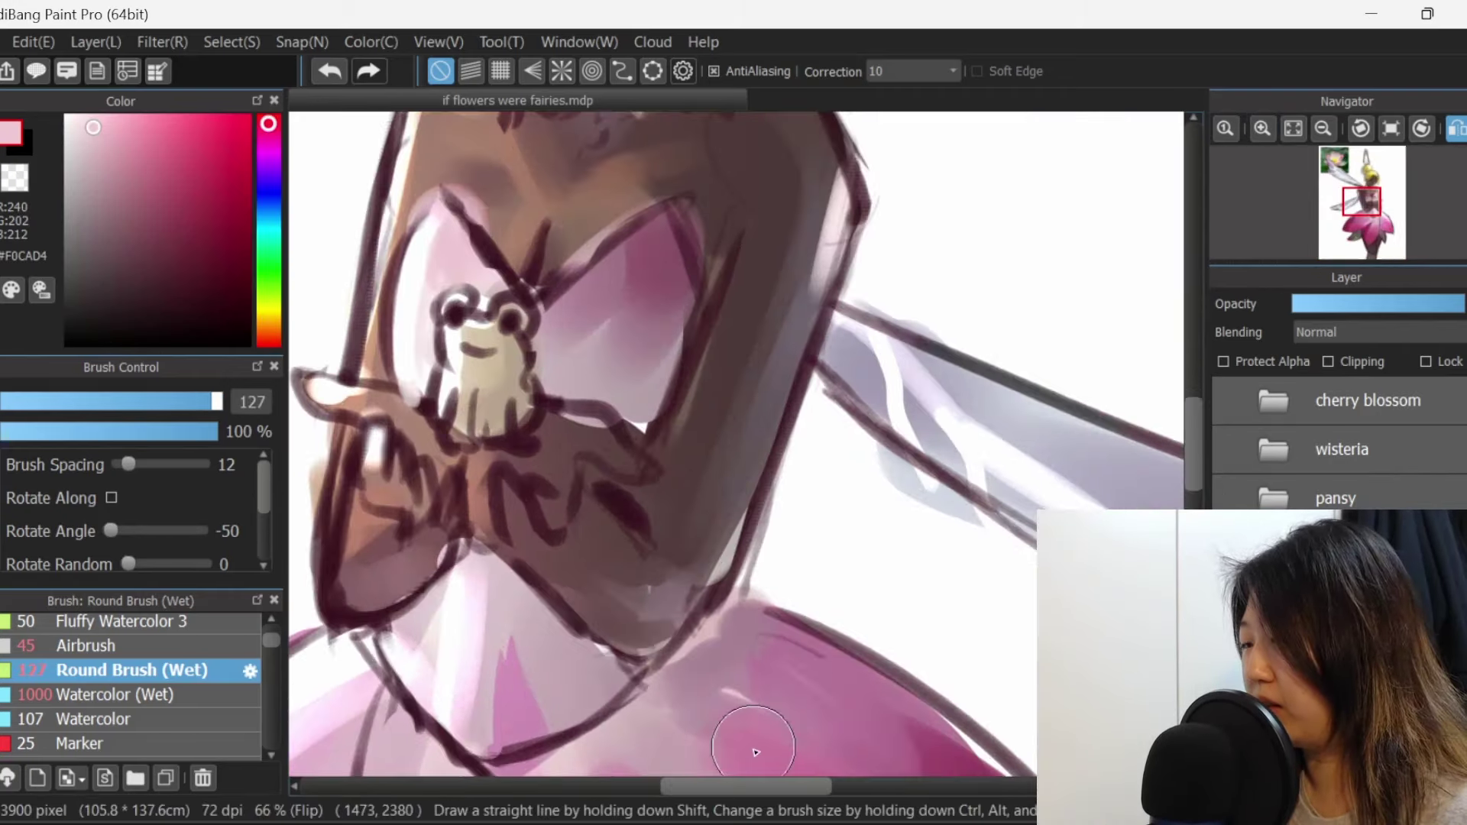
left_click_drag(751, 784, 711, 784)
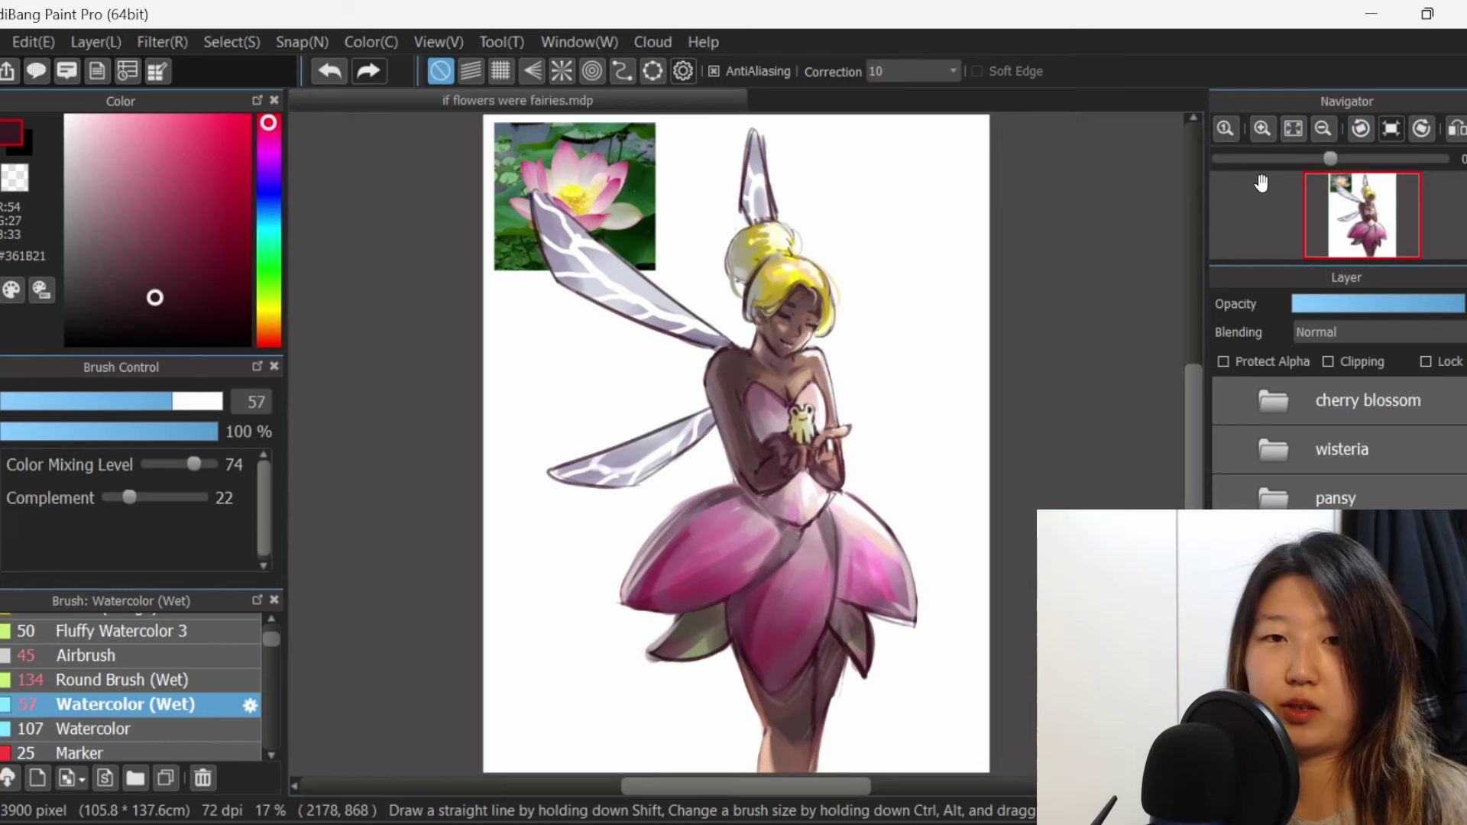
Try colour adjustments on the fairy, lowering the midpoint of the RGB tone curve slightly, and reset the curve.
key("ctrl+u")
left_click_drag(828, 359, 1310, 232)
left_click_drag(1239, 328, 1263, 303)
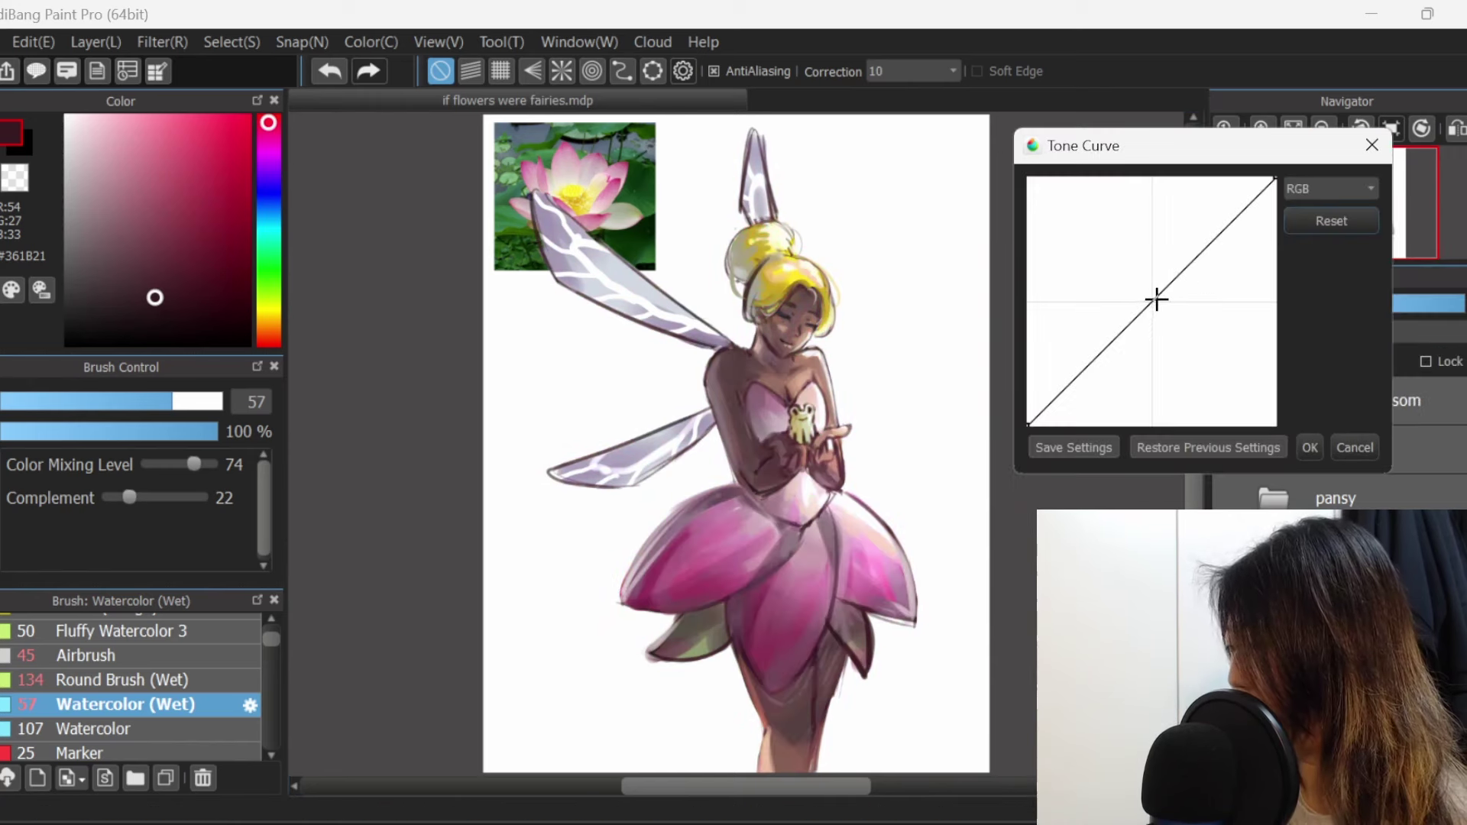
mouse_move(1155, 299)
left_mouse_down()
mouse_move(1142, 282)
mouse_move(1157, 311)
left_mouse_up()
left_click(1348, 218)
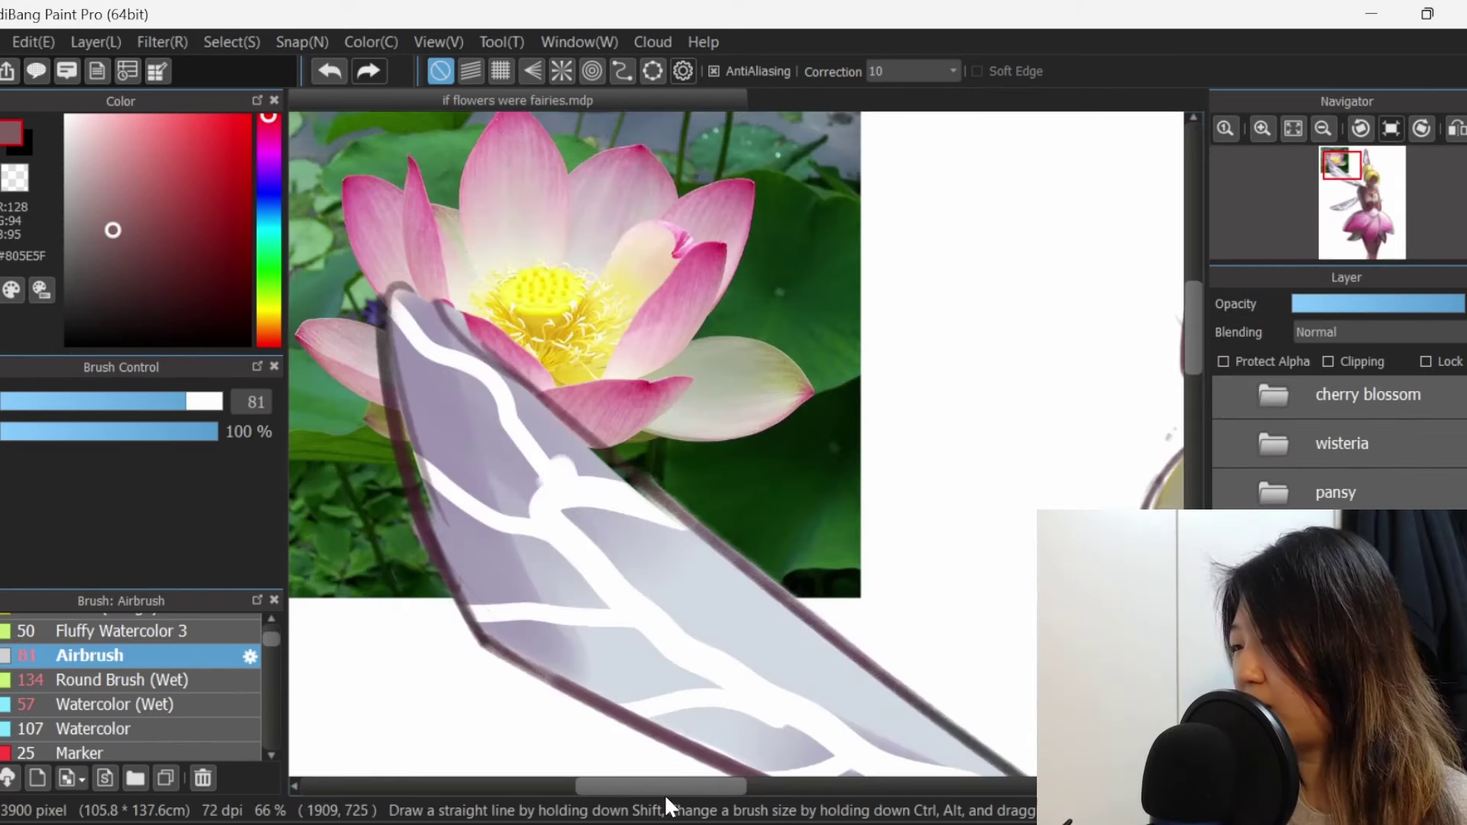
Examine the lotus photo and the details of both wings up close, and return to the full canvas.
left_click_drag(663, 795, 661, 793)
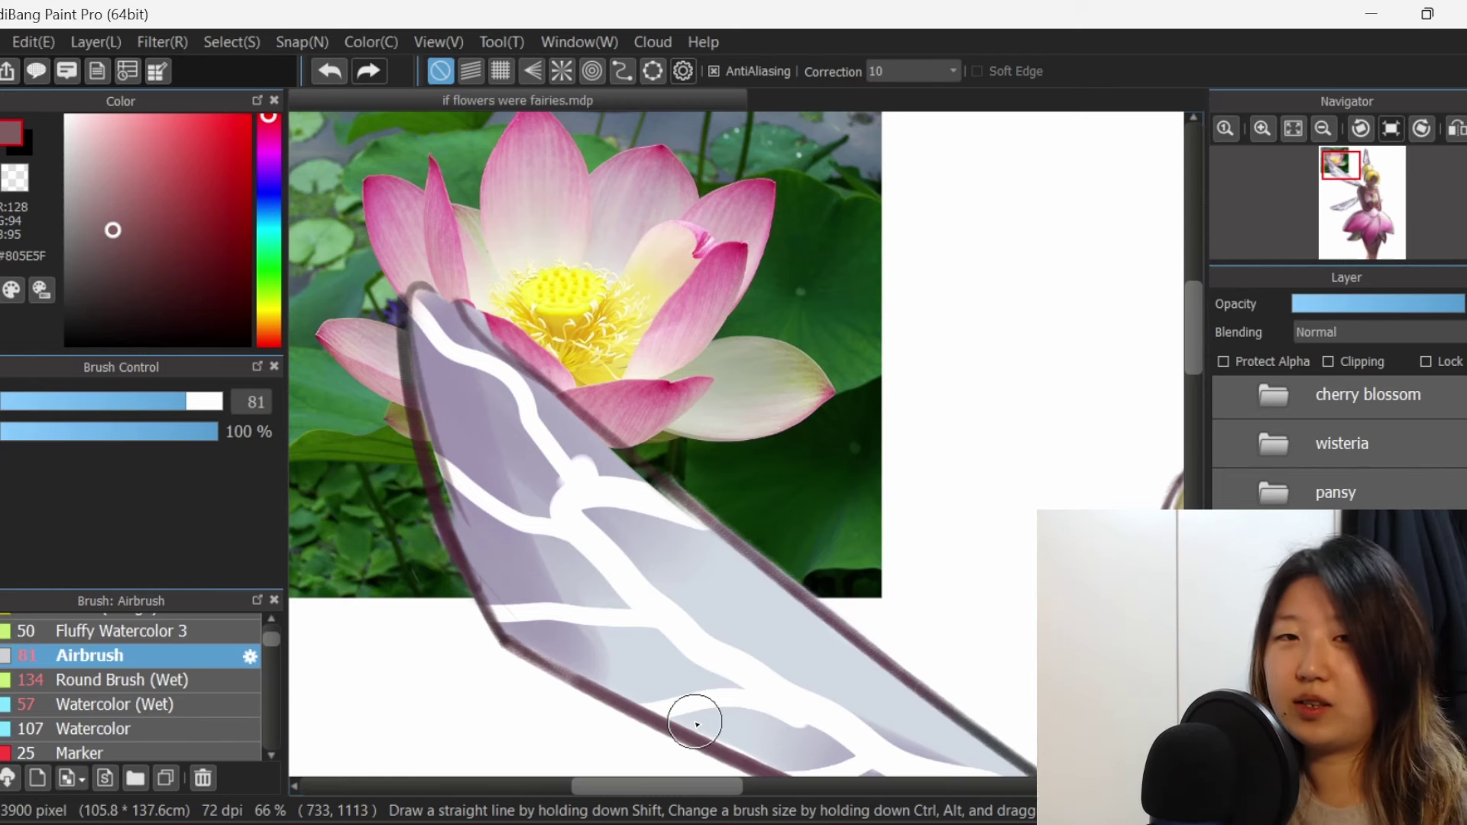
left_click_drag(700, 787, 837, 787)
left_click_drag(1194, 346, 1192, 380)
key("ctrl+0")
left_click_drag(791, 789, 799, 791)
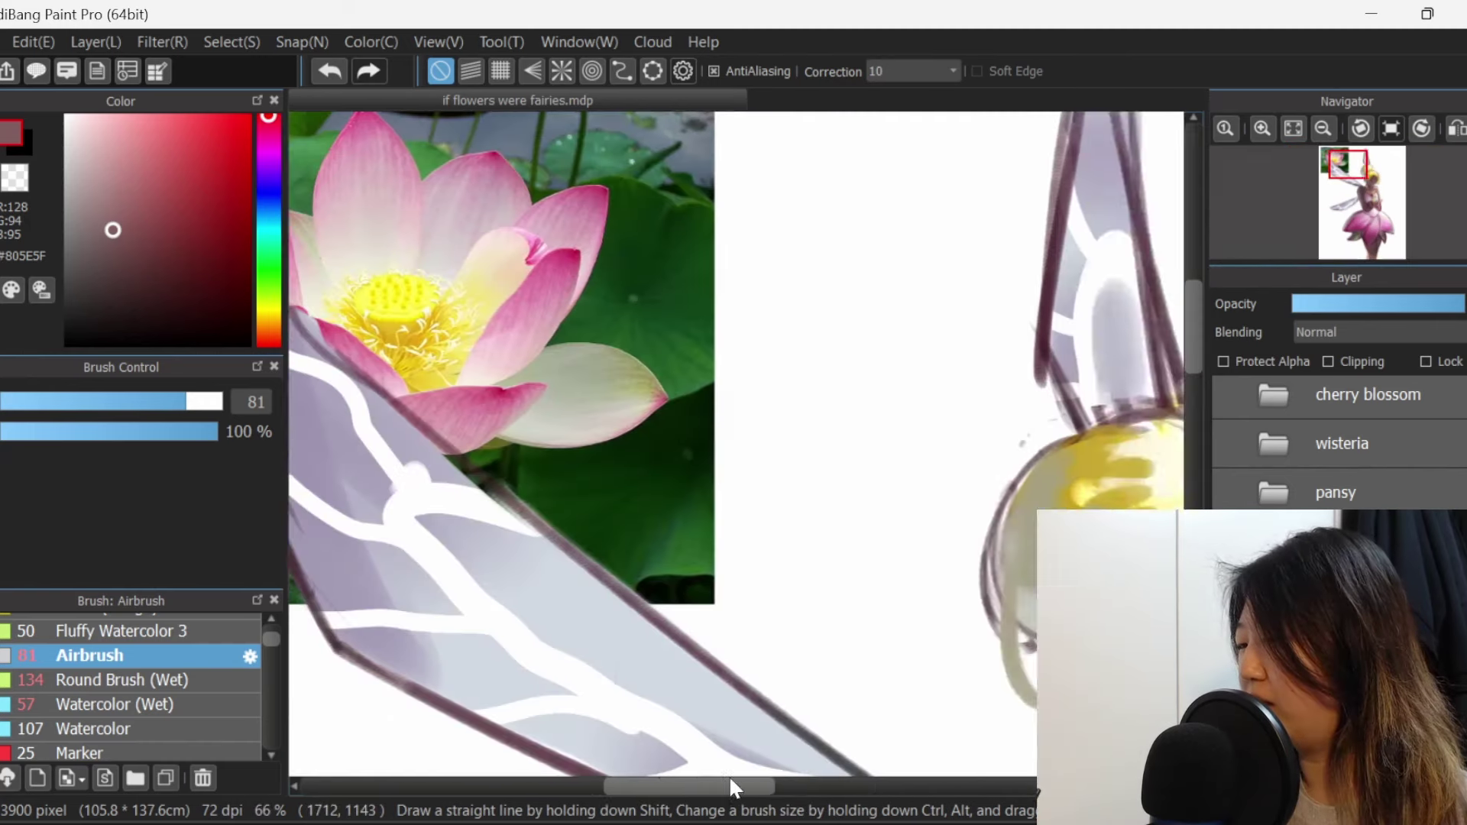
left_click_drag(731, 785, 723, 787)
left_click_drag(1194, 337, 1194, 419)
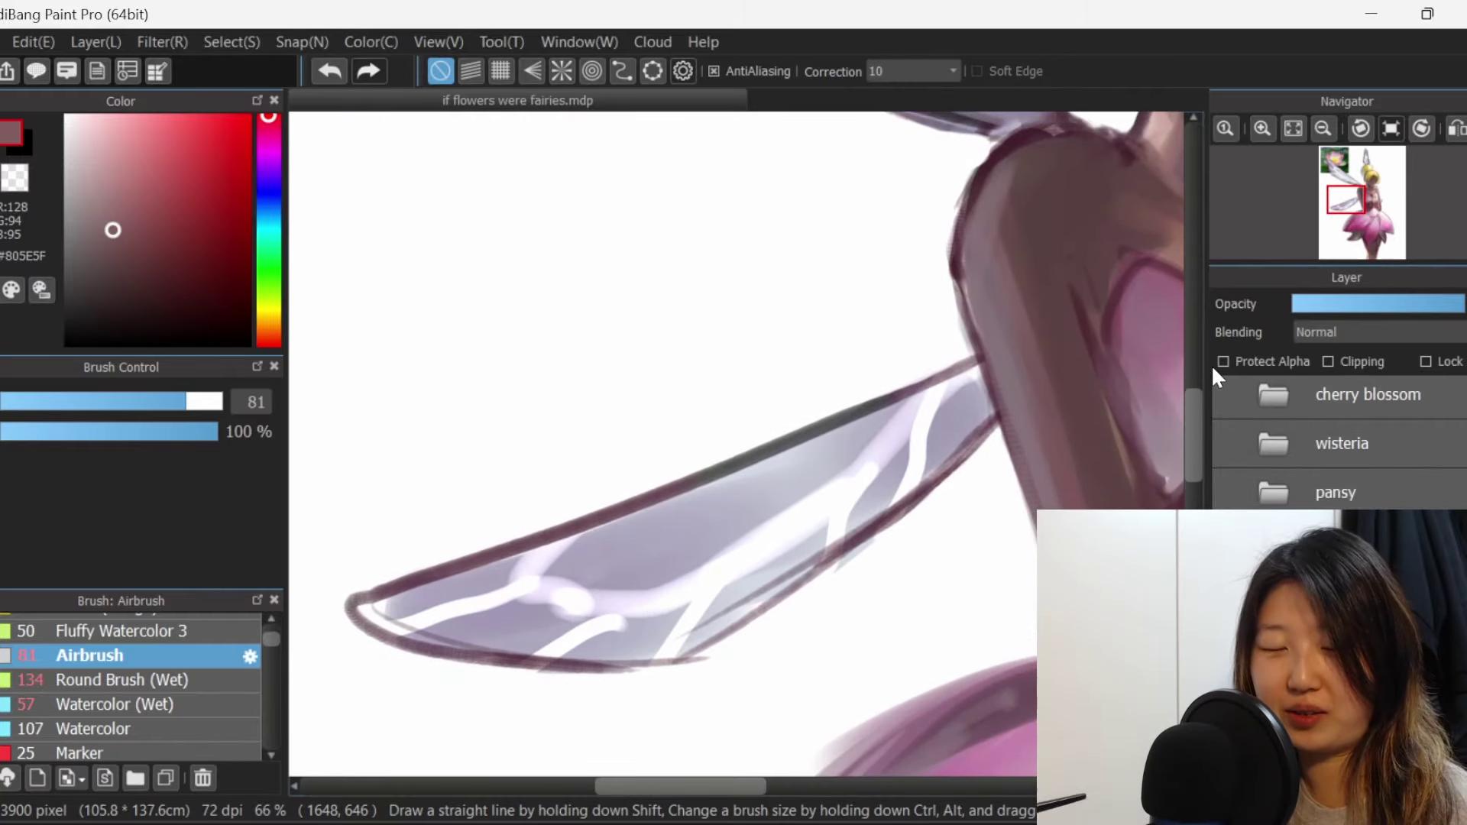
left_click_drag(723, 786, 836, 805)
left_click(1294, 129)
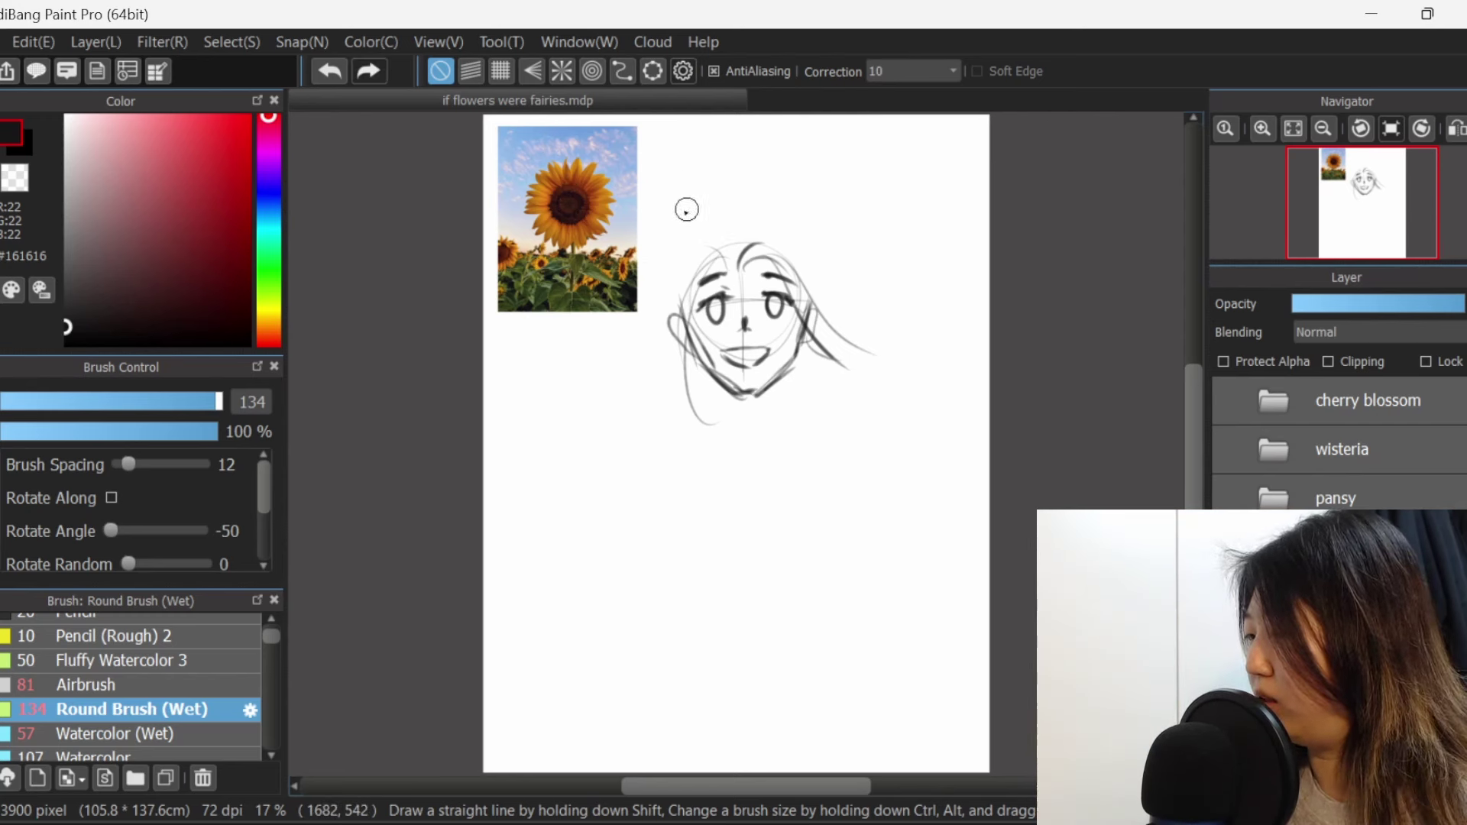
Sketch a wide brim outline sweeping from the sunflower photo around the fairy's head and down to both shoulders.
mouse_move(794, 162)
left_mouse_down()
mouse_move(665, 197)
mouse_move(544, 383)
mouse_move(849, 161)
left_mouse_up()
key("ctrl+z")
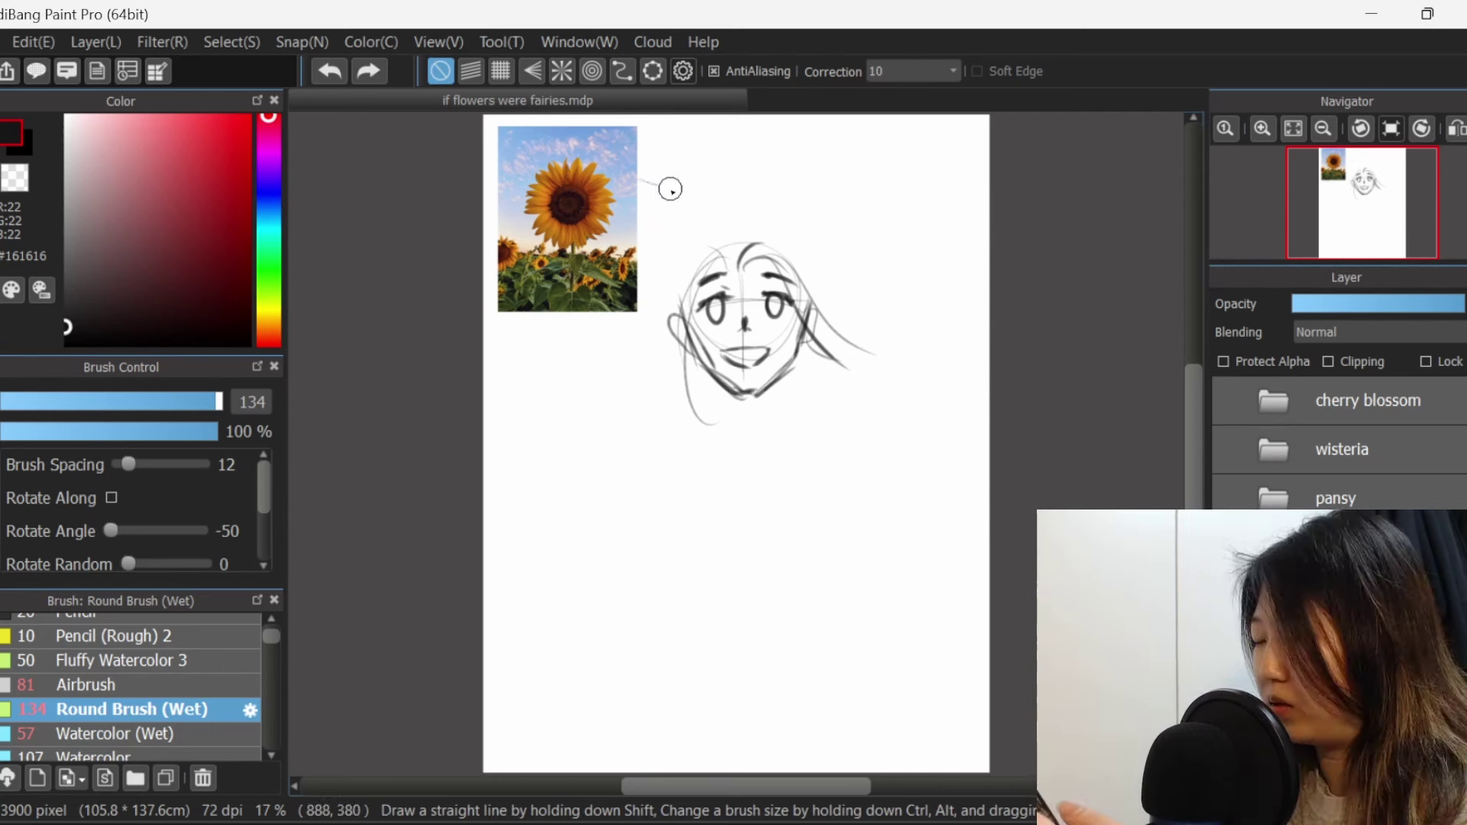
left_click_drag(639, 181, 873, 217)
left_click_drag(949, 332, 829, 429)
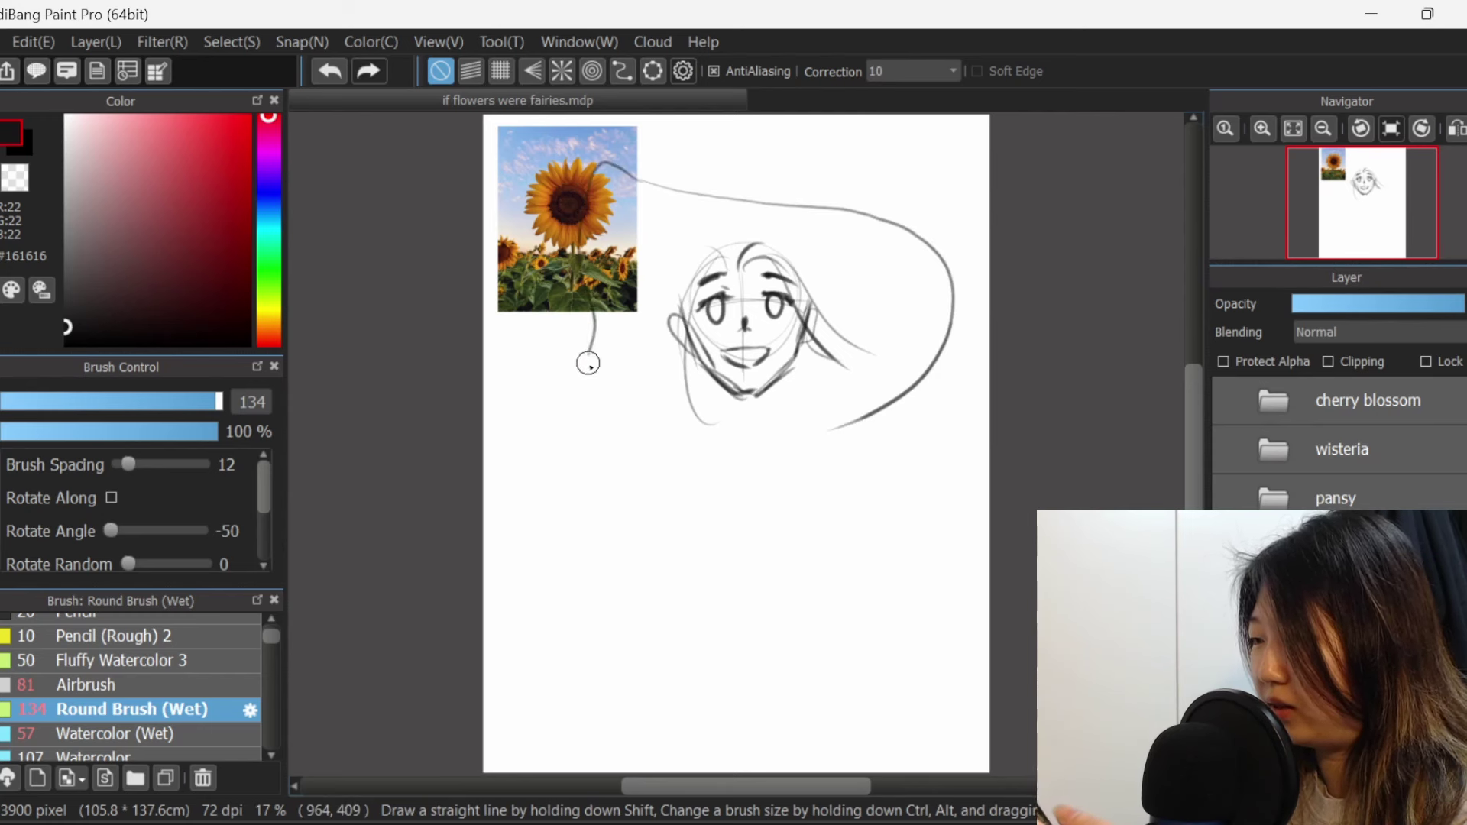
left_click_drag(591, 369, 680, 417)
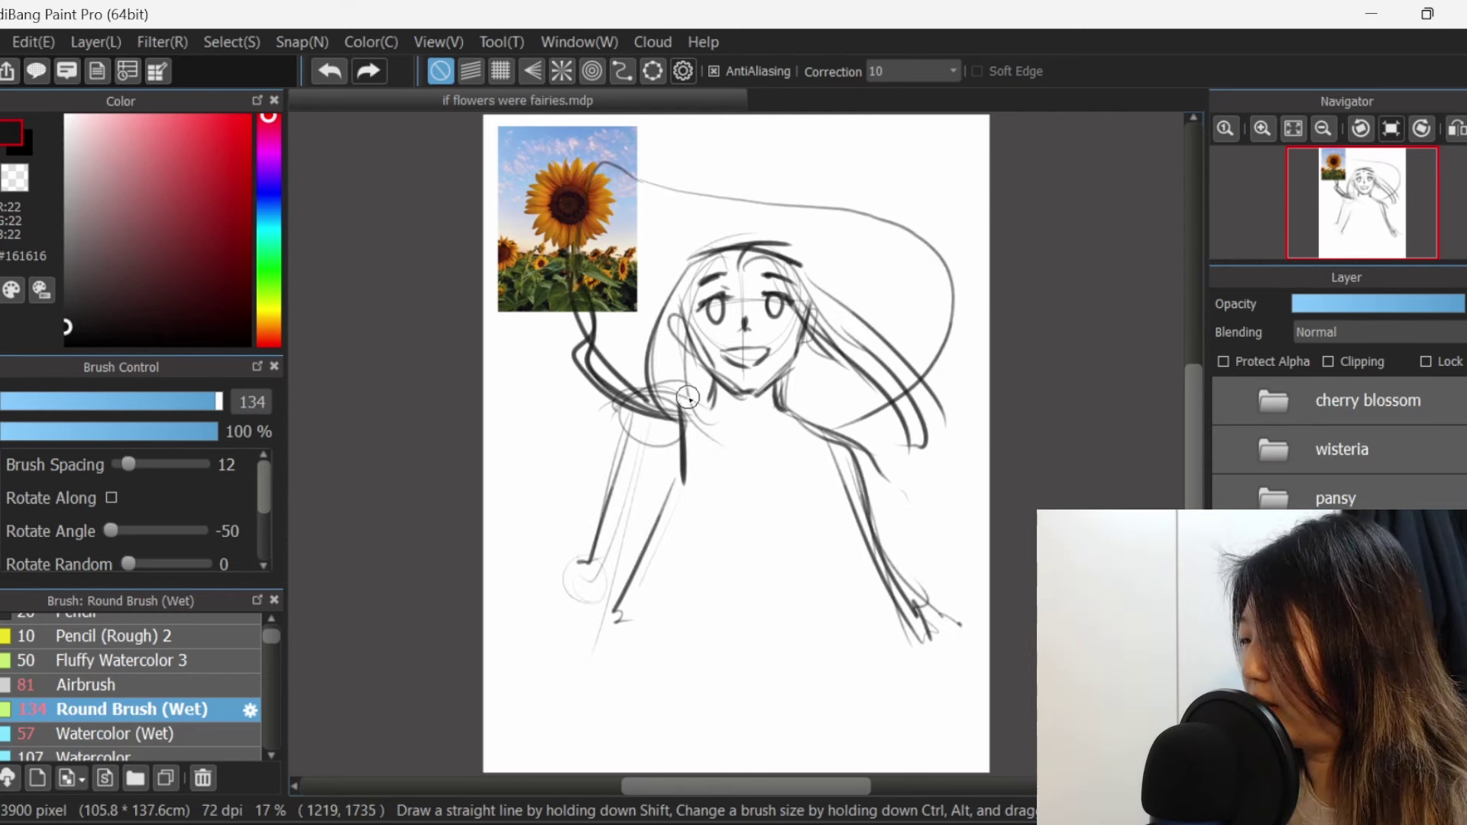
Sketch the shoulder straps, the sides of the torso and the belt buckle on the sunflower fairy.
left_click_drag(692, 397, 719, 477)
mouse_move(792, 417)
left_mouse_down()
mouse_move(782, 488)
mouse_move(795, 470)
left_mouse_up()
left_click_drag(806, 444, 808, 496)
left_click_drag(677, 443, 658, 545)
mouse_move(739, 574)
left_mouse_down()
mouse_move(747, 591)
mouse_move(769, 578)
left_mouse_up()
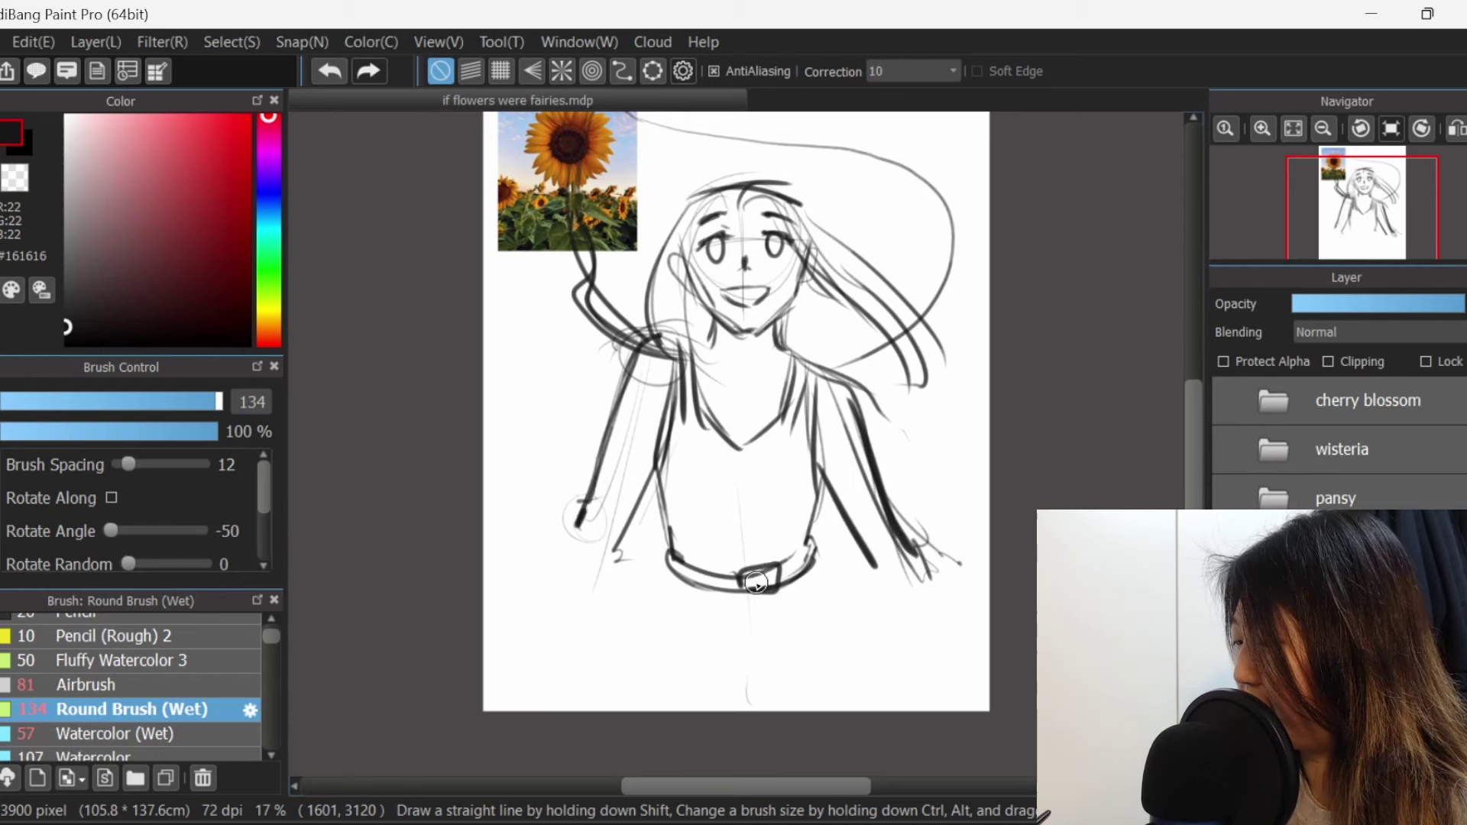
Select the sunflower fairy's head with a freehand outline and start transforming it.
left_click(1323, 130)
mouse_move(731, 414)
left_mouse_down()
mouse_move(851, 404)
mouse_move(868, 347)
left_mouse_up()
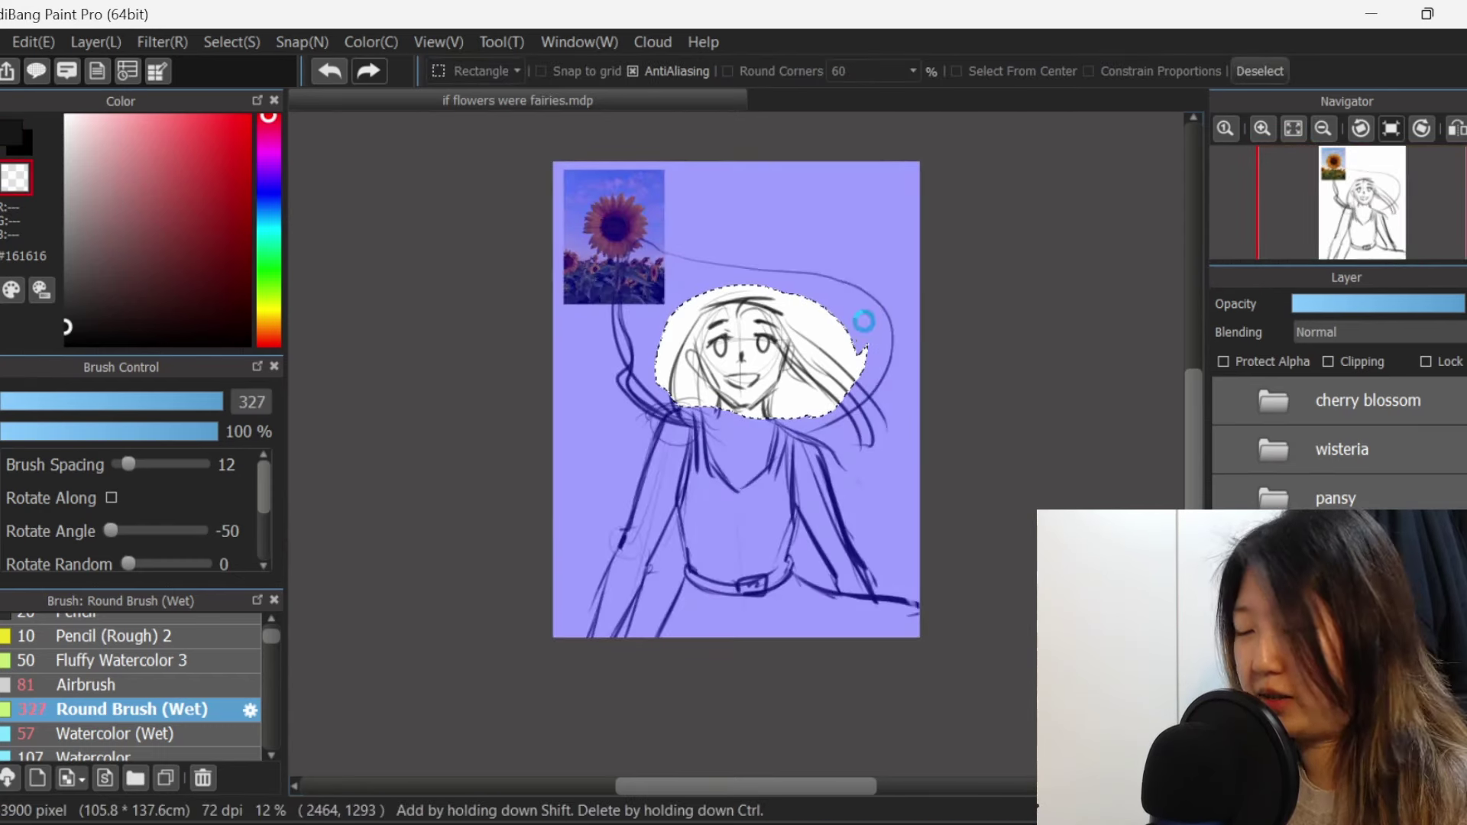
key("ctrl+t")
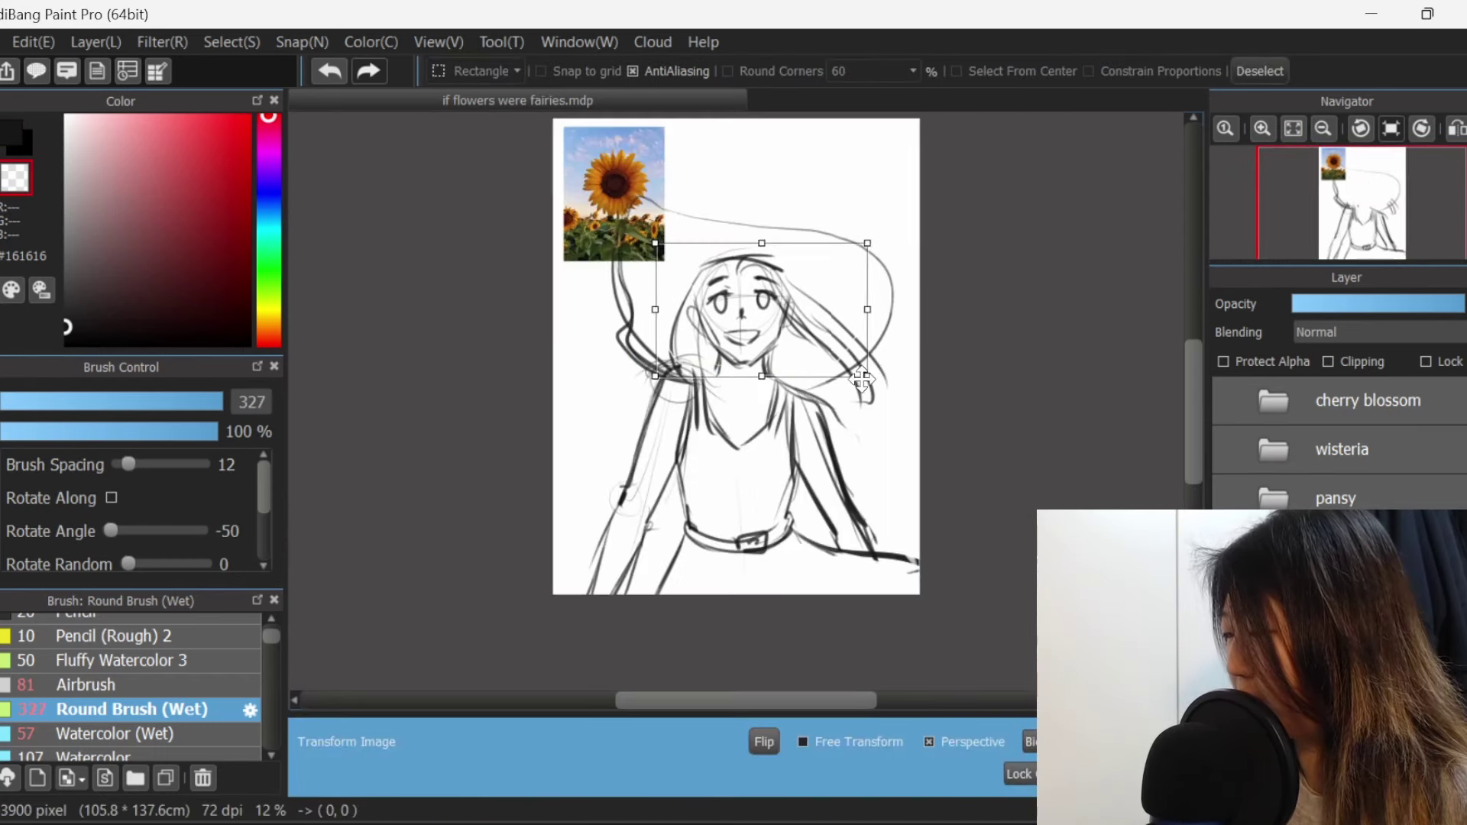
Sketch the sunflower fairy's forearm and splayed hand on the side below the photo.
left_click_drag(672, 525, 637, 578)
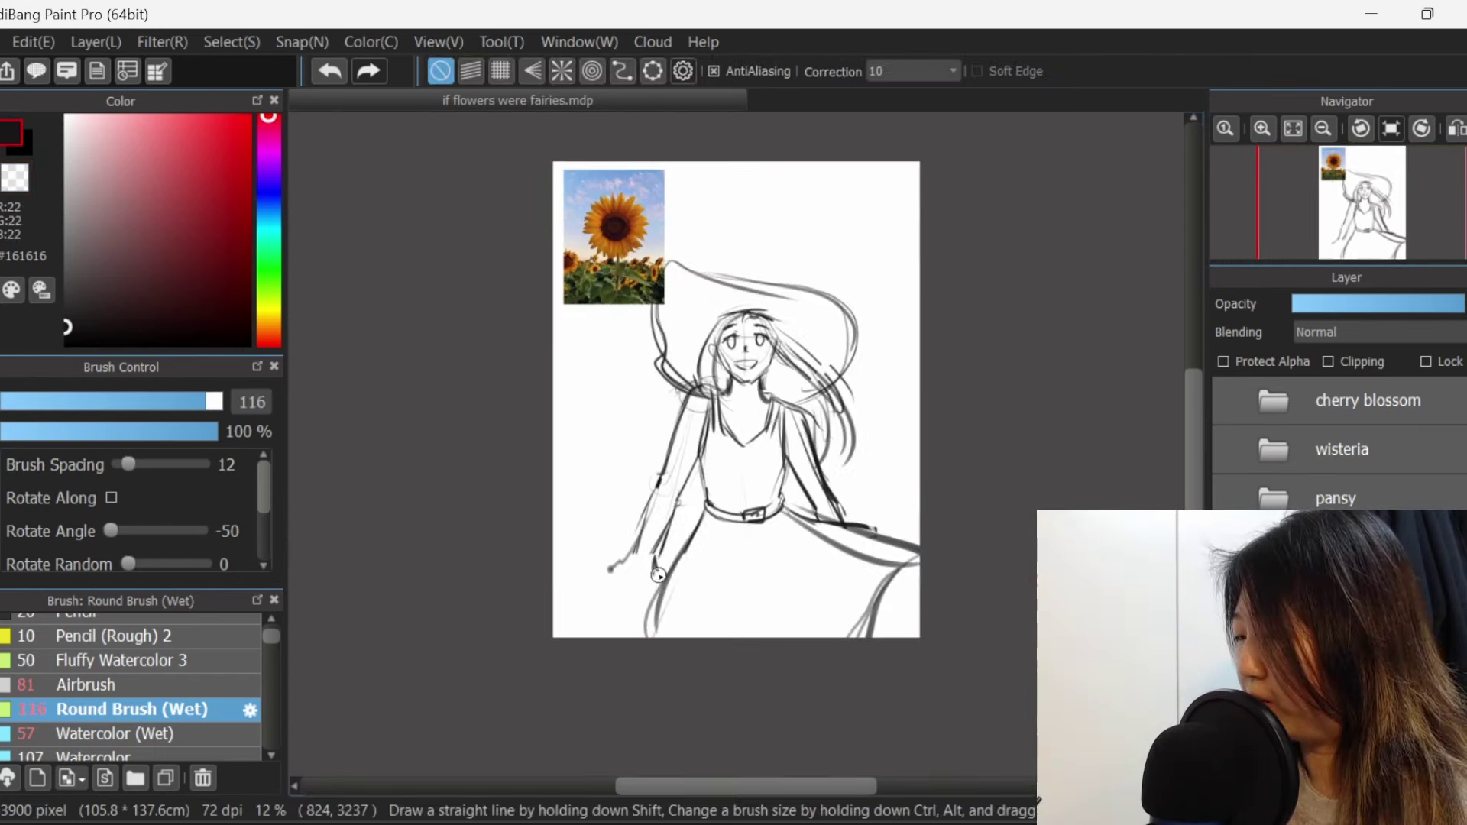
mouse_move(637, 577)
left_mouse_down()
mouse_move(616, 588)
mouse_move(605, 572)
left_mouse_up()
left_click_drag(605, 570, 635, 563)
left_click_drag(625, 552, 652, 552)
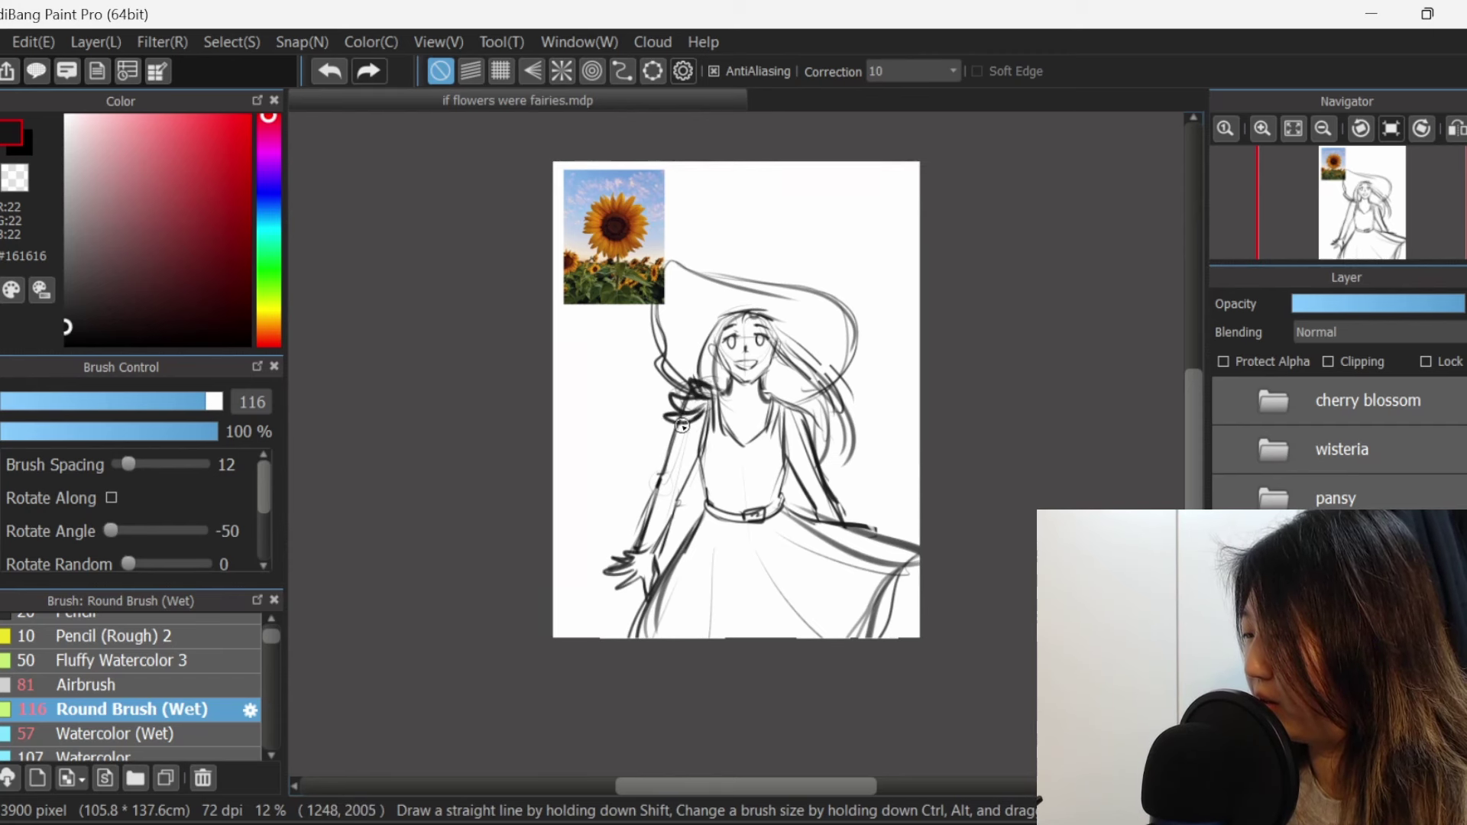
Sketch a petal sleeve on the fairy's shoulder farther from the photo and check the drawing mirrored.
mouse_move(802, 386)
left_mouse_down()
mouse_move(796, 407)
mouse_move(799, 394)
left_mouse_up()
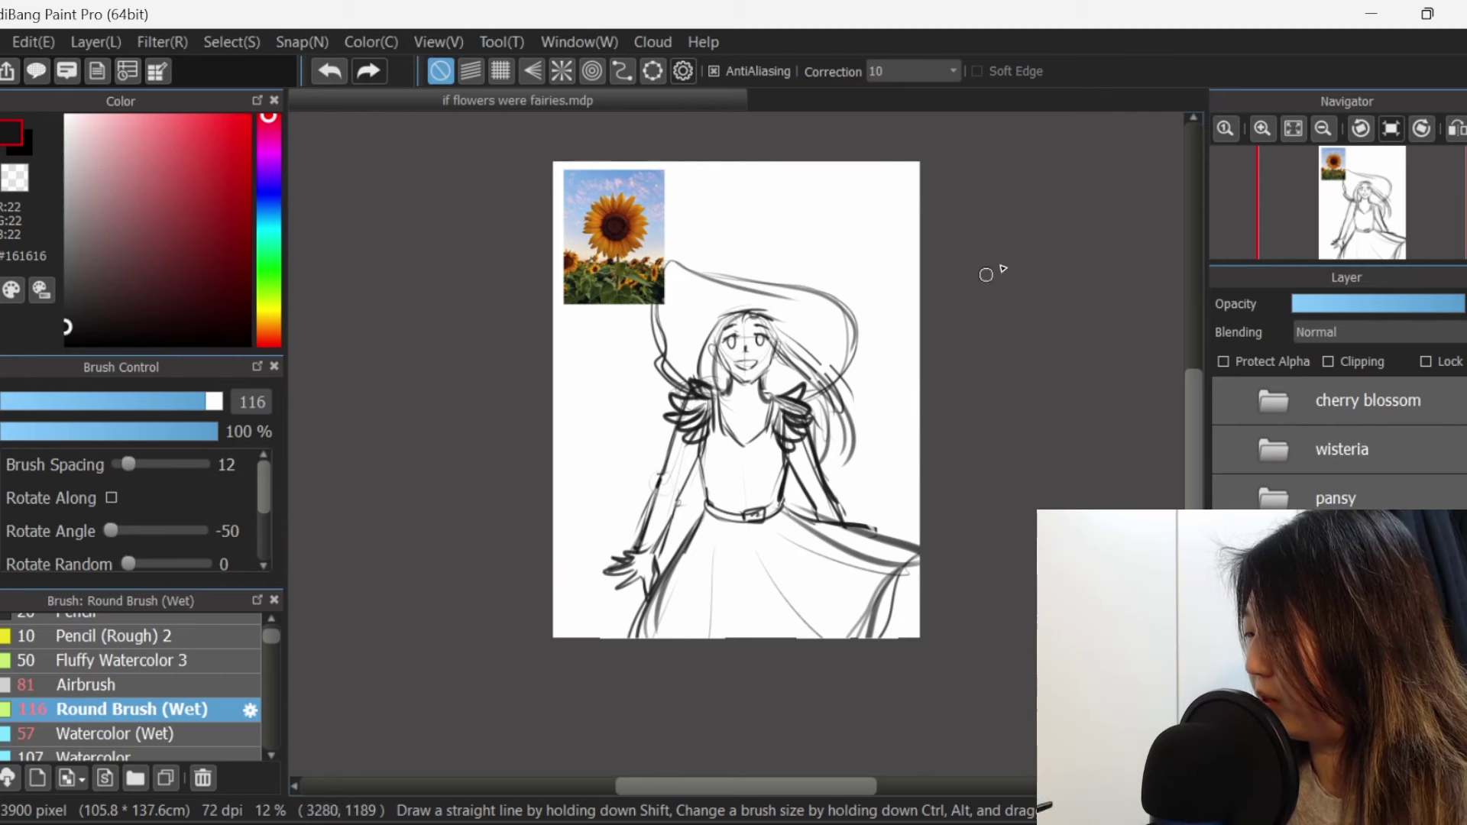
left_click(1457, 128)
left_click(1458, 129)
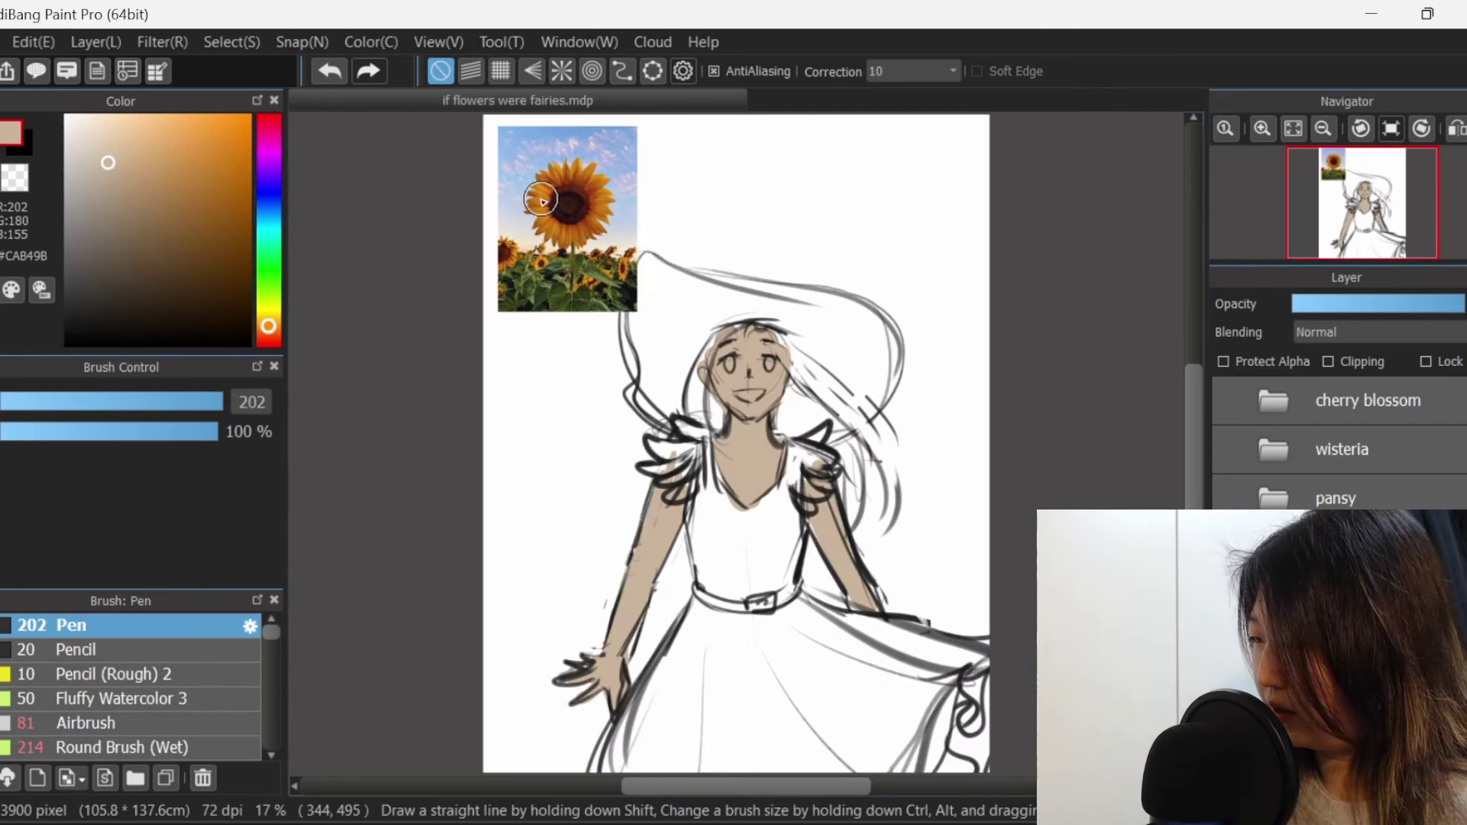
Sample the orange of the sunflower's petals and colour the fairy's dress in golden yellow.
left_click(542, 201, "alt")
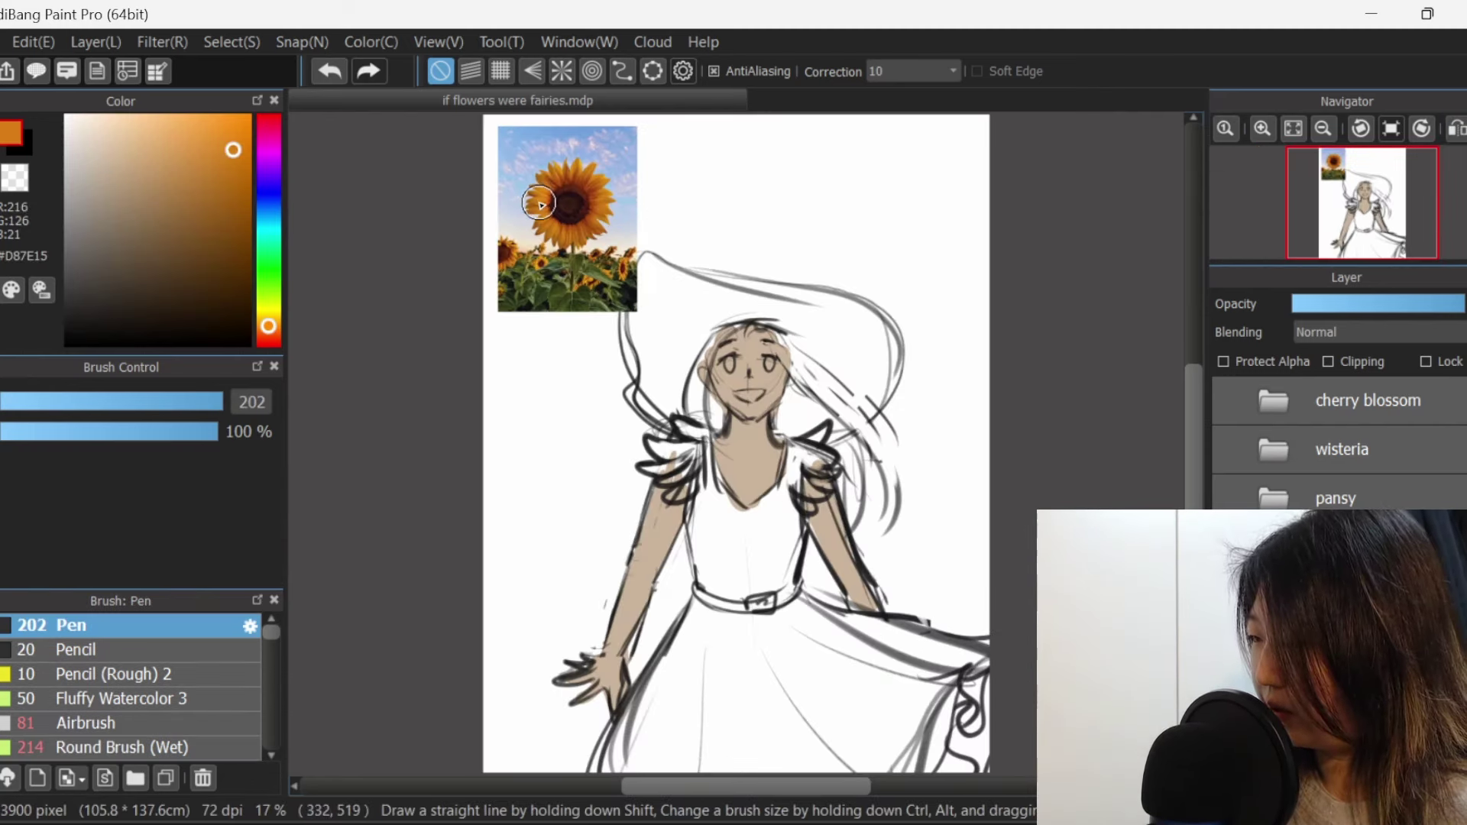
left_click(540, 205, "alt")
left_click_drag(706, 482, 730, 589)
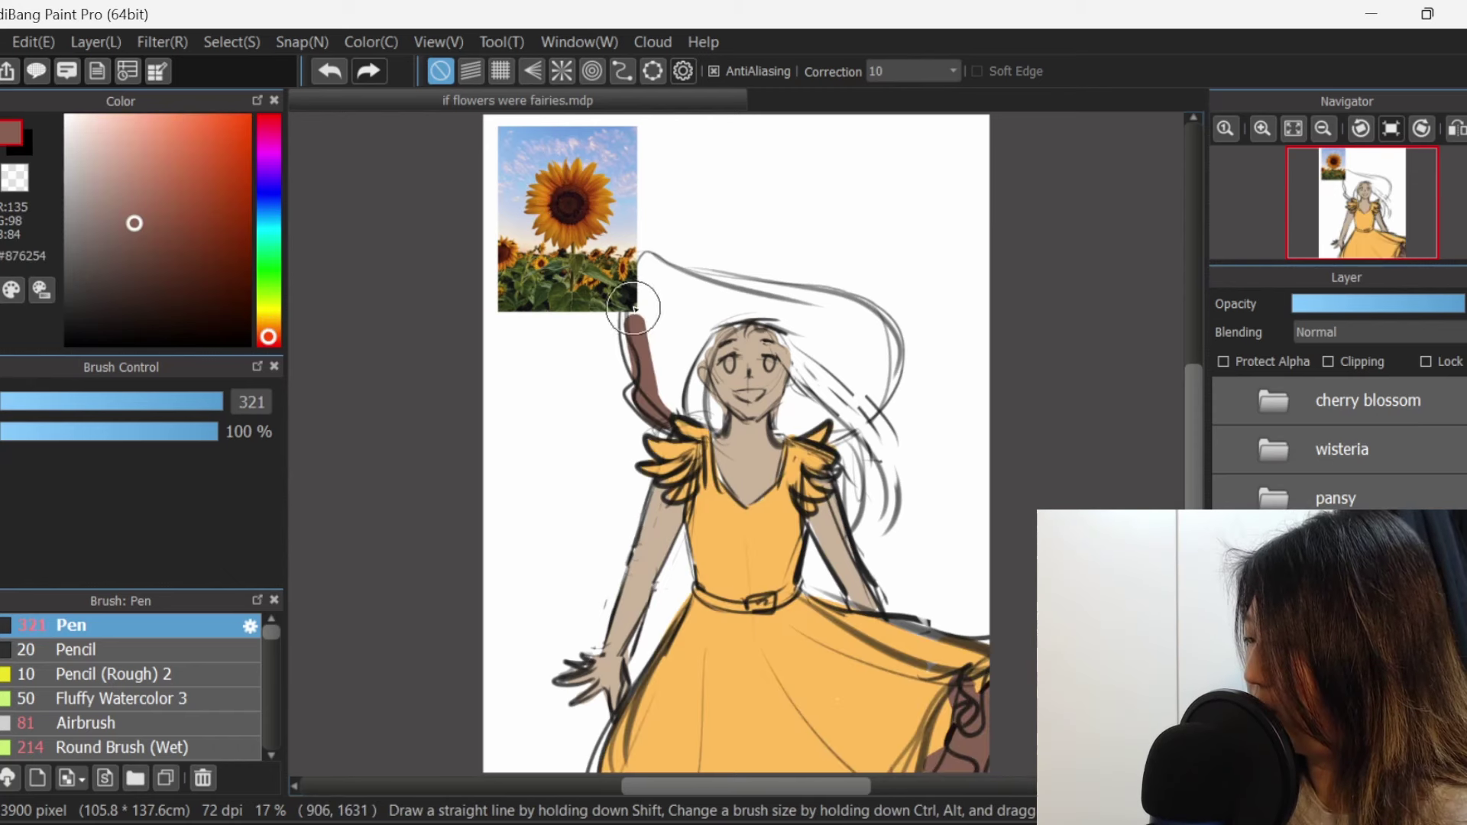
Fill the wide brim around the sunflower fairy's head with muted reddish brown.
mouse_move(634, 307)
left_mouse_down()
mouse_move(640, 343)
mouse_move(651, 259)
mouse_move(687, 415)
mouse_move(671, 393)
mouse_move(716, 421)
mouse_move(665, 310)
mouse_move(686, 352)
mouse_move(707, 357)
mouse_move(705, 313)
mouse_move(667, 268)
mouse_move(730, 304)
left_mouse_up()
mouse_move(730, 305)
left_mouse_down()
mouse_move(749, 303)
mouse_move(691, 413)
left_mouse_up()
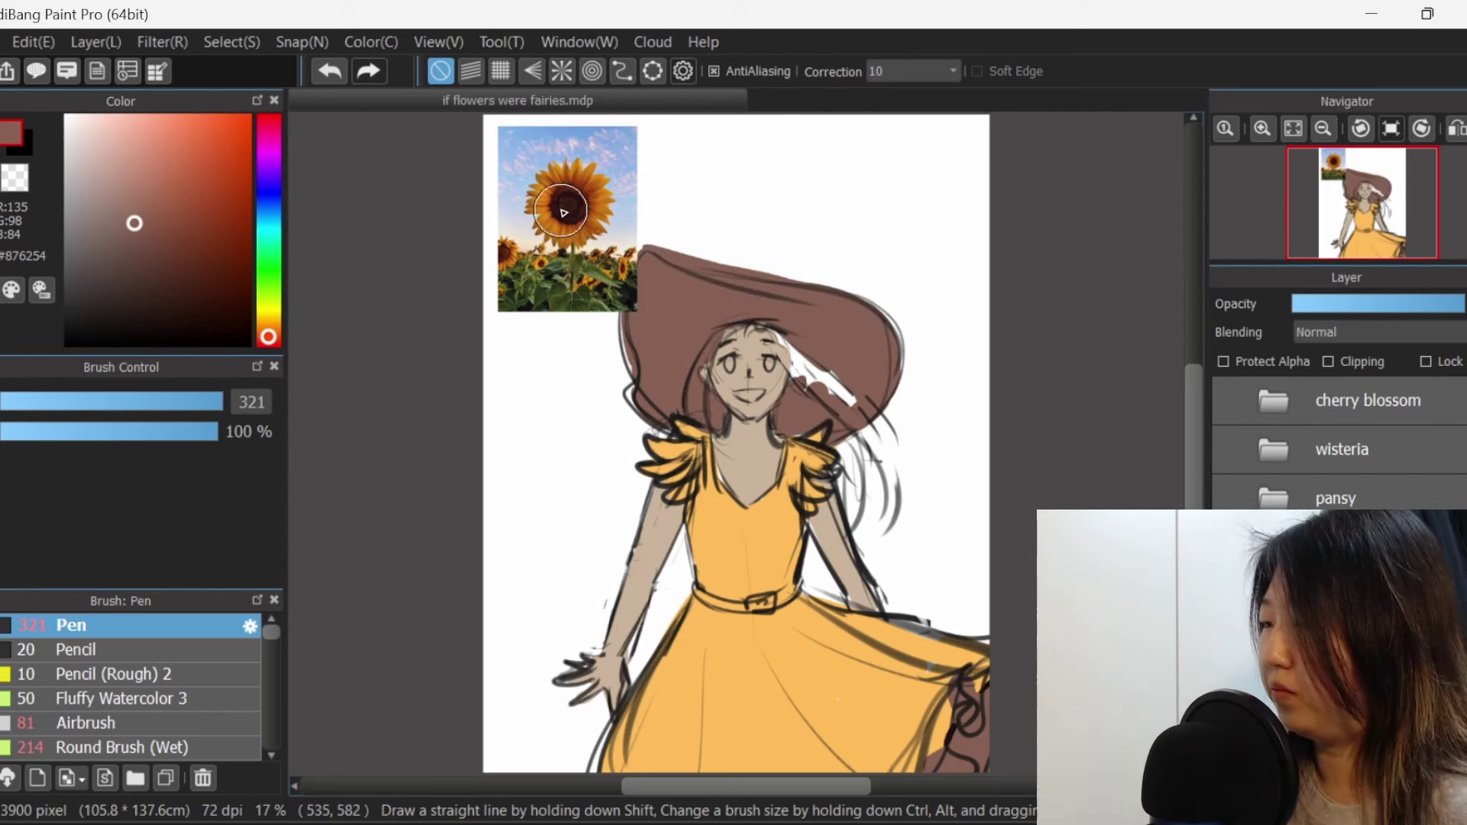
Sample the dark centre of the sunflower and colour the fairy's flowing hair dark maroon.
left_click(567, 207, "alt")
mouse_move(710, 352)
left_mouse_down()
mouse_move(702, 396)
mouse_move(707, 359)
mouse_move(760, 323)
mouse_move(875, 430)
mouse_move(780, 344)
mouse_move(803, 369)
left_mouse_up()
left_click_drag(802, 369, 909, 489)
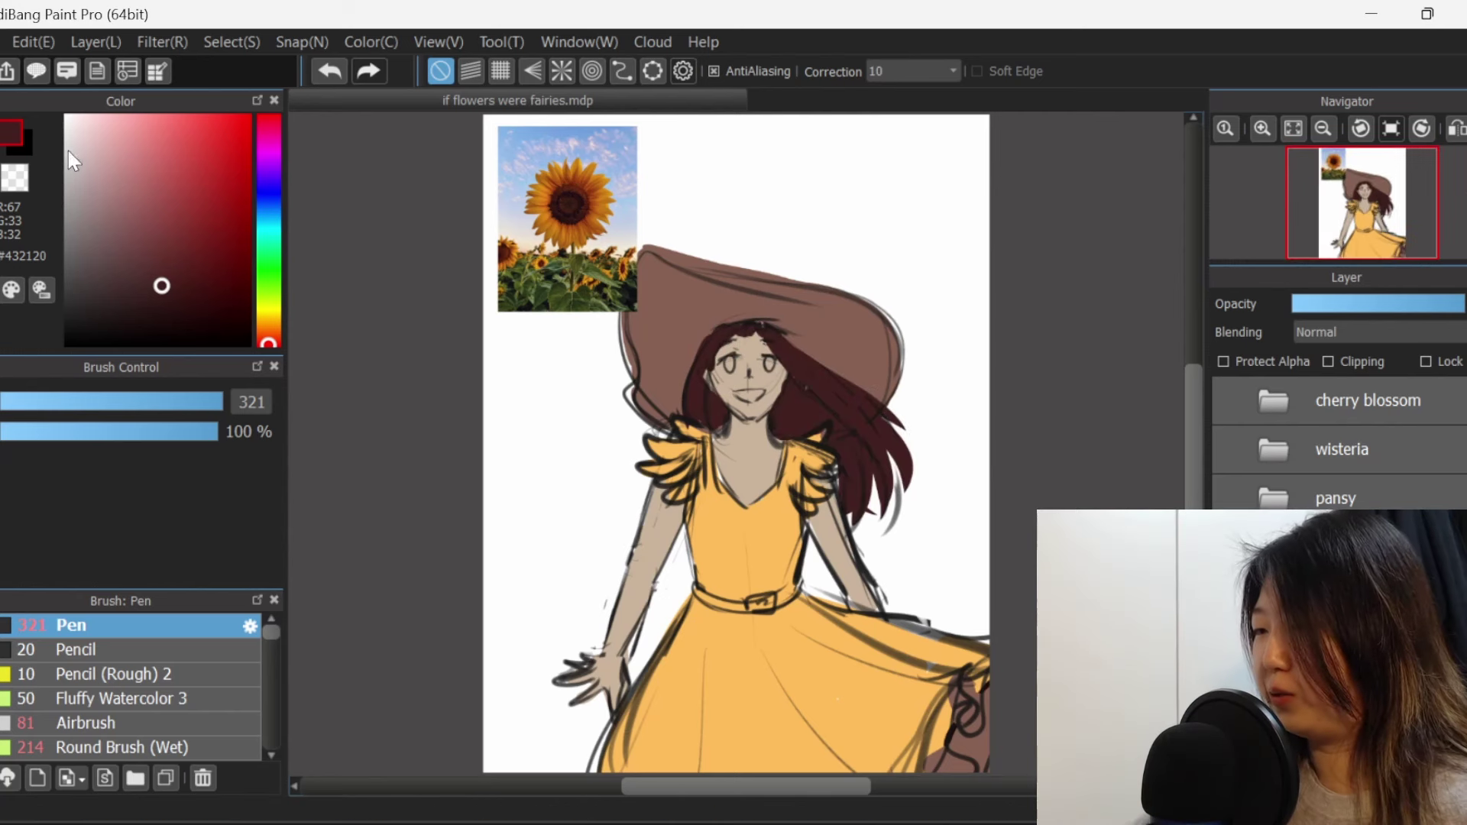
Choose a dark grey colour, enlarge the transparent brush and erase the wide brown brim around the fairy's head.
left_click(80, 275)
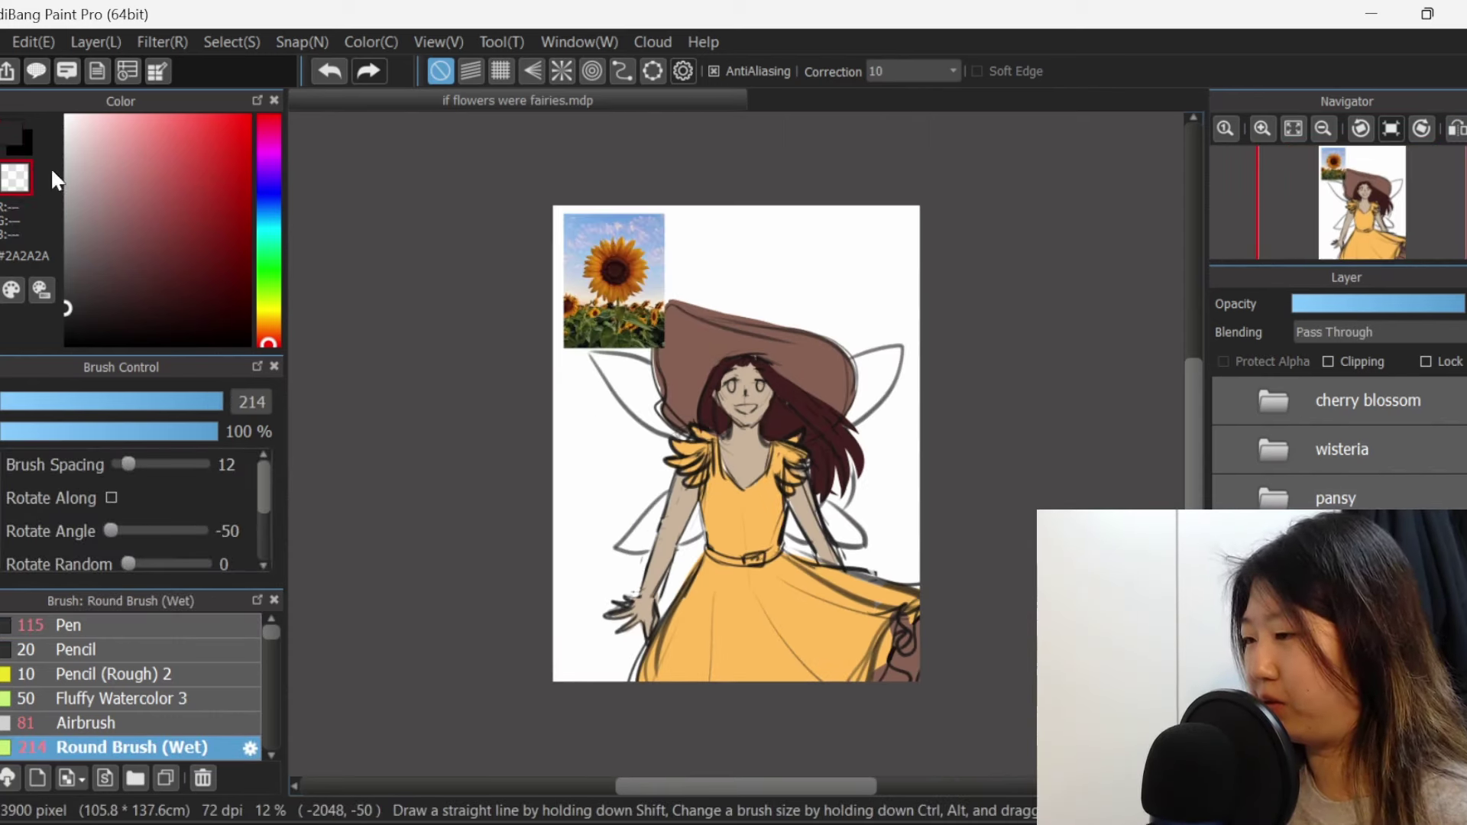
left_click(1337, 694)
left_click(212, 401)
left_click_drag(659, 350, 678, 286)
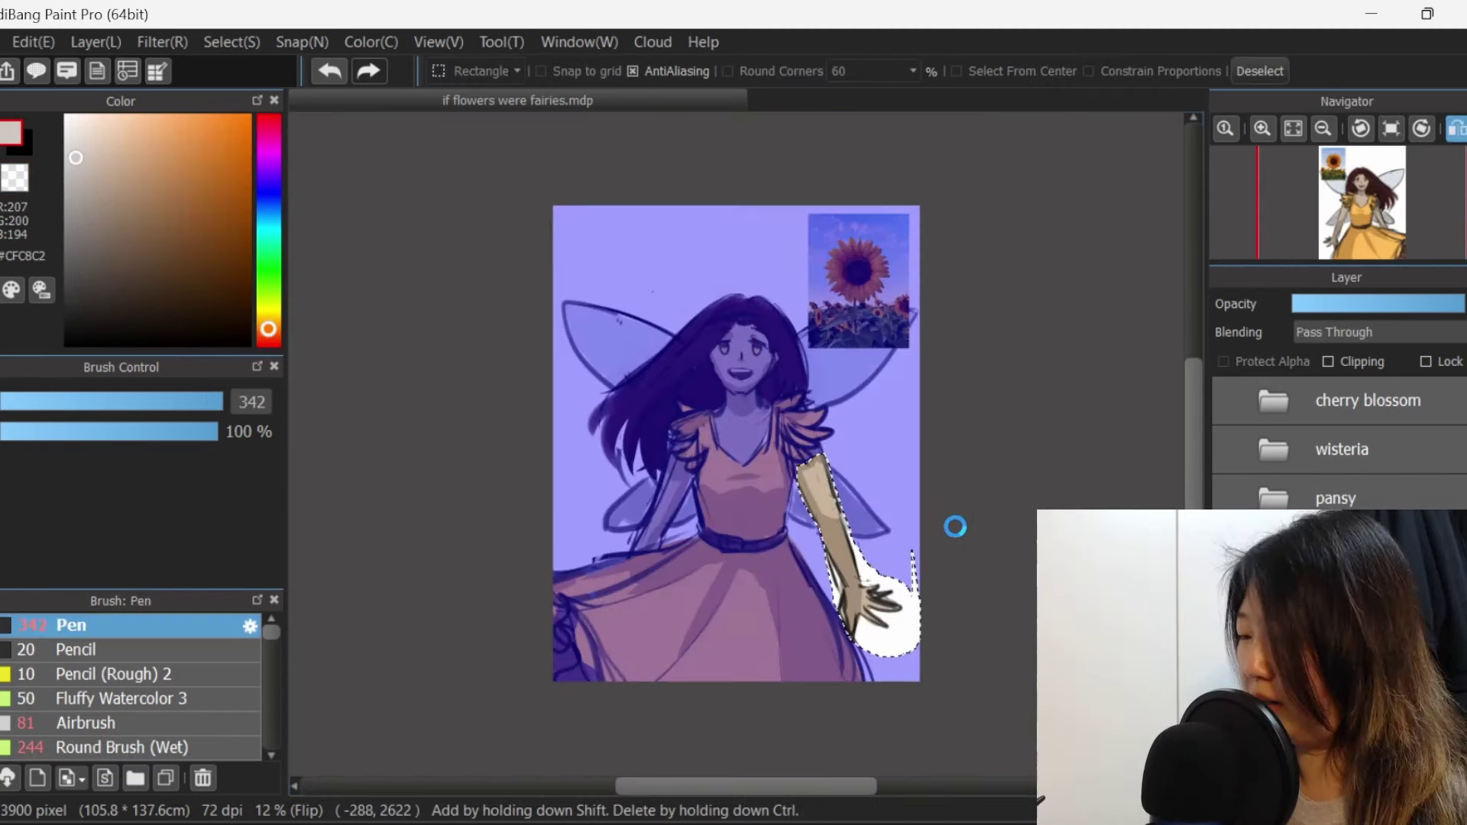
Transform the selected arm of the sunflower fairy so it angles inward and the hand rests against the skirt.
key("ctrl+t")
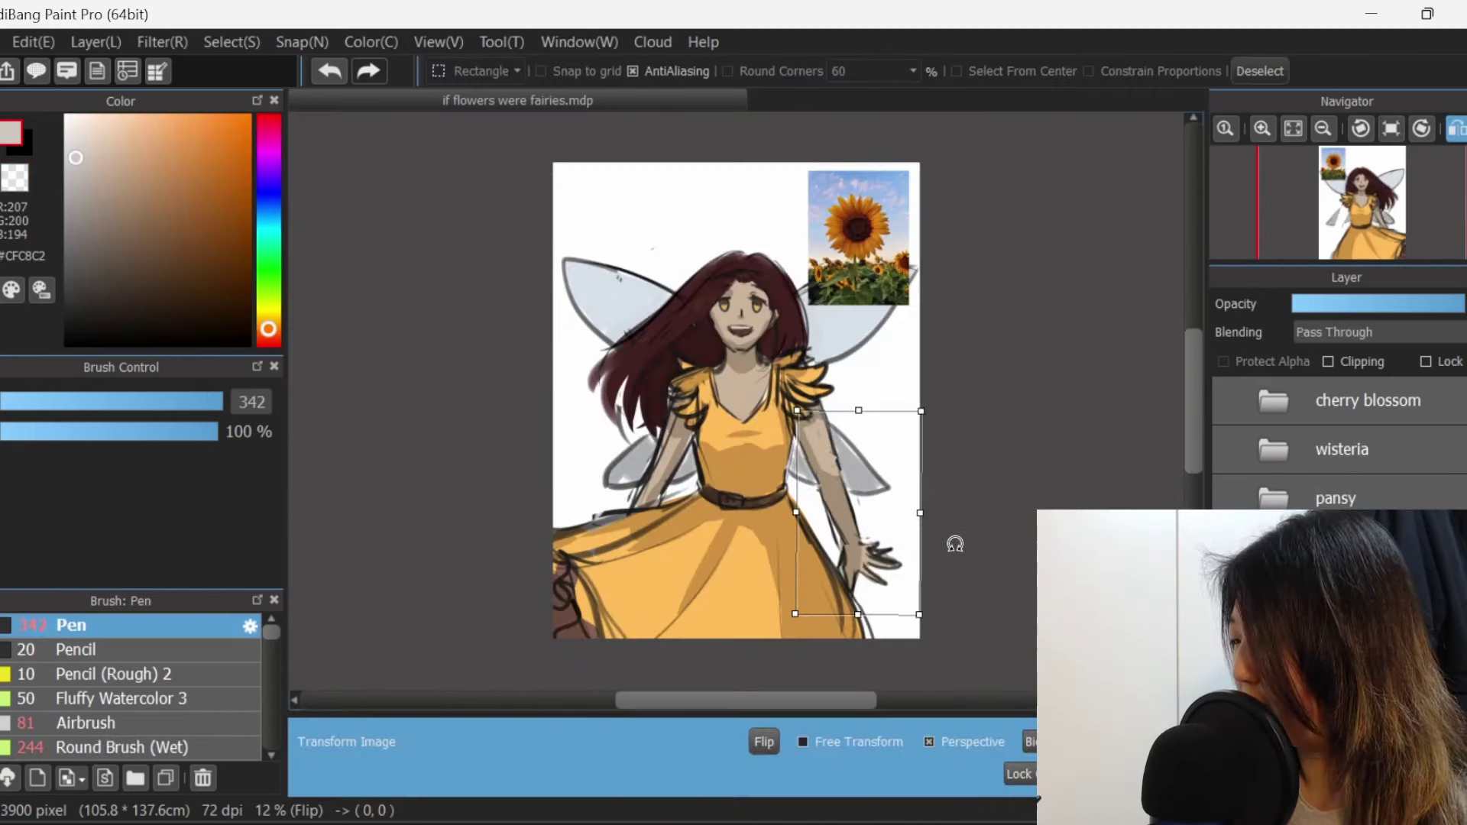
left_click_drag(955, 547, 850, 564)
left_click_drag(966, 512, 965, 524)
left_click_drag(854, 553, 873, 548)
key("Return")
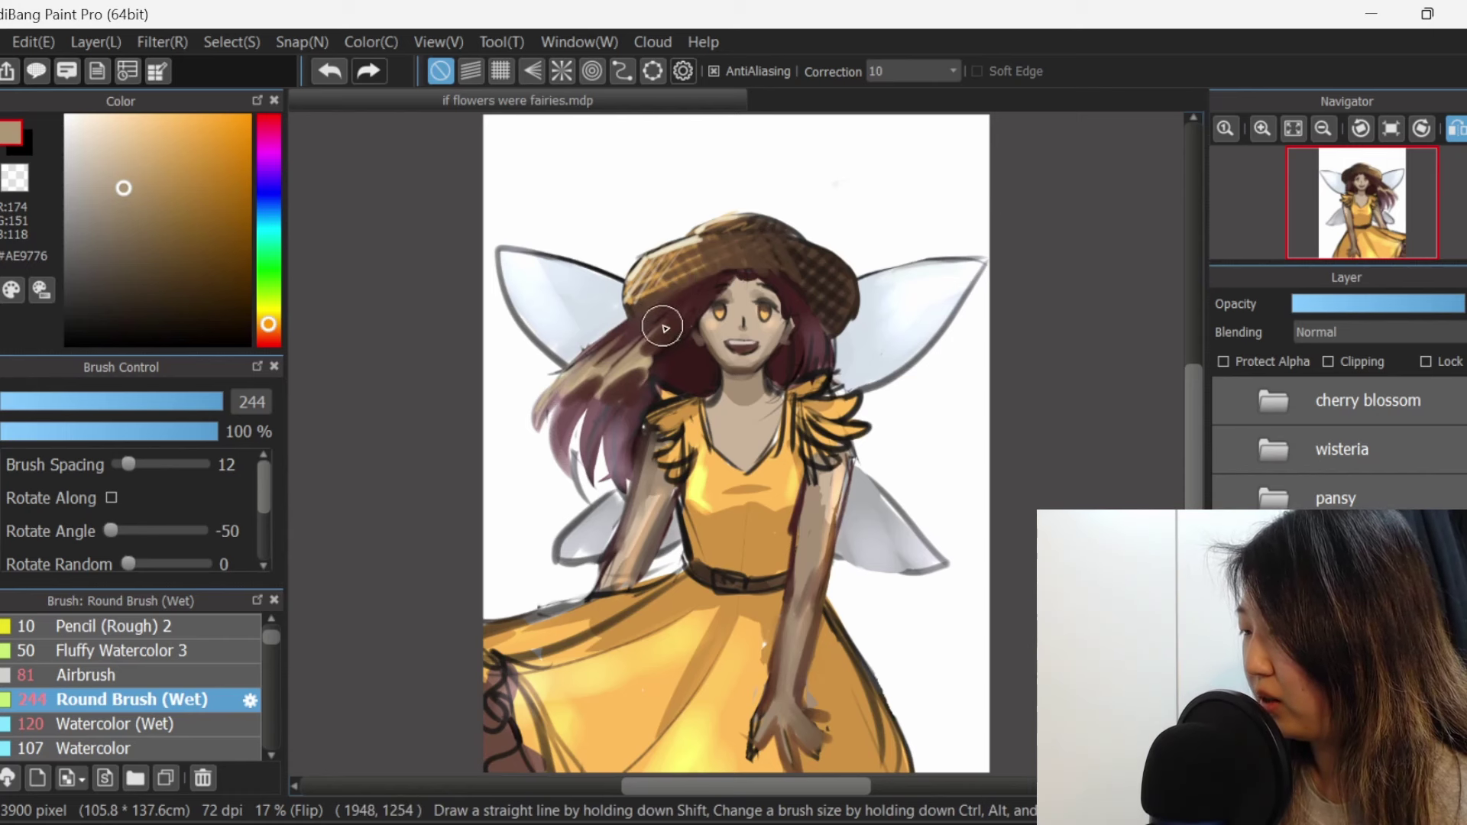
Blend sampled tan and muted tones into the fairy's flowing hair and brush over the side of the skirt.
left_click(644, 346, "alt")
left_click(631, 369, "alt")
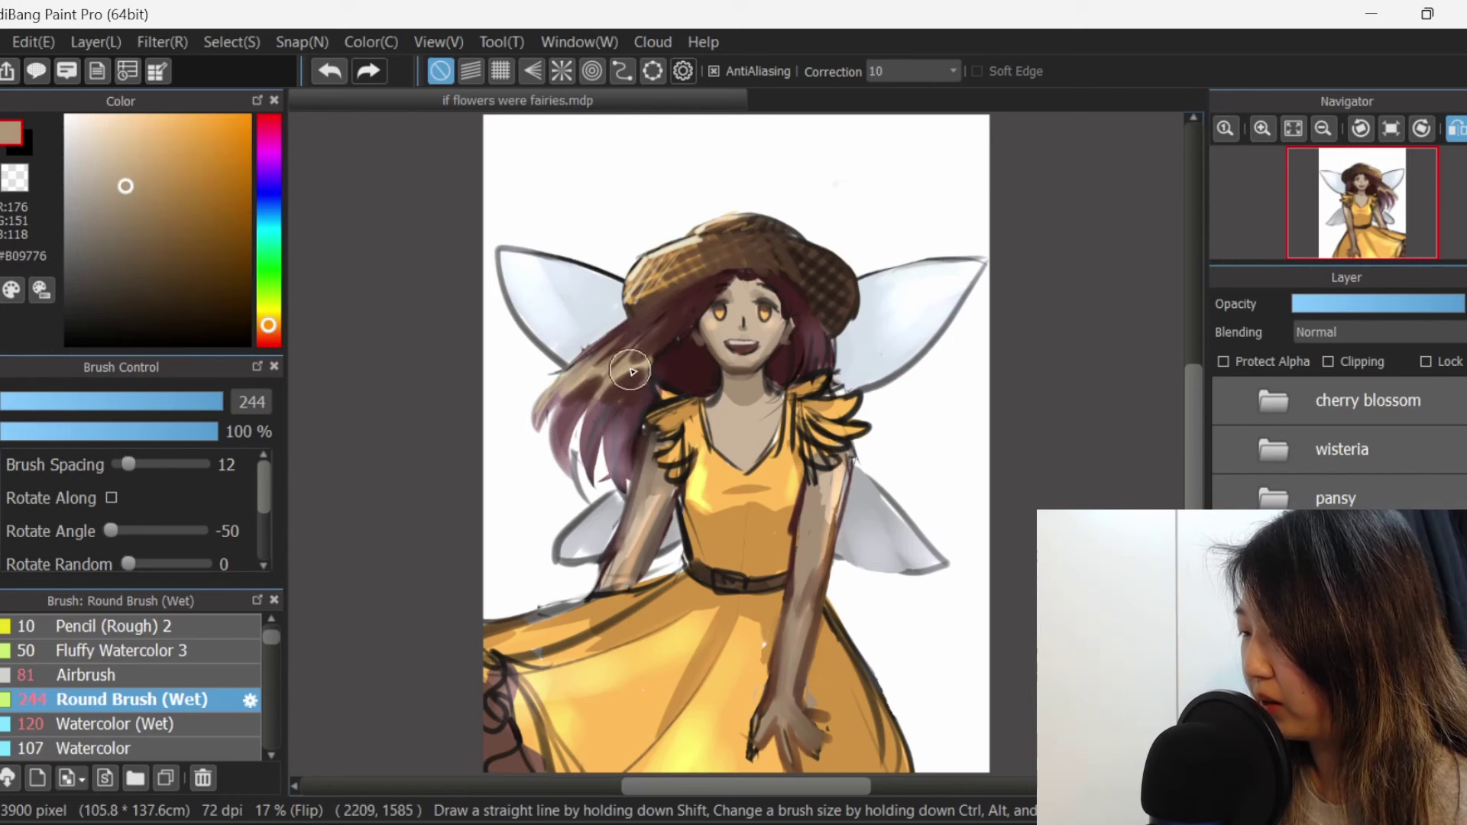
left_click(648, 363, "alt")
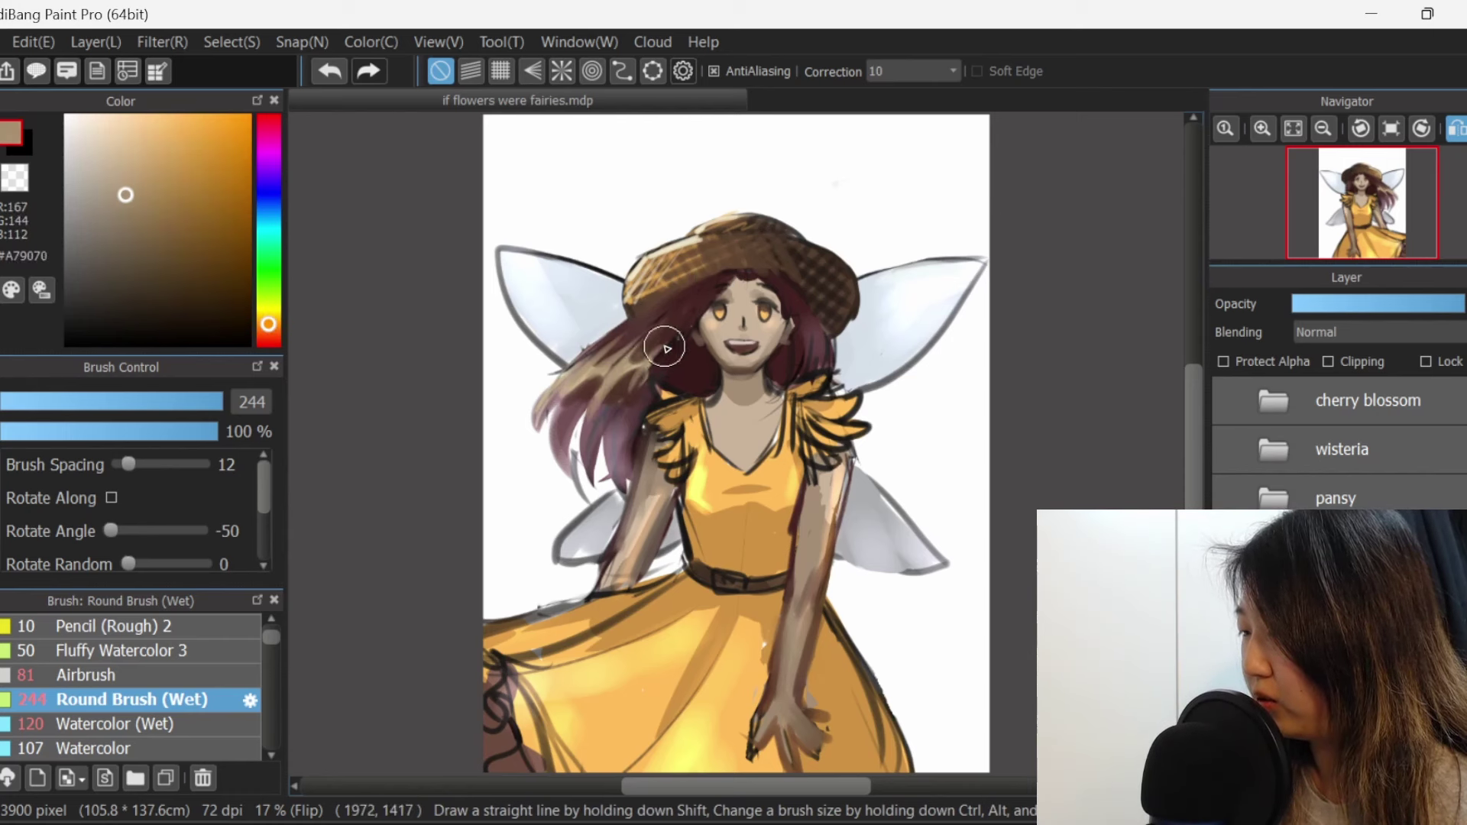
left_click(583, 458, "alt")
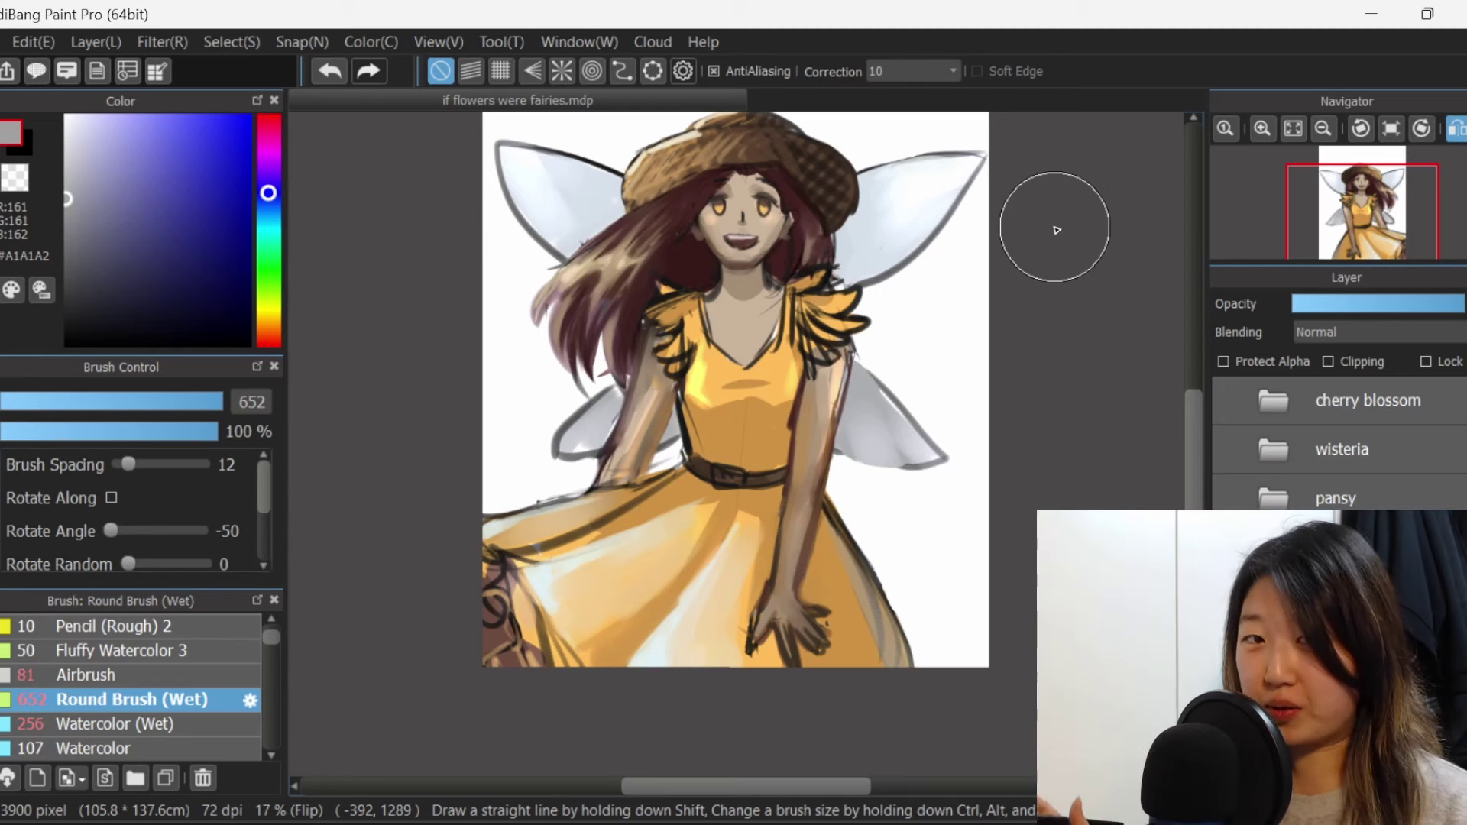
mouse_move(827, 533)
left_mouse_down()
mouse_move(819, 573)
mouse_move(827, 518)
mouse_move(826, 581)
mouse_move(855, 641)
mouse_move(836, 537)
mouse_move(872, 687)
mouse_move(869, 602)
mouse_move(828, 529)
mouse_move(844, 671)
left_mouse_up()
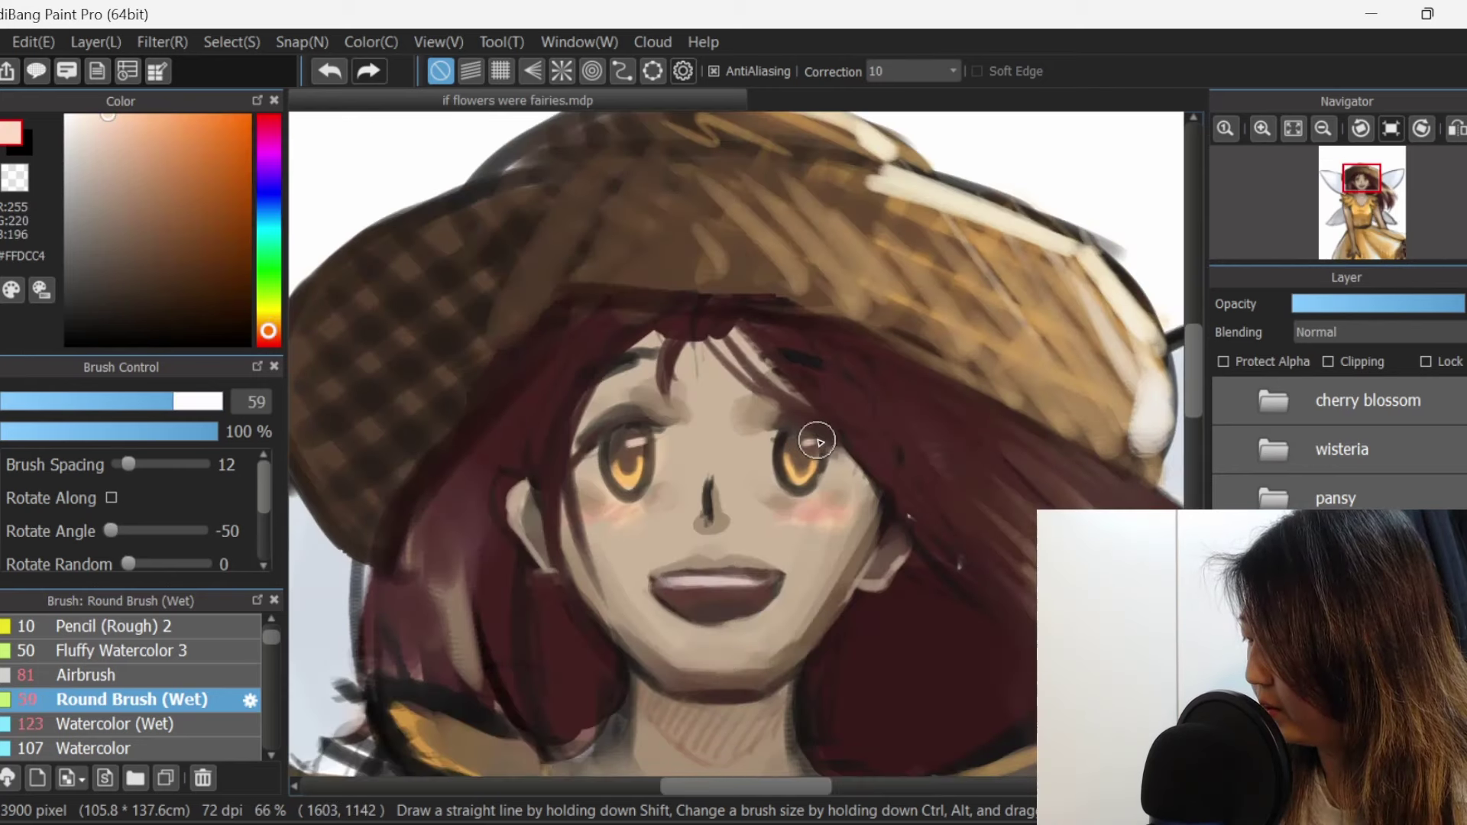
Undo the last two strokes on the fairy's face and compare the eyes up close and on the full canvas.
left_click(1323, 129)
left_click(1324, 129)
left_click(1323, 130)
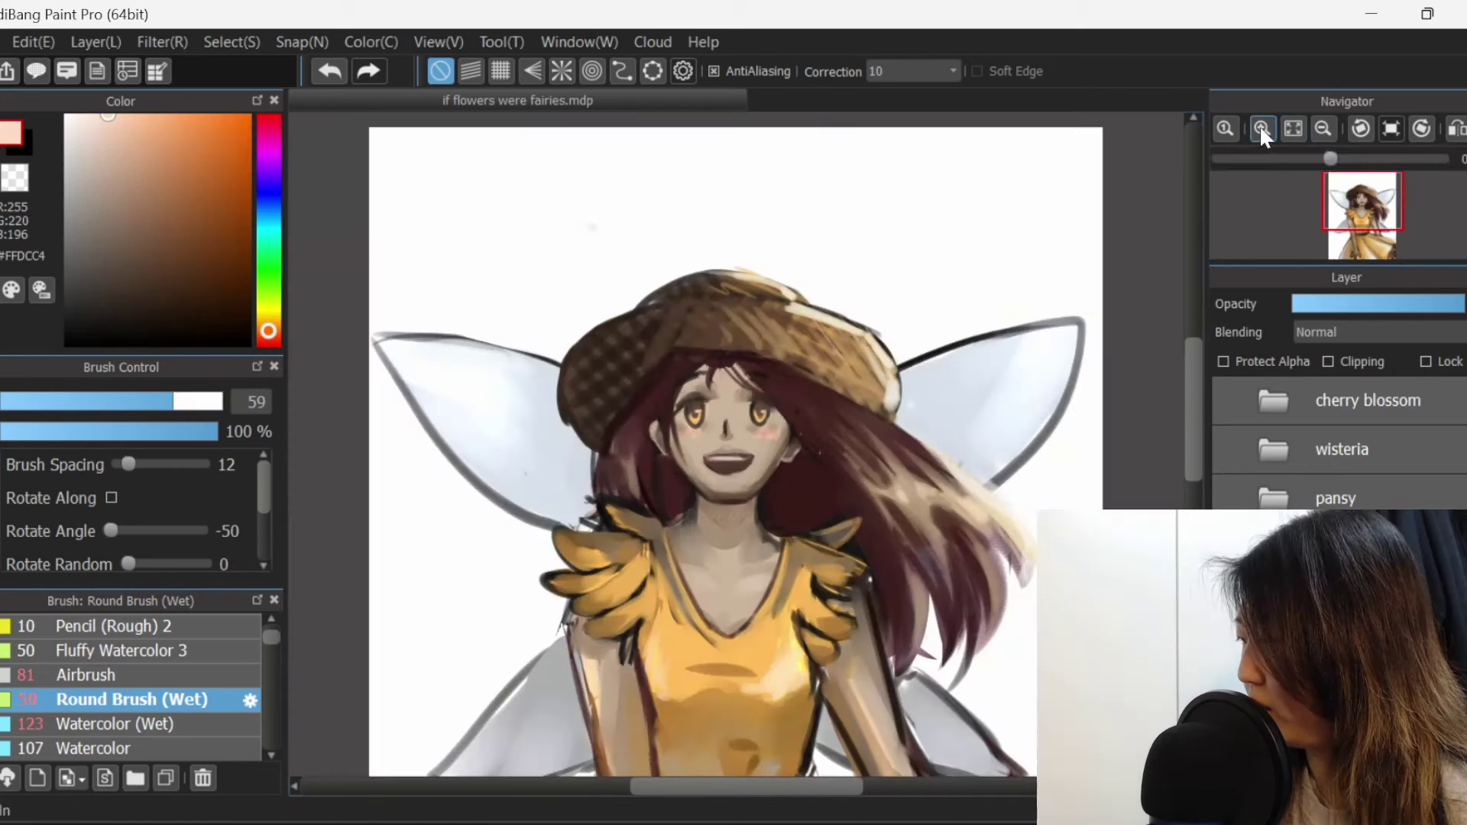
left_click(1264, 131)
left_click(1263, 130)
left_click(1264, 131)
left_click(1263, 130)
key("ctrl+z")
key("ctrl+z")
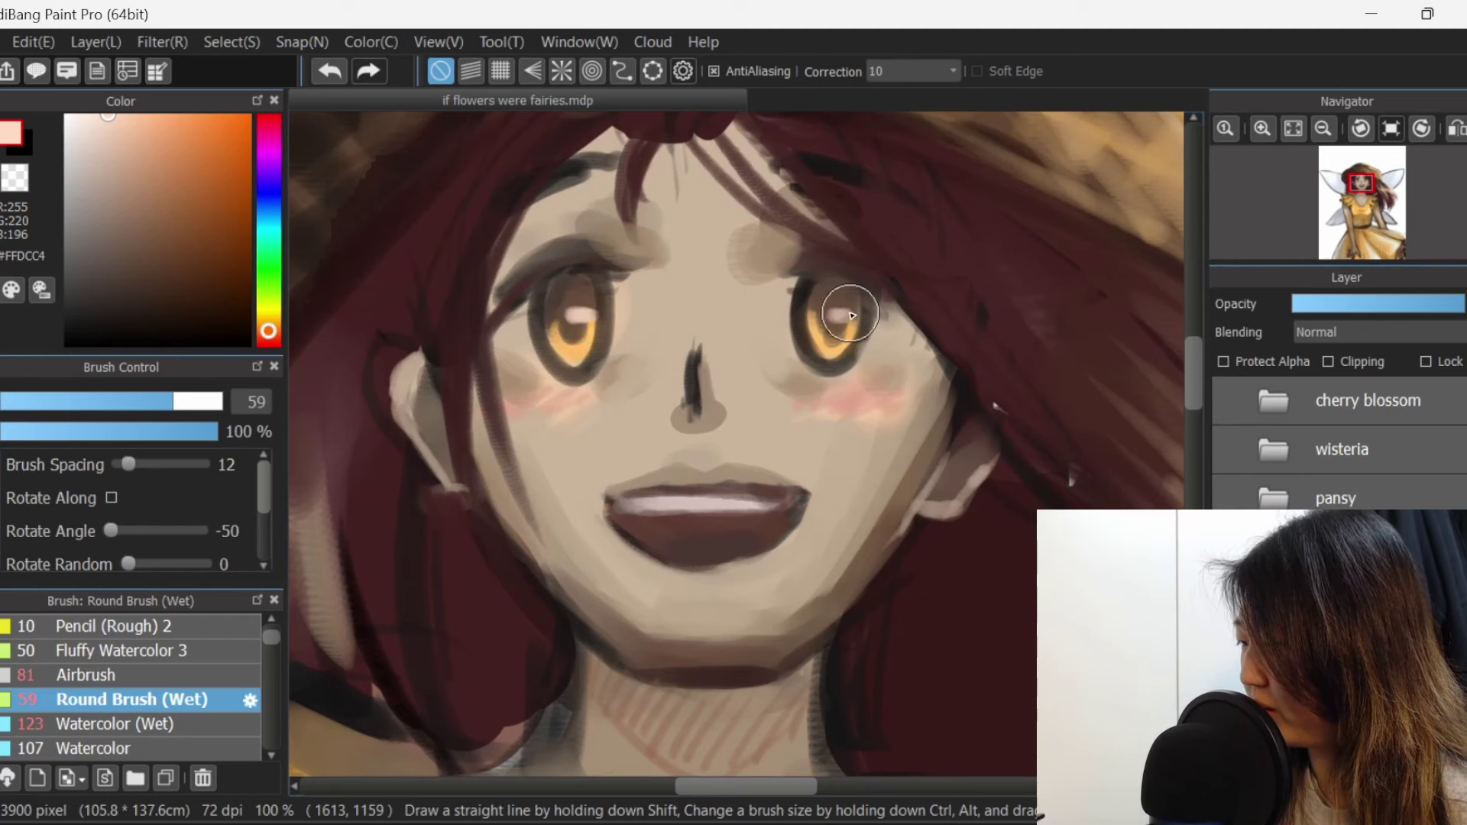
left_click(1323, 128)
left_click(1323, 129)
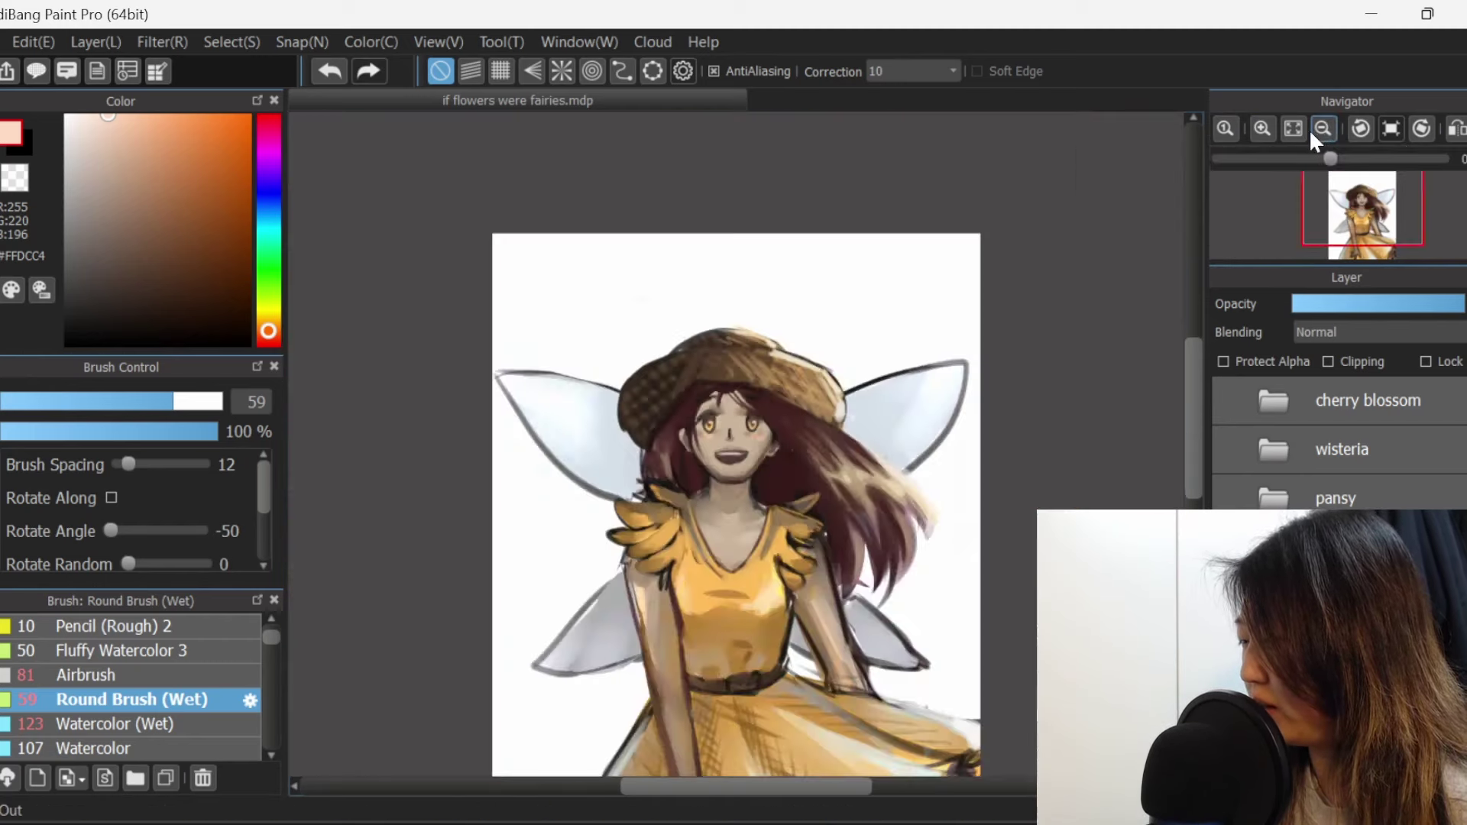
left_click(1295, 131)
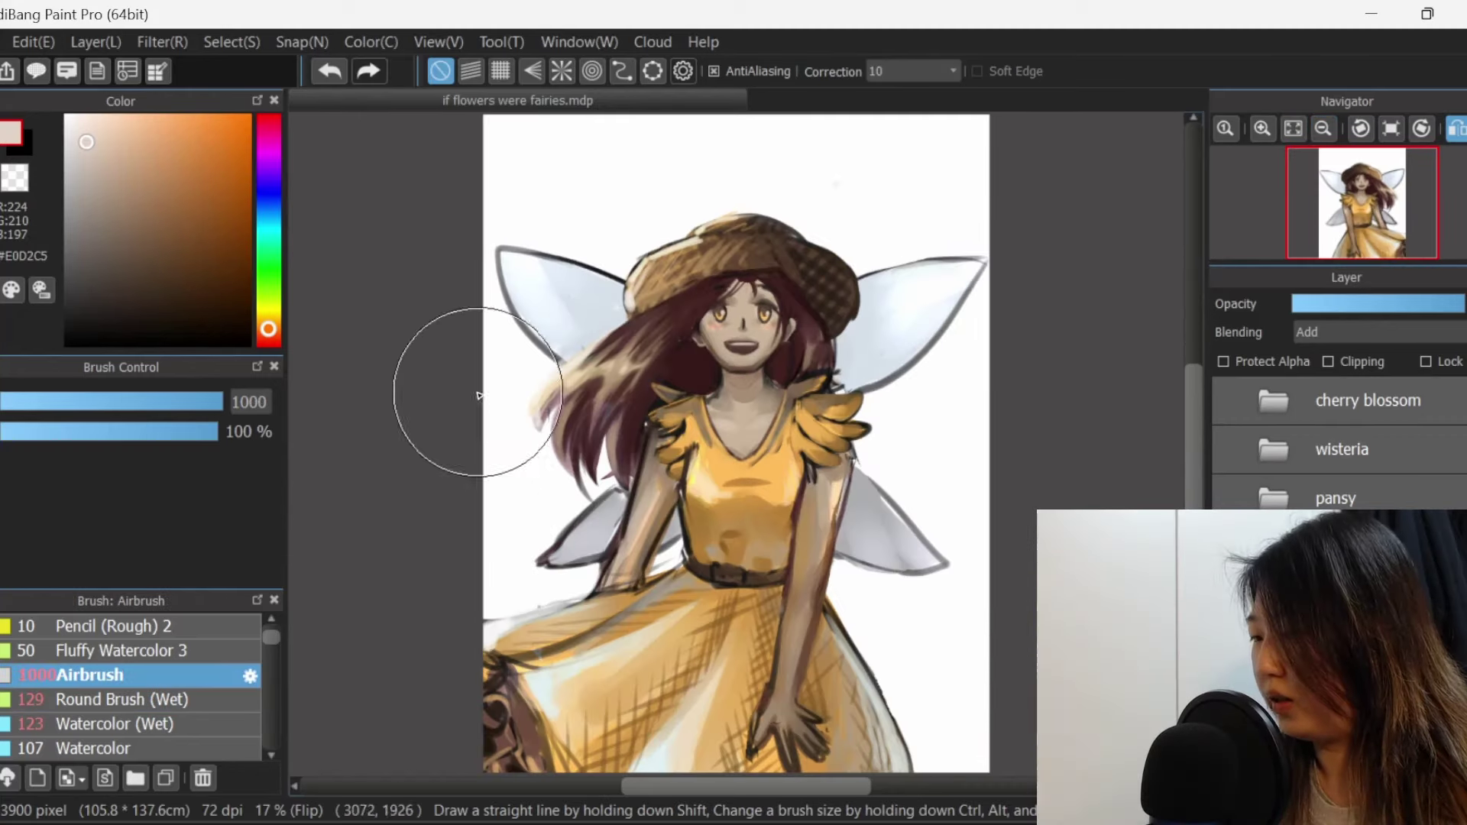
Try brushing a soft pale glow over the fairy's hair and hat with a large Airbrush in Add blending.
left_click_drag(214, 404, 237, 405)
left_click_drag(540, 465, 823, 265)
key("ctrl+z")
mouse_move(549, 418)
left_mouse_down()
mouse_move(517, 403)
mouse_move(612, 378)
left_mouse_up()
key("ctrl+z")
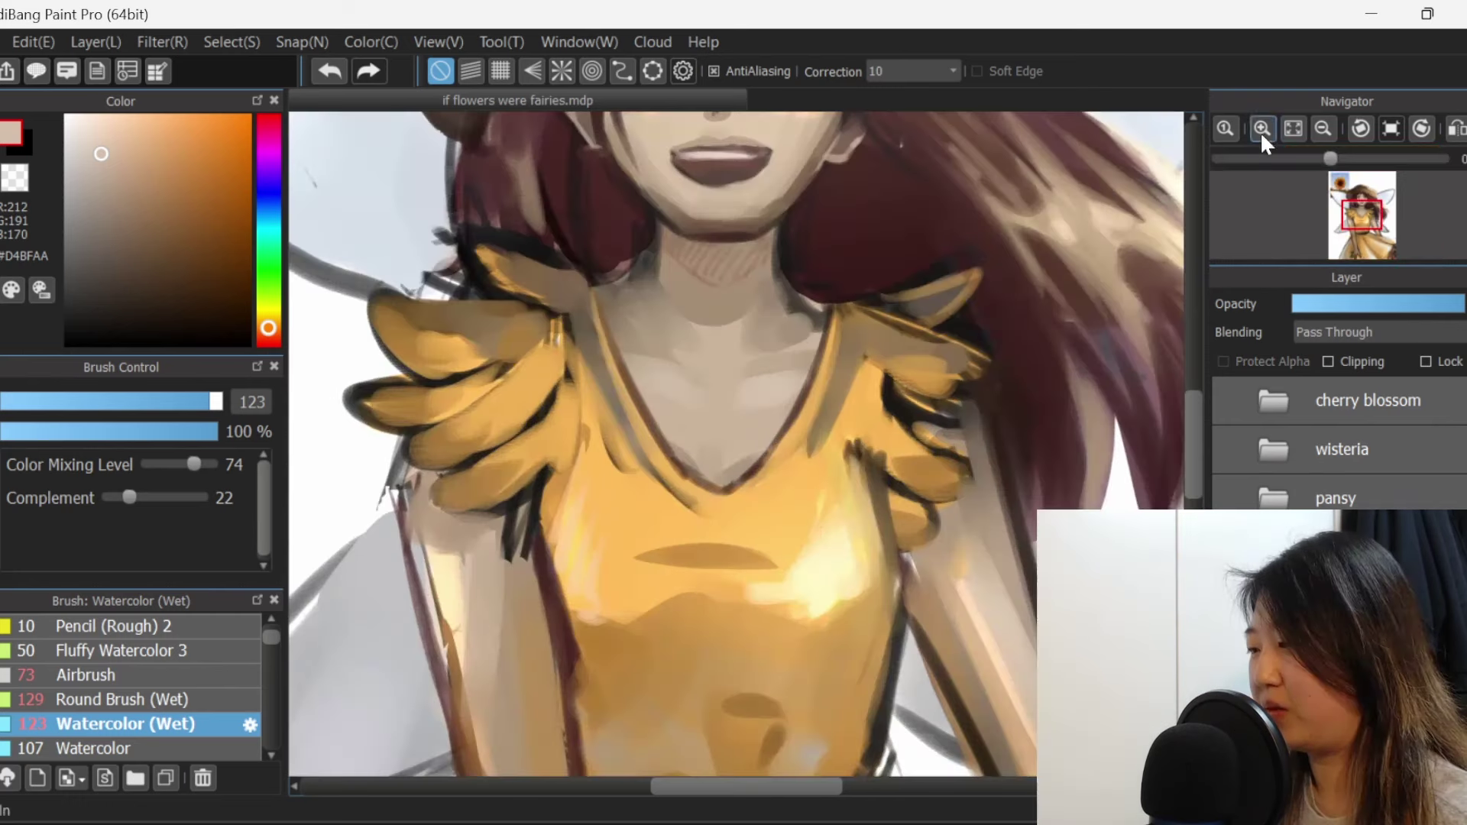
Examine the fairy's bodice, petal sleeves and hat up close, and move to the sunflower photo.
left_click(1262, 132)
mouse_move(1195, 443)
left_mouse_down()
mouse_move(1202, 359)
mouse_move(1198, 467)
left_mouse_up()
left_click(1321, 131)
left_click(1321, 131)
left_click(1321, 131)
scroll(1180, 370, "up", 3)
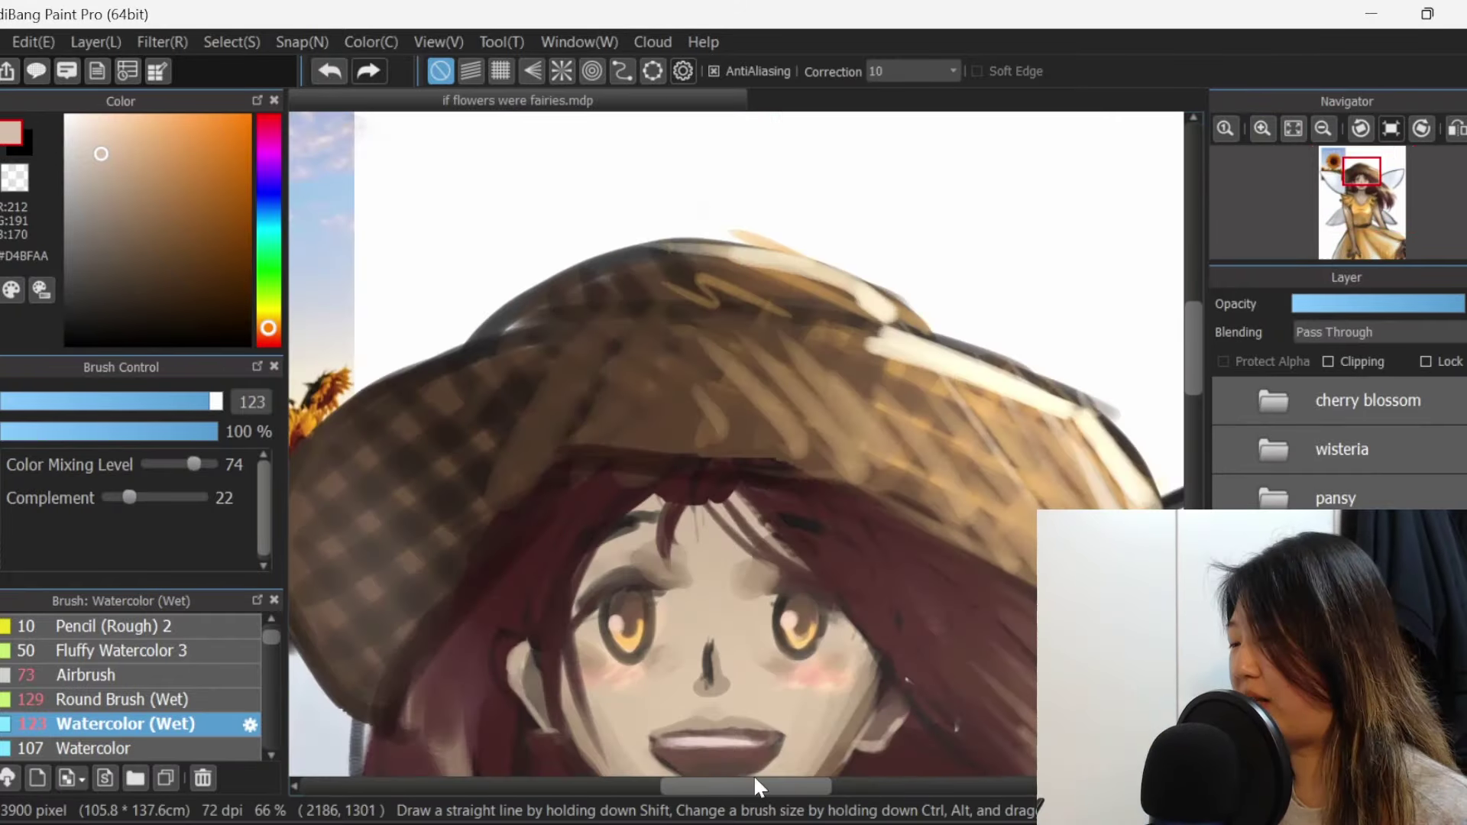
left_click_drag(759, 783, 664, 782)
left_click_drag(1196, 343, 1196, 321)
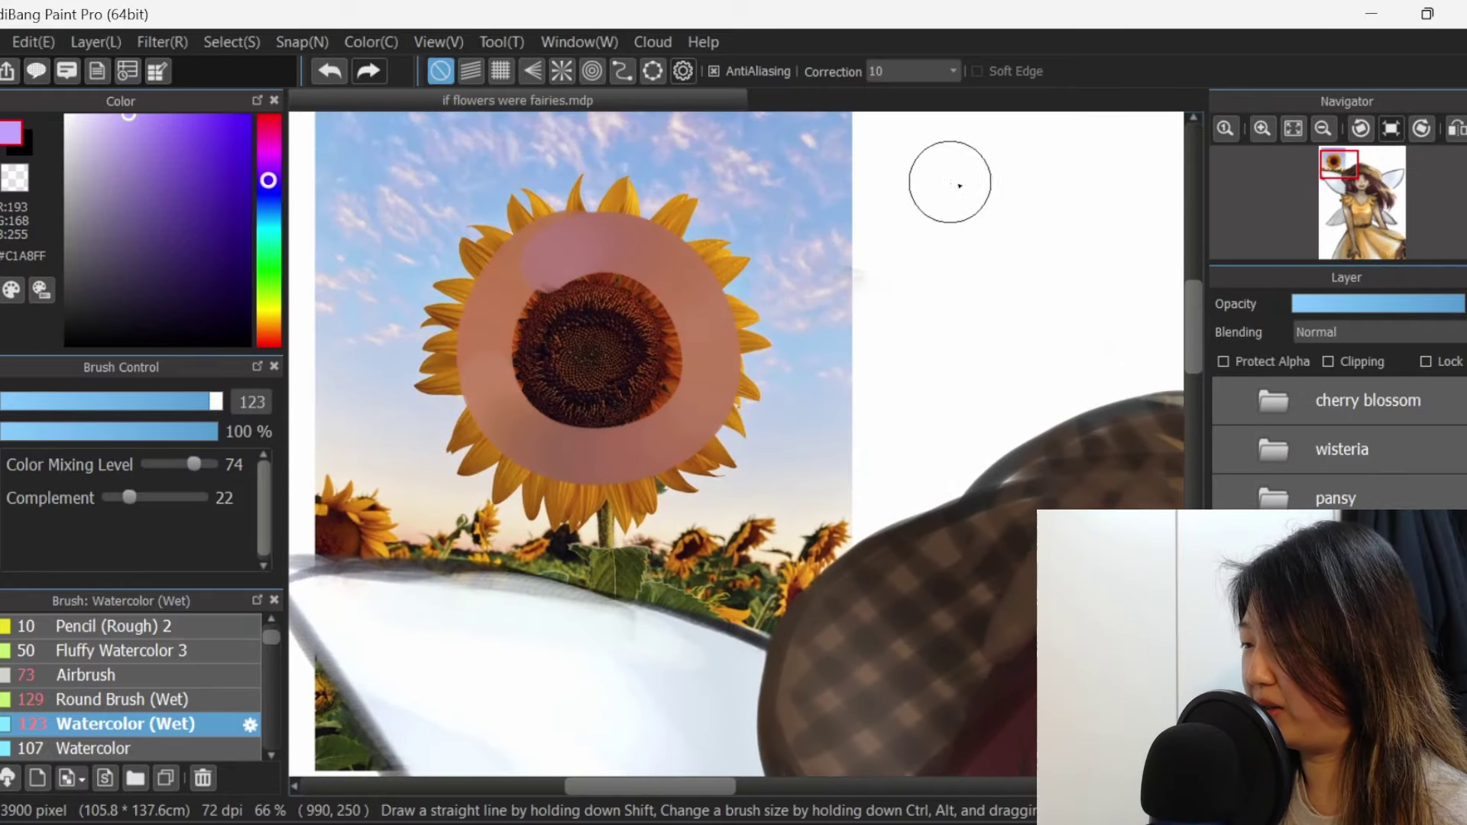
Undo the ring painted over the sunflower's petals and try another light purple stroke across them.
key("ctrl+z")
left_click_drag(680, 210, 662, 343)
key("ctrl+z")
Trace a light purple guide stroke along the outer edge of the petal sleeve on the fairy's shoulder.
scroll(1196, 336, "down", 5)
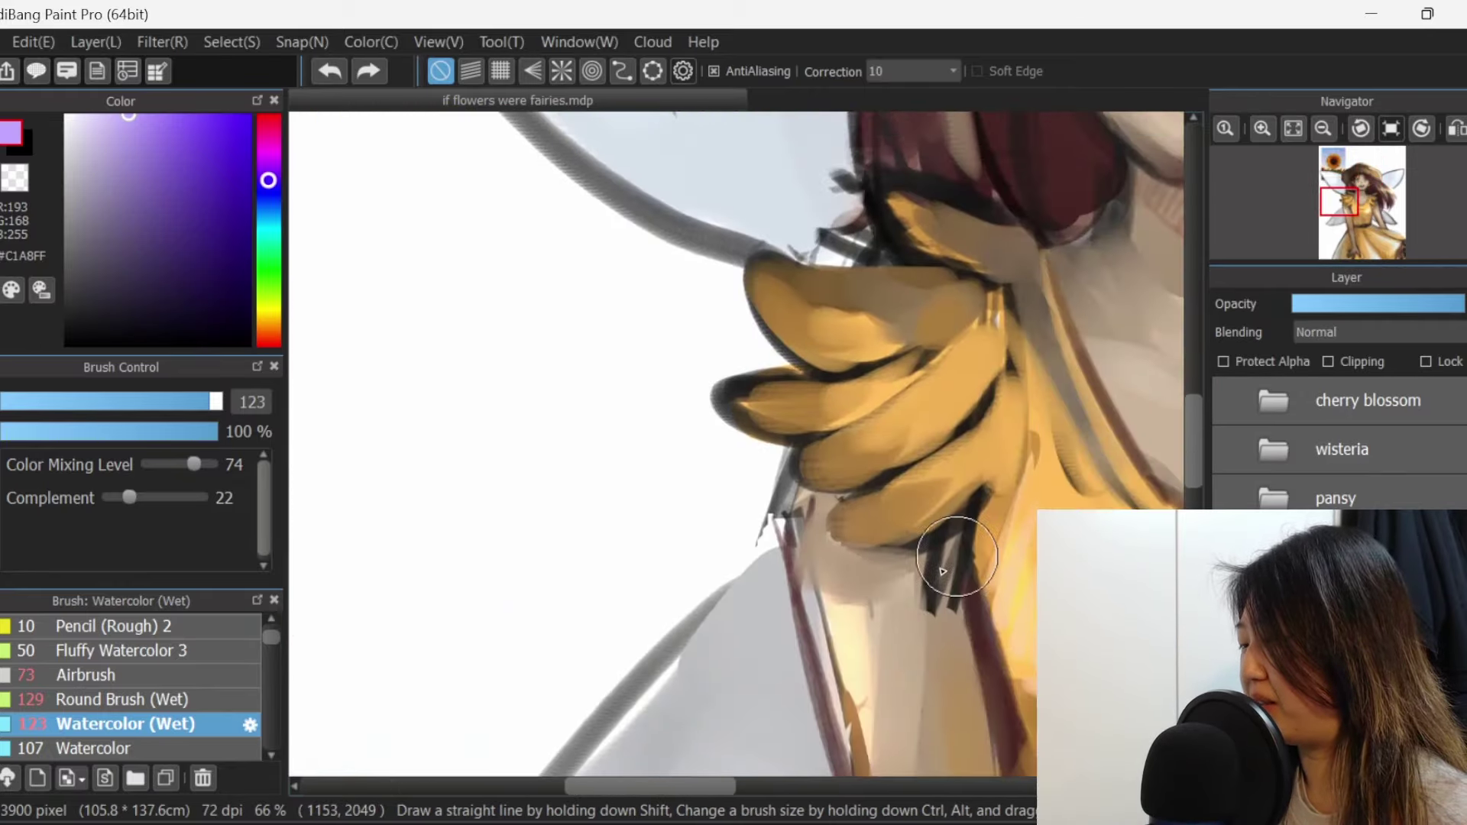
left_click_drag(692, 787, 753, 787)
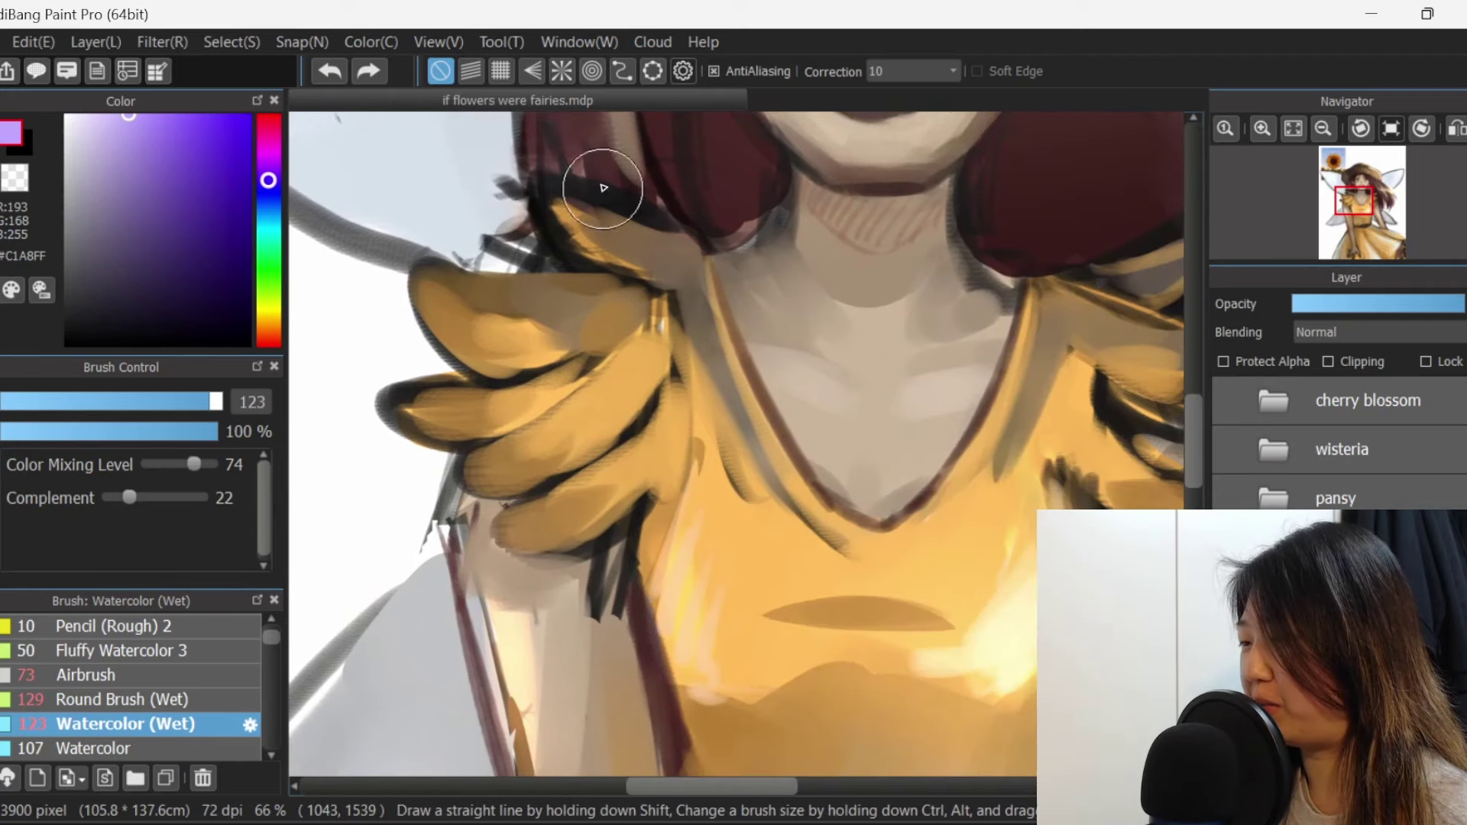
left_click_drag(418, 276, 427, 517)
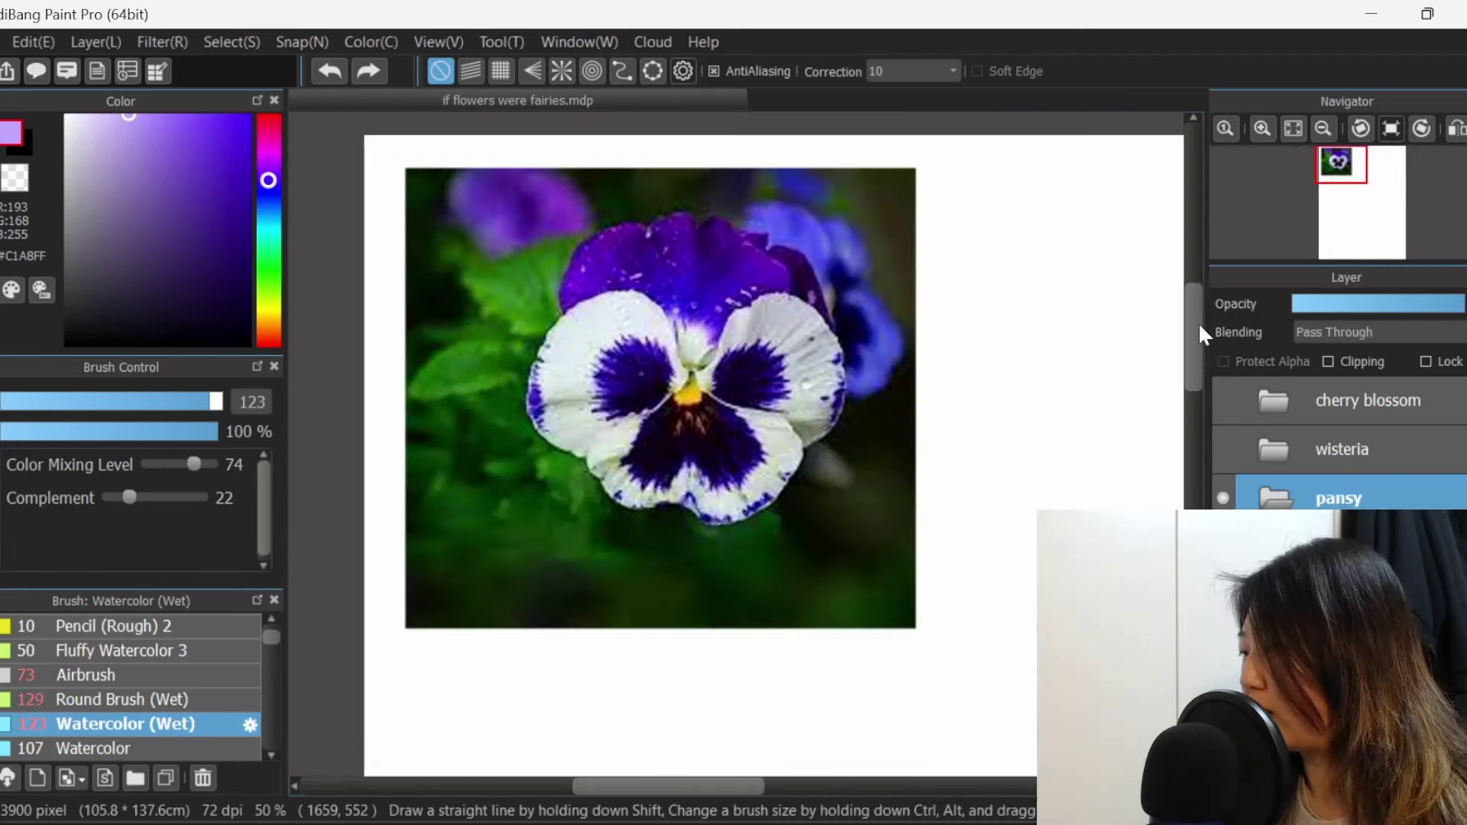
Try tracing a rounded pale pink outline around the pansy's white petals in the photo.
scroll(1198, 321, "up", 1)
left_click(1262, 128)
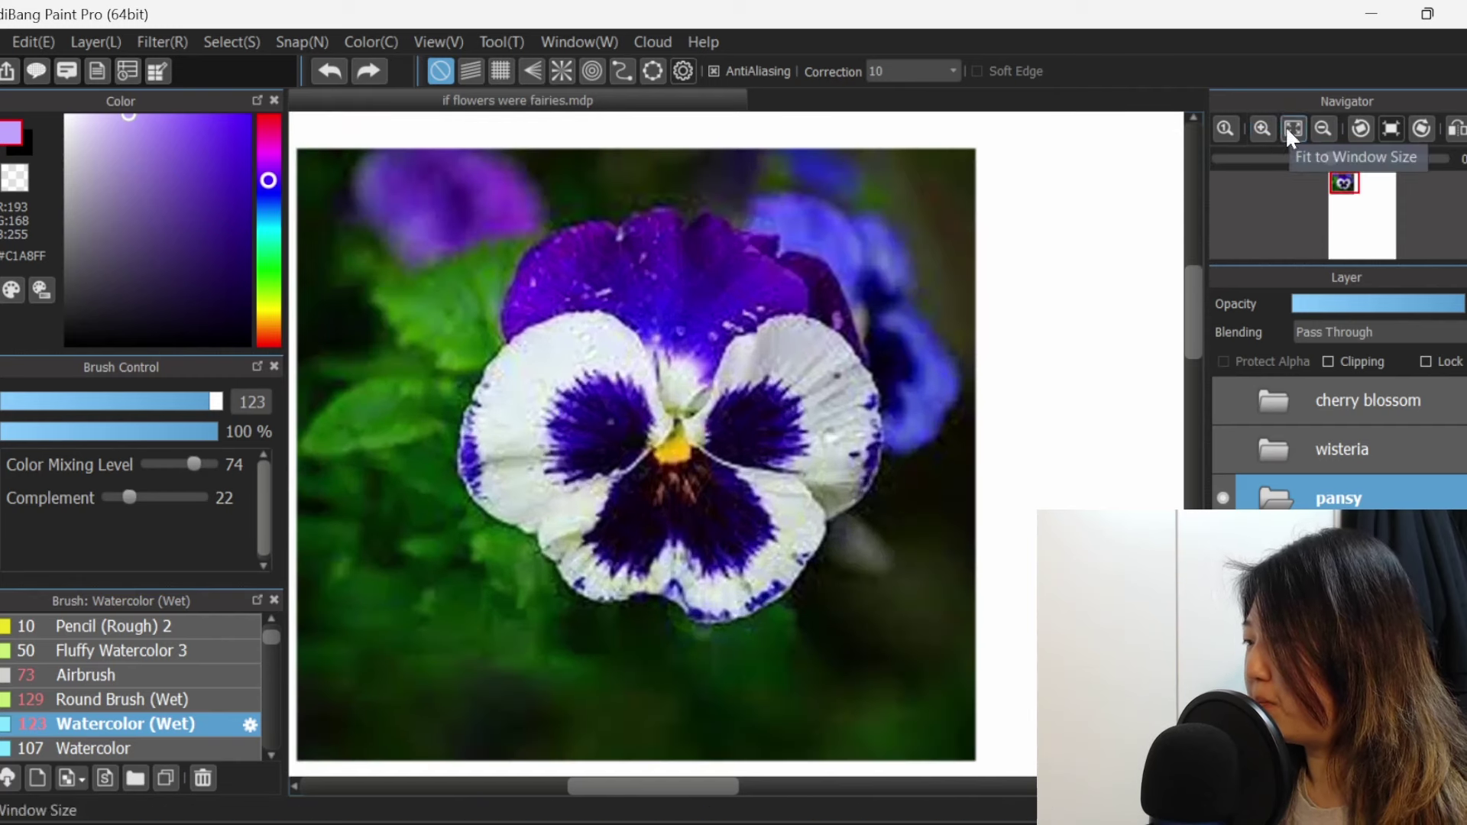
left_click(1263, 128)
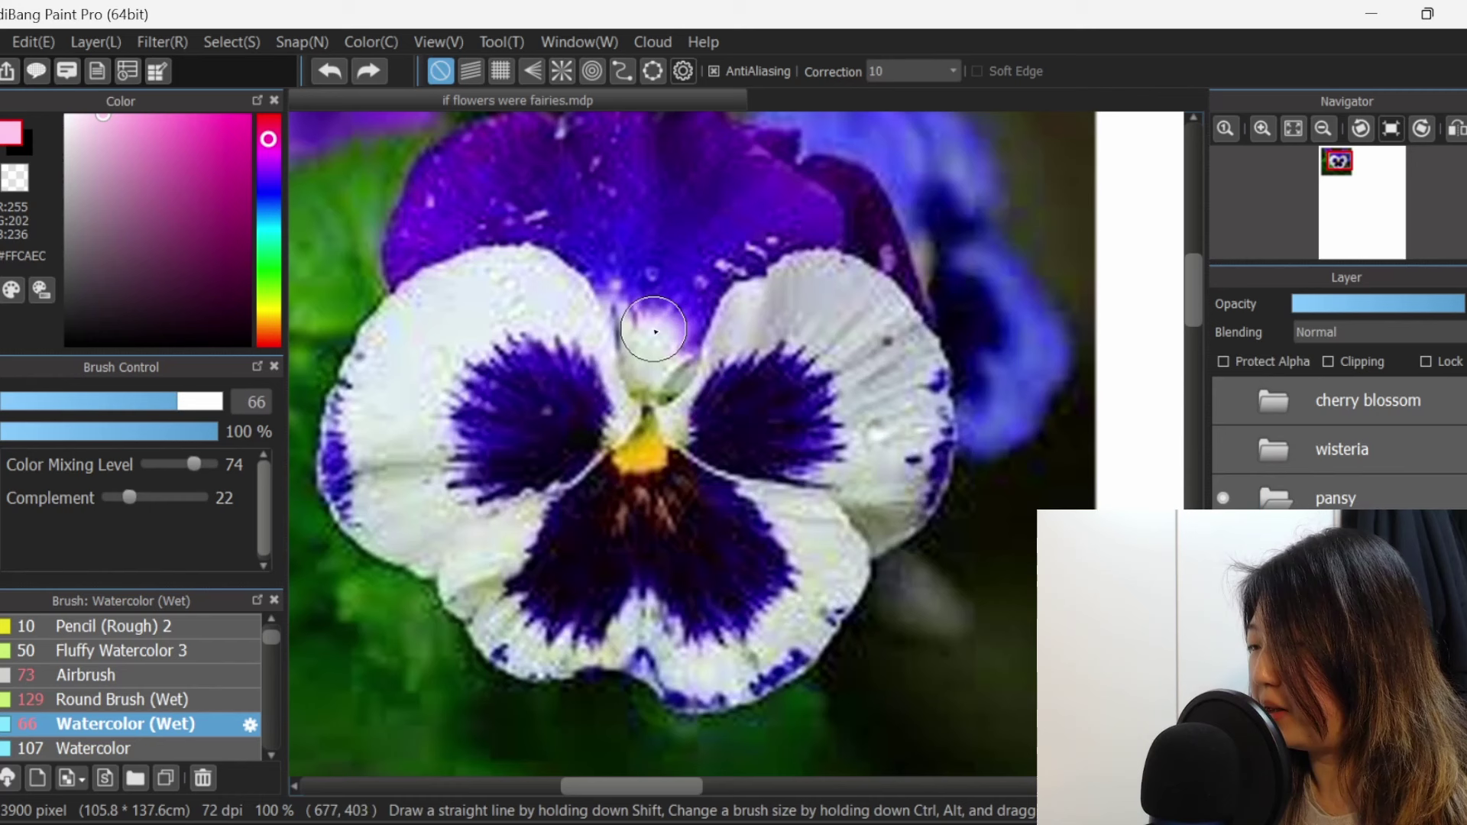
mouse_move(638, 318)
left_mouse_down()
mouse_move(1022, 285)
mouse_move(910, 651)
mouse_move(665, 302)
left_mouse_up()
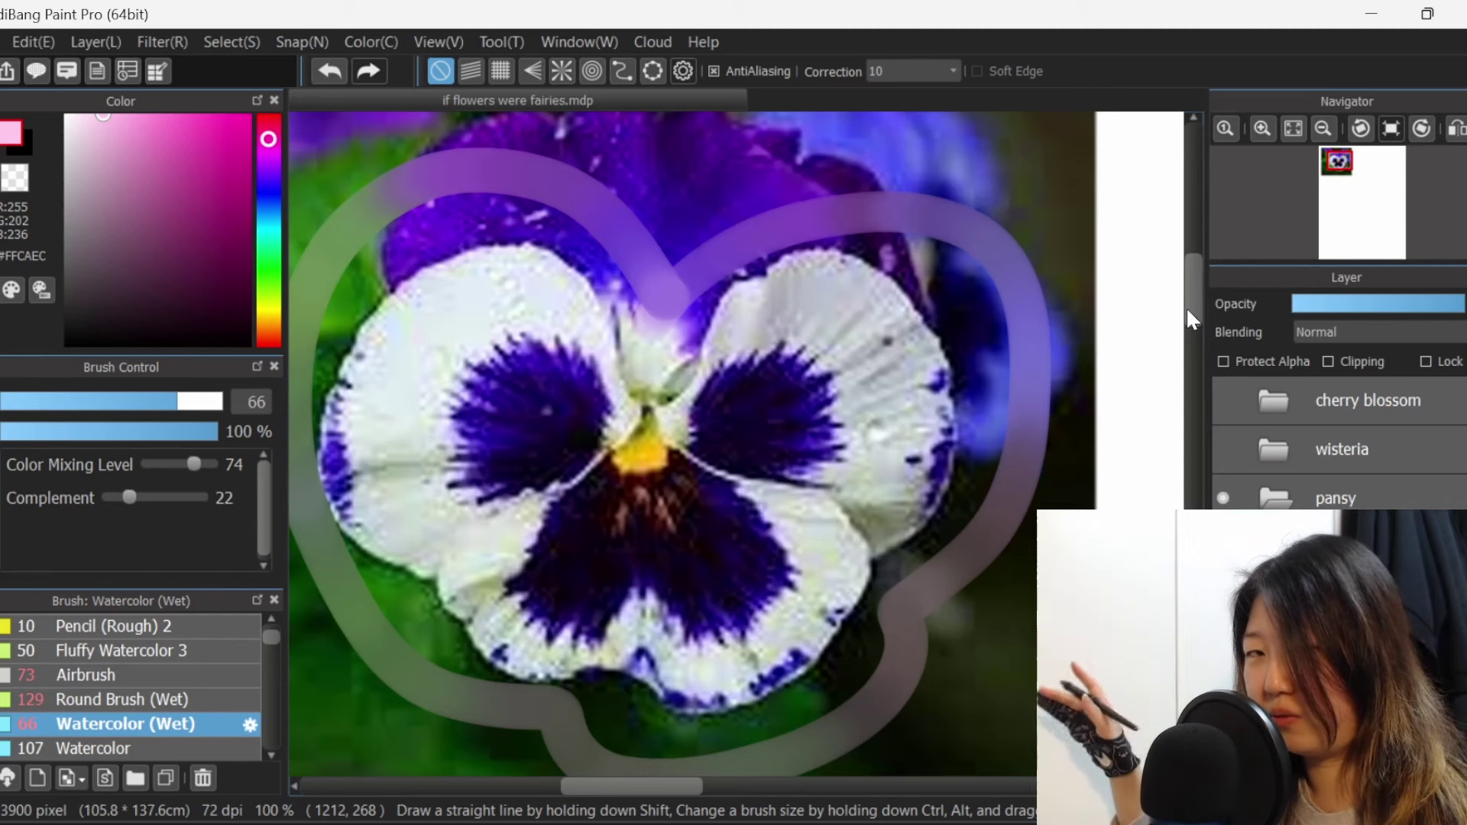
key("ctrl+z")
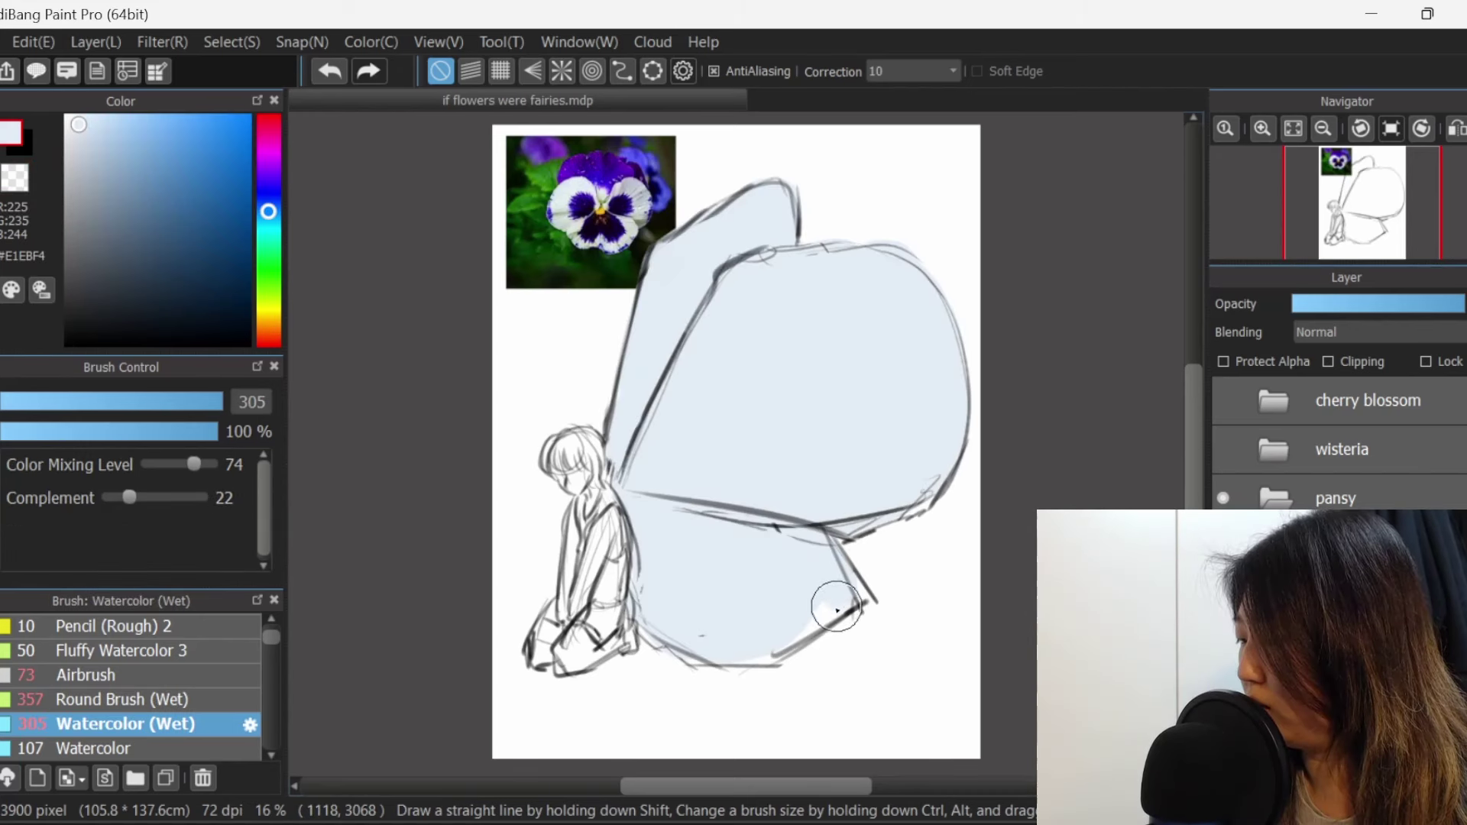
Finish the lower wing's pale blue base and paint dark purple sampled from the pansy across the wings' inner areas.
left_click_drag(812, 599, 743, 650)
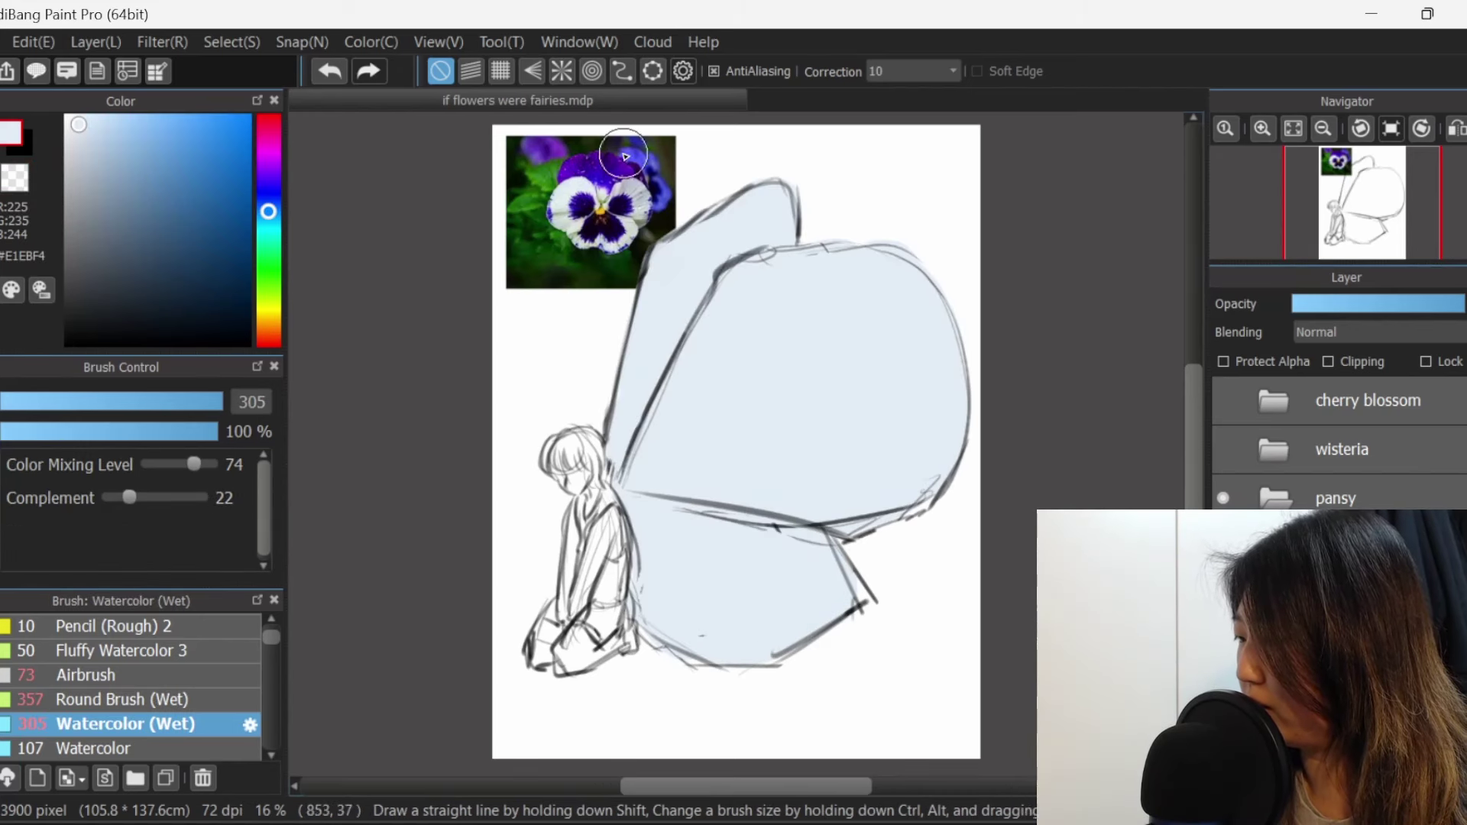
left_click(619, 195, "alt")
mouse_move(730, 356)
left_mouse_down()
mouse_move(665, 452)
mouse_move(764, 383)
mouse_move(646, 429)
mouse_move(719, 345)
mouse_move(773, 341)
mouse_move(640, 478)
mouse_move(833, 411)
mouse_move(779, 489)
mouse_move(859, 469)
mouse_move(858, 393)
mouse_move(716, 543)
mouse_move(772, 565)
left_mouse_up()
left_click_drag(650, 501, 780, 526)
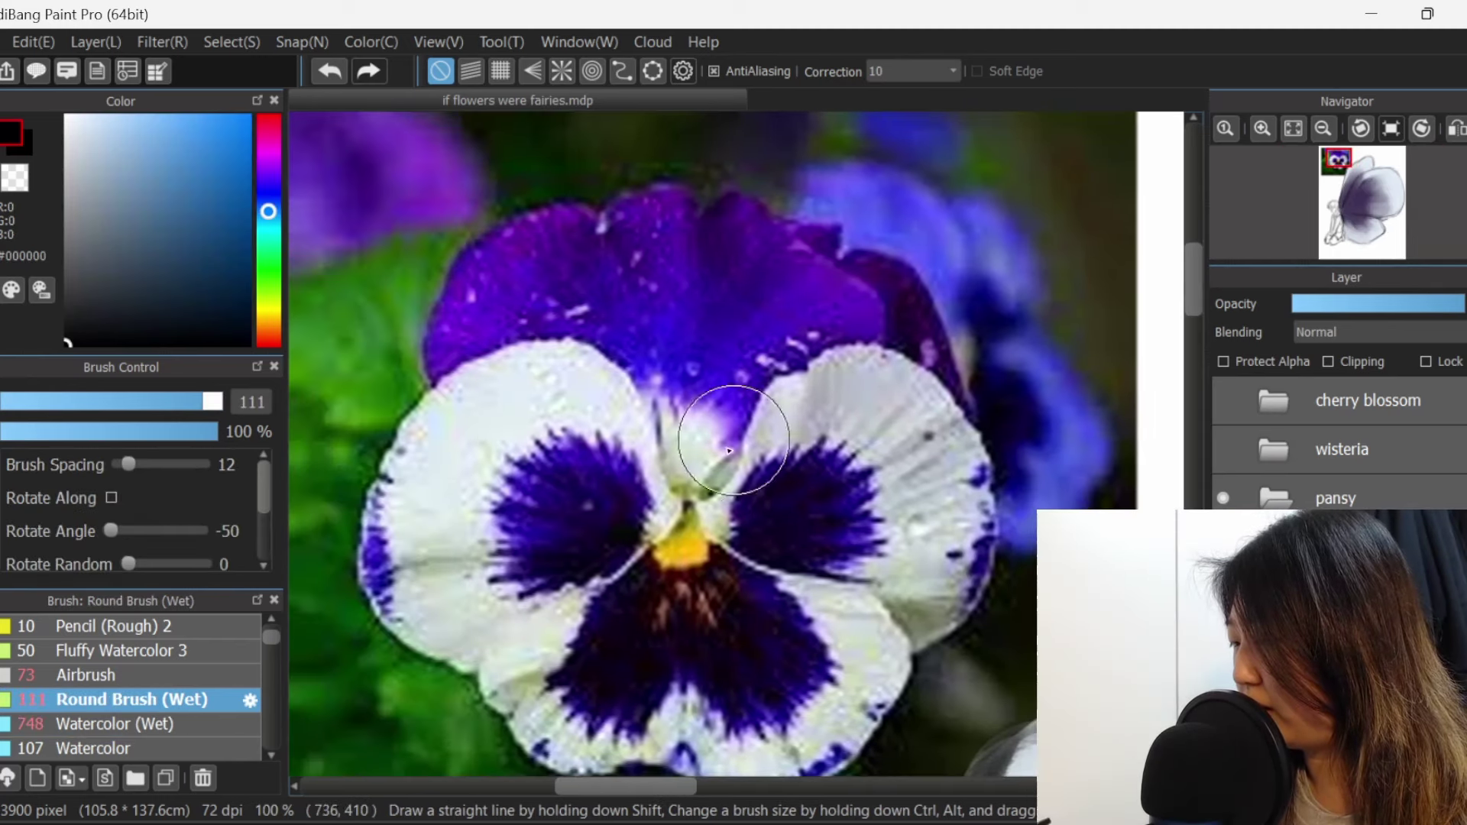
Sample the yellow from the pansy's centre and colour the seated fairy's hair with it.
left_click(680, 560, "alt")
left_click(1293, 128)
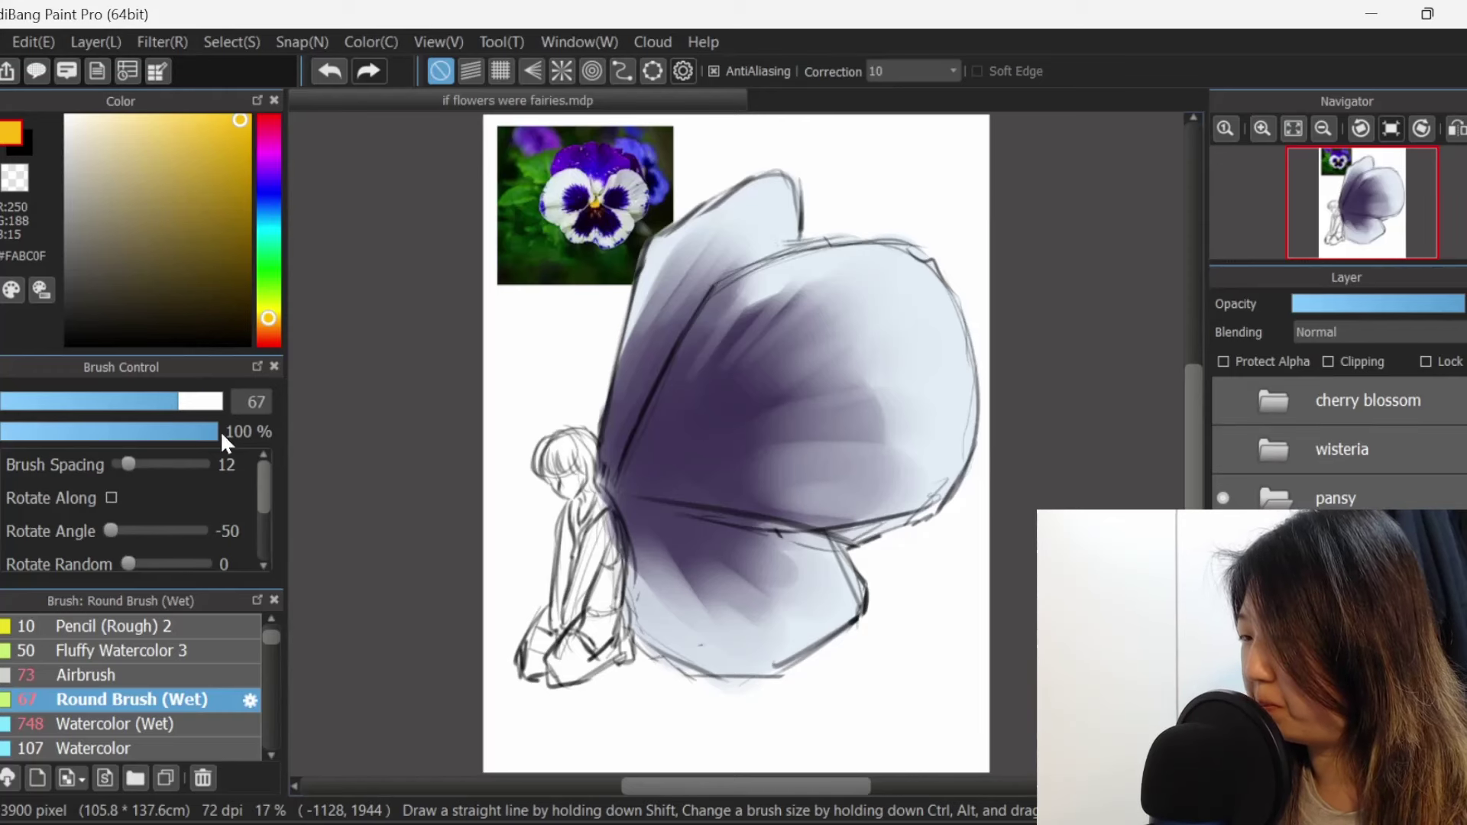
left_click_drag(555, 444, 549, 468)
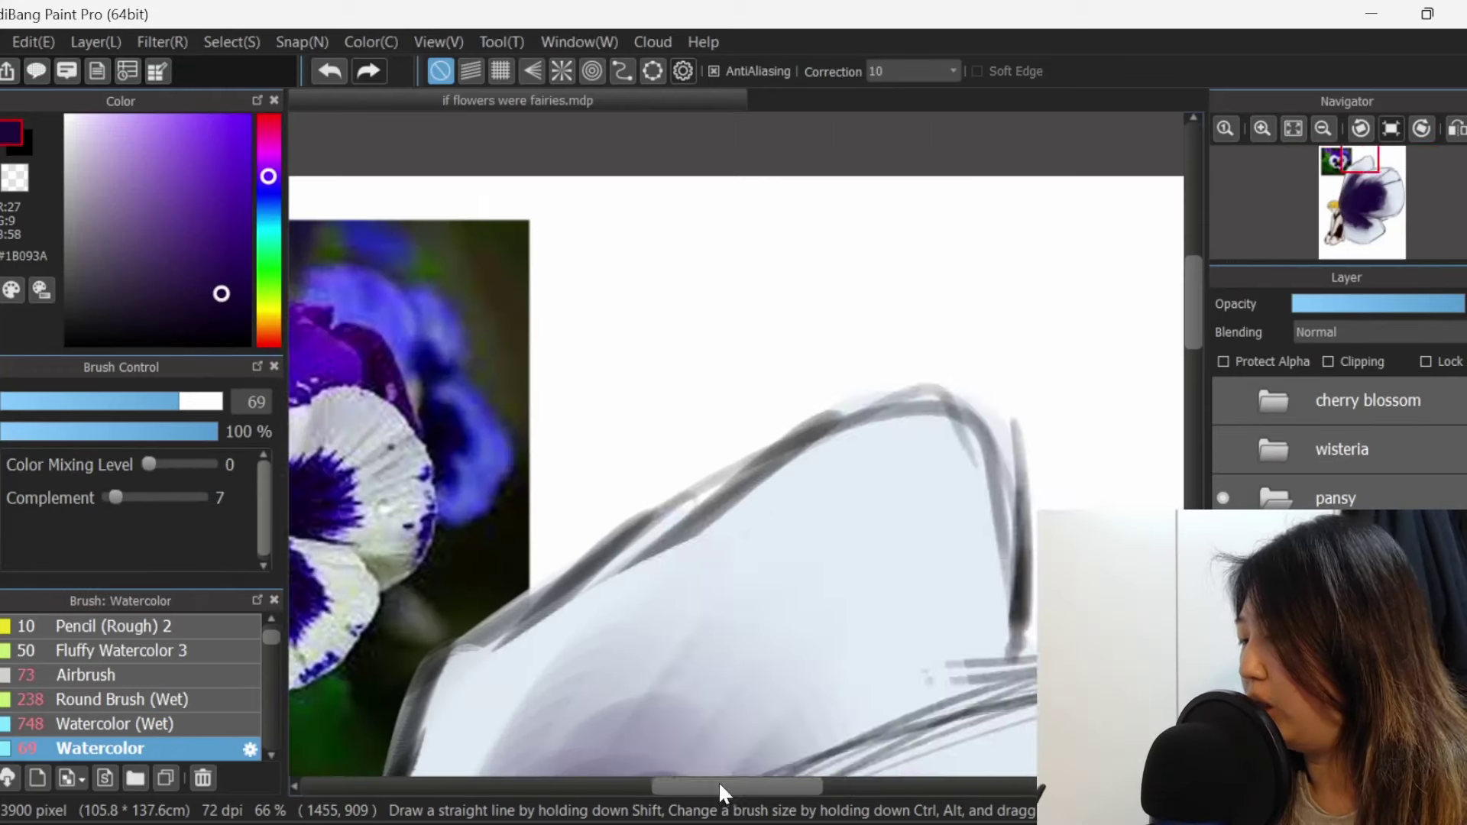
Study the pansy photo, sample muted purple from the wing, and paint vein streaks out towards the edges of the upper and lower wings.
left_click_drag(718, 782, 639, 787)
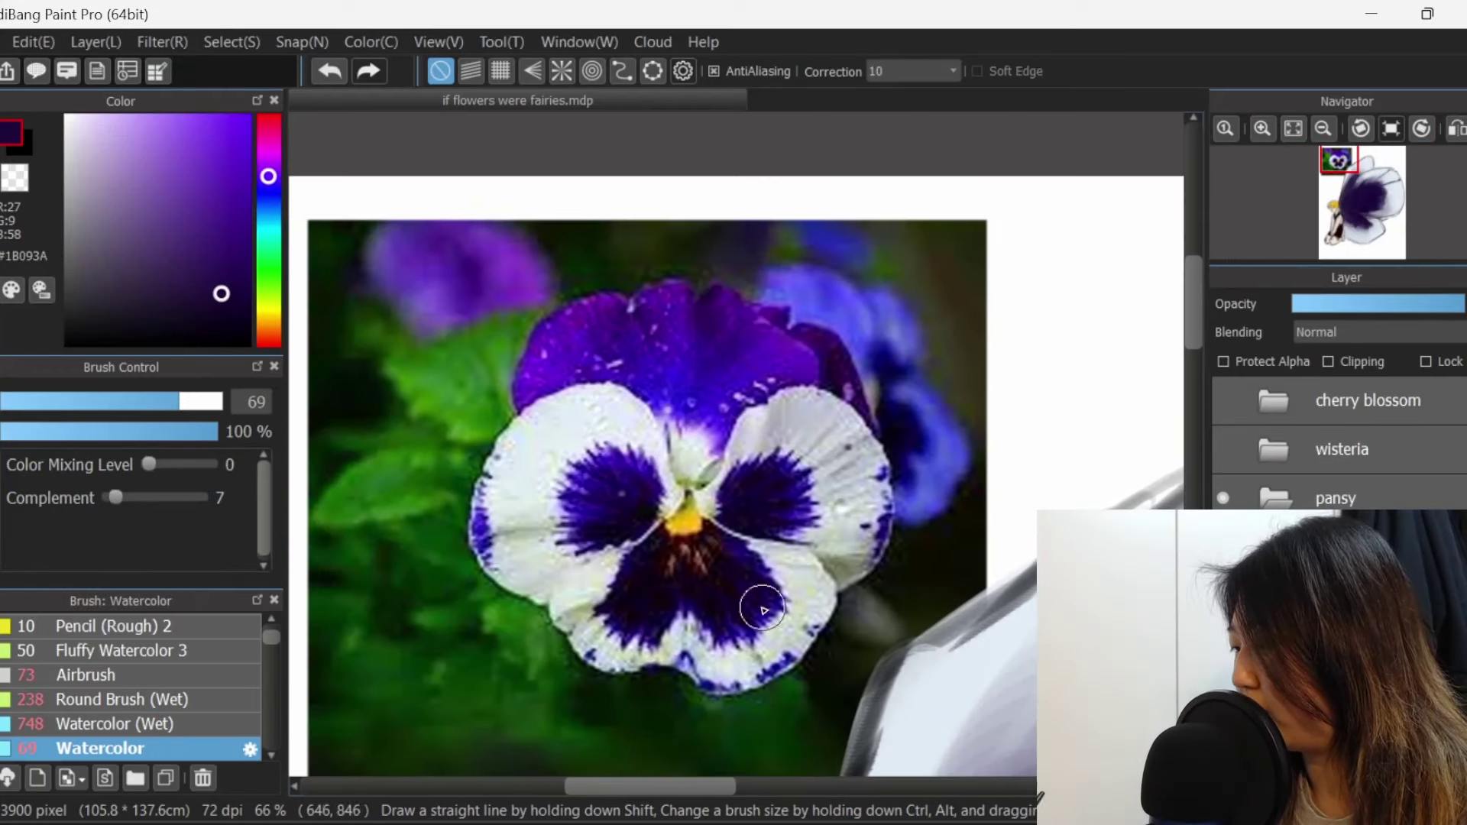
left_click(1262, 127)
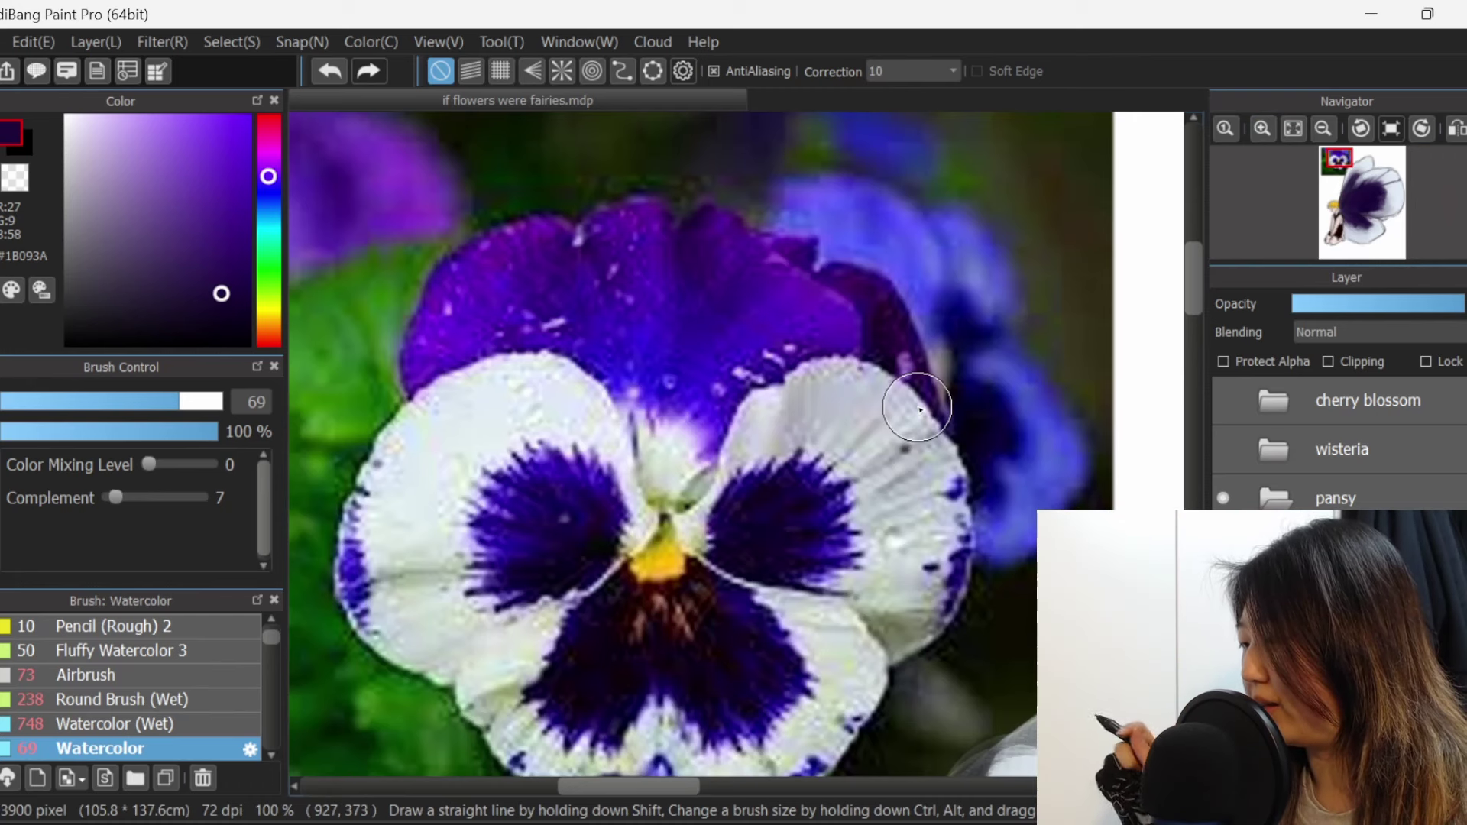
left_click(1293, 129)
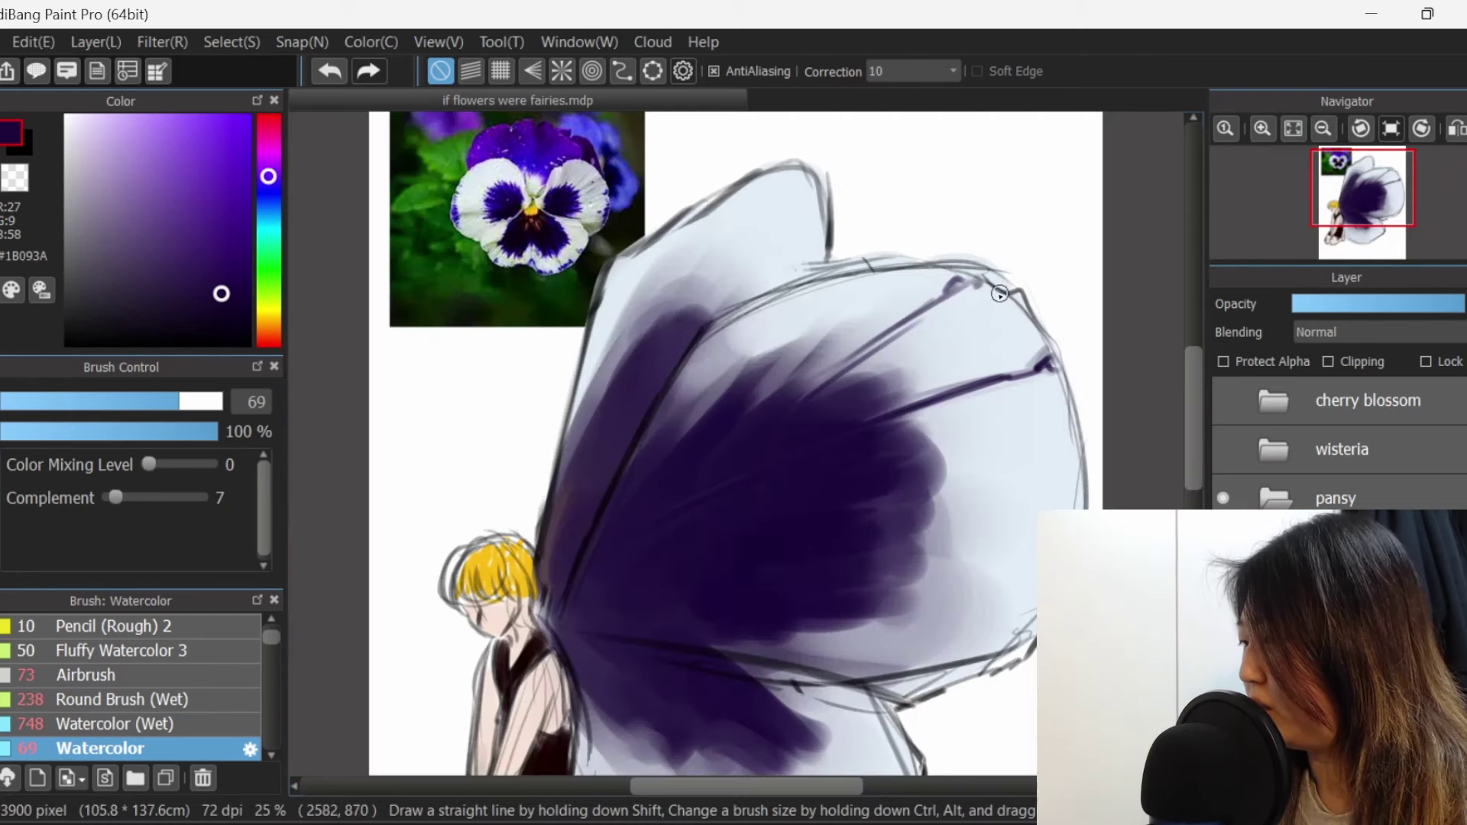
left_click(866, 389, "alt")
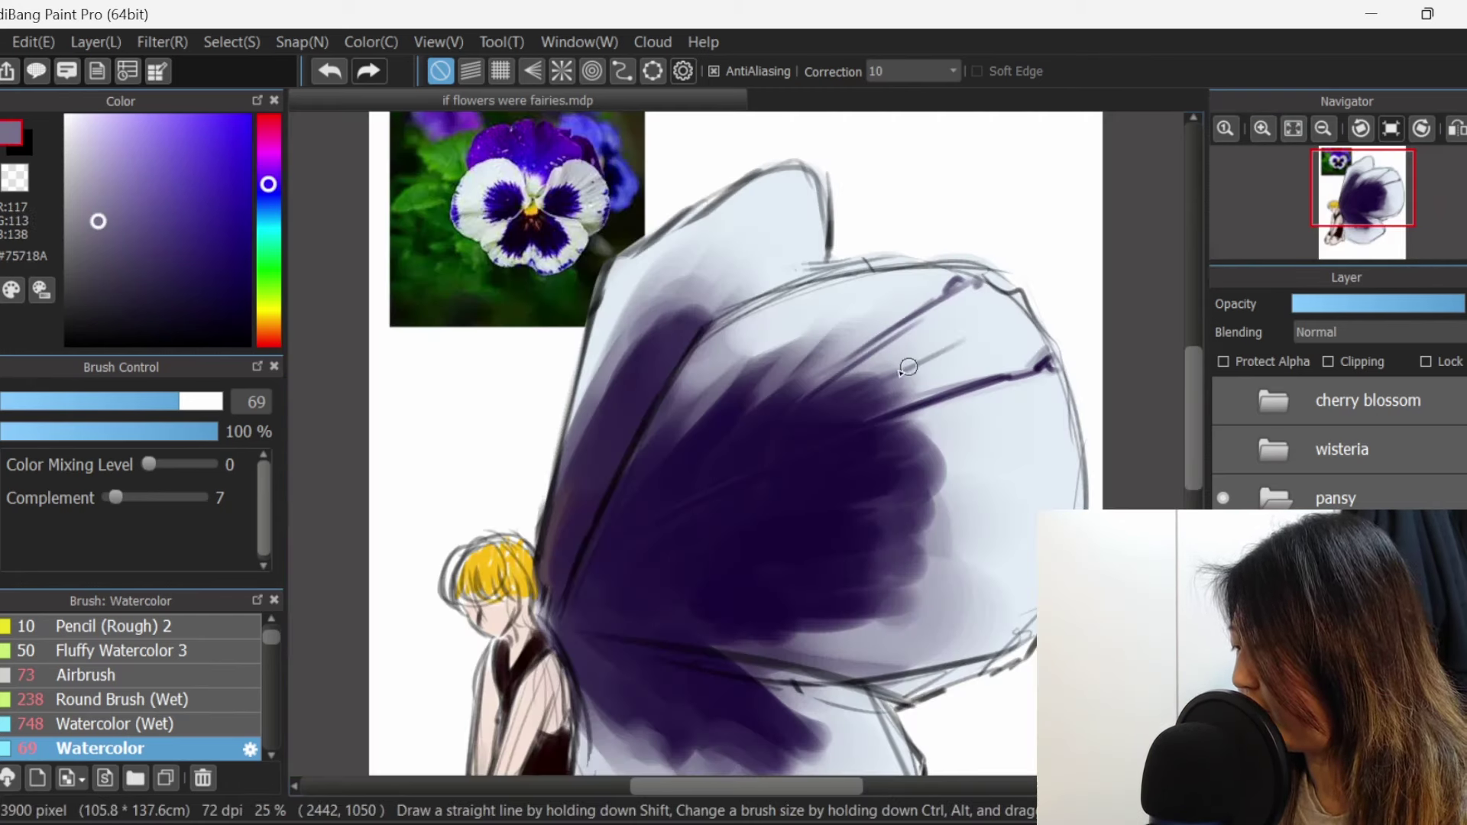
left_click_drag(887, 377, 1027, 315)
key("bracketright")
key("bracketright")
left_click_drag(923, 429, 1022, 413)
left_click_drag(918, 426, 1067, 405)
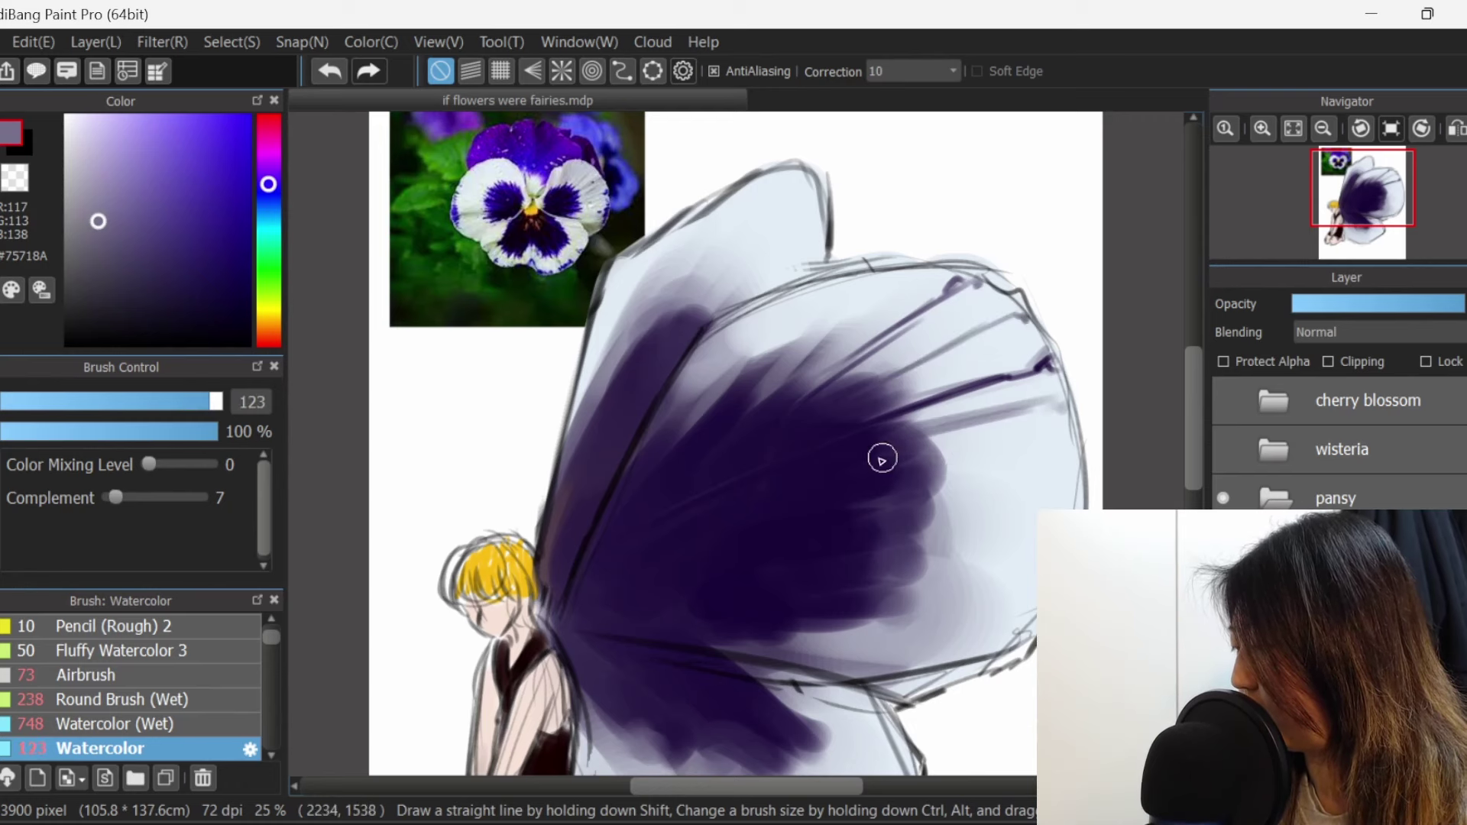
left_click_drag(937, 462, 1076, 471)
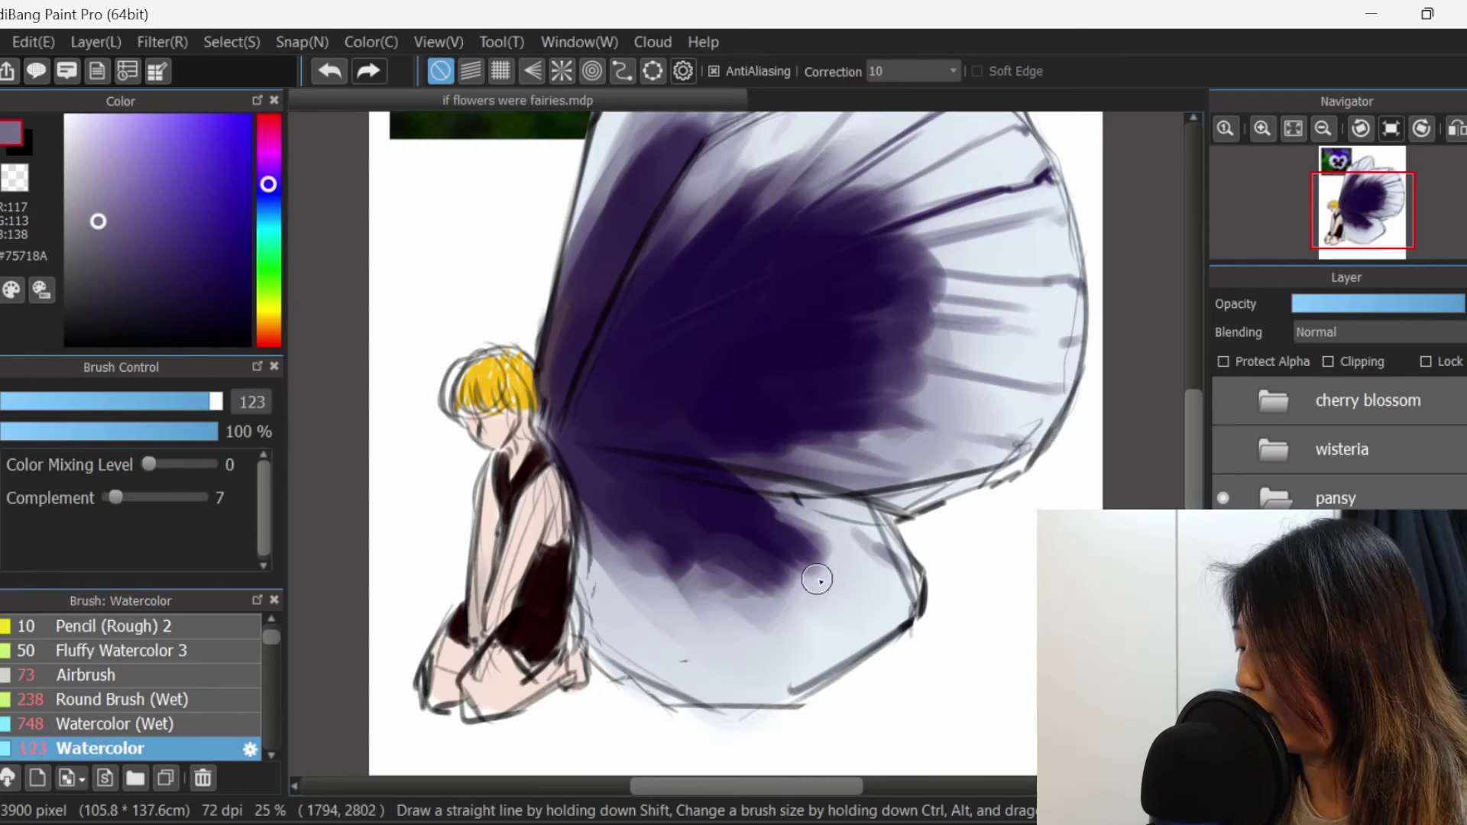
mouse_move(813, 569)
left_mouse_down()
mouse_move(865, 606)
mouse_move(826, 690)
left_mouse_up()
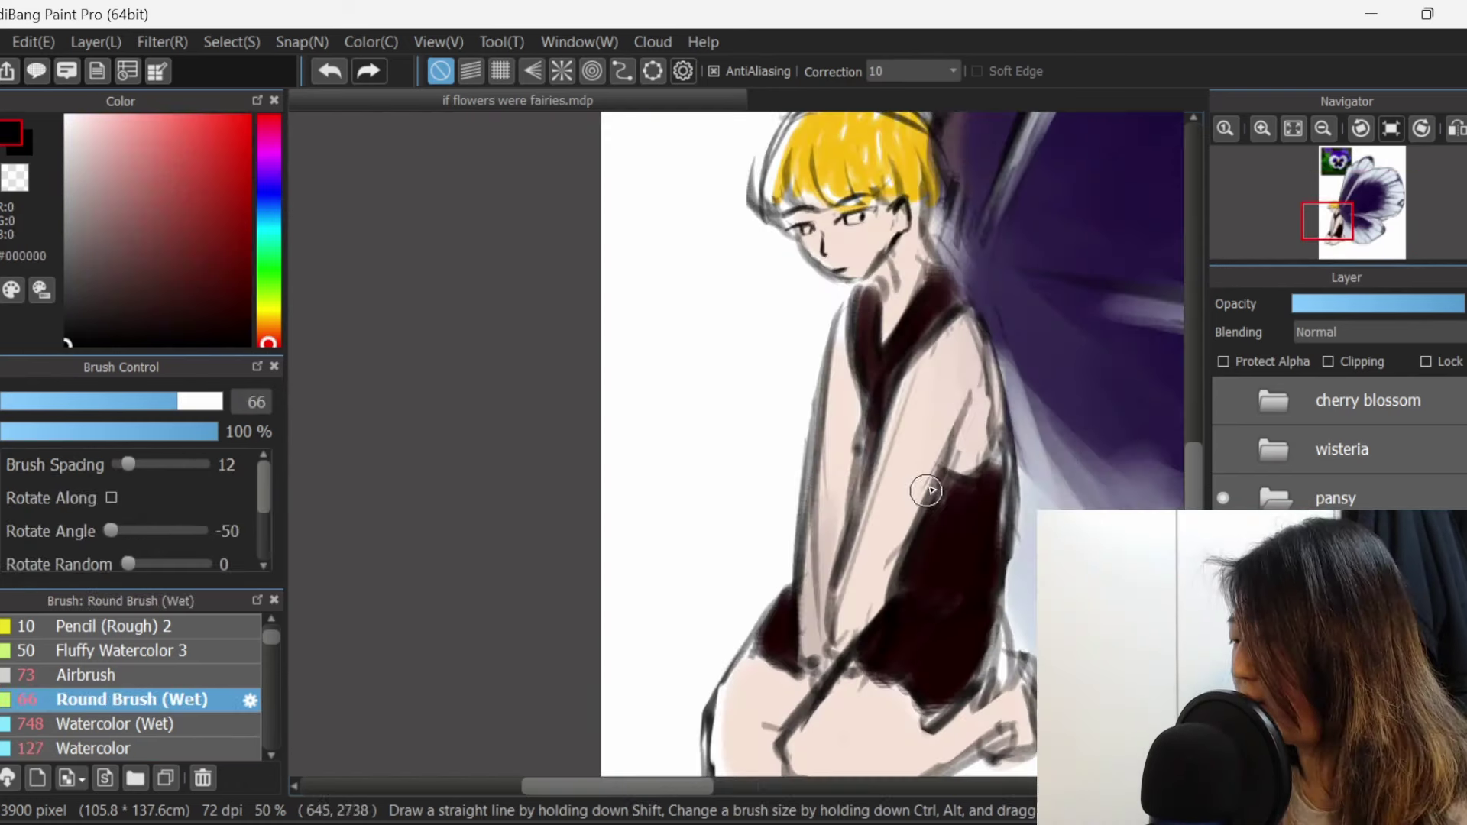
Redraw the outlines of both of the fairy's arms in black with the Round Brush (Wet) at size 66.
left_click_drag(933, 485, 922, 506)
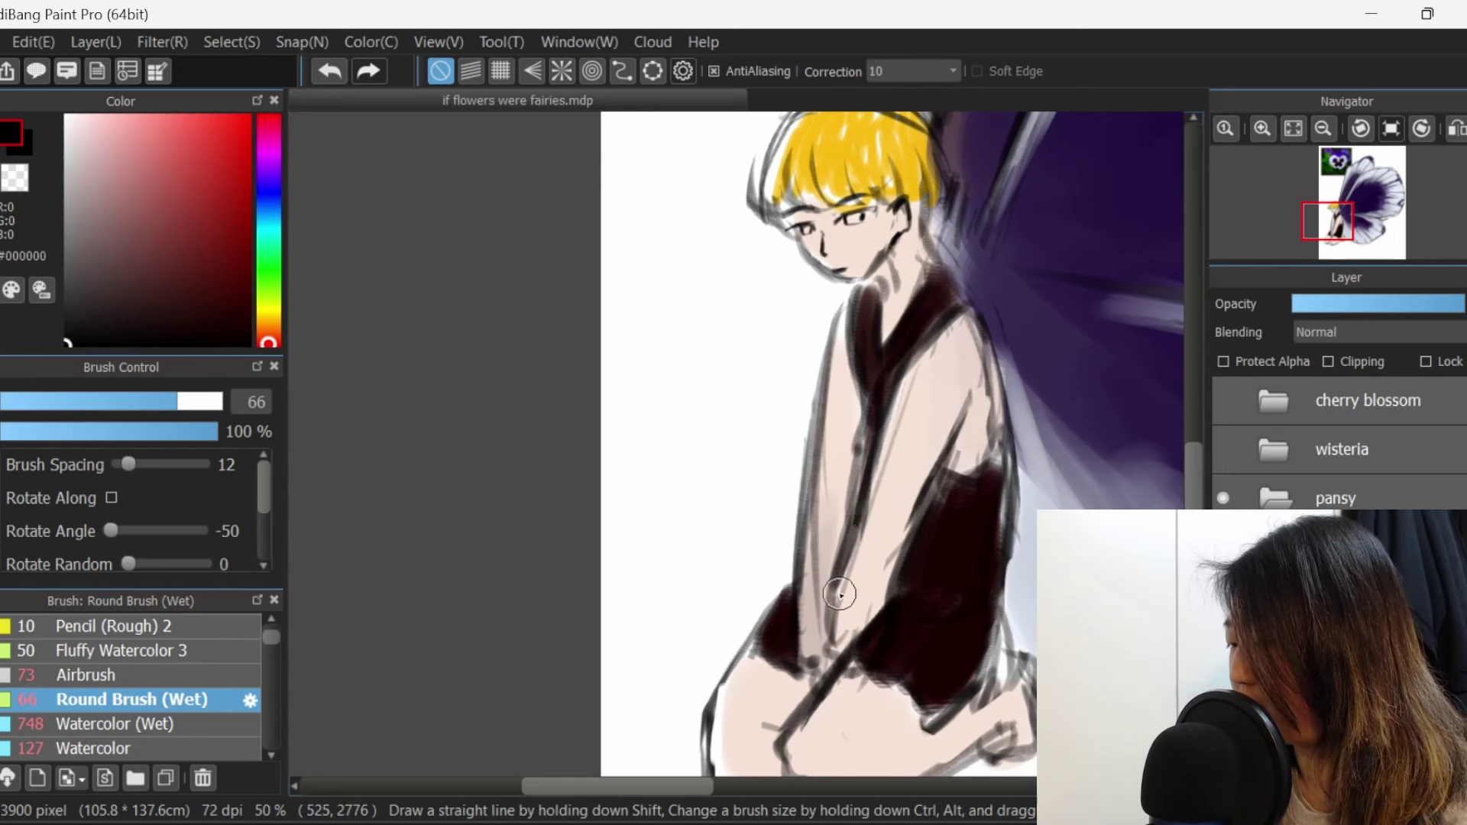
left_click_drag(843, 575, 827, 663)
left_click_drag(908, 520, 856, 628)
left_click_drag(839, 317, 817, 465)
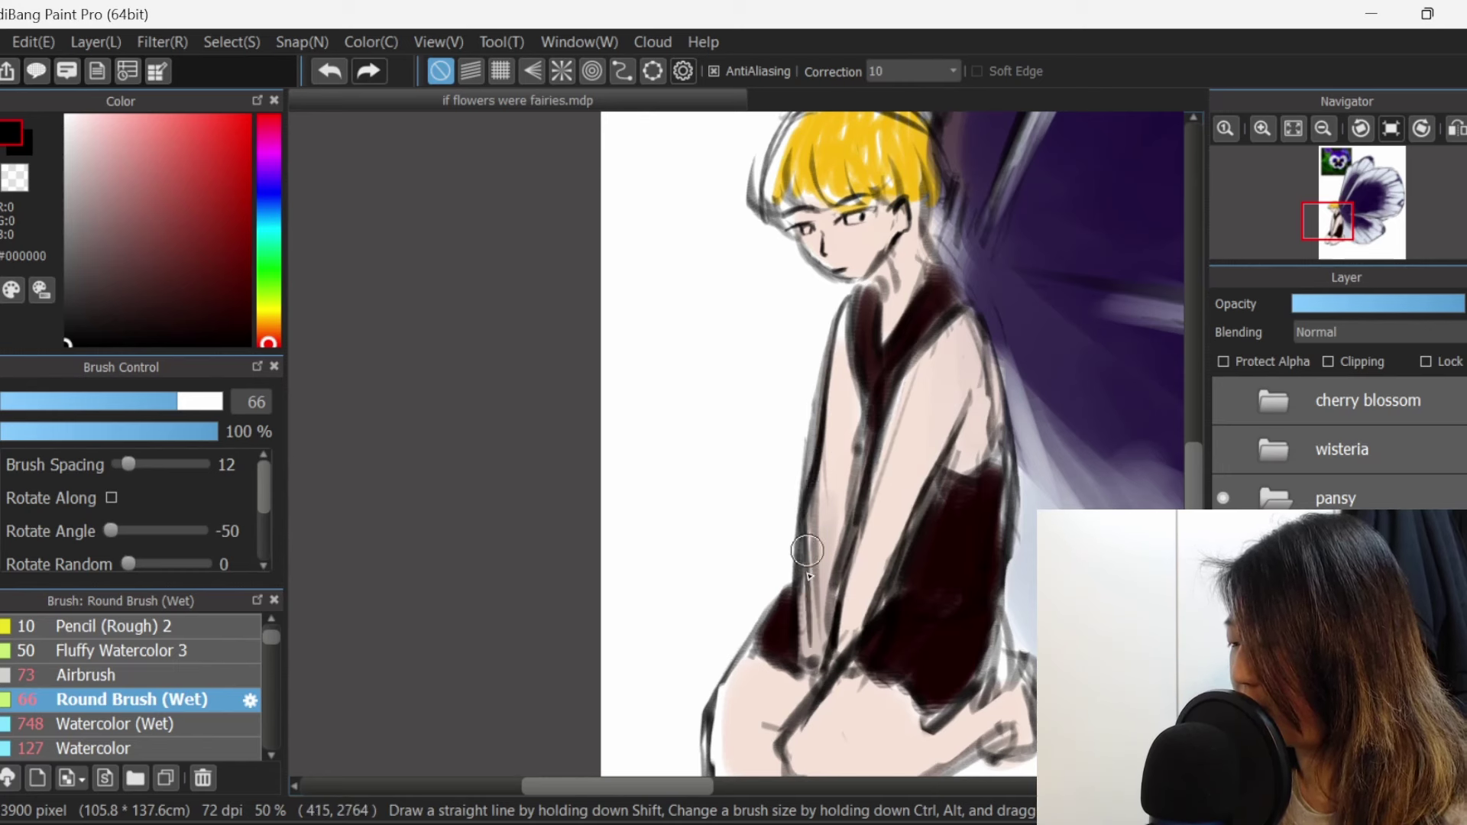
left_click_drag(807, 600, 810, 691)
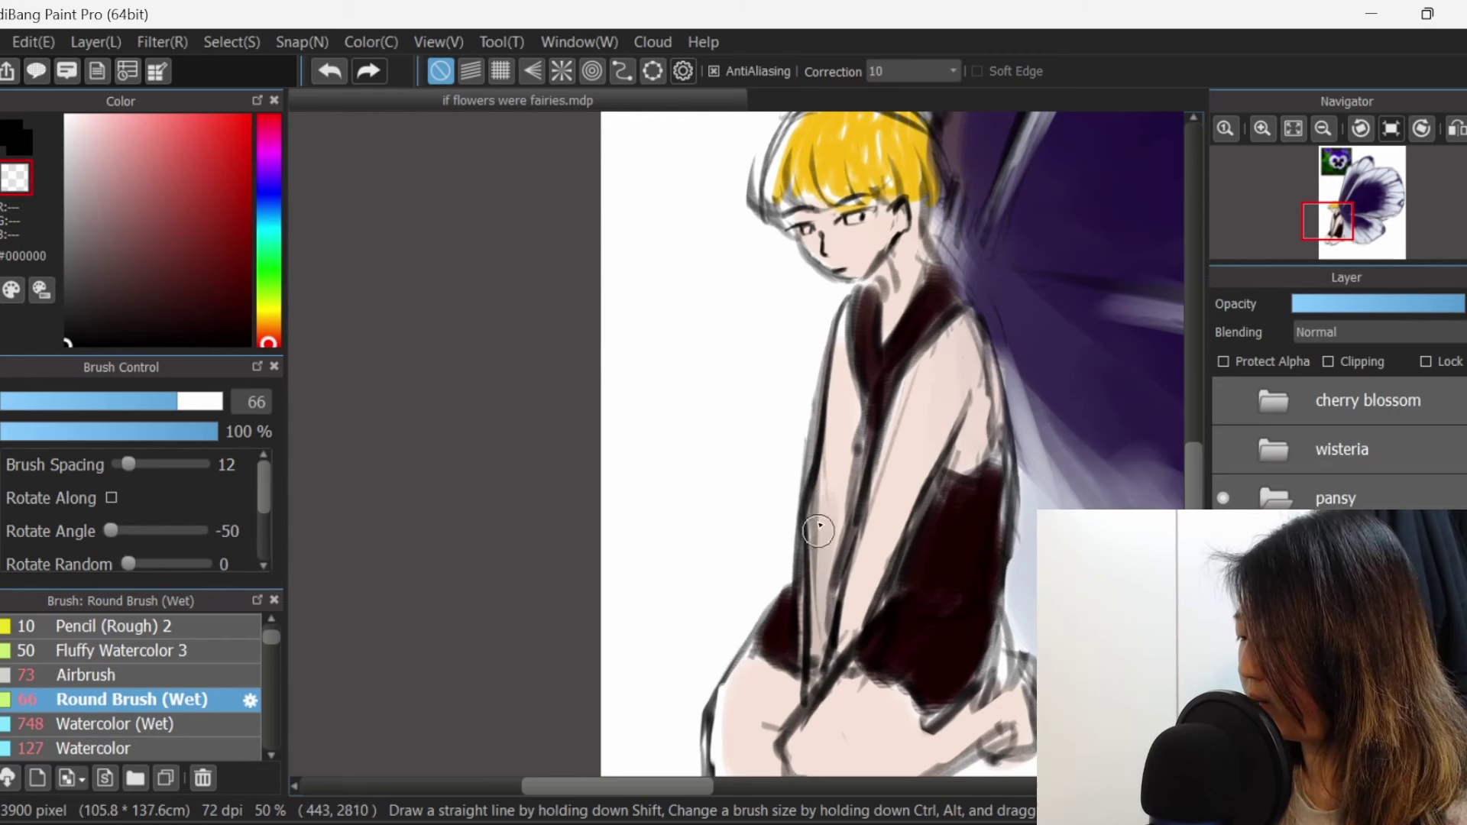
Erase stray sketch lines along the fairy's arms with the transparent colour and undo the last stroke.
left_click_drag(847, 427, 823, 630)
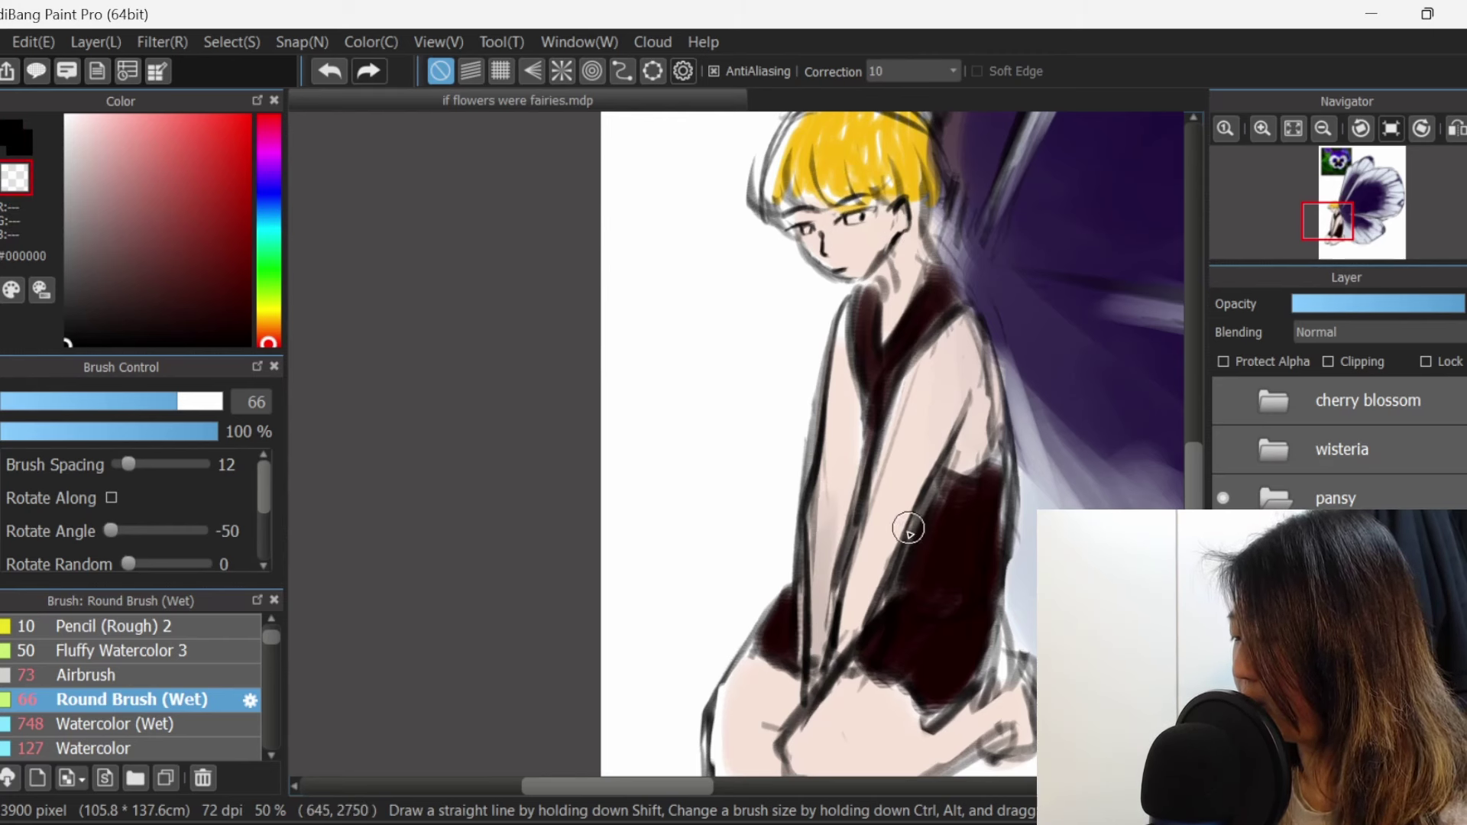
left_click(330, 73)
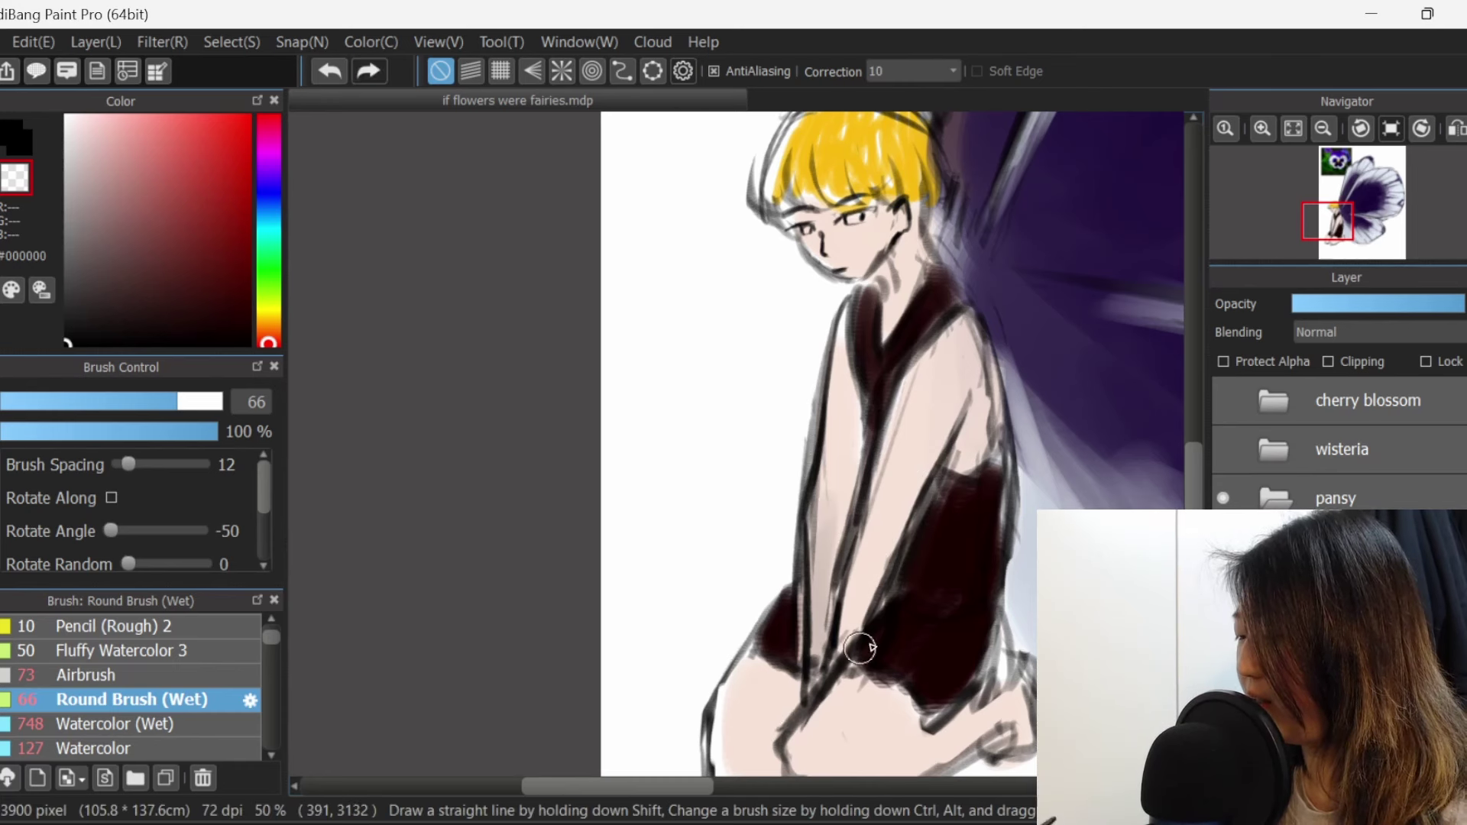
left_click(1293, 128)
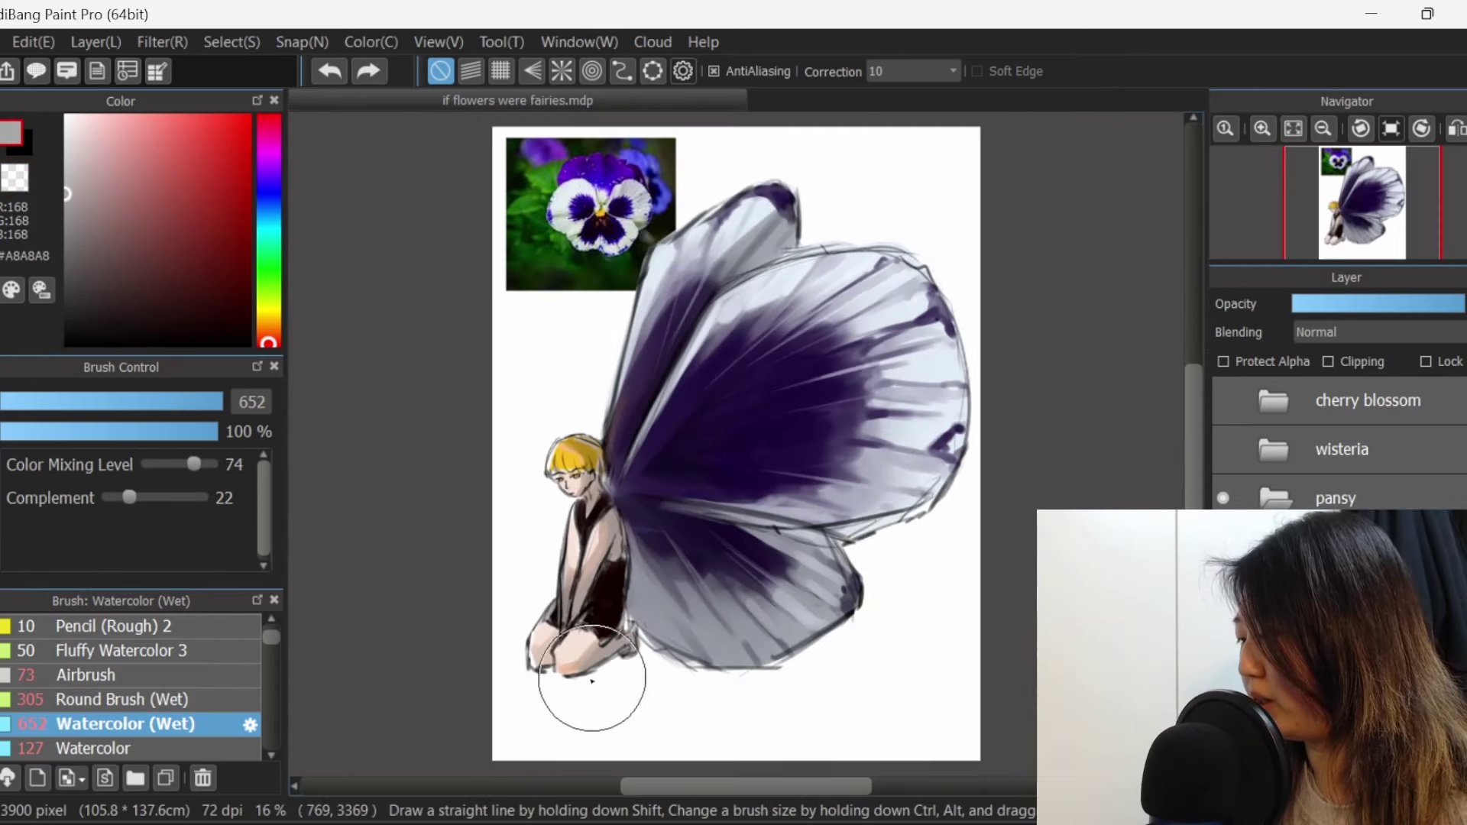
Paint a grey ground shadow beneath the fairy with Watercolor (Wet), and set the Airbrush size to 48.
left_click_drag(583, 688, 663, 706)
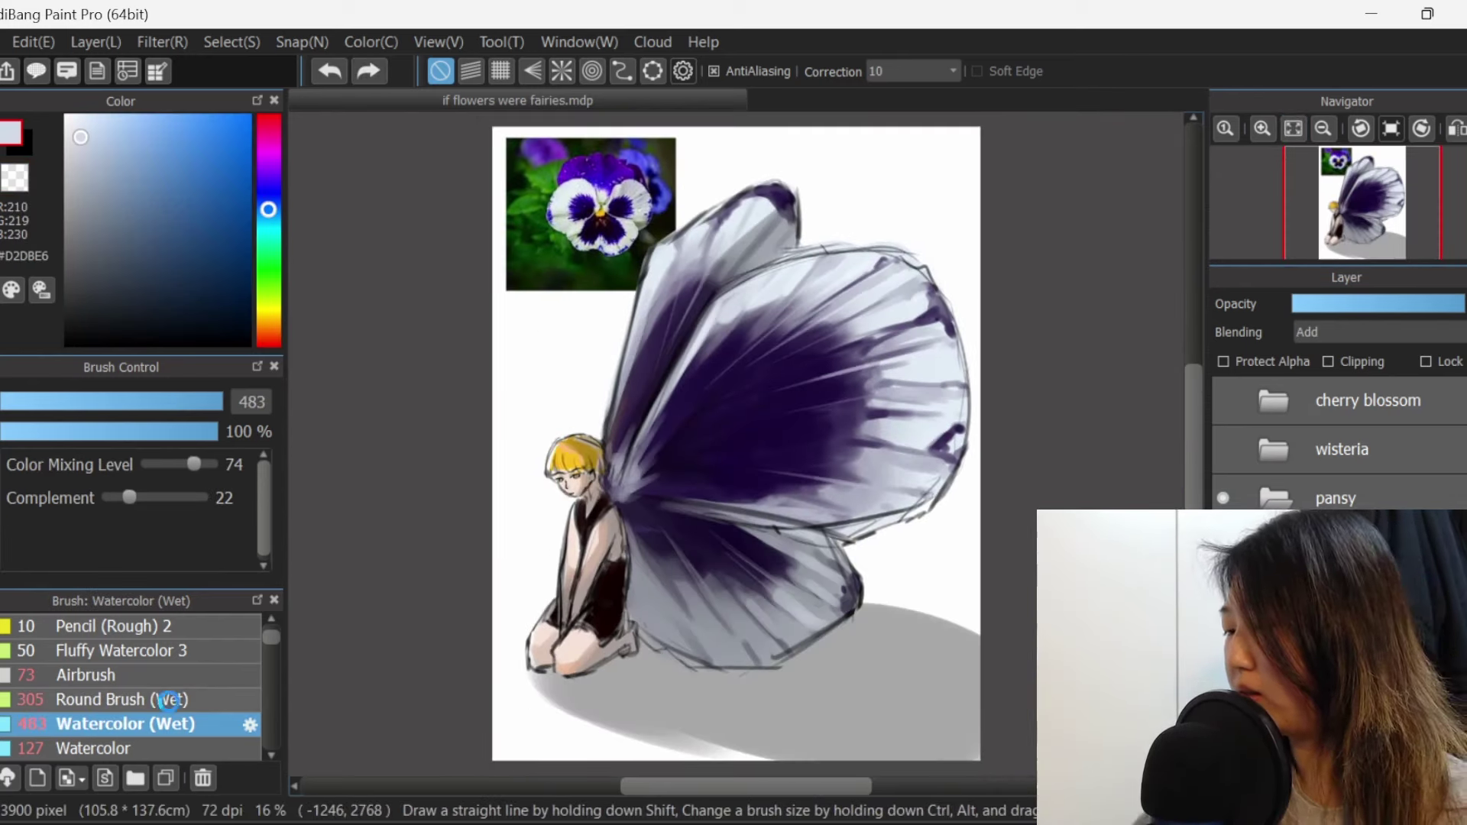
left_click(168, 700)
left_click(115, 674)
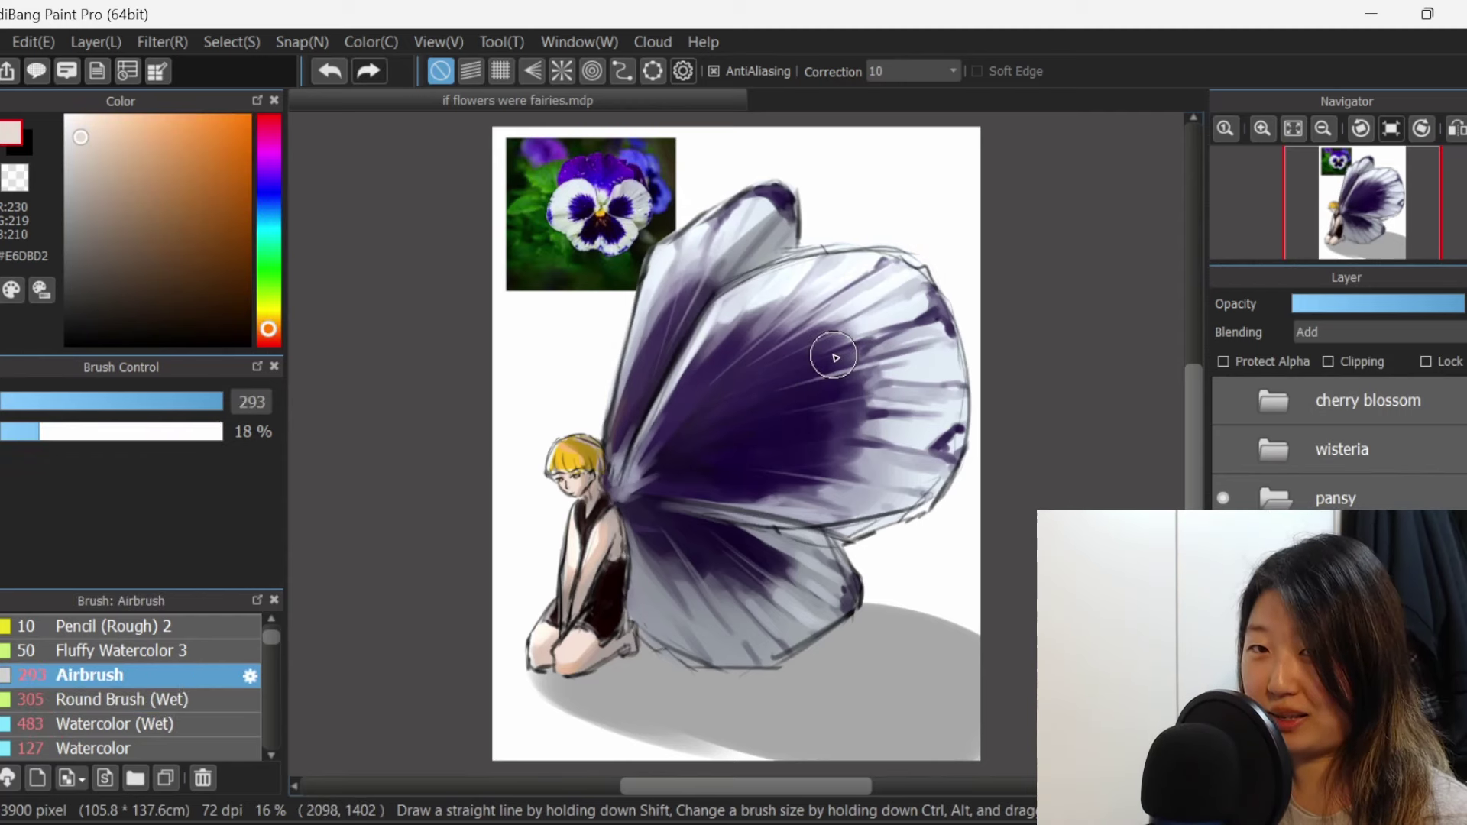
left_click(166, 401)
left_click(219, 431)
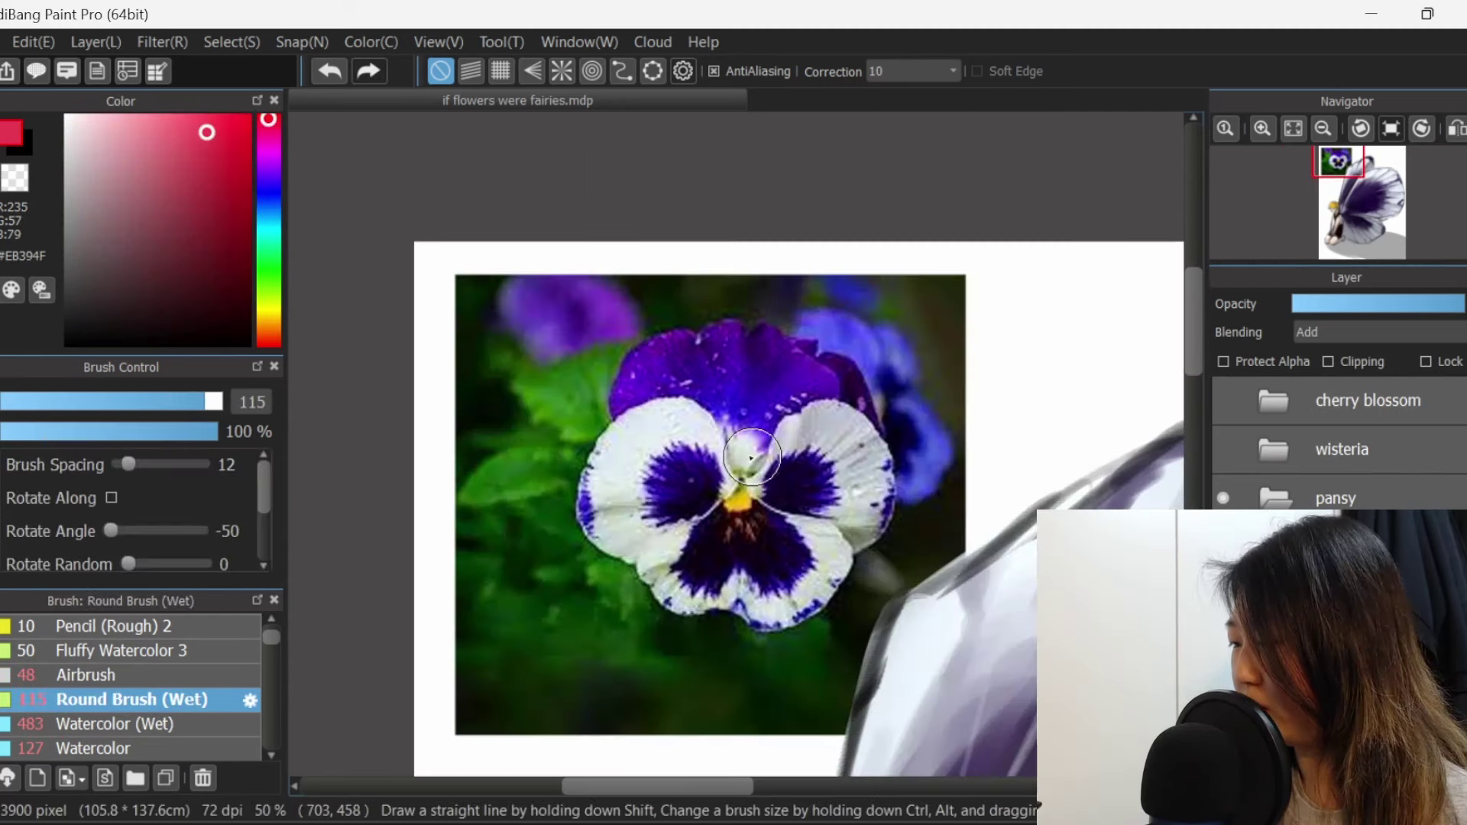
Try marking the centre of the pansy in the reference photo with a red circle.
left_click_drag(711, 458, 764, 550)
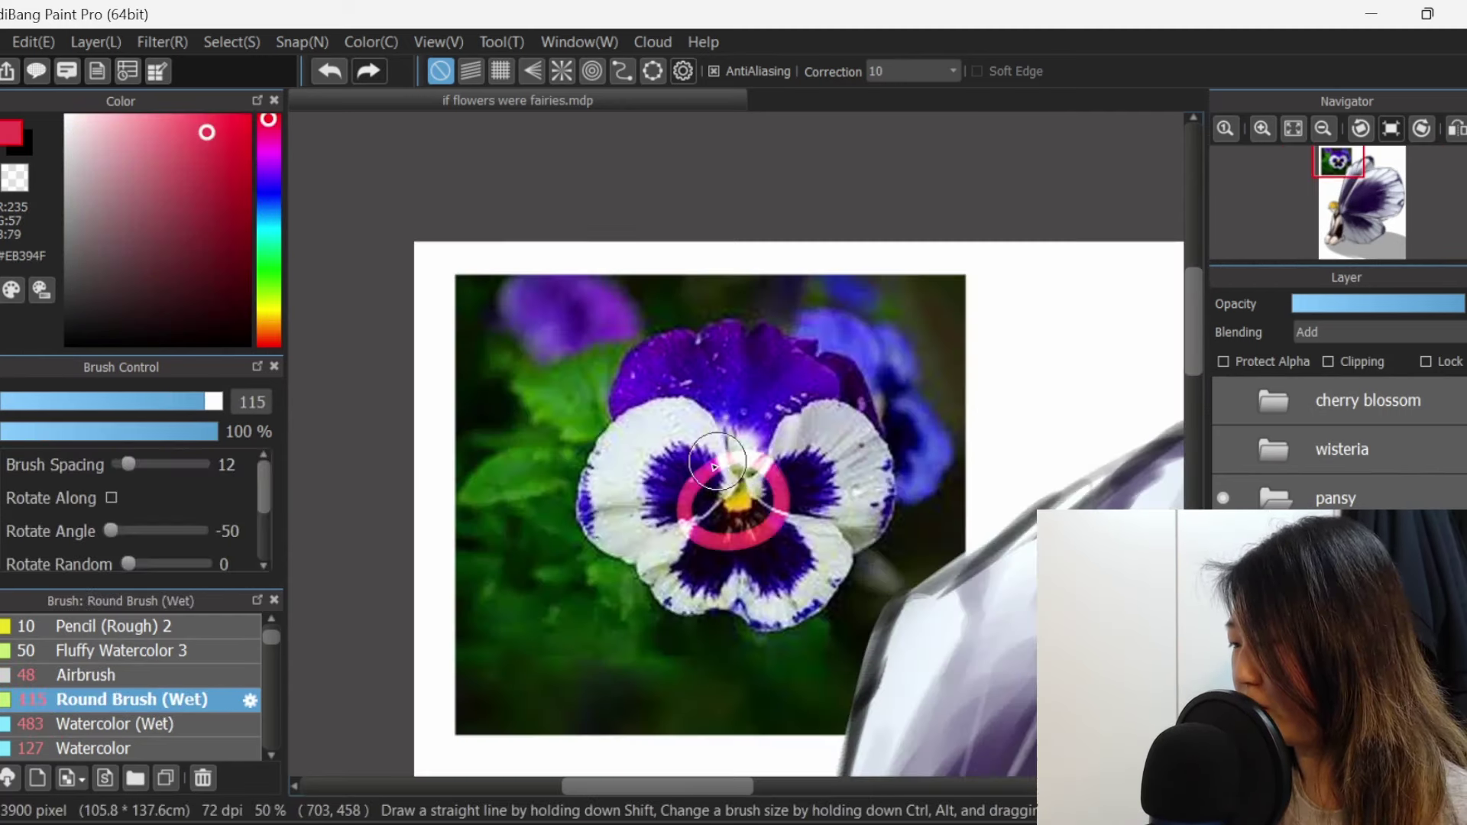
key("ctrl+z")
left_click_drag(1197, 326, 1195, 450)
left_click(1293, 128)
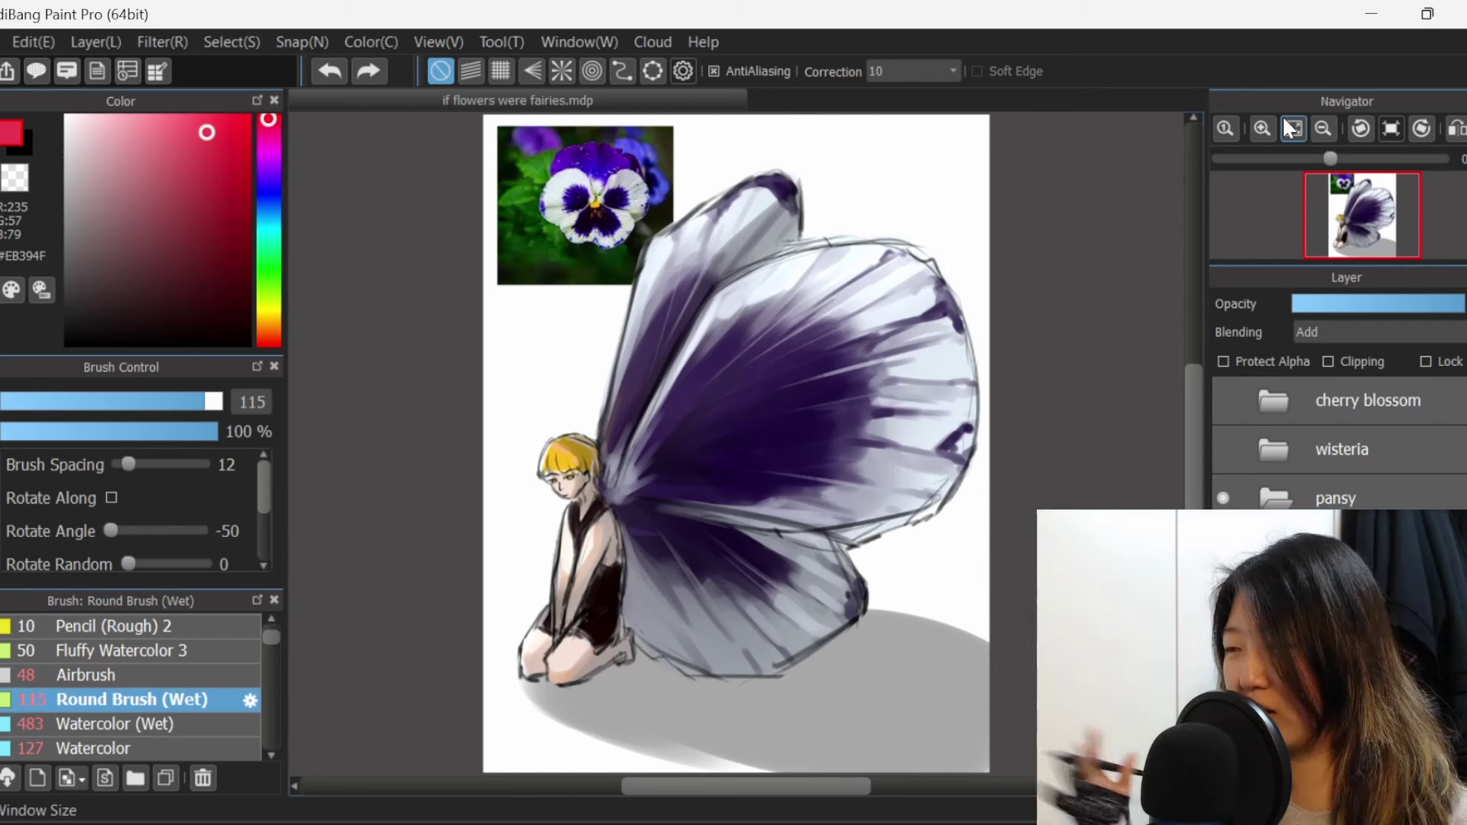
Hide the pansy layer folder, and show and expand the wisteria folder.
left_click(1224, 501)
left_click(1224, 498)
left_click(1224, 449)
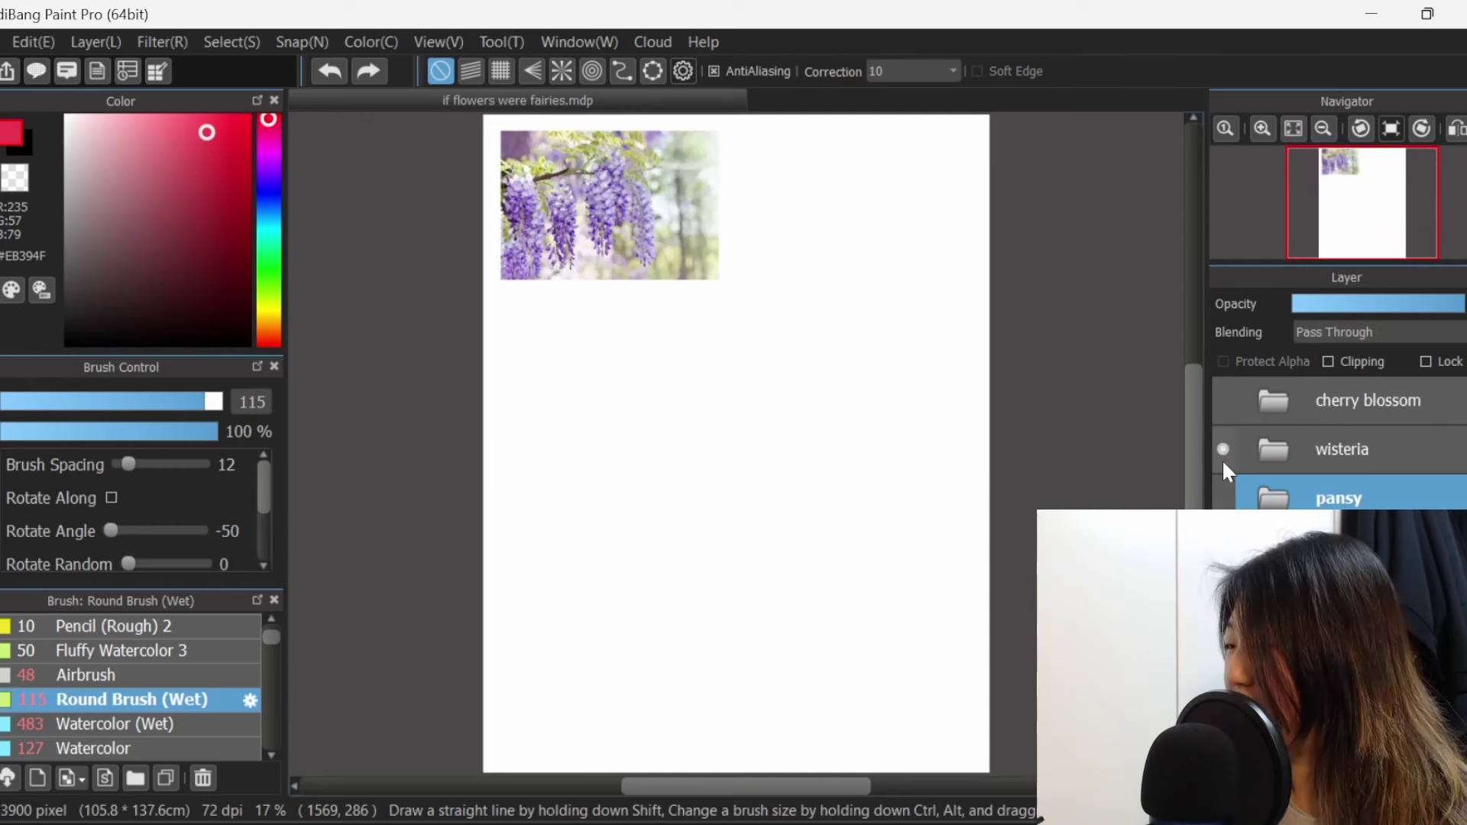
left_click(1258, 457)
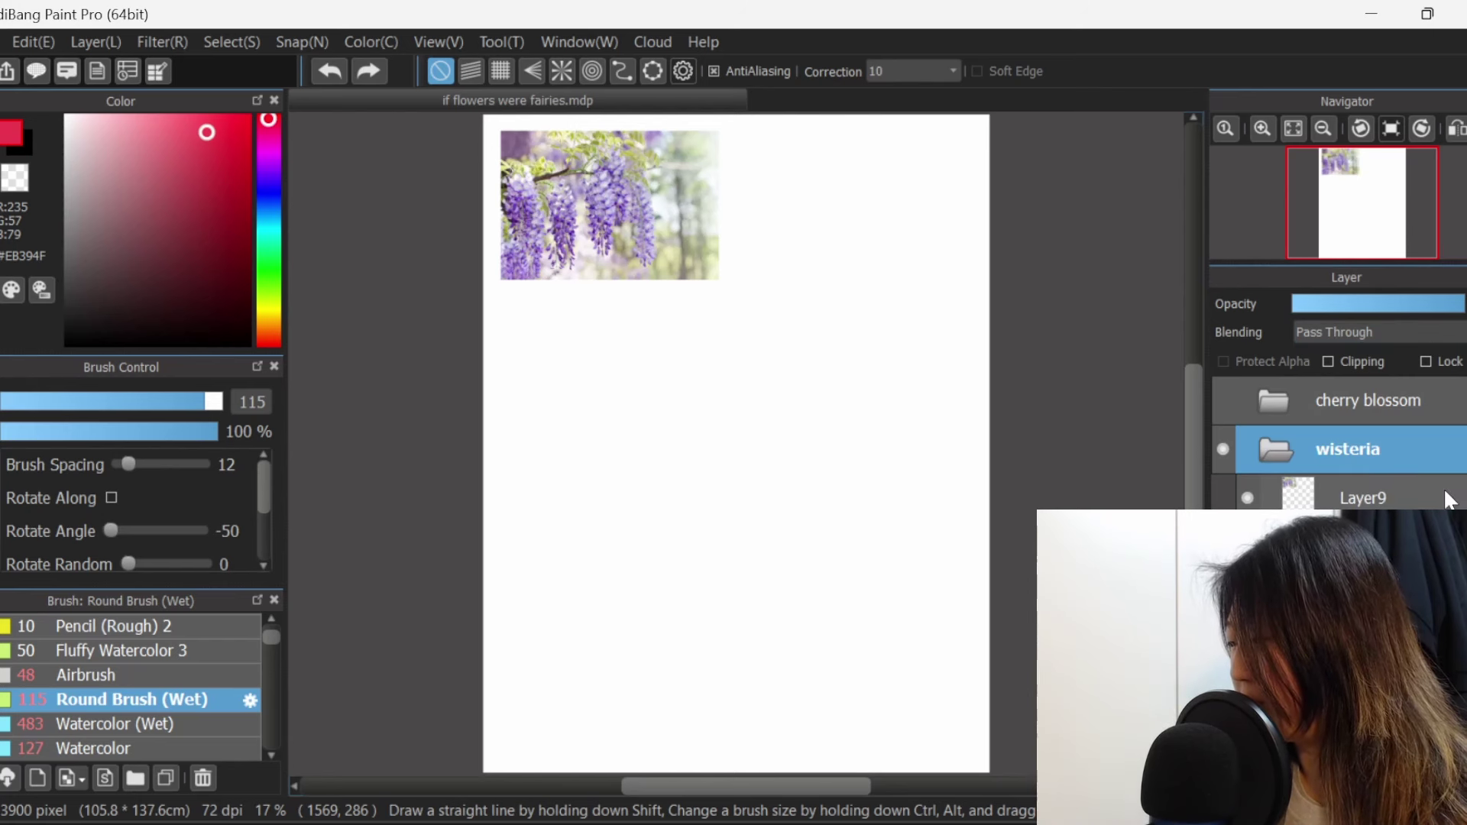
Select a layer inside the wisteria folder for sketching and set the brush colour to black.
left_click(1366, 490)
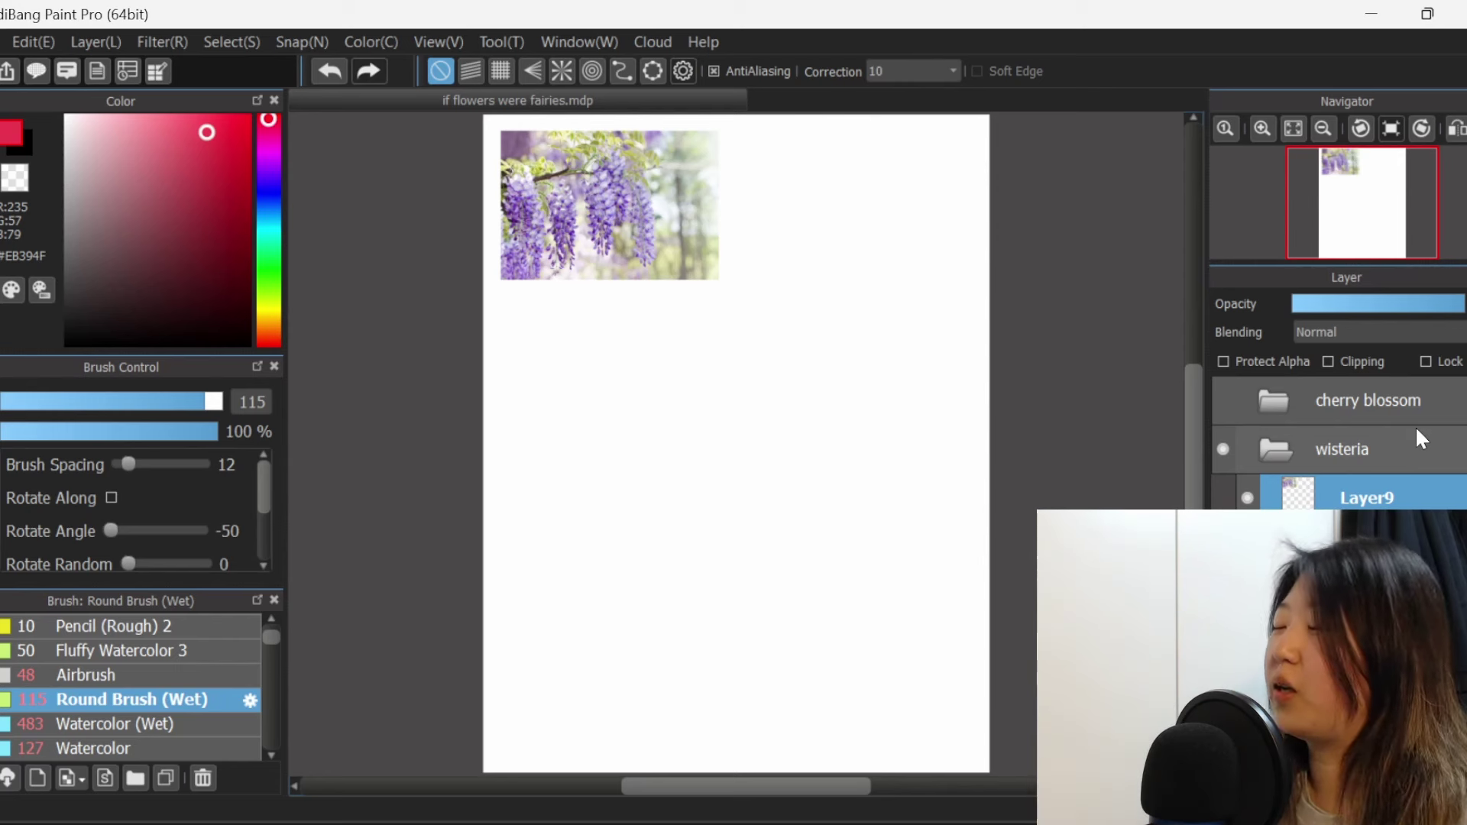
left_click(1376, 548)
left_click_drag(131, 202, 15, 293)
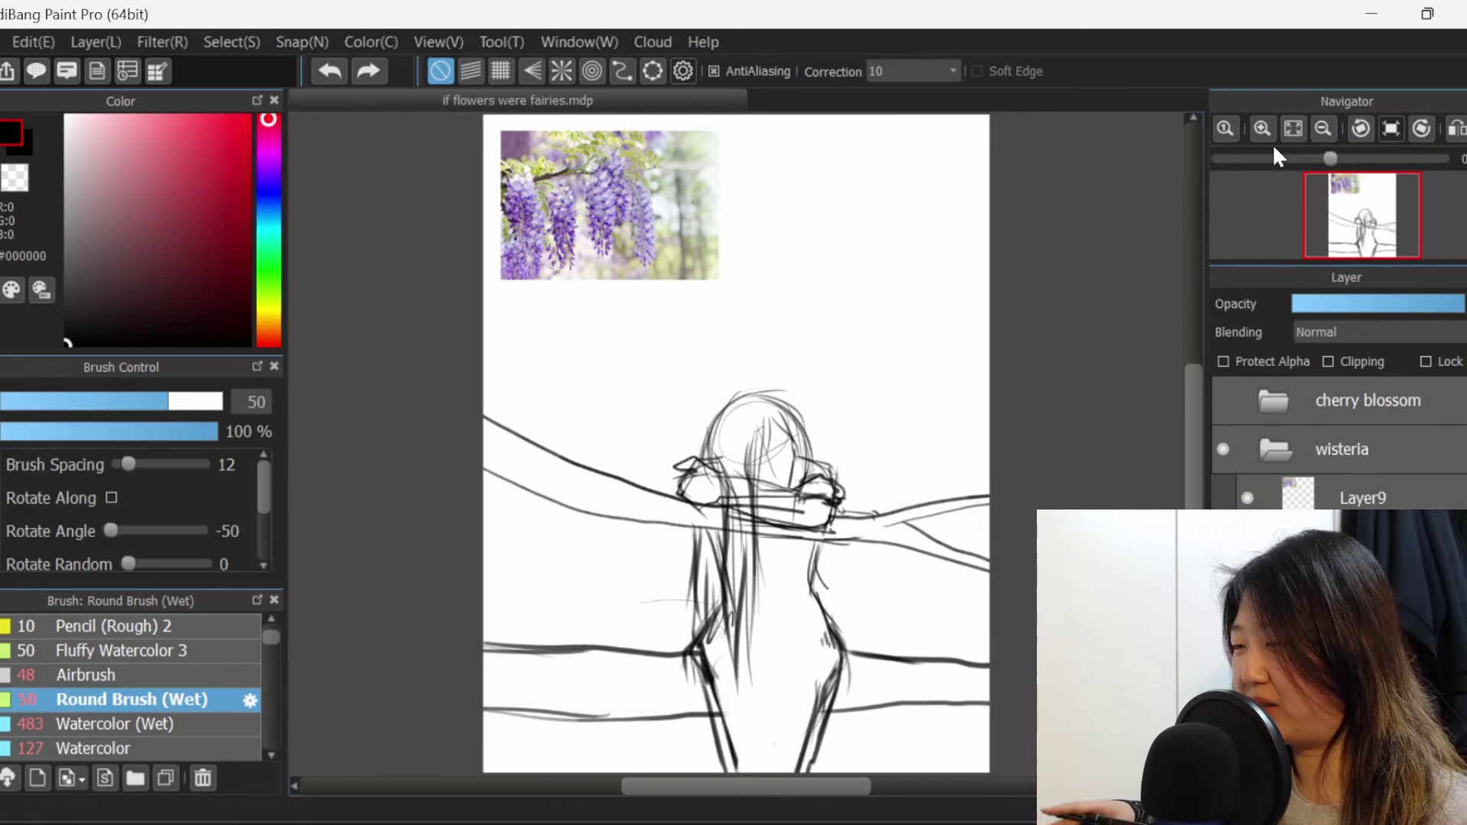
Examine the hanging wisteria blossoms in the photo and sketch wavy petal ruffles on the fairy's dress with a size 48 brush.
left_click(190, 403)
left_click(1262, 129)
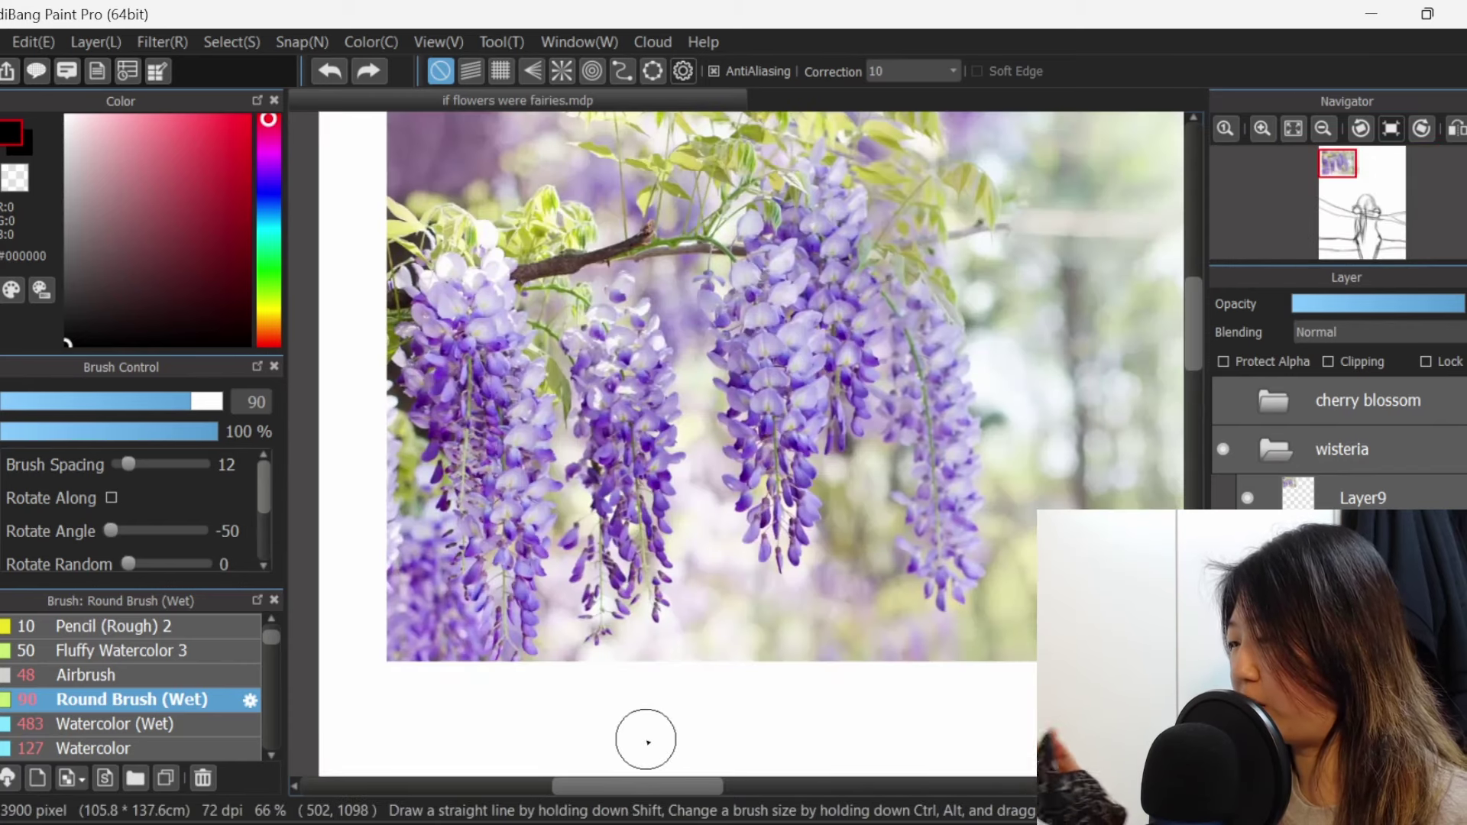
left_click(1293, 128)
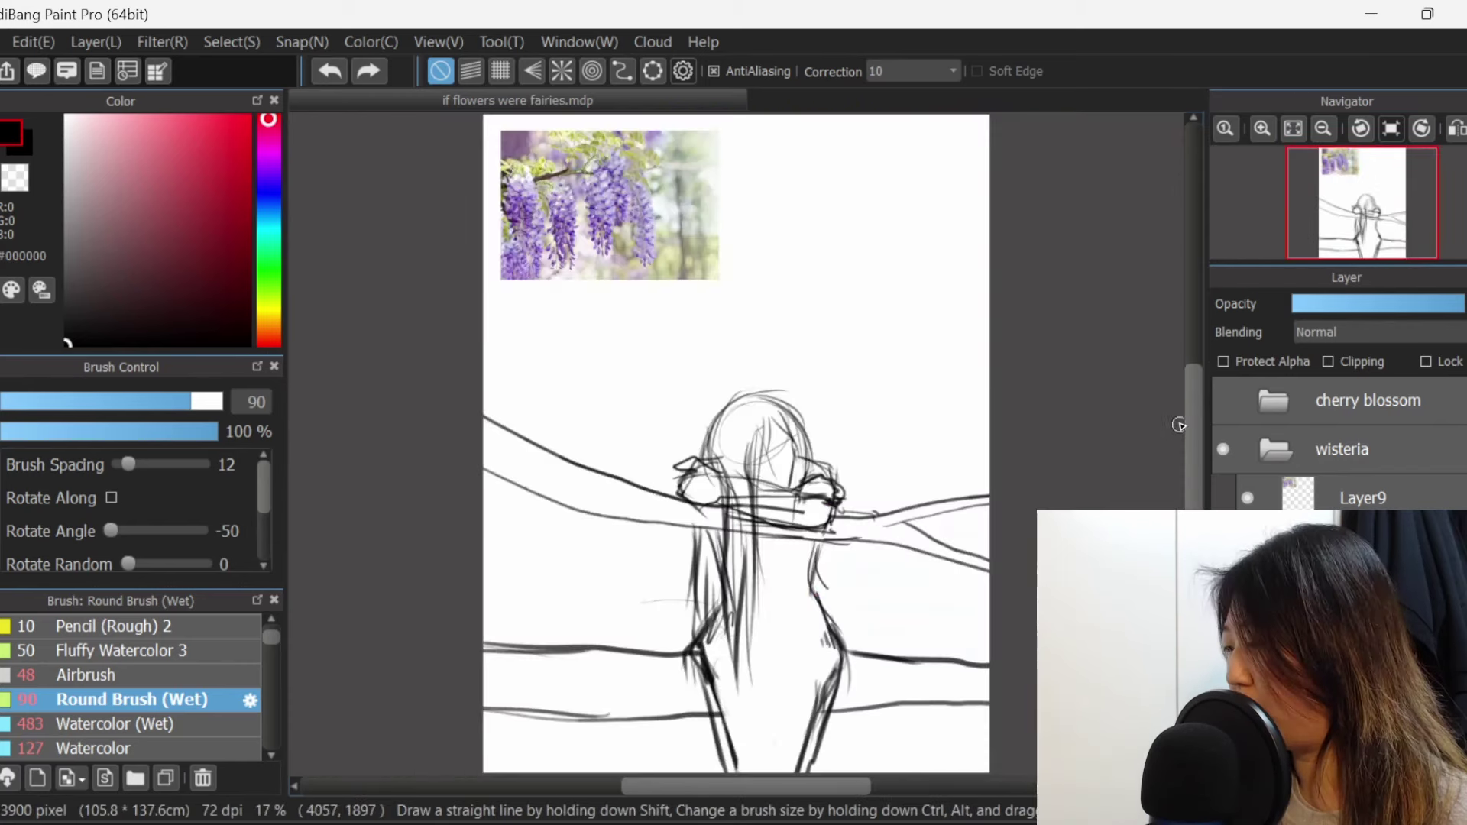
left_click_drag(1192, 413, 1193, 438)
left_click(165, 402)
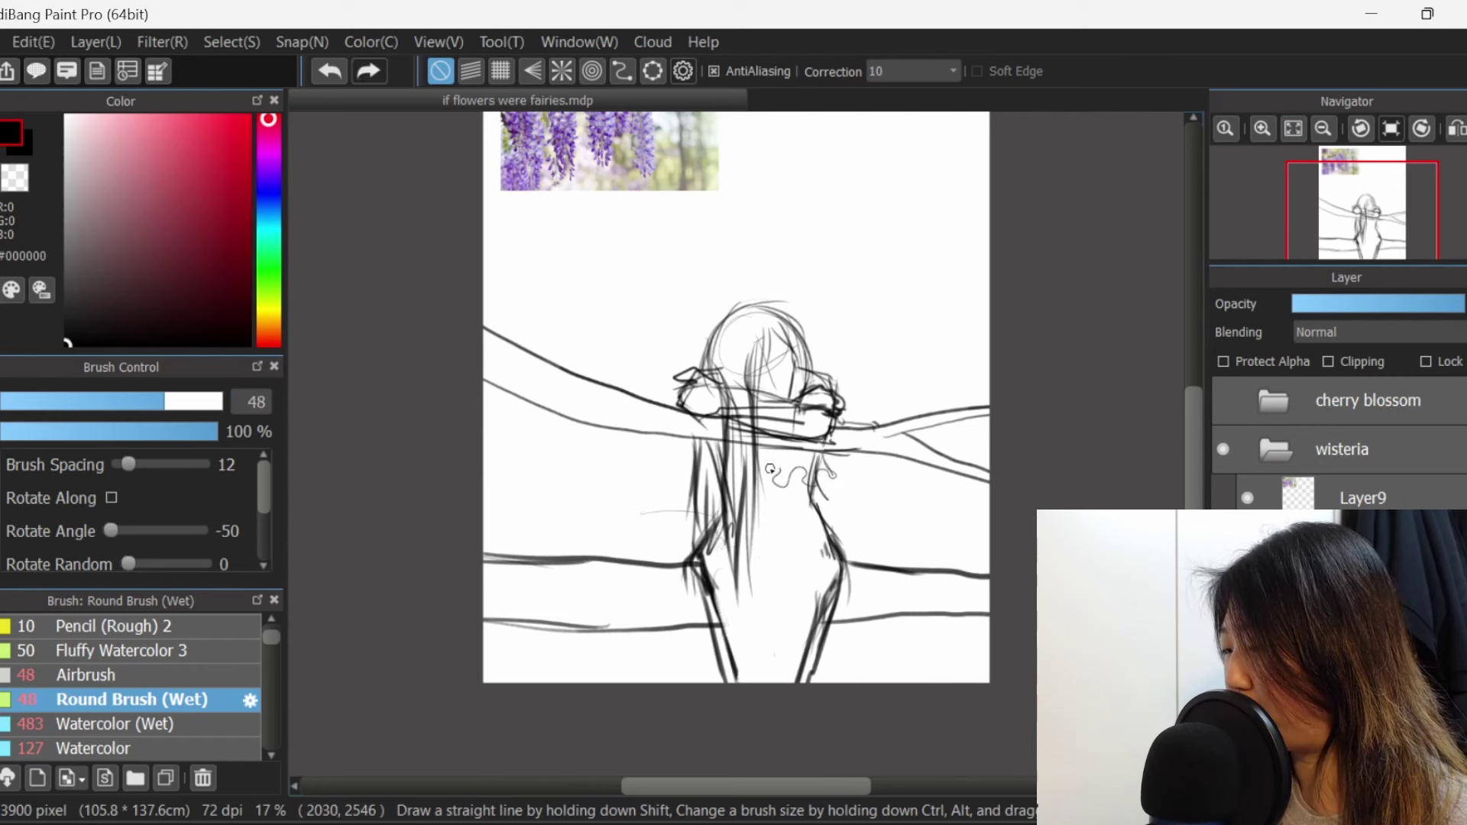
left_click_drag(823, 484, 848, 564)
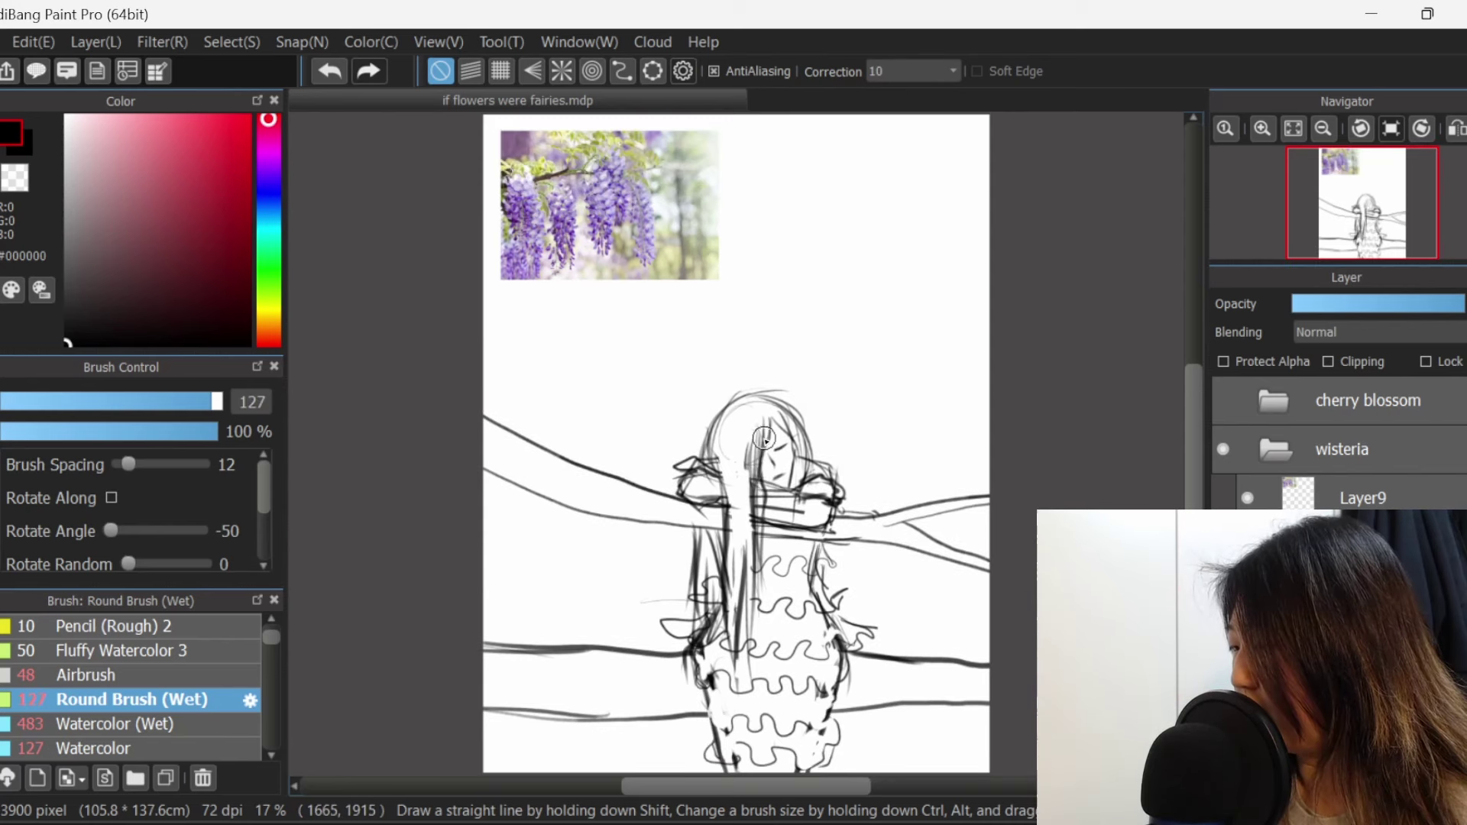
Rework the hair beside the fairy's face and outline two pairs of pointed, leaf-shaped wings behind the shoulders.
key("ctrl+z")
left_click_drag(769, 443, 759, 446)
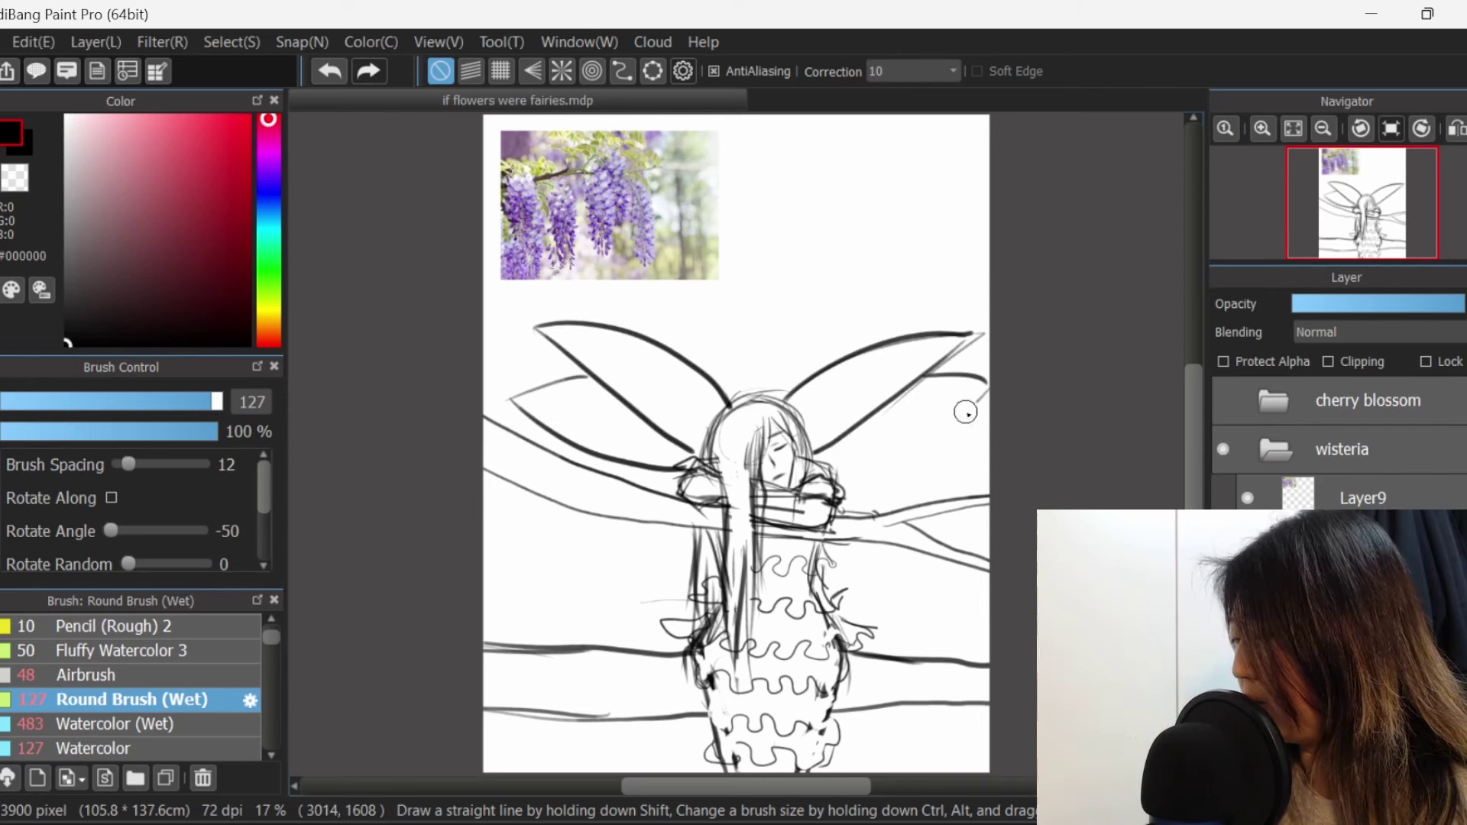
left_click_drag(966, 412, 826, 462)
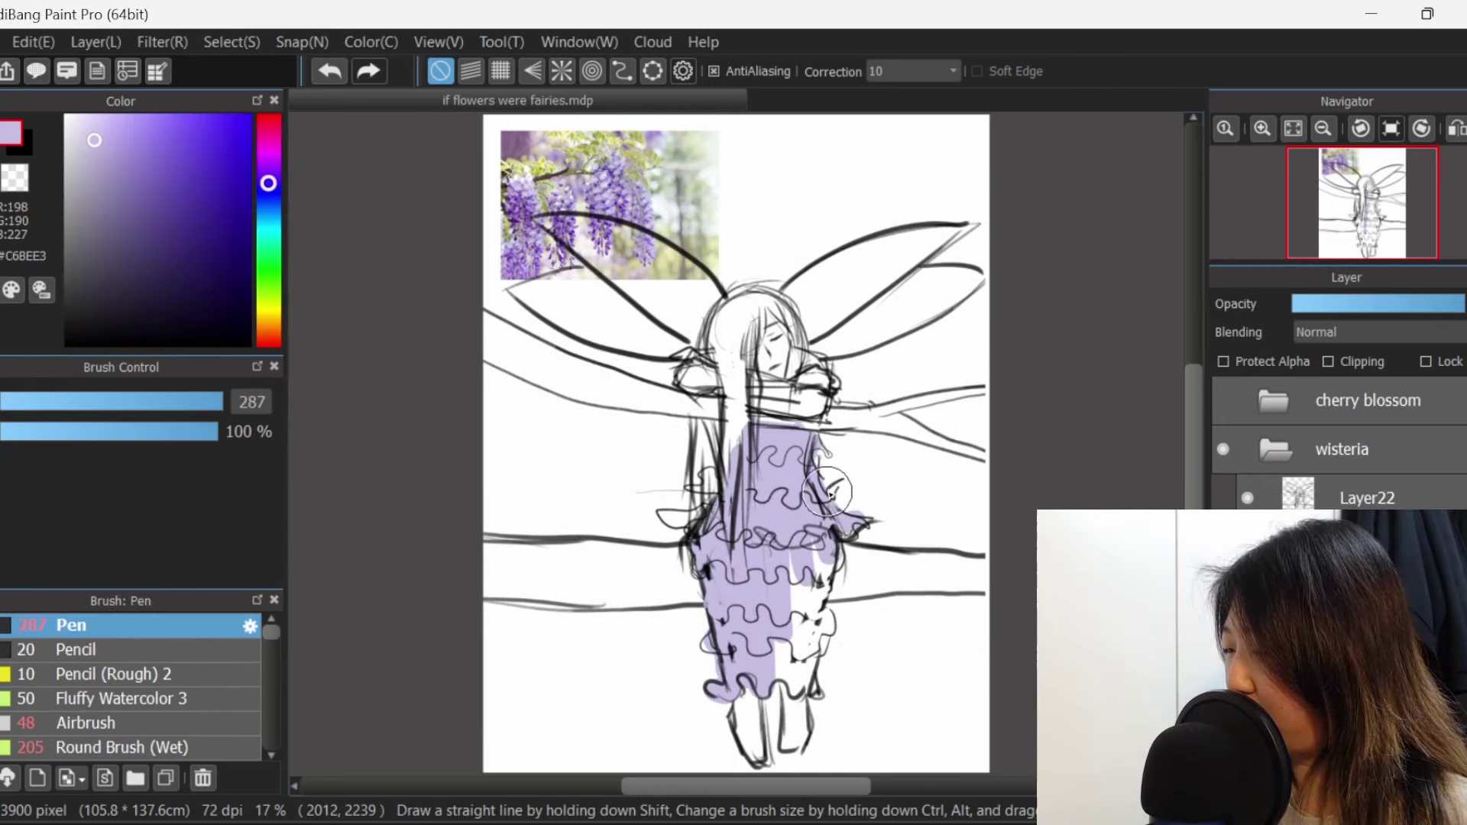
Fill the ruffled dress with light purple and the long hair with brown #5A3C2E using the Pen at size 287.
mouse_move(827, 492)
left_mouse_down()
mouse_move(687, 515)
mouse_move(777, 520)
left_mouse_up()
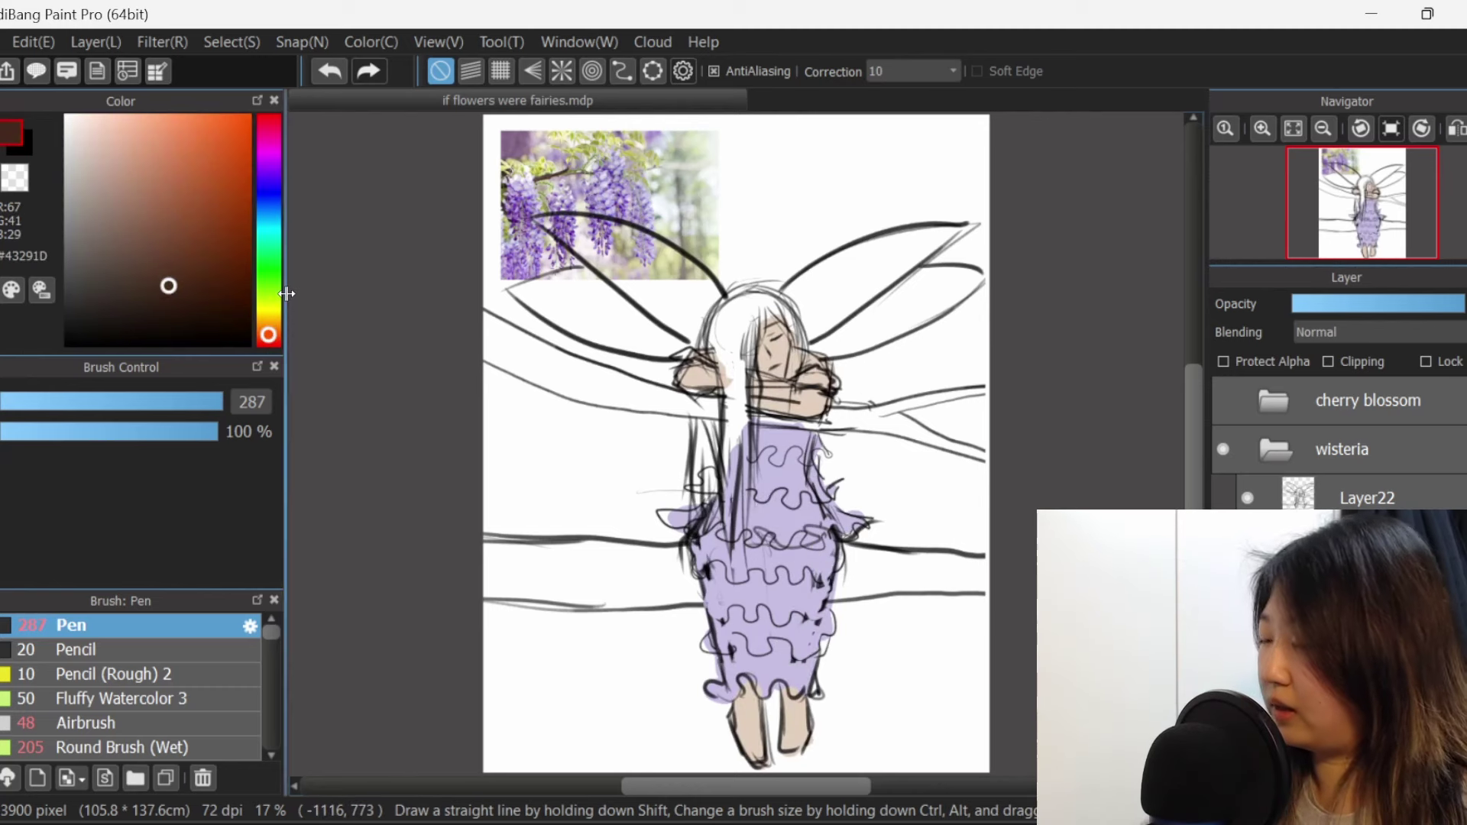
left_click(155, 265)
mouse_move(730, 310)
left_mouse_down()
mouse_move(725, 372)
mouse_move(715, 334)
left_mouse_up()
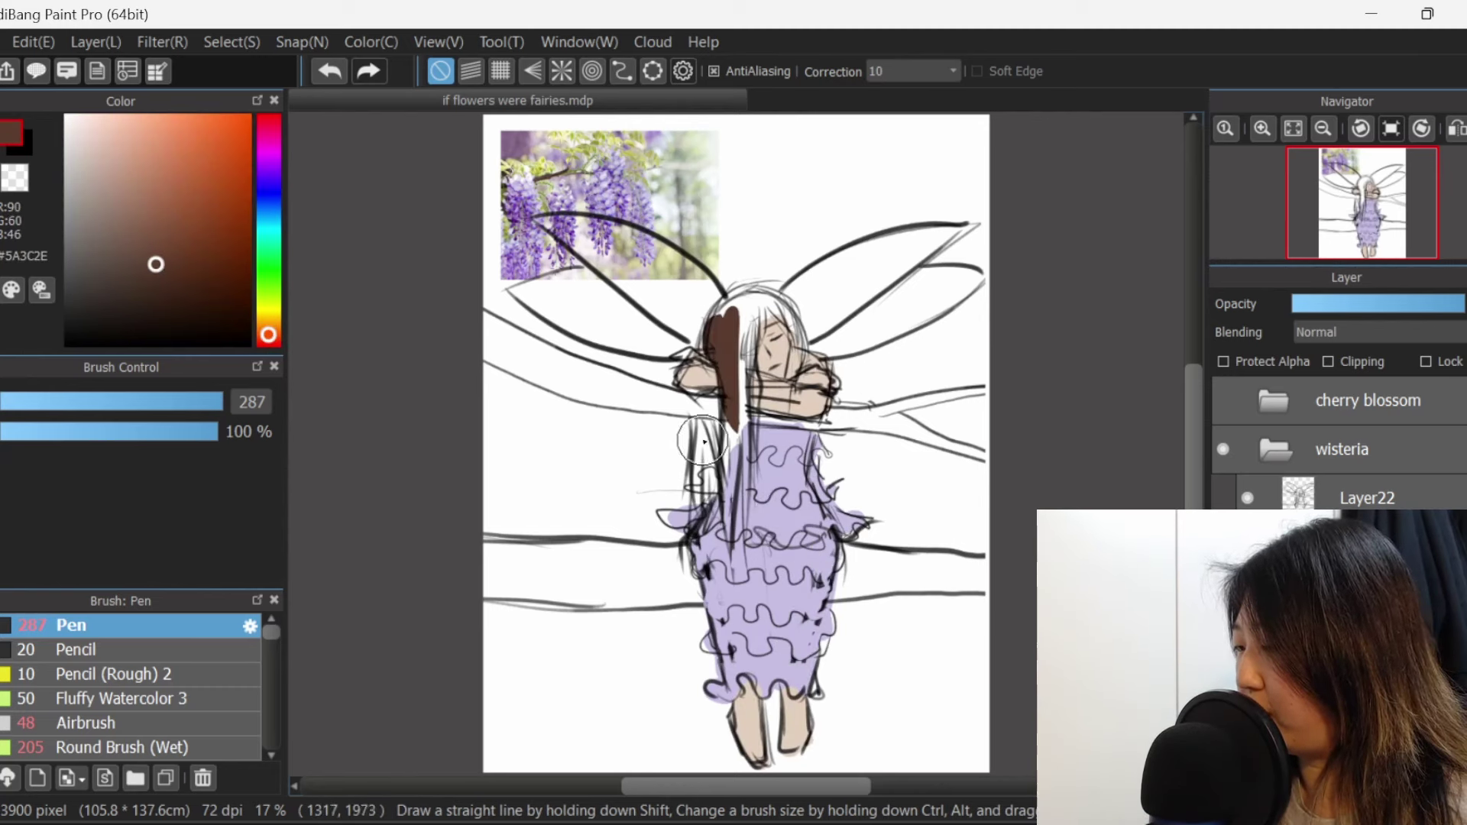
left_click_drag(701, 433, 699, 481)
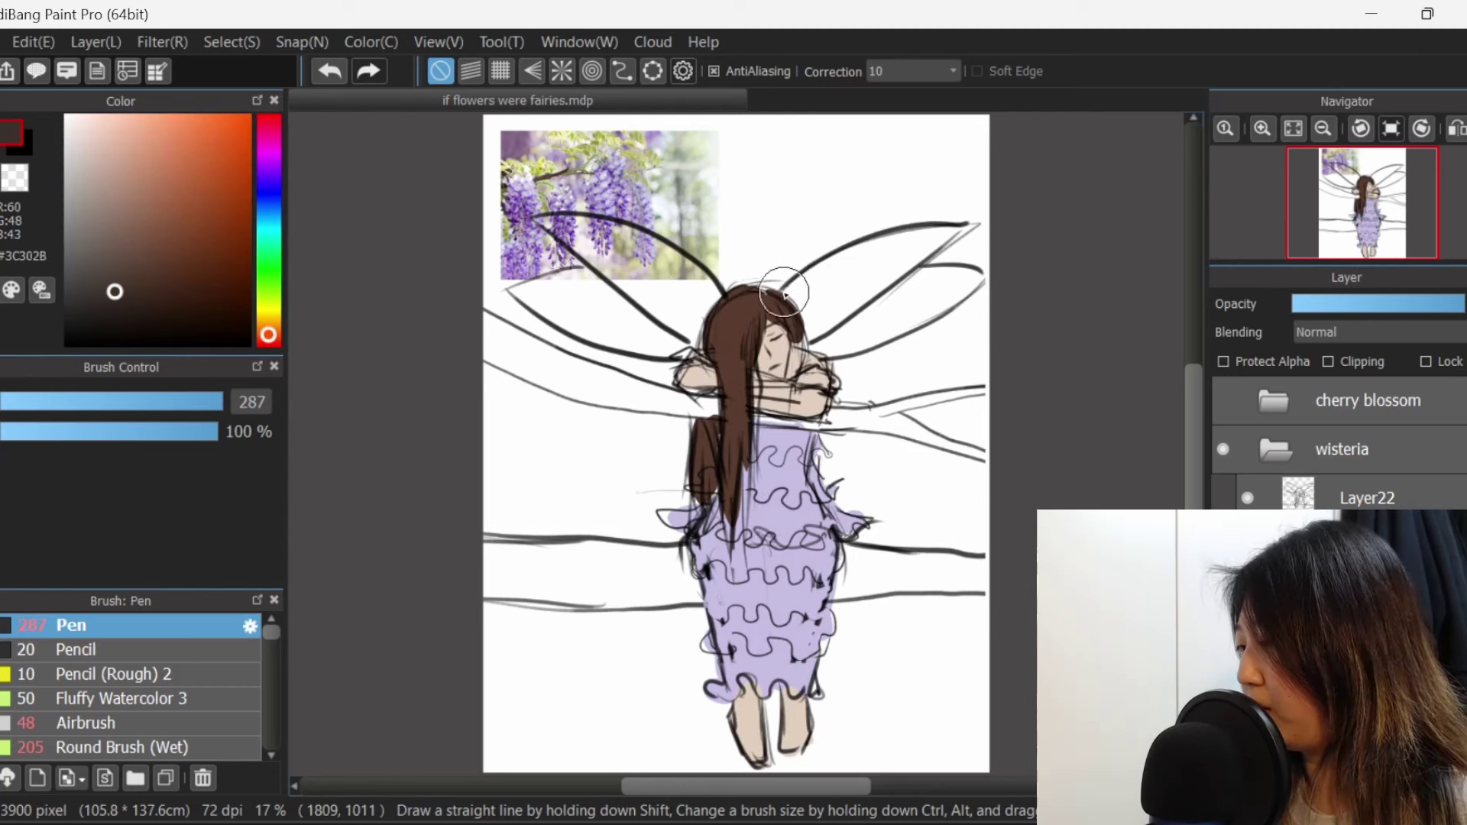
Try colouring the upper wing with dark brown.
mouse_move(773, 294)
left_mouse_down()
mouse_move(876, 237)
mouse_move(949, 231)
mouse_move(924, 251)
mouse_move(962, 227)
left_mouse_up()
key("ctrl+z")
key("ctrl+z")
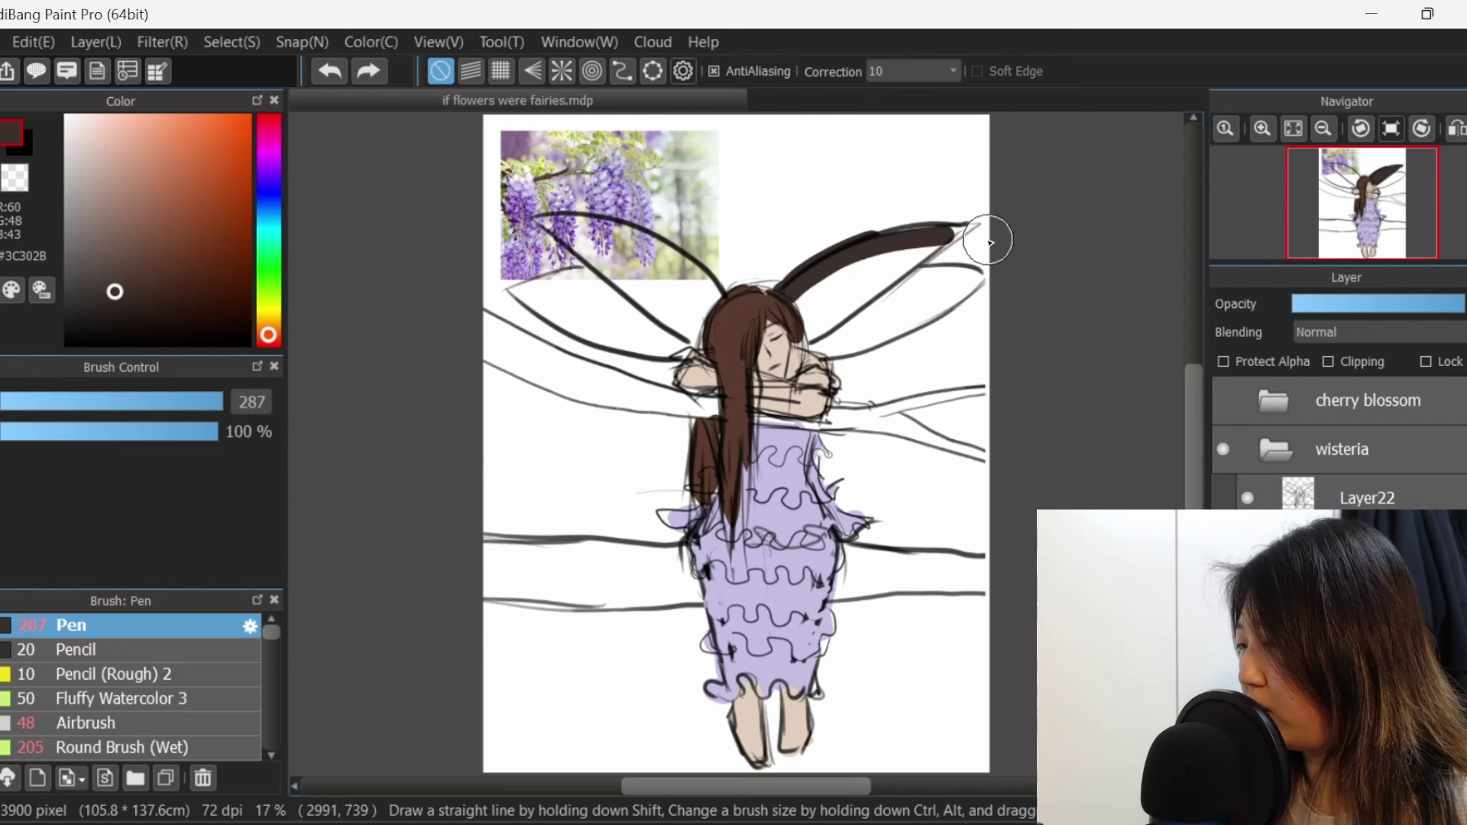
Colour the upper wings with yellow-green sampled from the wisteria leaves and the lower wings with pale blue #DCEDF5.
left_click(550, 161, "alt")
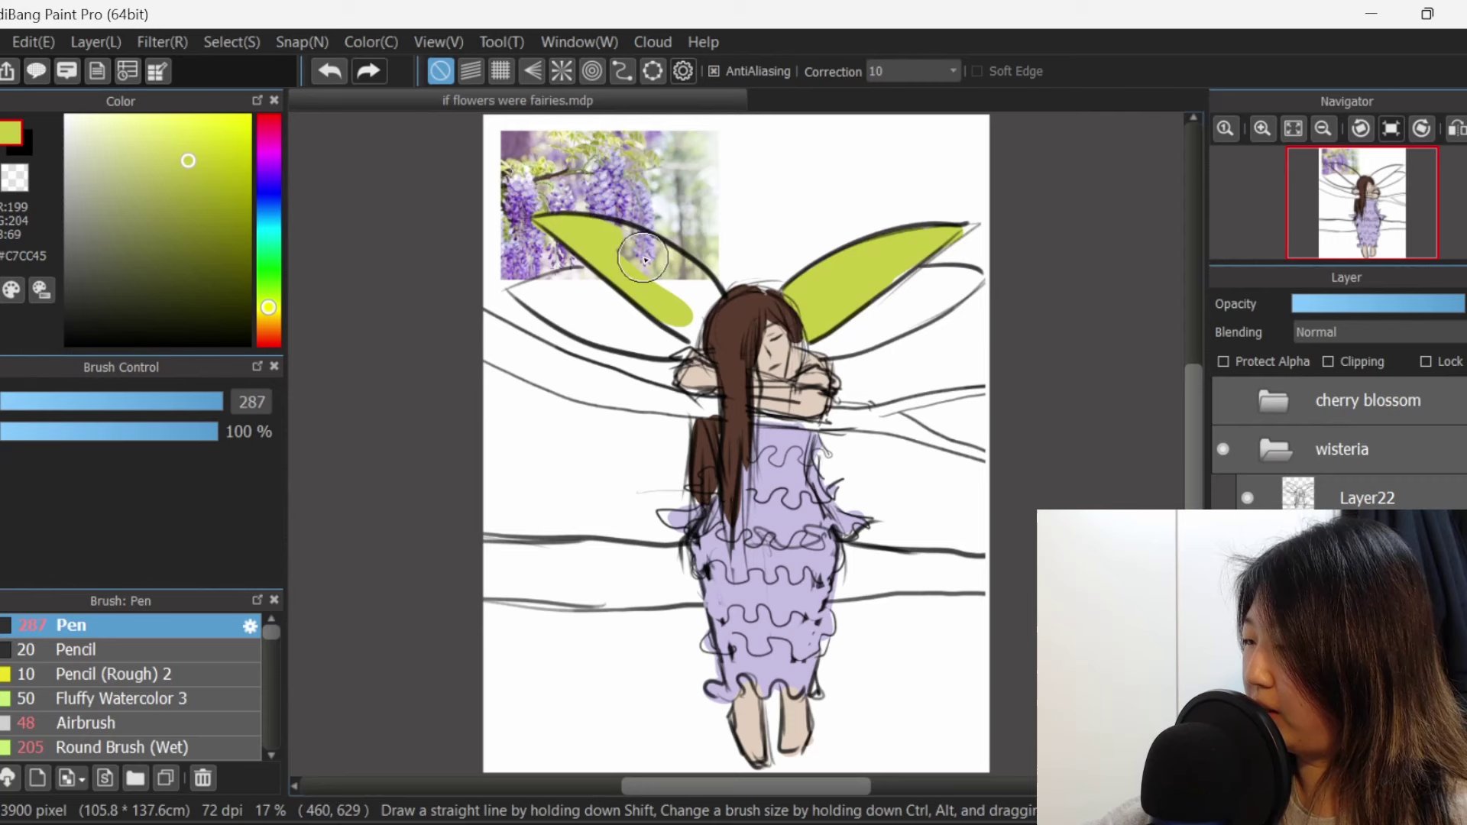
left_click_drag(585, 233, 661, 253)
left_click_drag(656, 248, 669, 259)
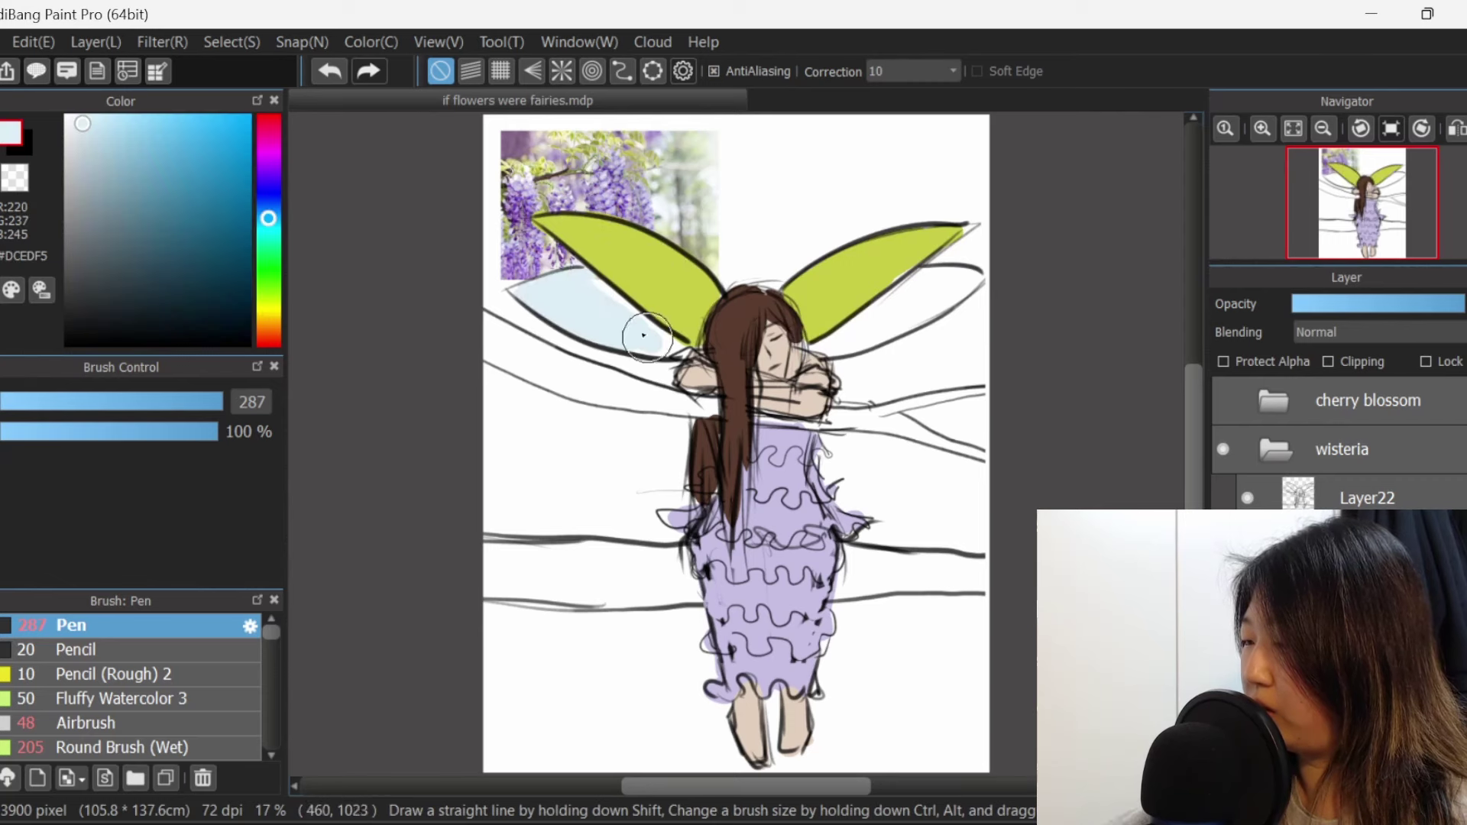
mouse_move(646, 336)
left_mouse_down()
mouse_move(600, 291)
mouse_move(648, 337)
mouse_move(614, 333)
mouse_move(665, 340)
left_mouse_up()
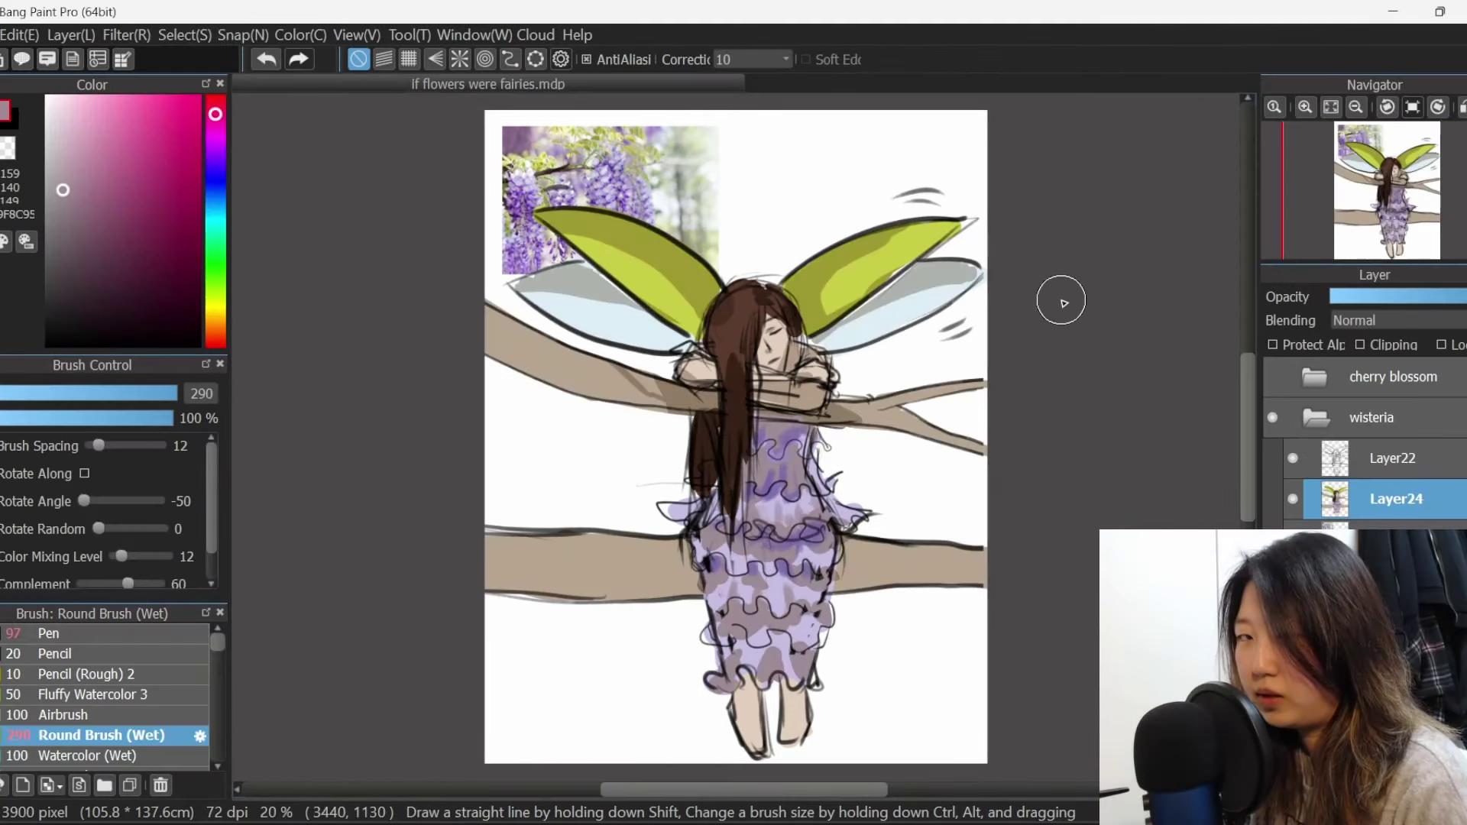
Shade the dress ruffles with light purple #C6BEE3 and darker purple #7766A8 using the Round Brush (Wet) at size 290.
left_click(777, 502, "alt")
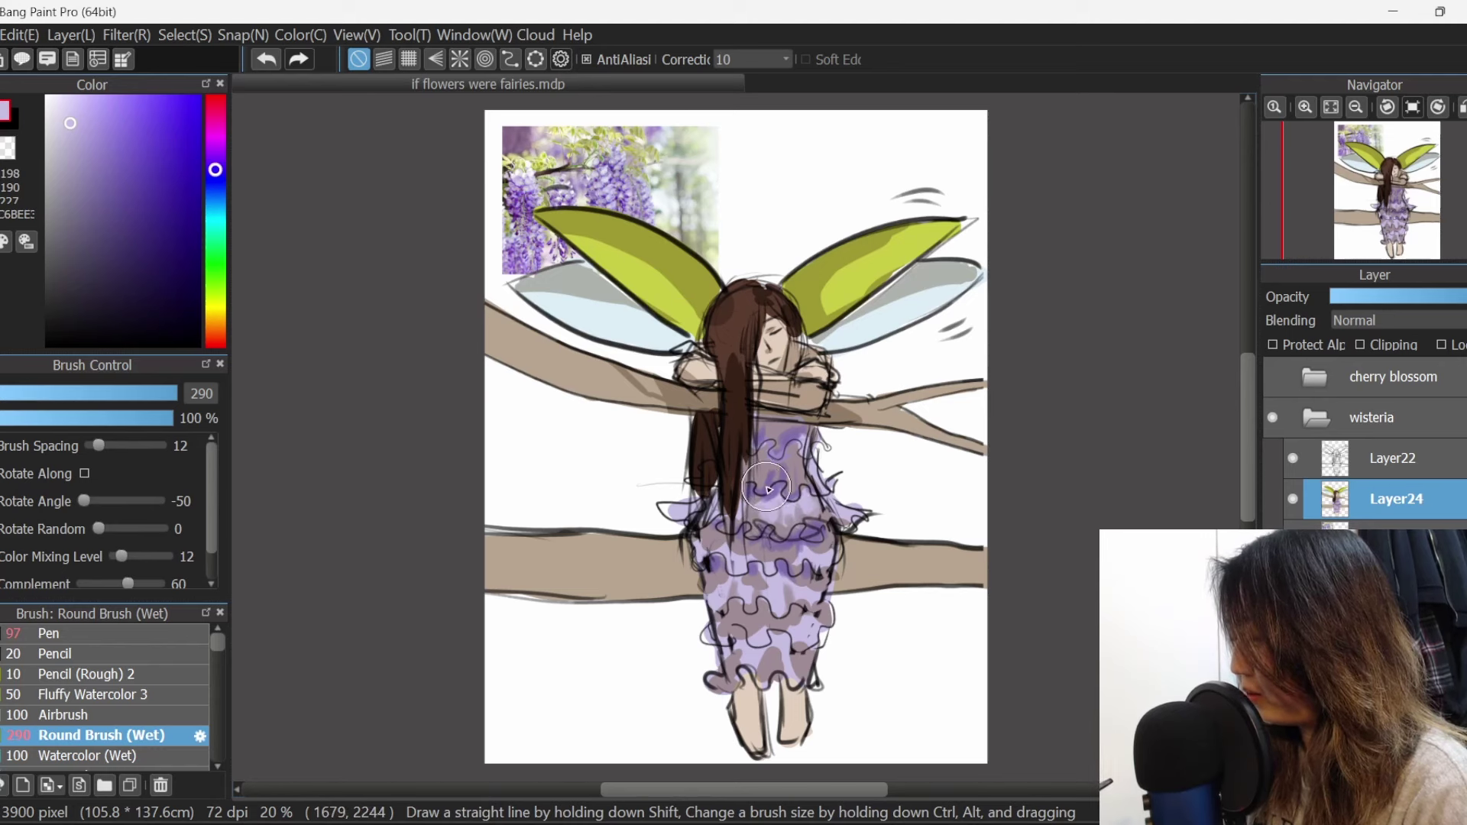
left_click(767, 490, "alt")
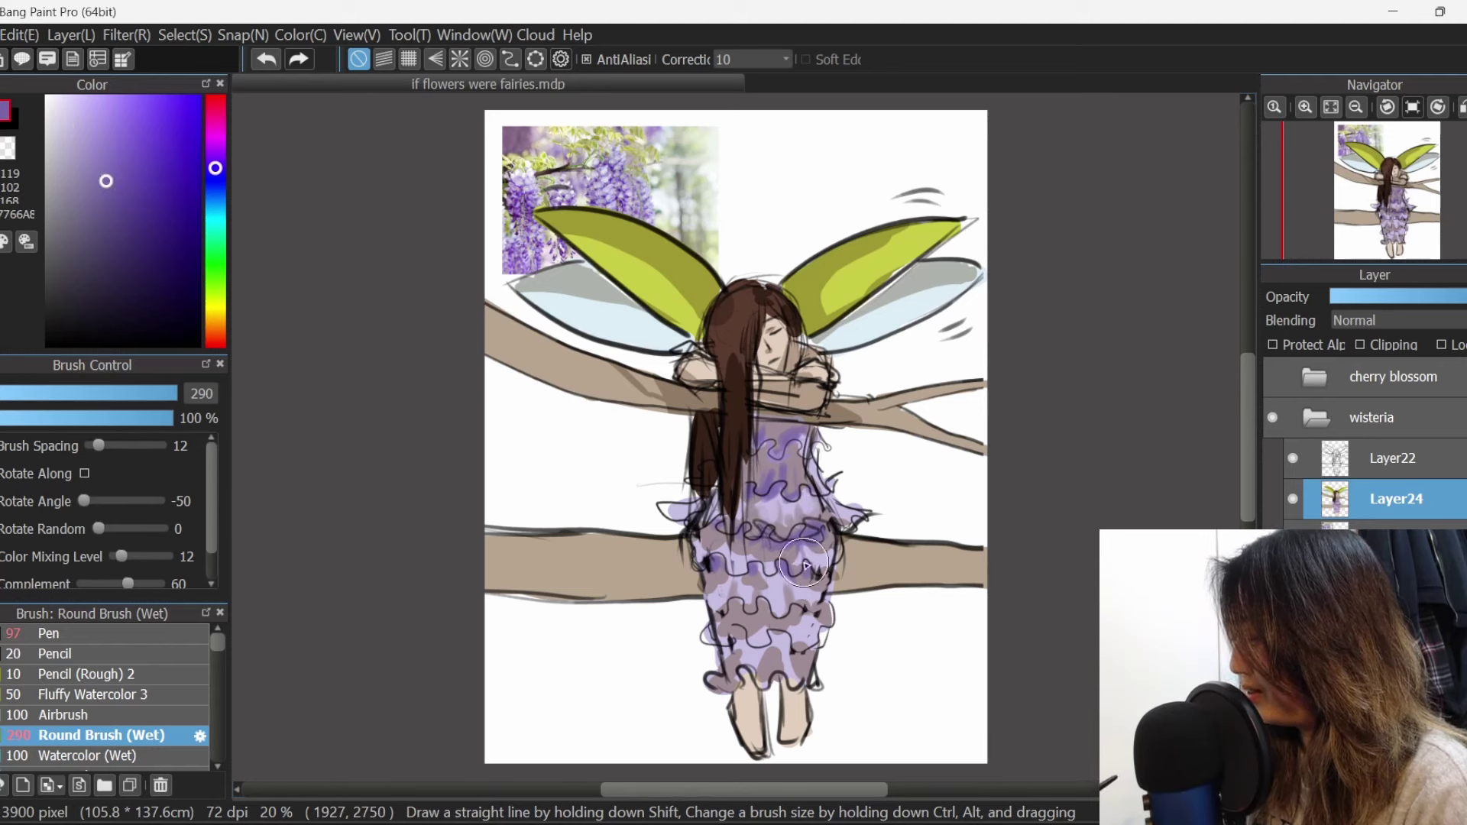
left_click(795, 646, "alt")
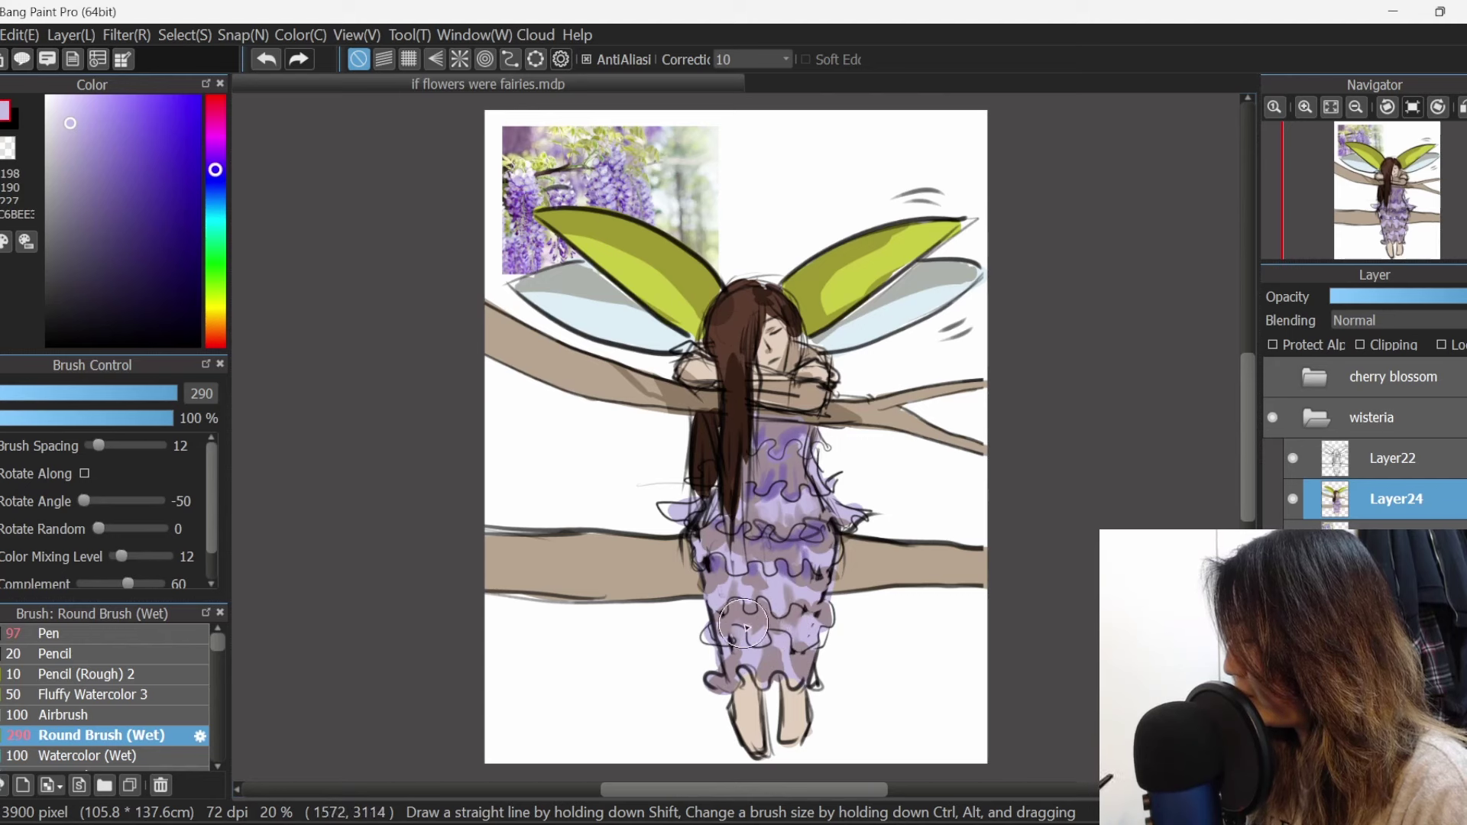
left_click(791, 572, "alt")
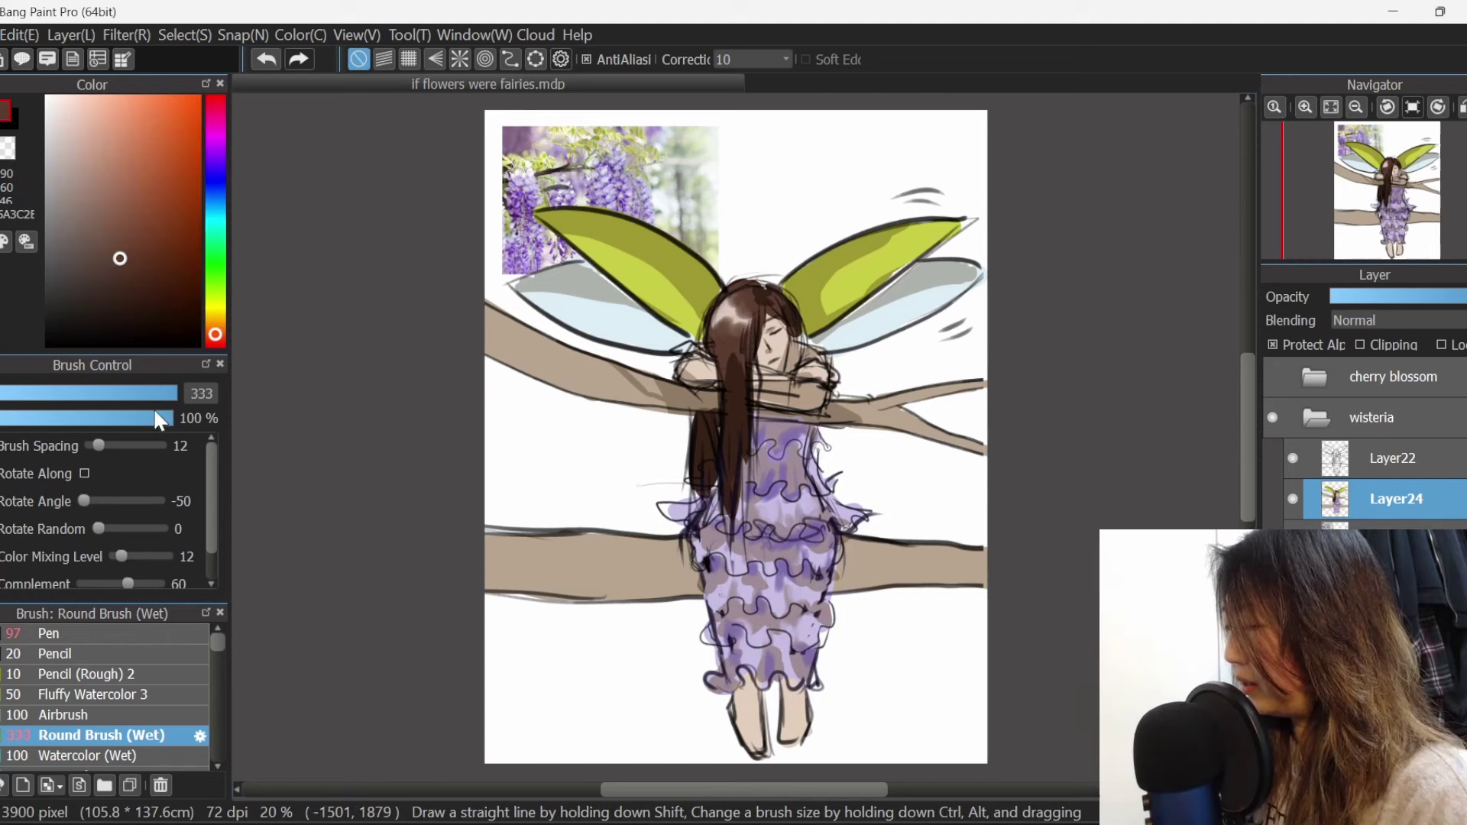
Paint finer highlight strands into the fairy's hair with a colour sampled from it, using the brush at size 102.
left_click(157, 394)
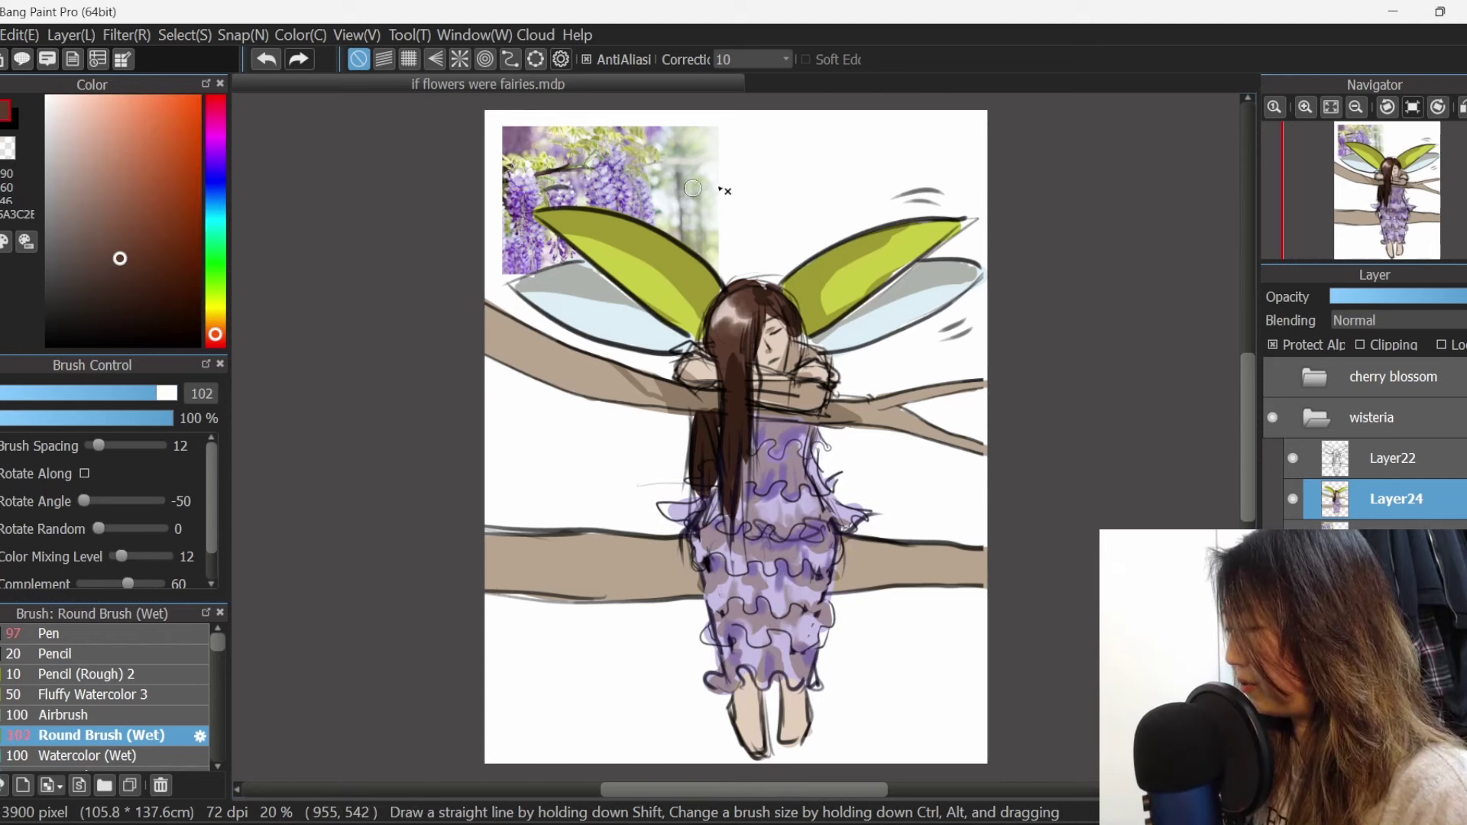
left_click(731, 308, "alt")
left_click_drag(731, 308, 721, 333)
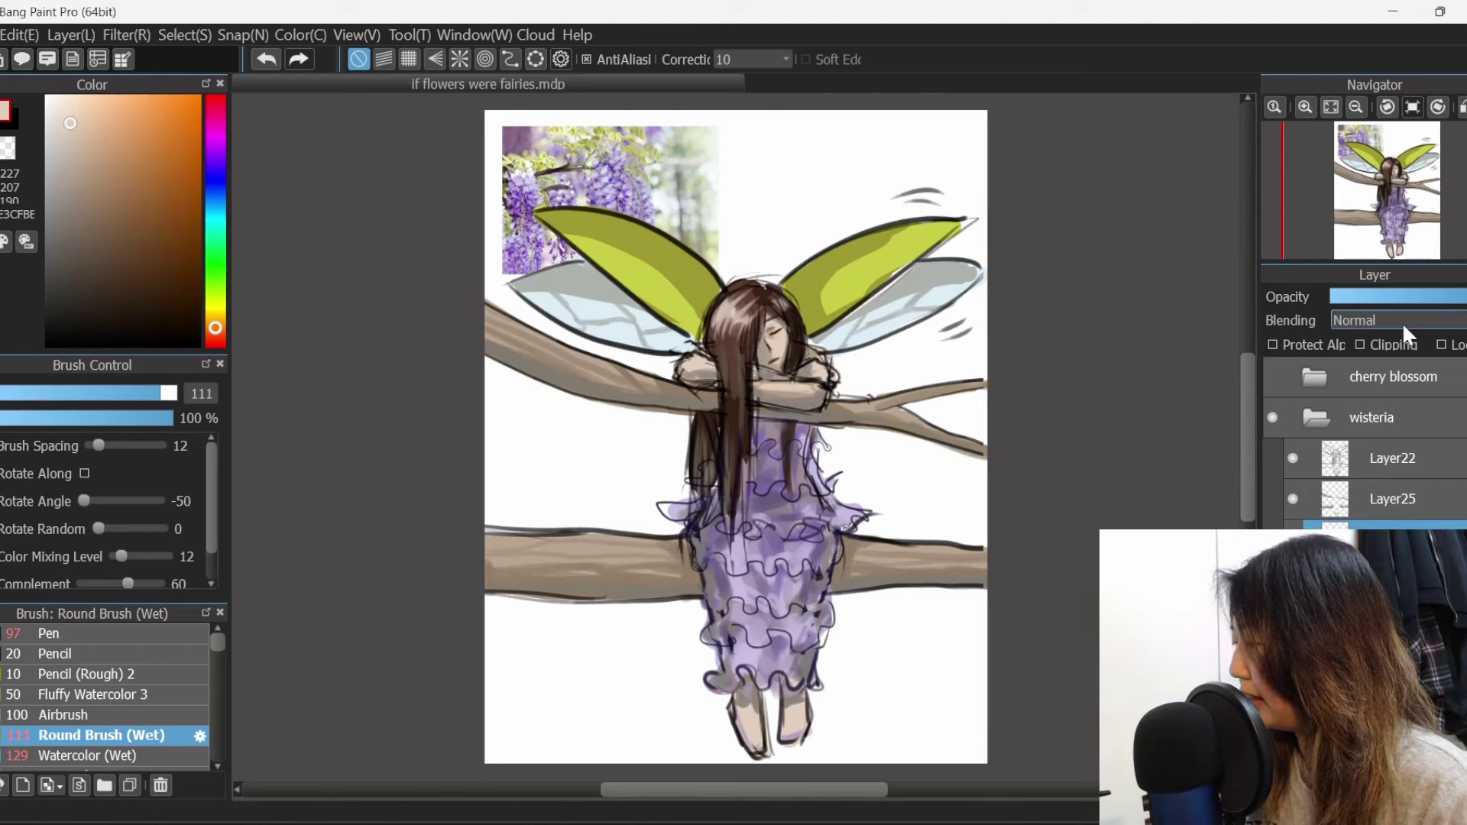
Set the highlight layer's blending mode to Add and touch up the dress ruffles with purples sampled from the dress.
left_click(1407, 319)
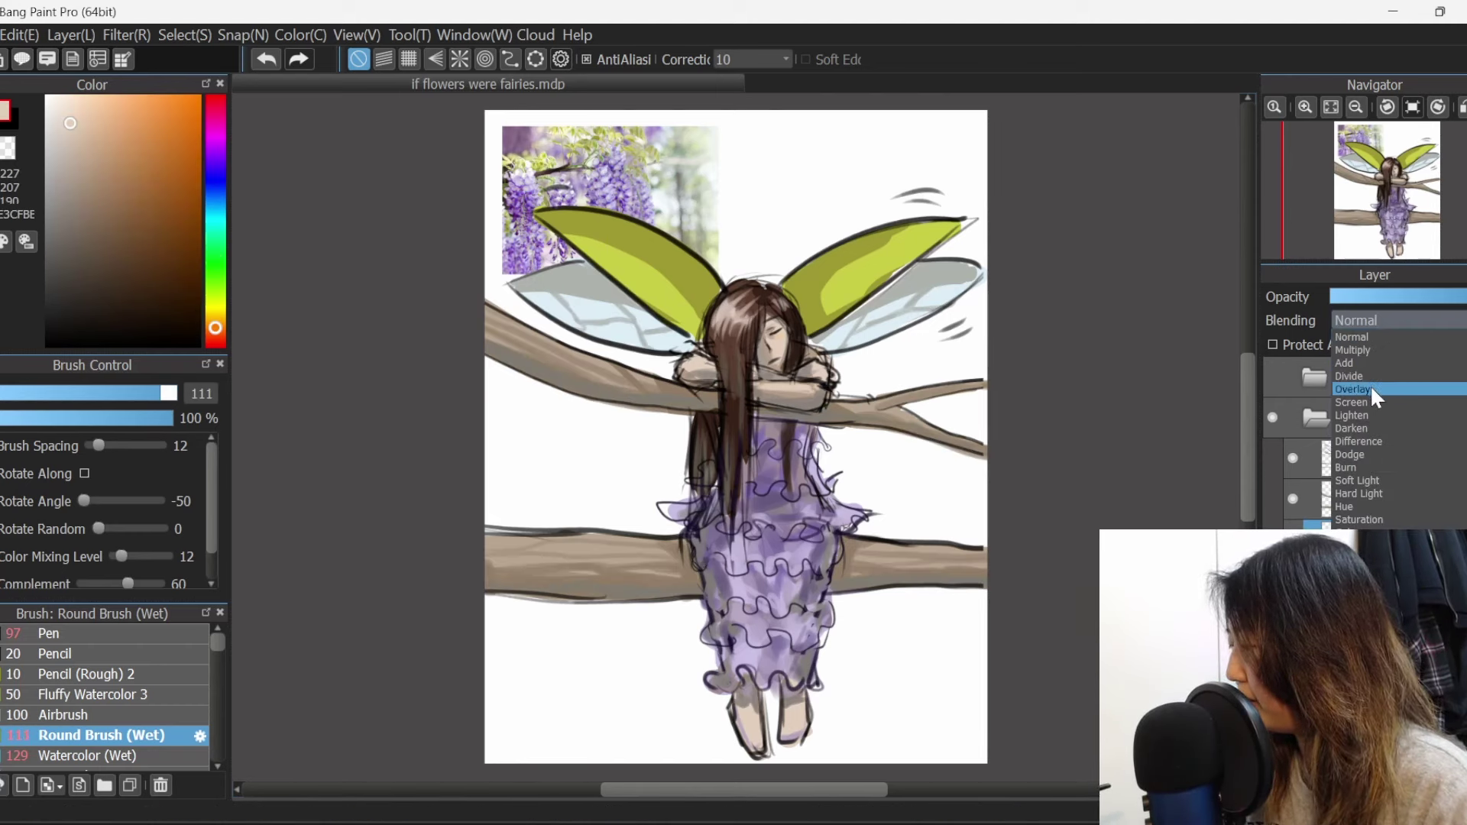
left_click(1378, 364)
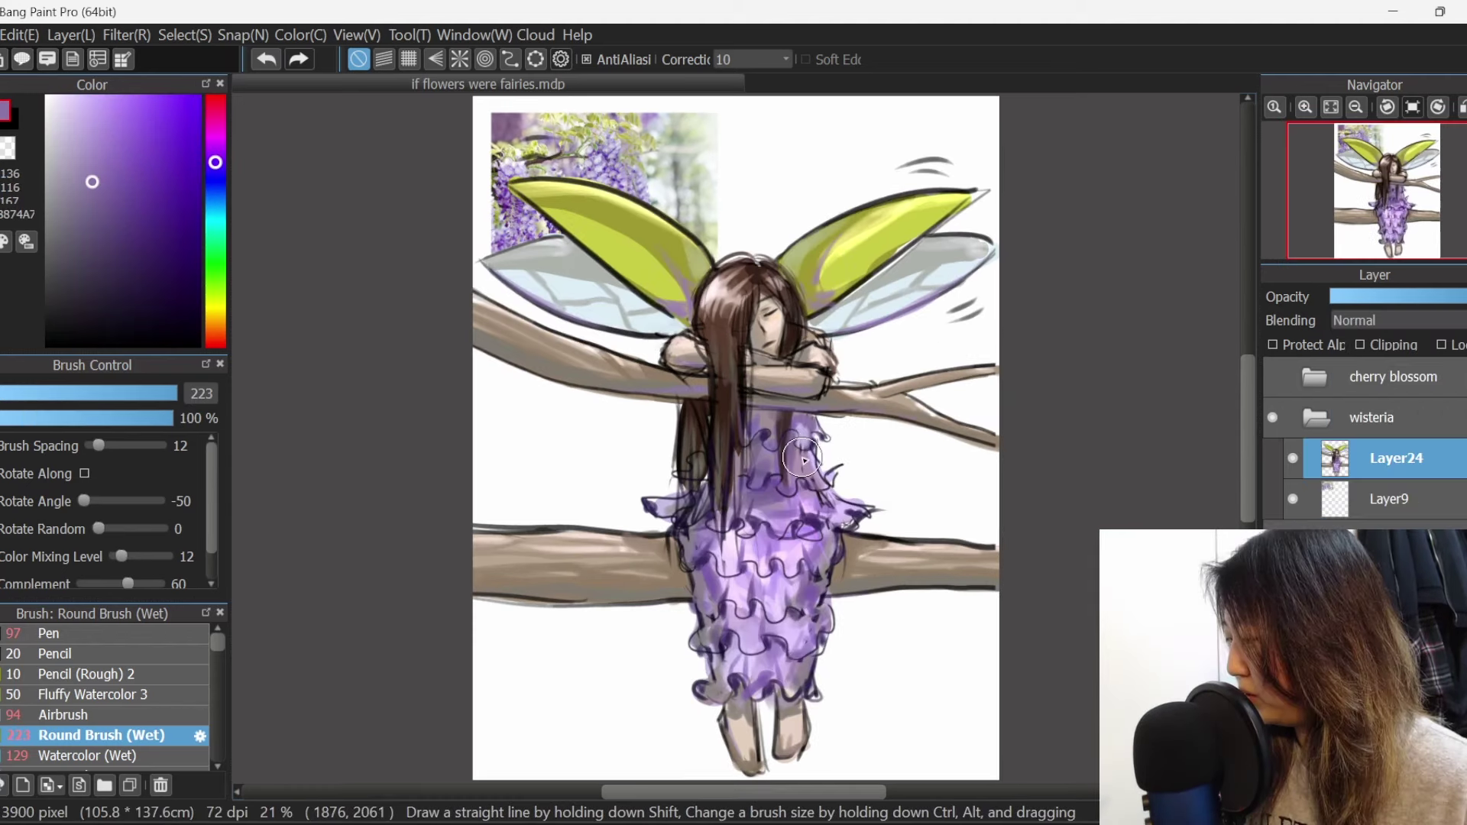
left_click(801, 463, "alt")
left_click(815, 527, "alt")
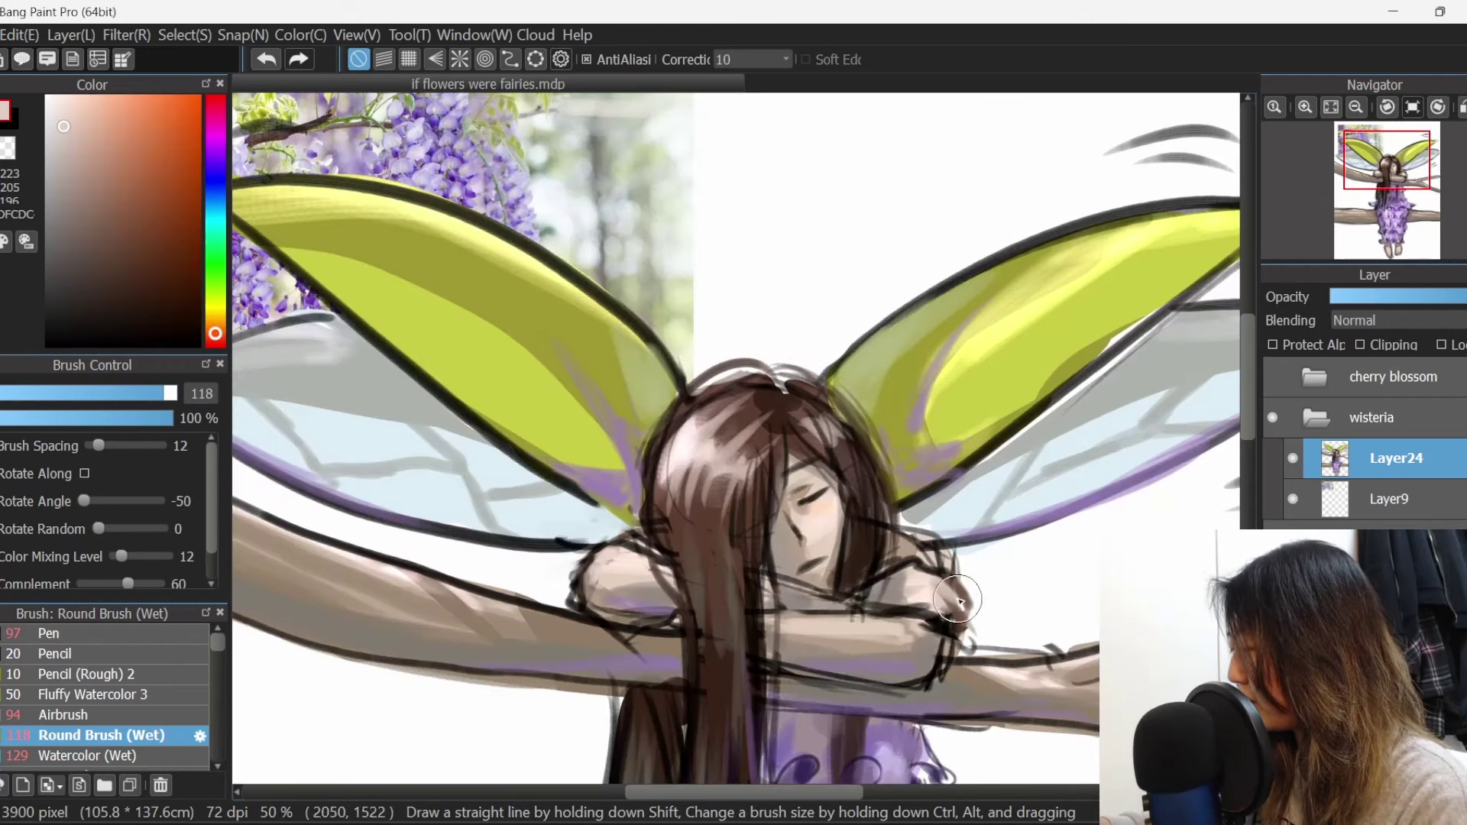
Examine the wisteria fairy's wings, reference photo and ruffled dress up close, and the whole picture.
mouse_move(1250, 428)
left_mouse_down()
mouse_move(1251, 411)
mouse_move(1246, 444)
mouse_move(1248, 421)
left_mouse_up()
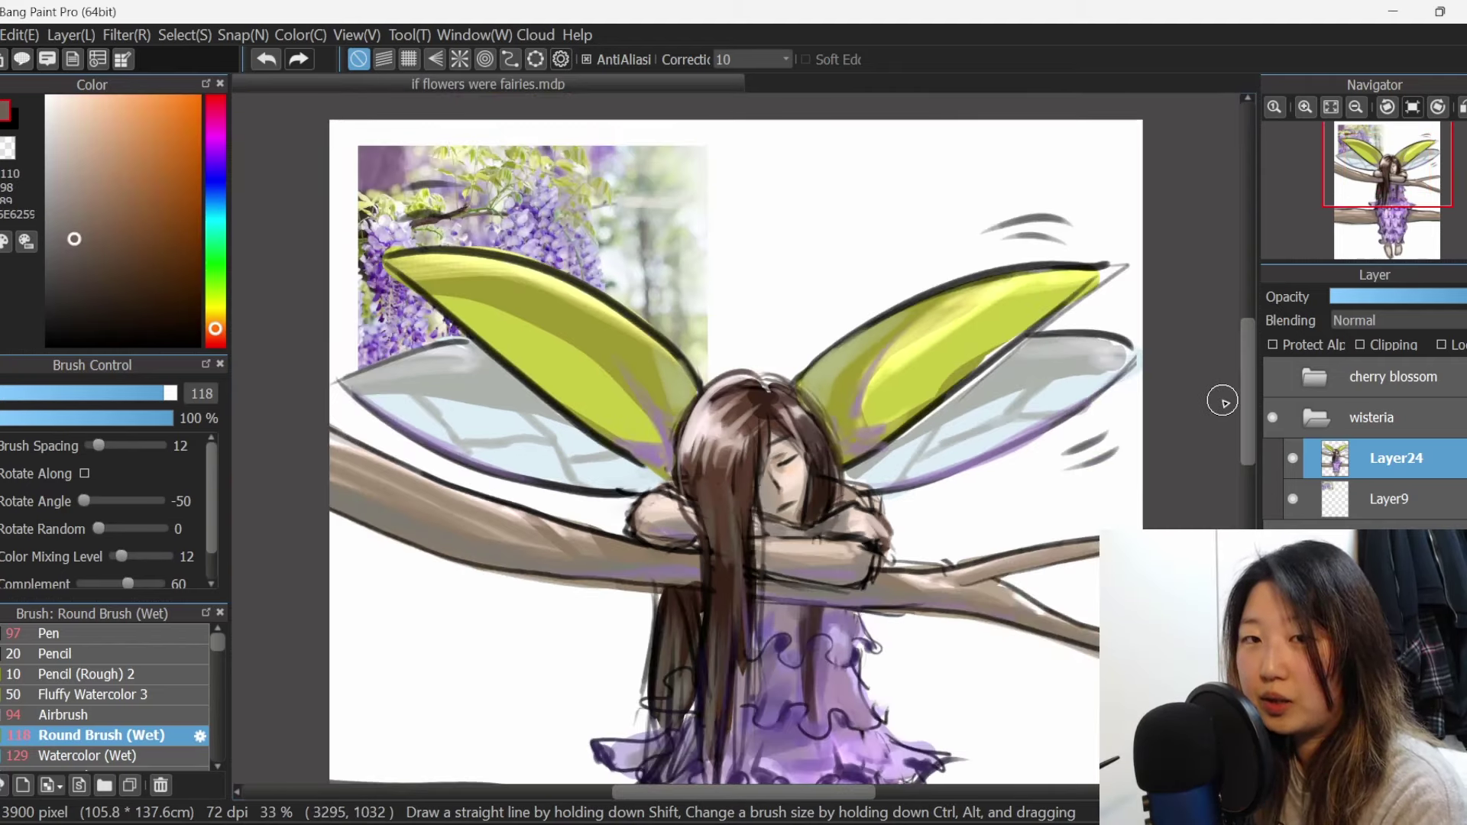
left_click_drag(755, 797, 682, 809)
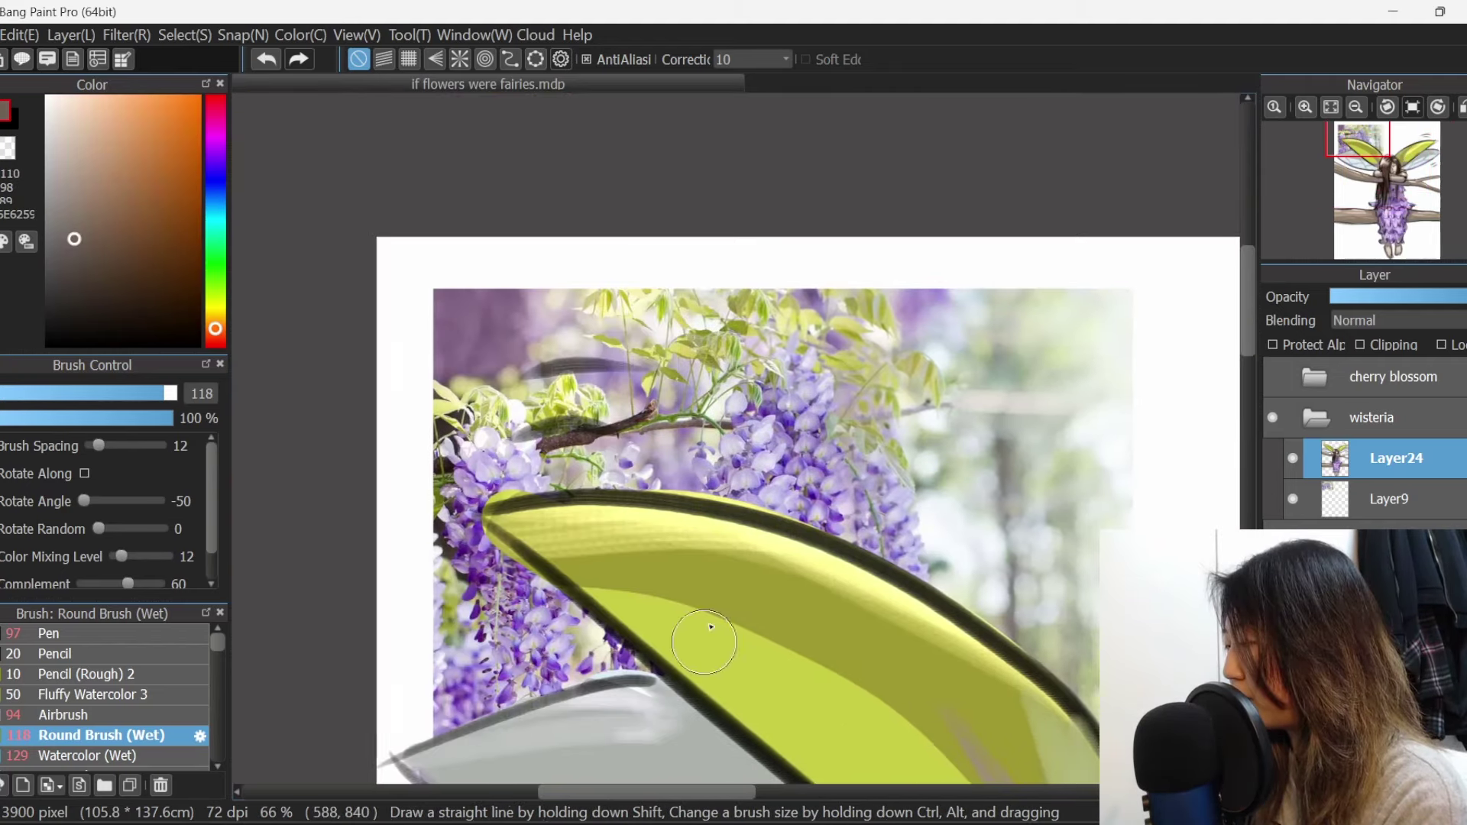
mouse_move(929, 305)
left_mouse_down()
mouse_move(910, 436)
mouse_move(940, 309)
left_mouse_up()
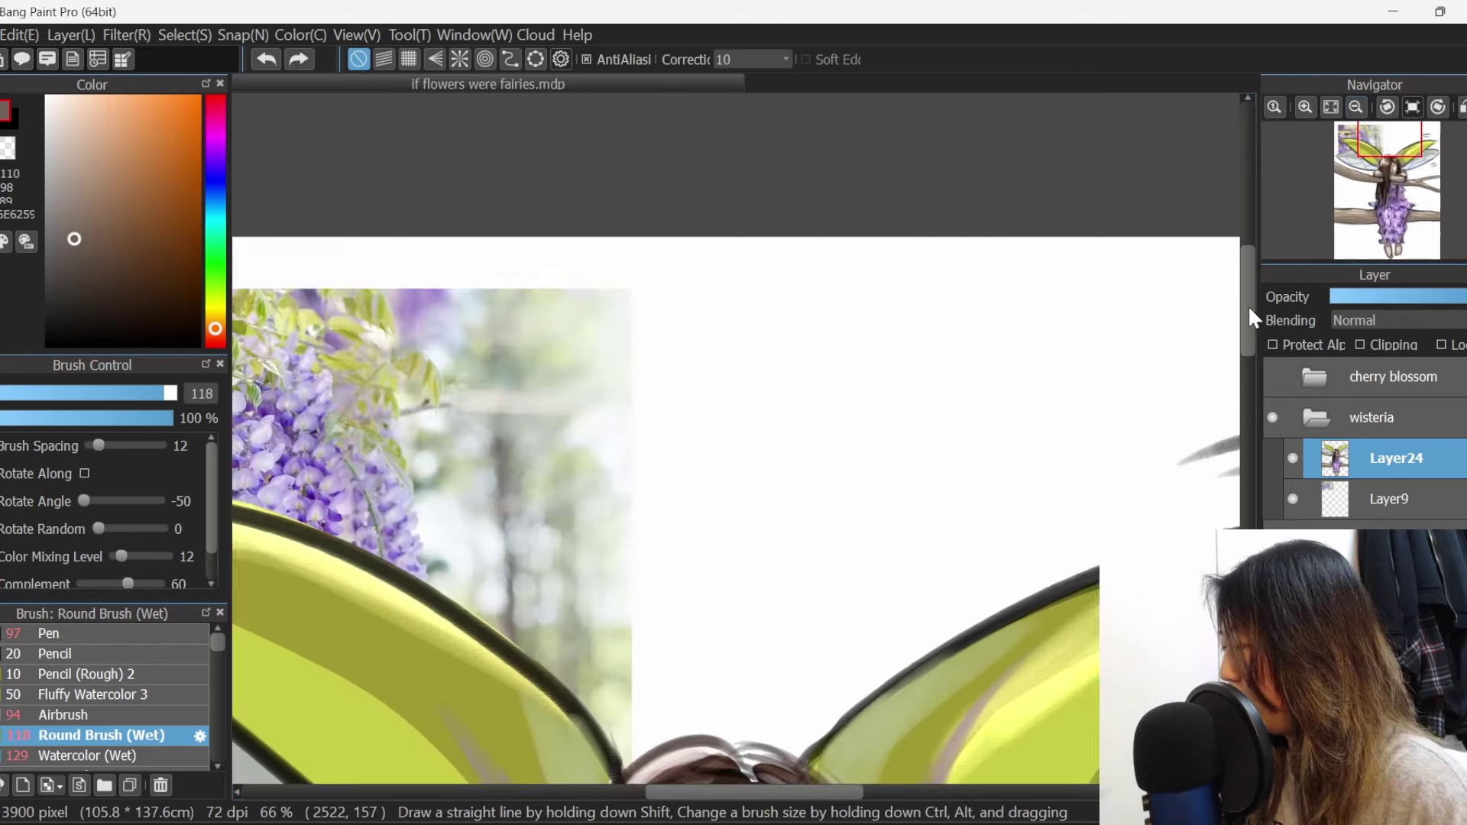
left_click_drag(1249, 305, 1248, 513)
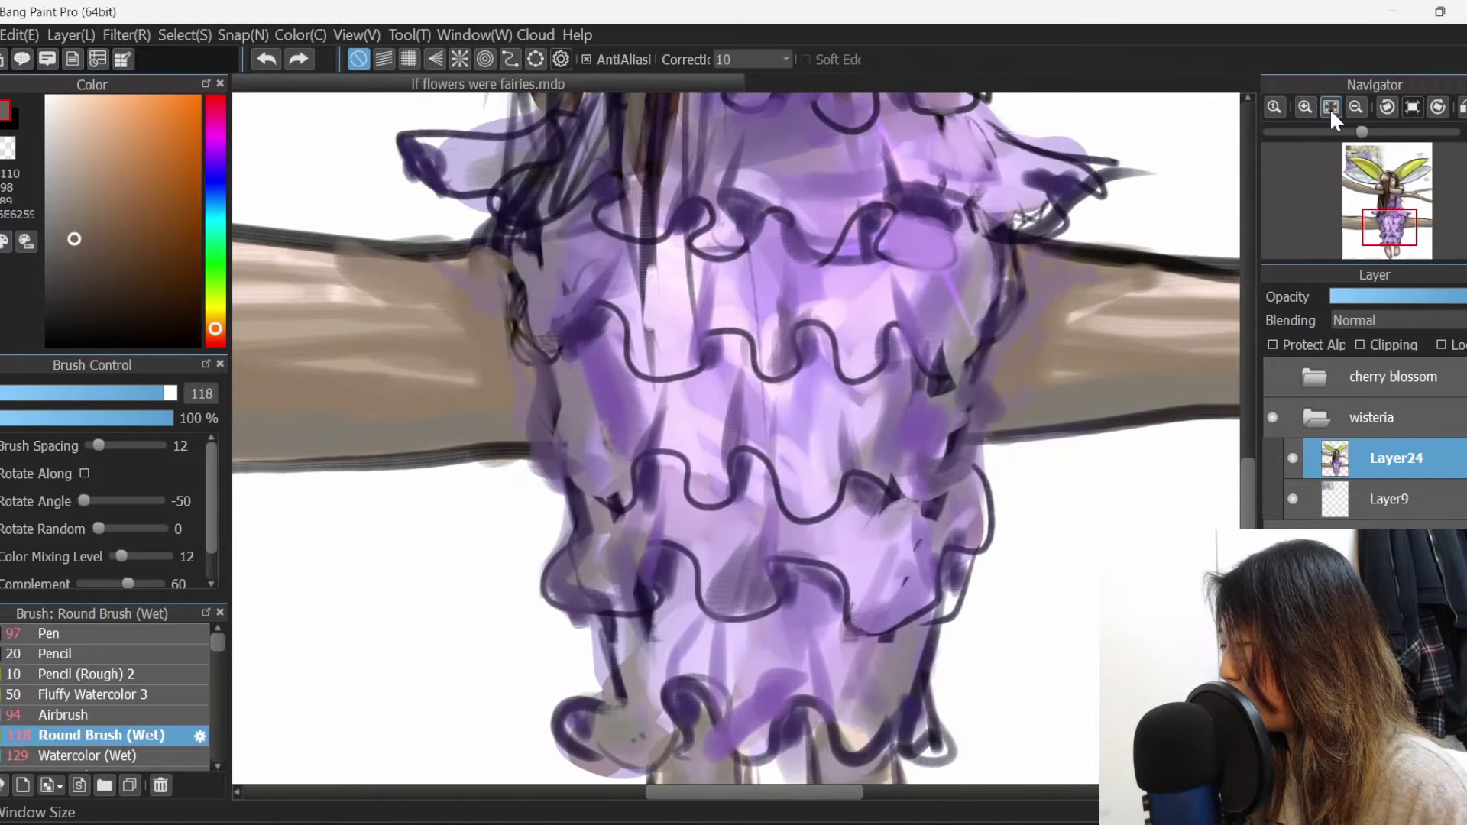
left_click(1331, 108)
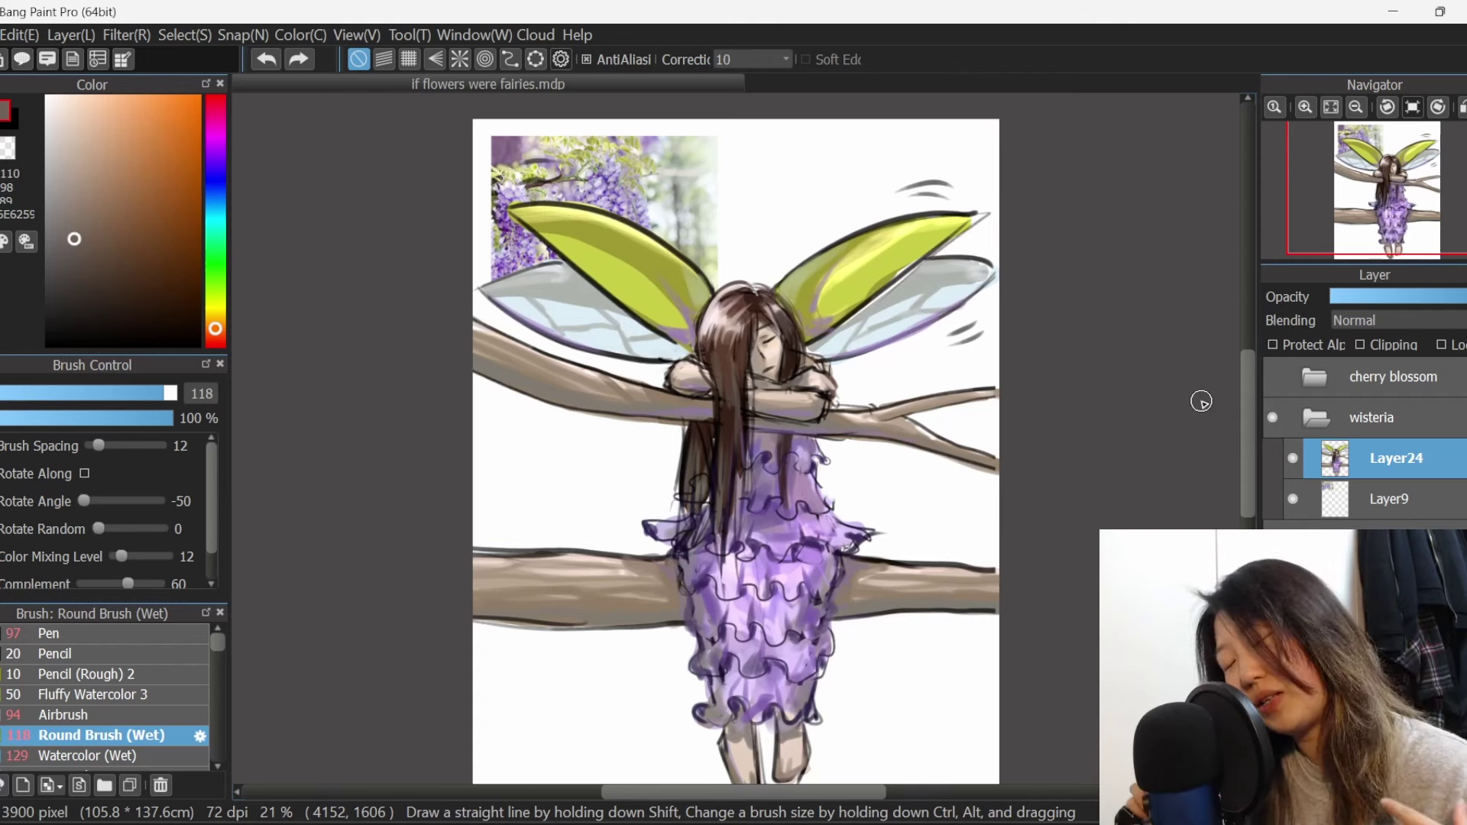
scroll(1238, 417, "down", 1)
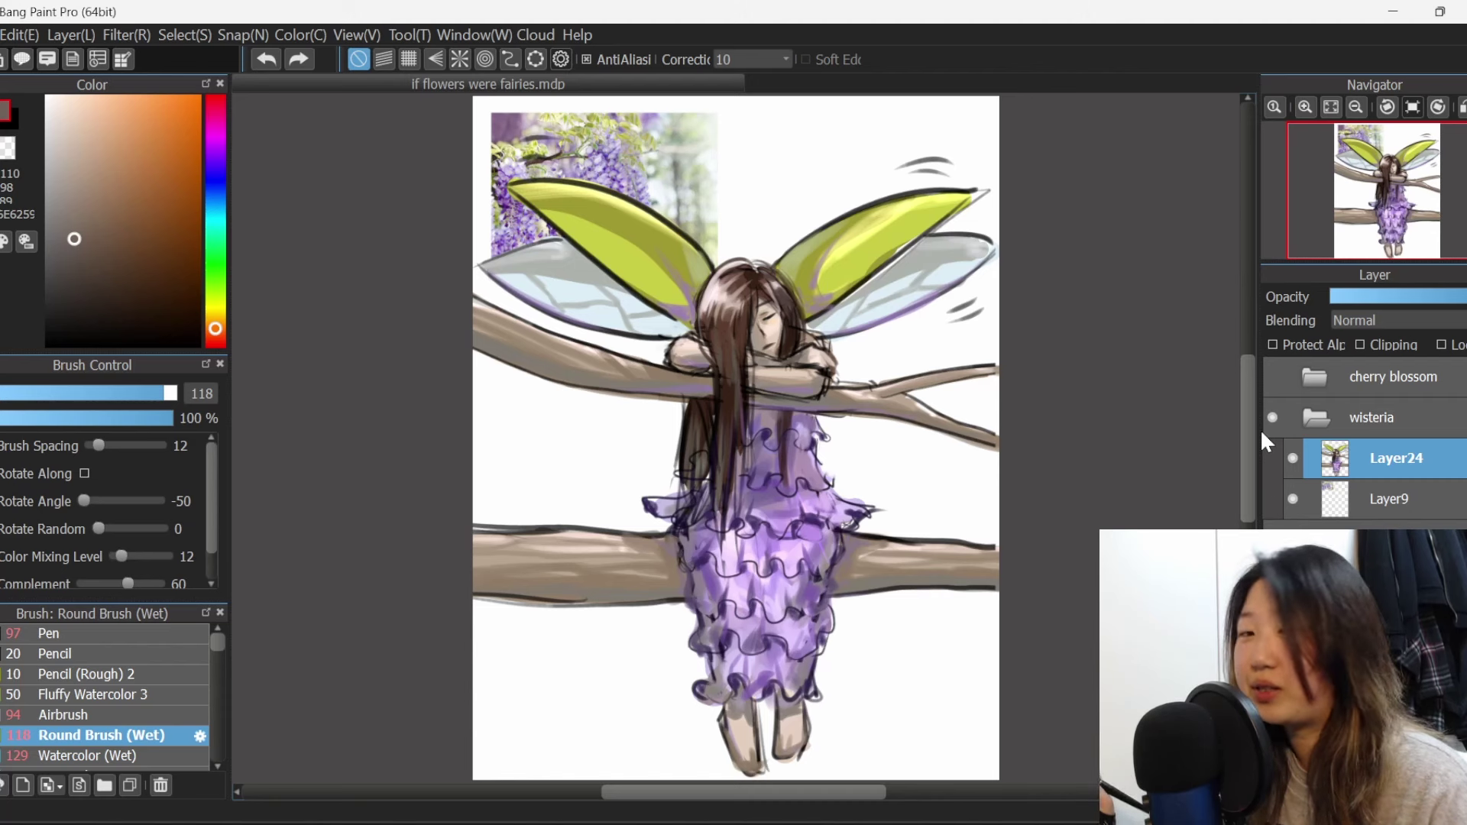
Collapse and hide the wisteria folder, and show and expand the cherry blossom folder.
left_click(1312, 422)
left_click(1274, 418)
left_click(1273, 377)
left_click(1320, 378)
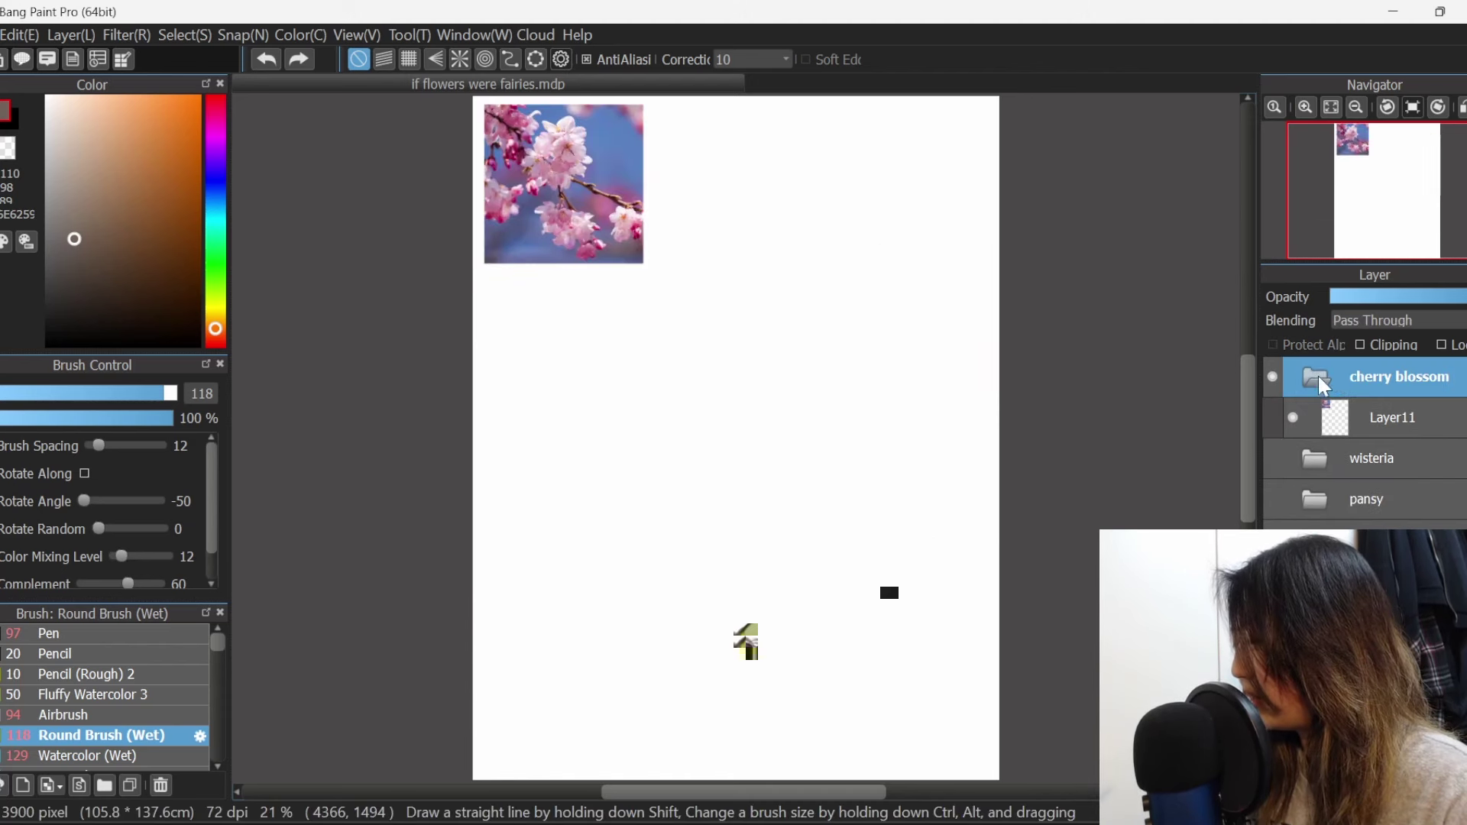
Add a new layer in the cherry blossom folder and place it beneath the reference photo layer.
left_click(1369, 410)
left_click(1275, 785)
left_click_drag(1387, 460, 1391, 421)
left_click(1392, 452)
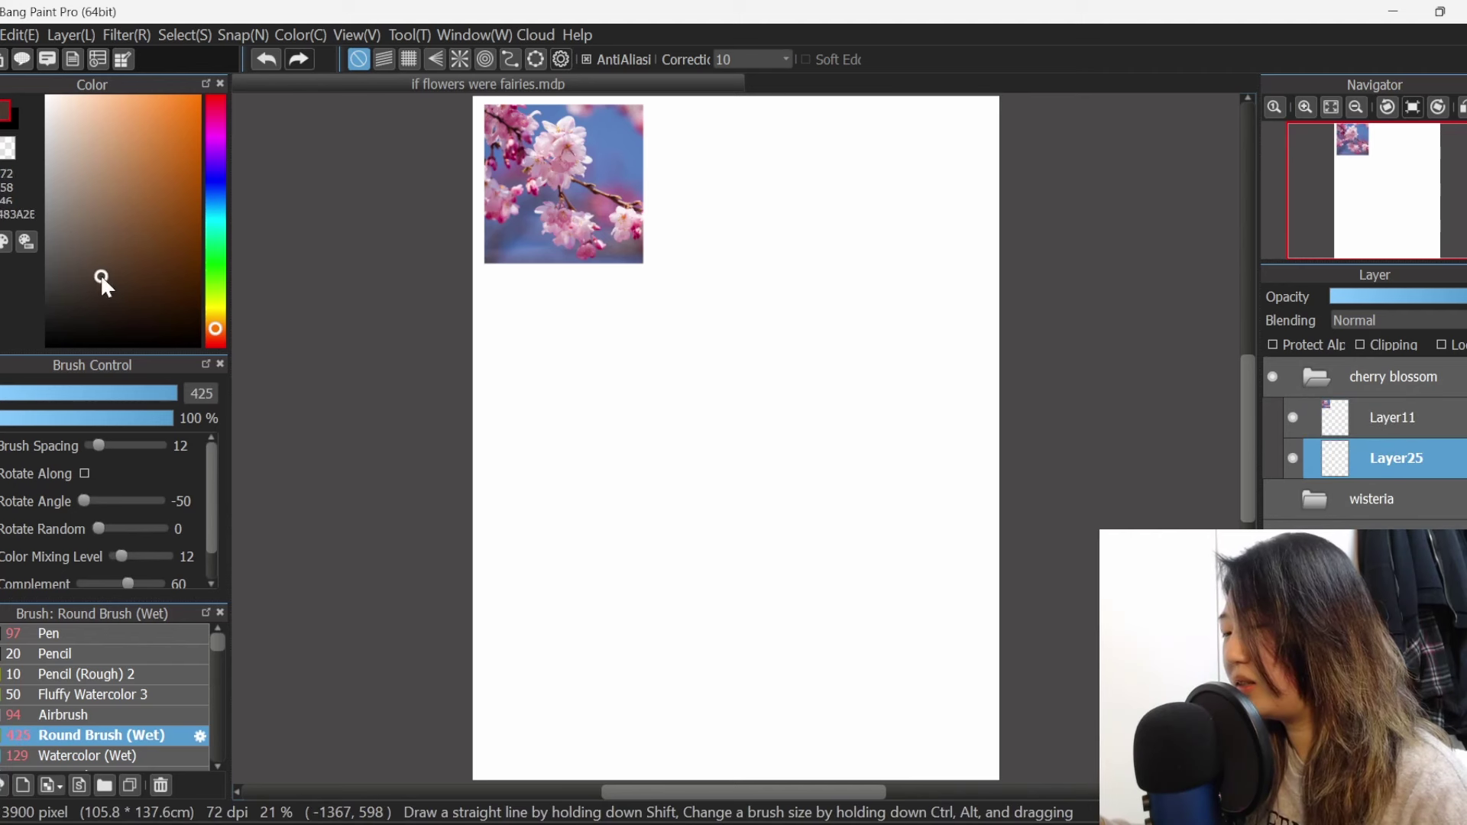
Sketch the cherry blossom fairy's head, scalloped-collar coat and outstretched arms in dark grey #242424 with the Round Brush (Wet) at size 90.
left_click_drag(100, 271, 79, 323)
left_click_drag(168, 400, 217, 394)
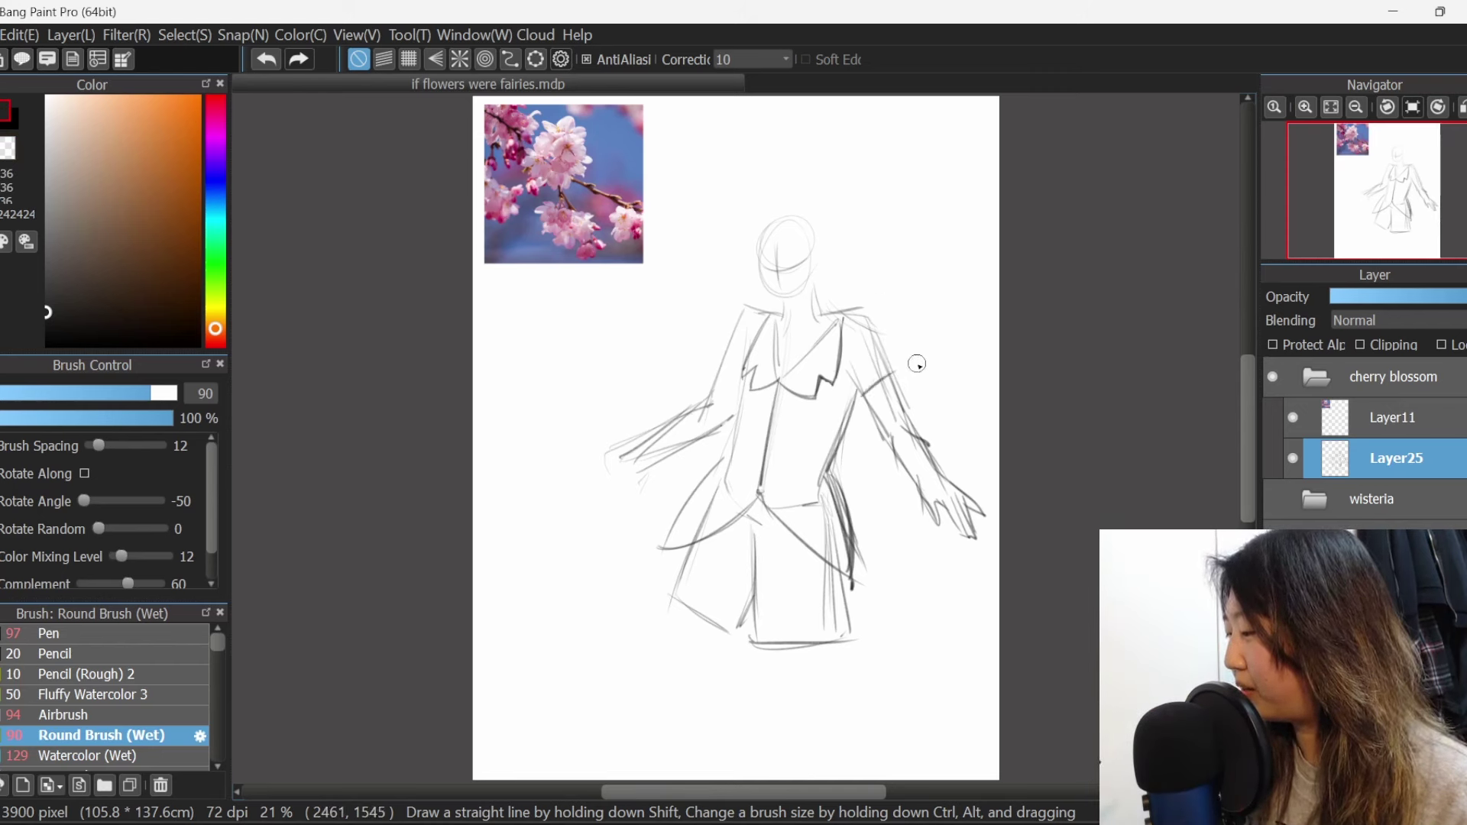
key("ctrl+z")
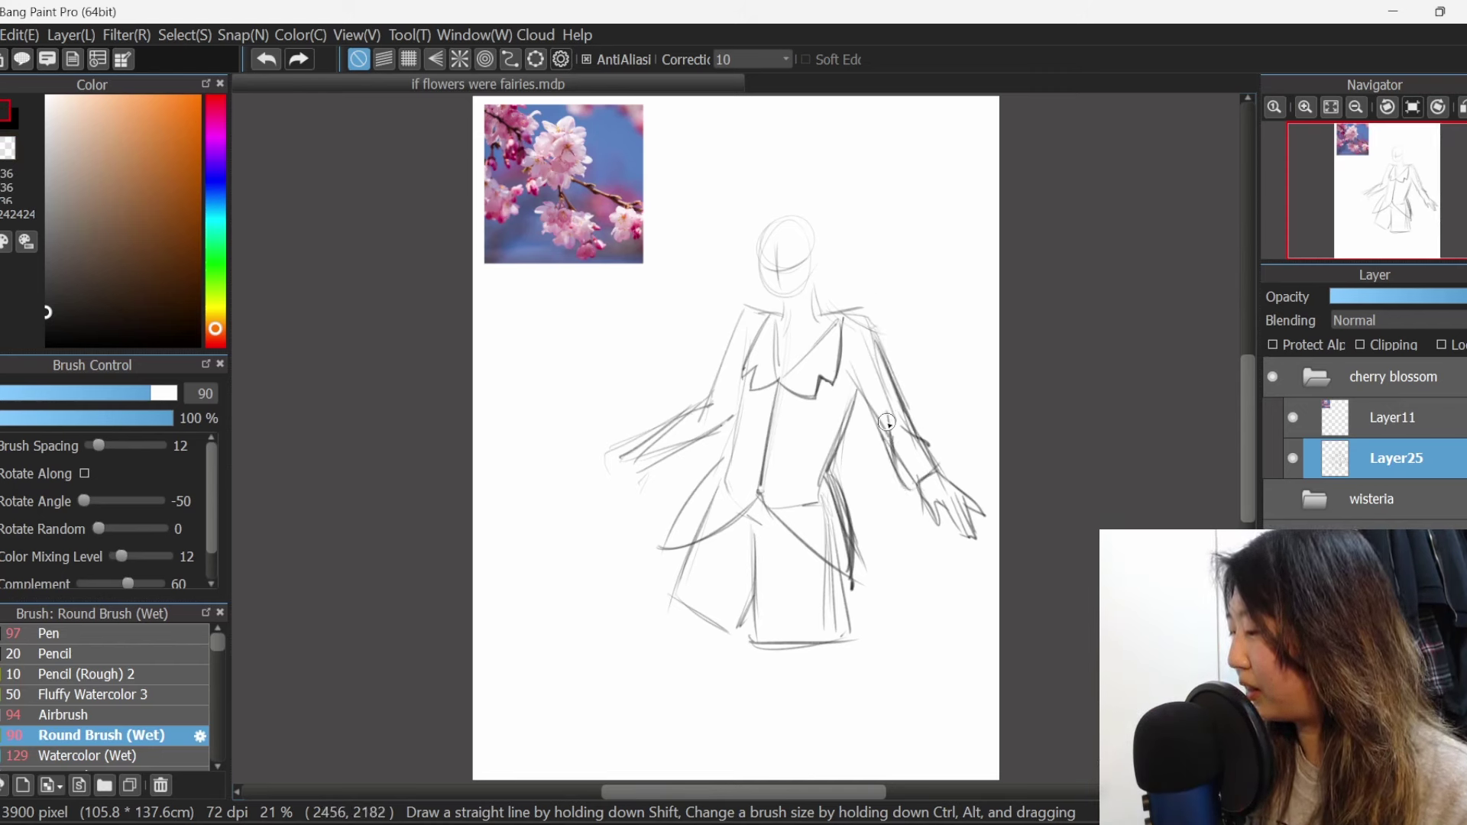
left_click_drag(886, 422, 902, 480)
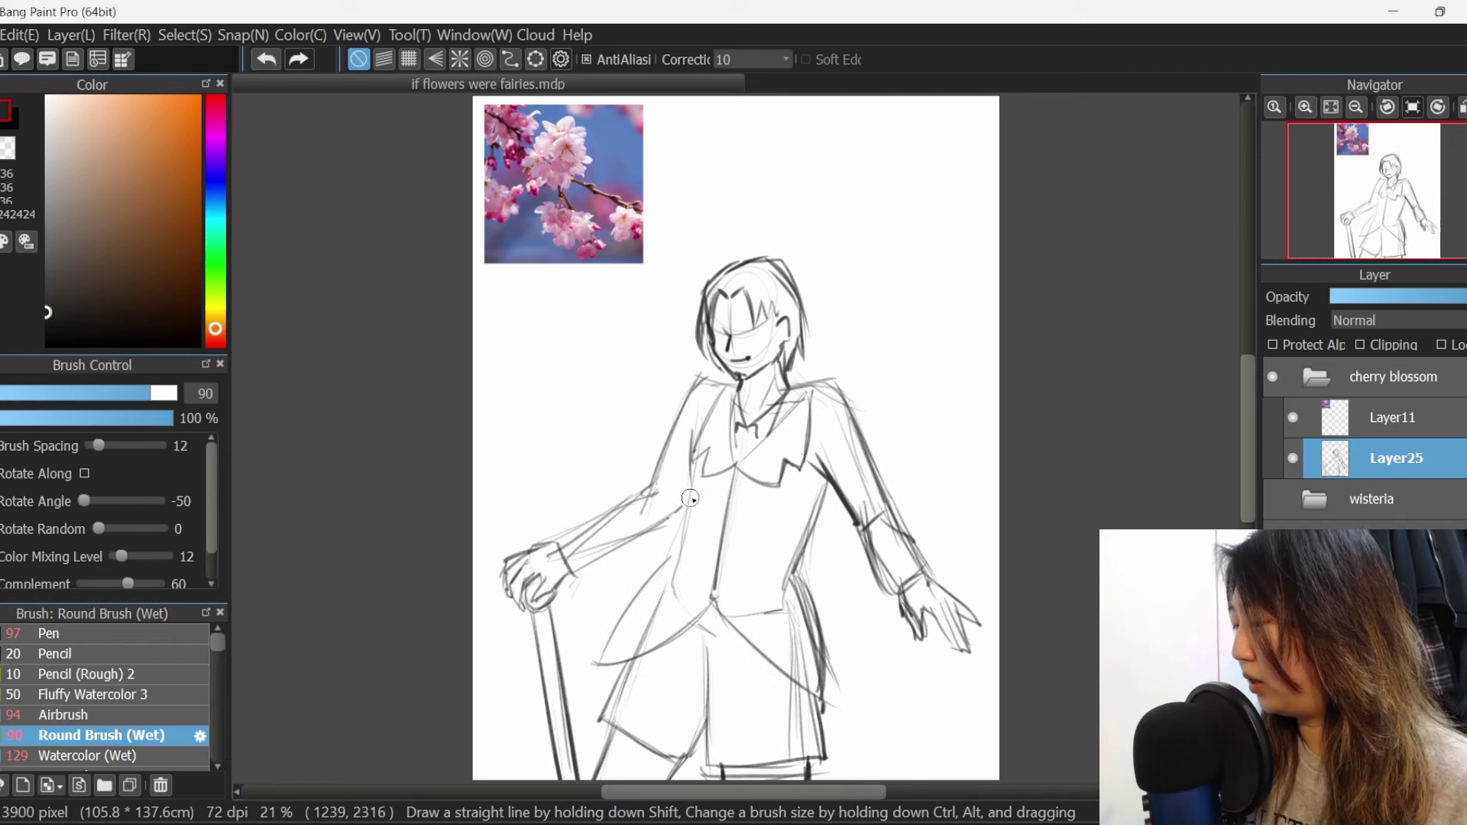
Strengthen the side contours of the fairy's waisted coat and draw two flower-shaped buttons down its front.
key("ctrl+z")
mouse_move(691, 439)
left_mouse_down()
mouse_move(682, 524)
mouse_move(606, 655)
left_mouse_up()
left_click_drag(801, 567, 827, 683)
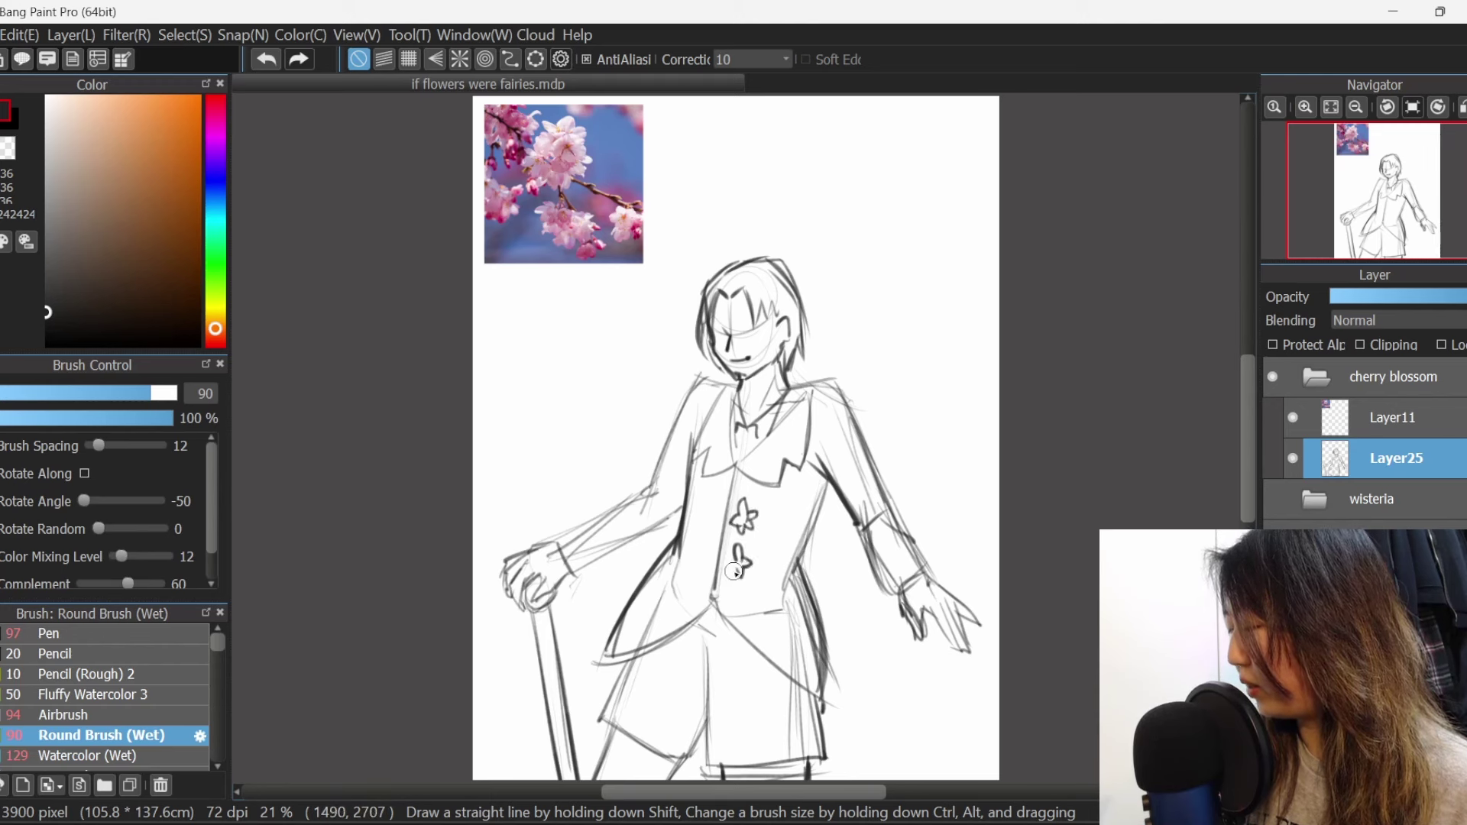
Erase the fairy's free arm, opposite the cane, with the transparent colour at size 452.
mouse_move(973, 655)
left_mouse_down()
mouse_move(966, 681)
mouse_move(907, 675)
mouse_move(848, 470)
left_mouse_up()
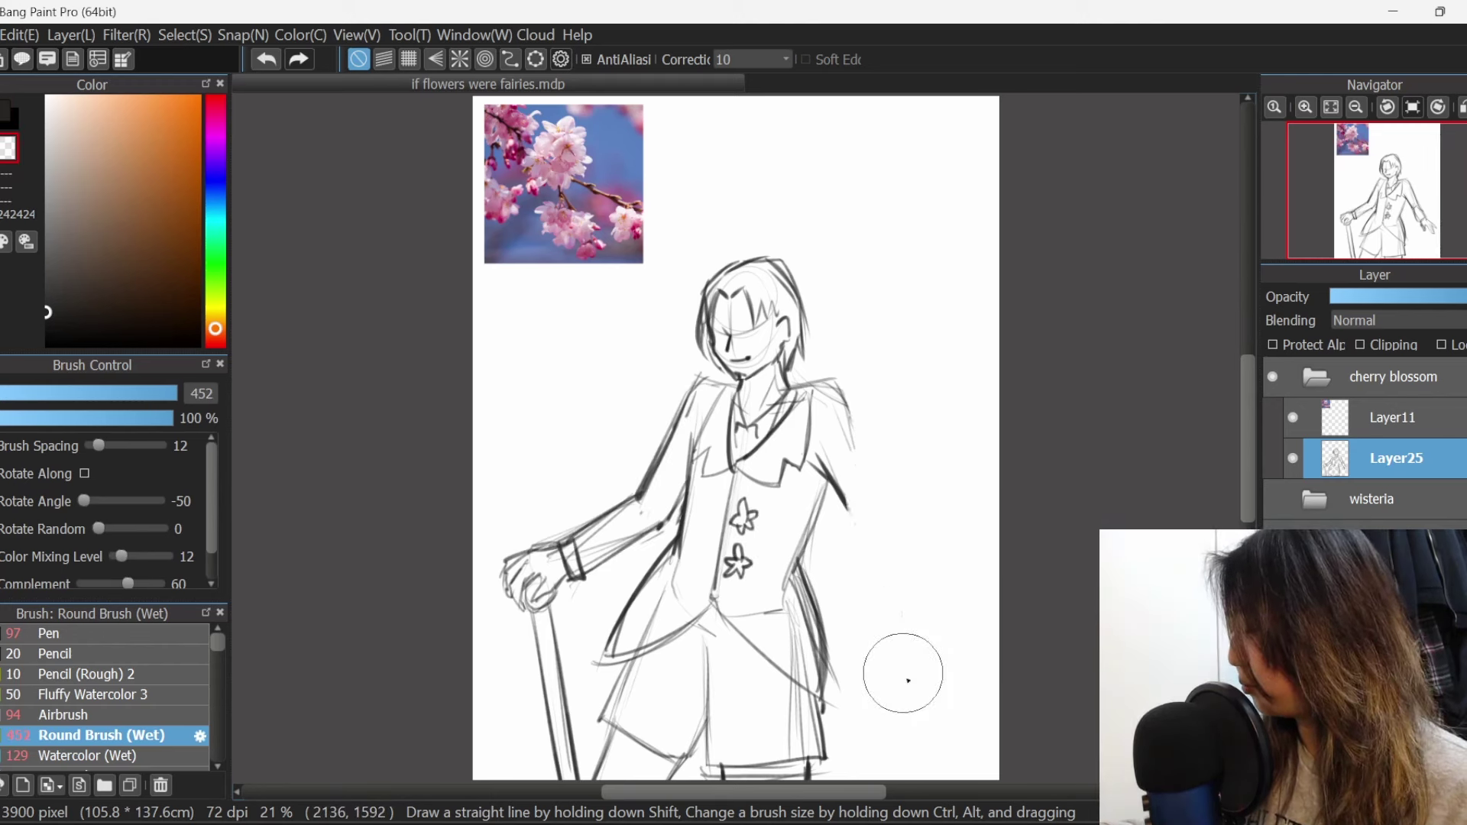
left_click_drag(844, 413, 869, 548)
left_click(6, 112)
Try to redraw the free arm bent at the elbow with the hand at the hip, using the brush at size 141.
left_click_drag(916, 523, 822, 614)
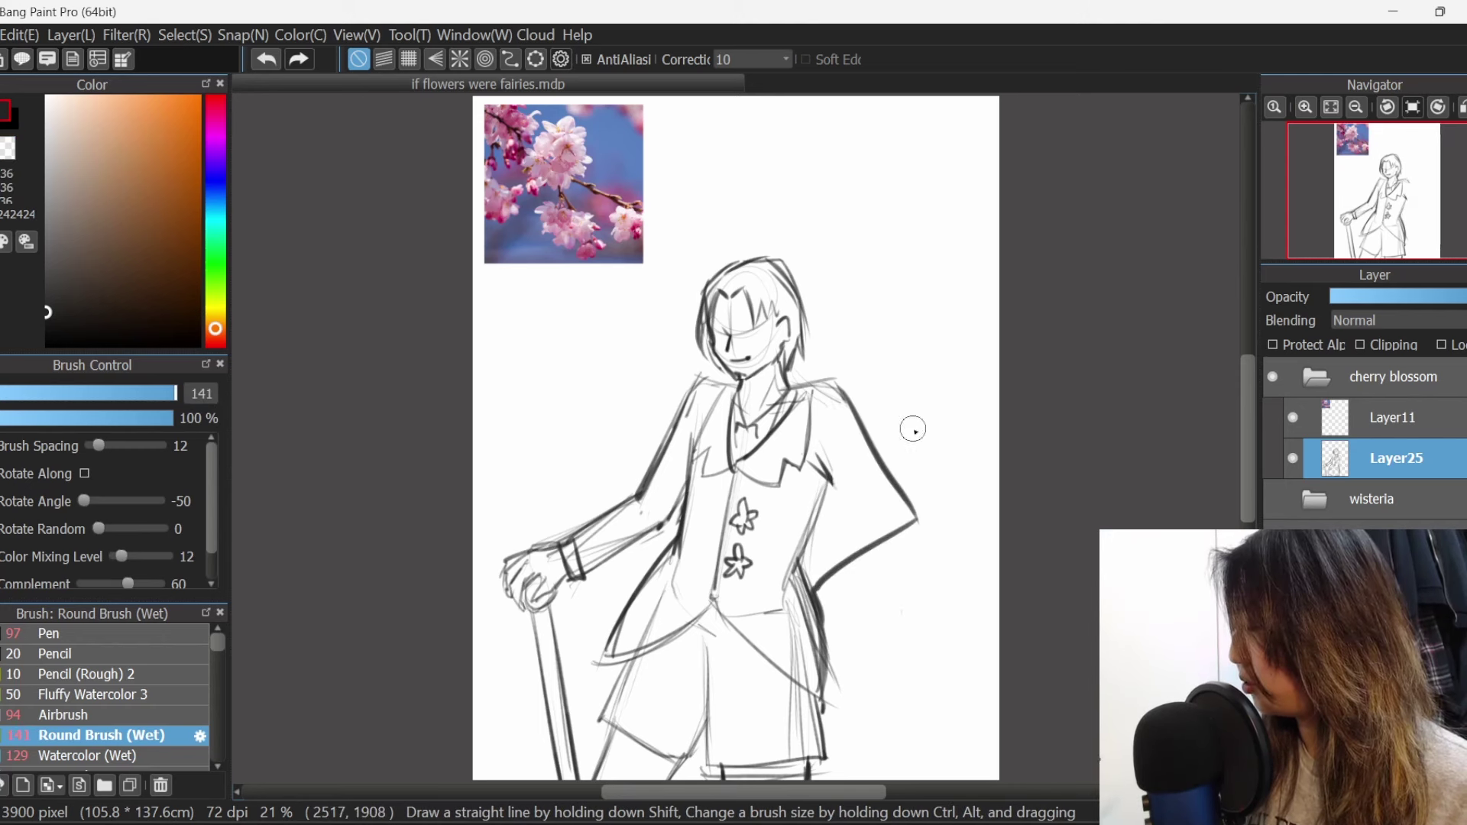
key("ctrl+z")
left_click_drag(919, 524, 812, 604)
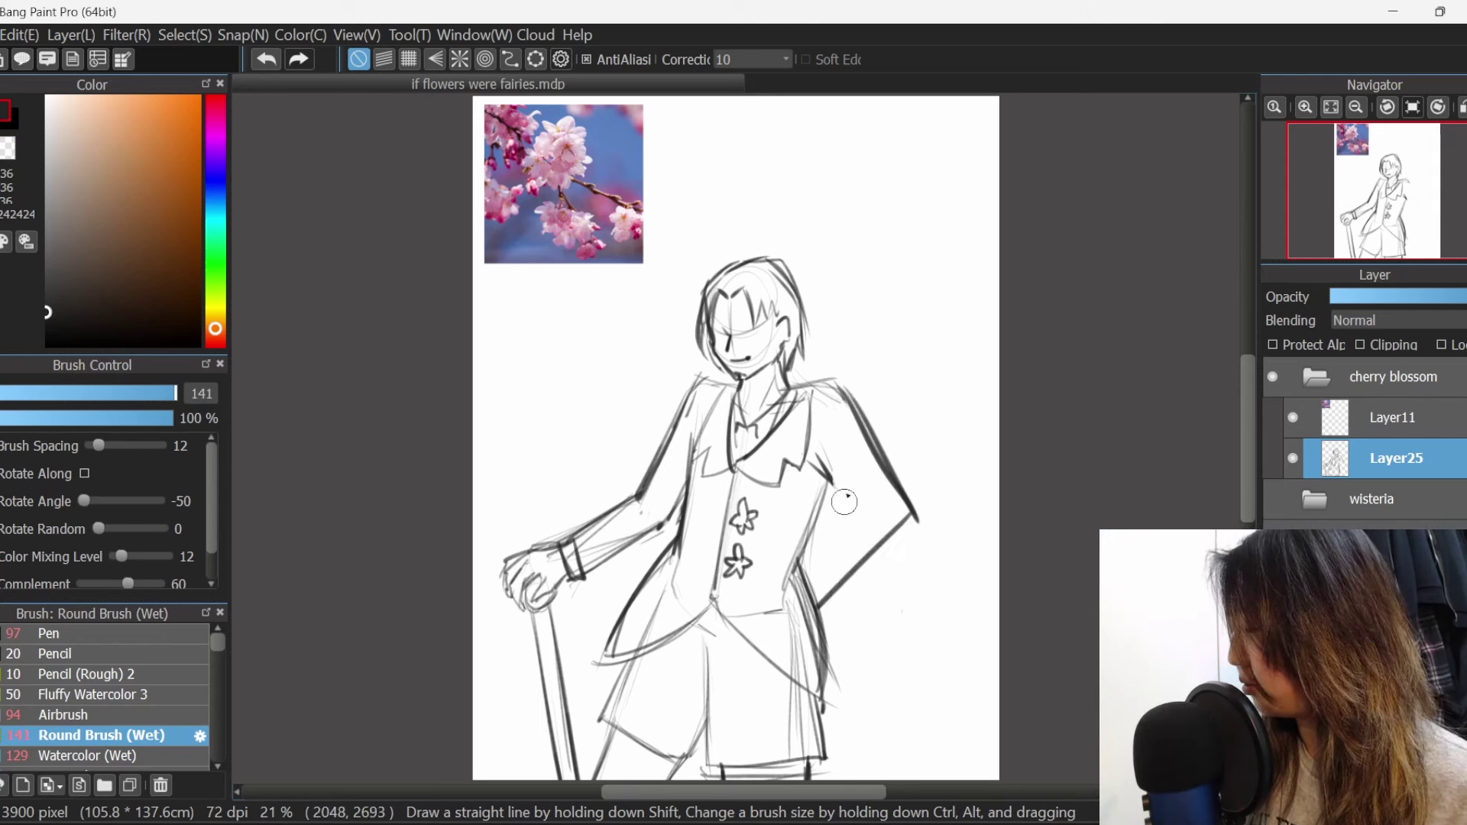
mouse_move(812, 453)
left_mouse_down()
mouse_move(847, 521)
mouse_move(825, 542)
mouse_move(816, 597)
mouse_move(804, 571)
mouse_move(802, 611)
mouse_move(835, 632)
mouse_move(832, 602)
left_mouse_up()
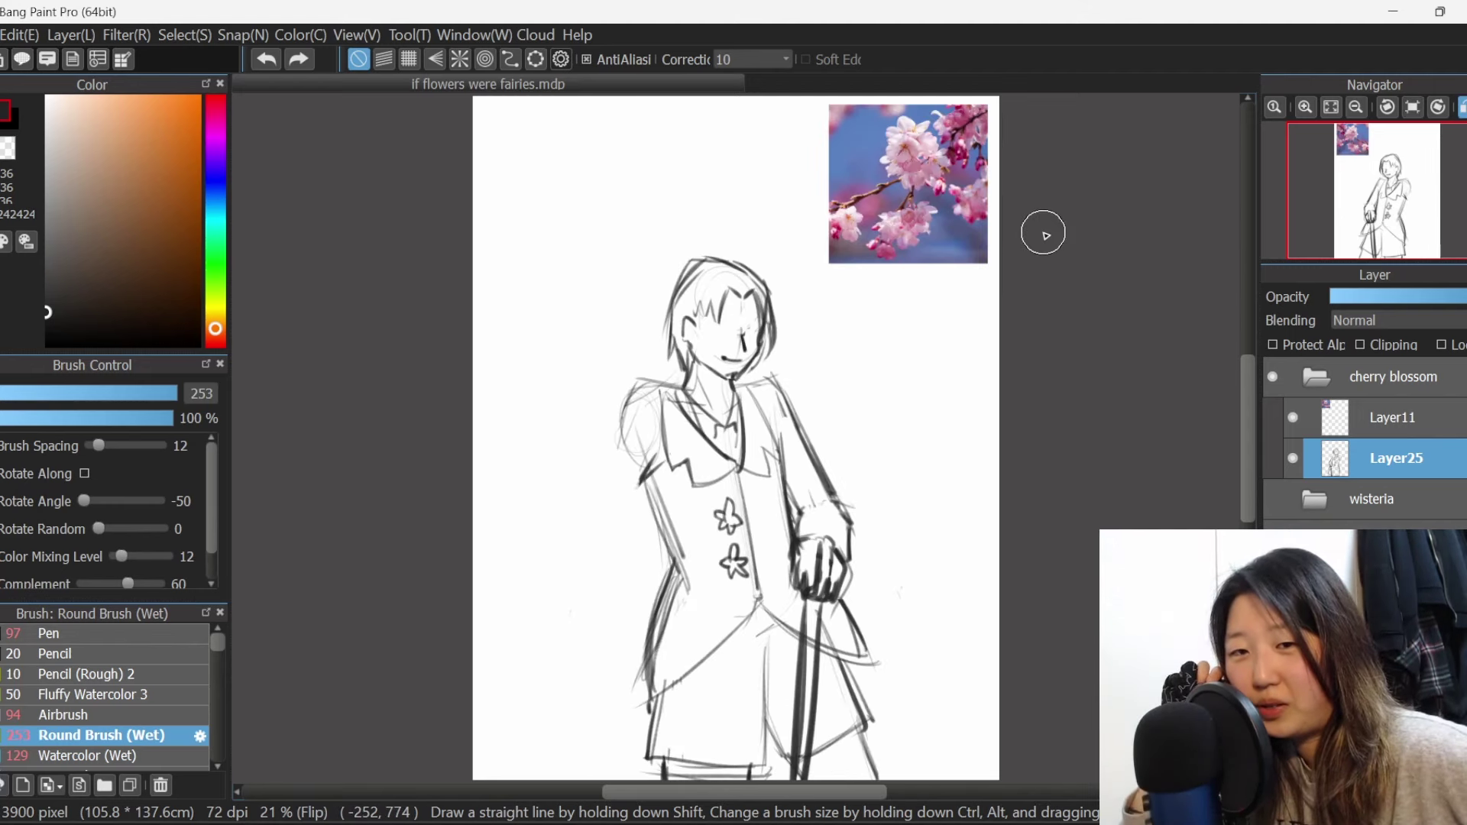
Redraw the free arm stretched outward with an open hand and sketch thick tree branches around the fairy at size 125.
left_click(1356, 107)
left_click(1461, 107)
left_click_drag(814, 404, 839, 479)
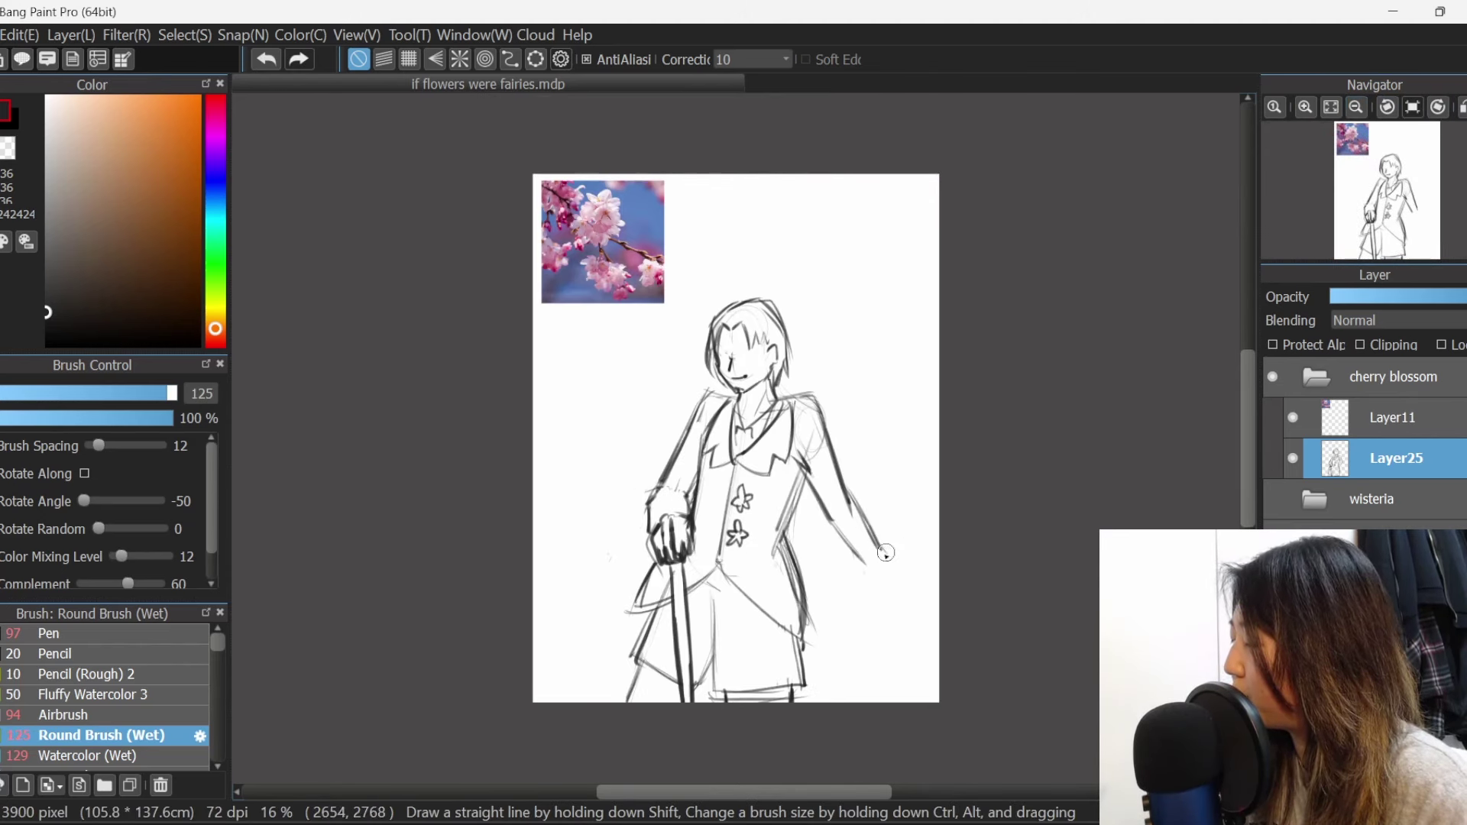
left_click_drag(846, 546, 859, 559)
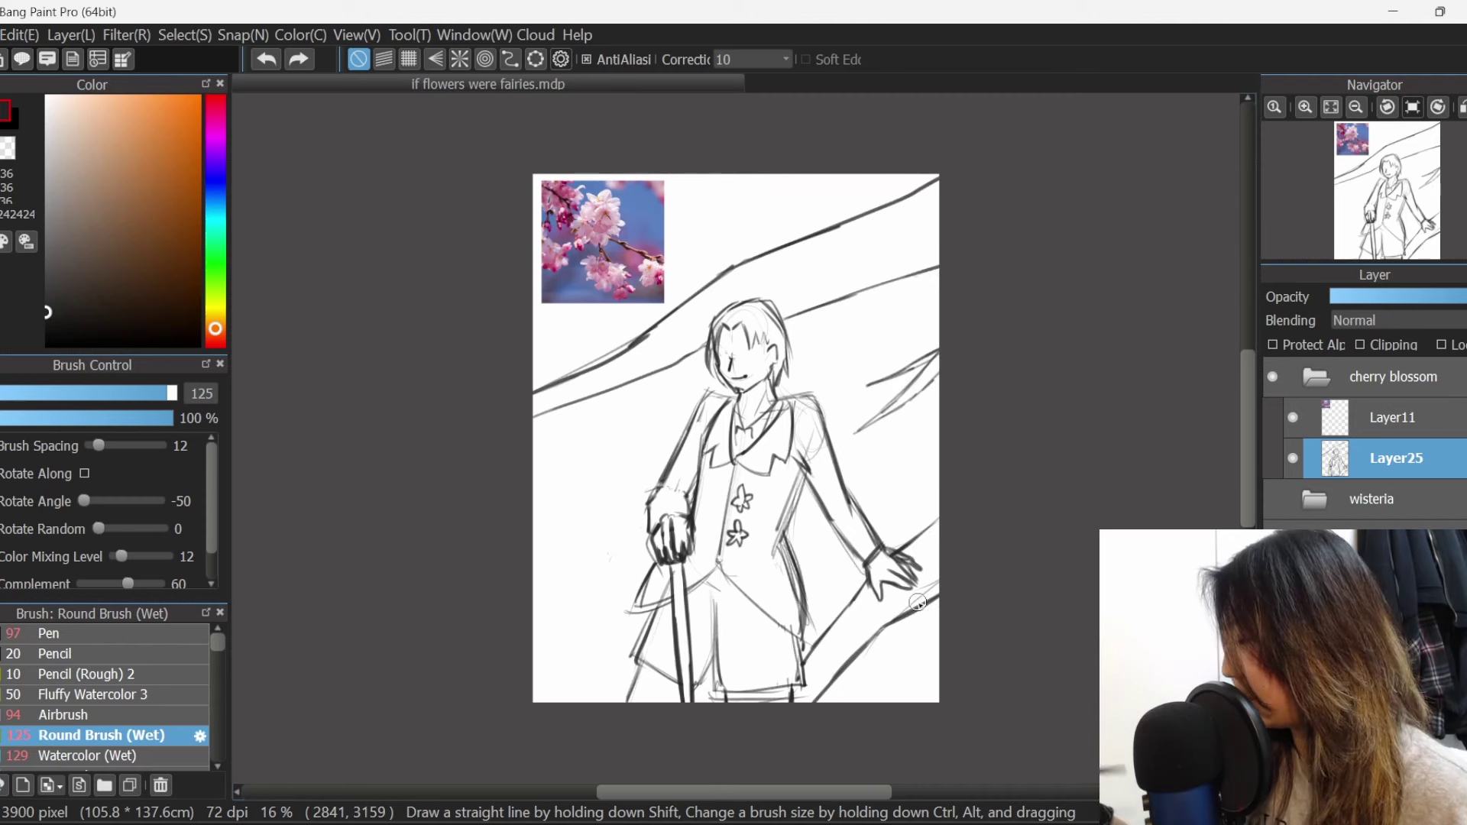
left_click_drag(787, 394, 893, 340)
key("ctrl+z")
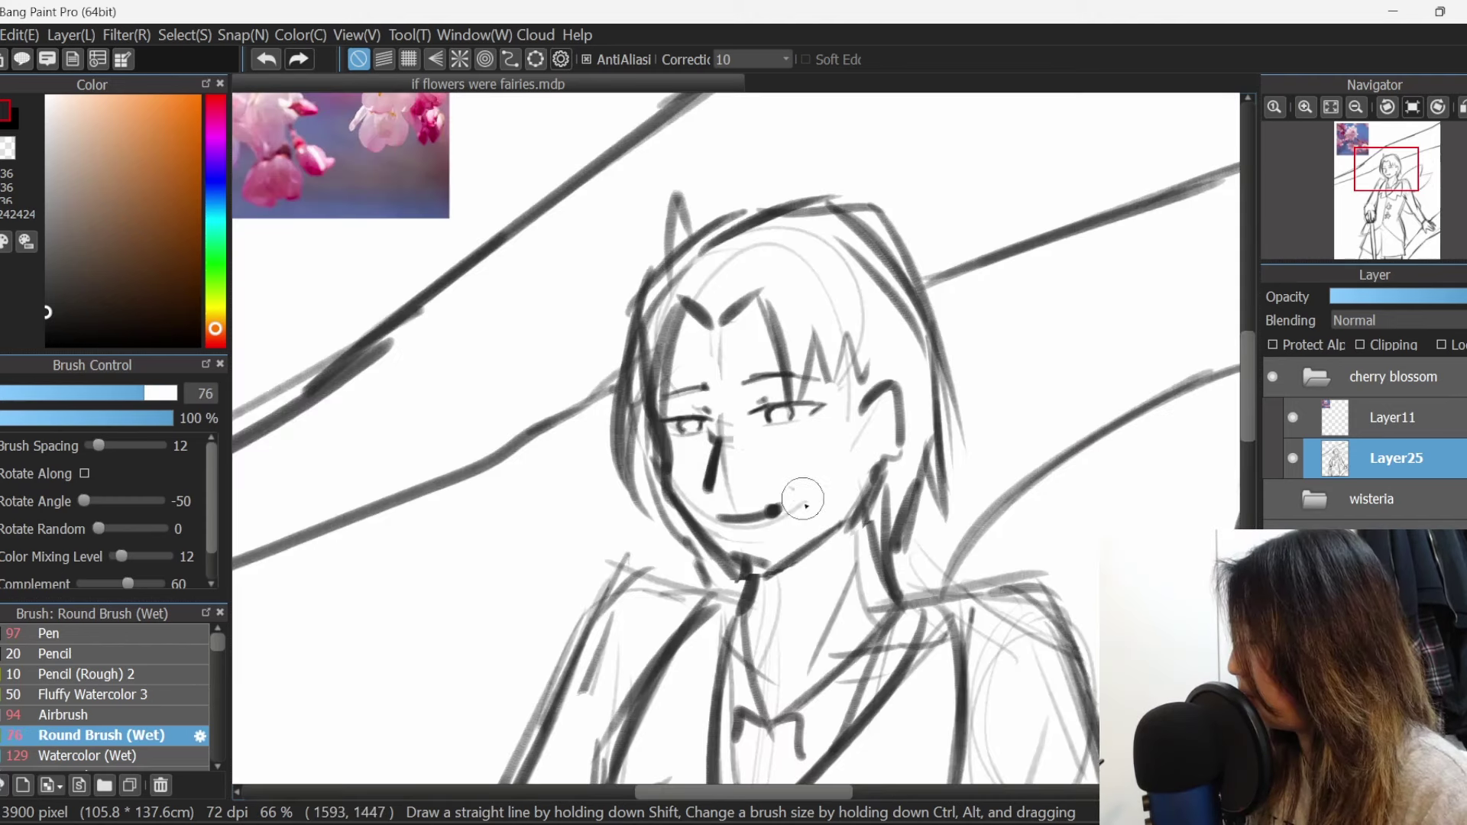
Draw wrinkles on the fairy's cheek and under the eye at size 76, and erase the construction lines inside the hair outline.
left_click_drag(789, 487, 812, 509)
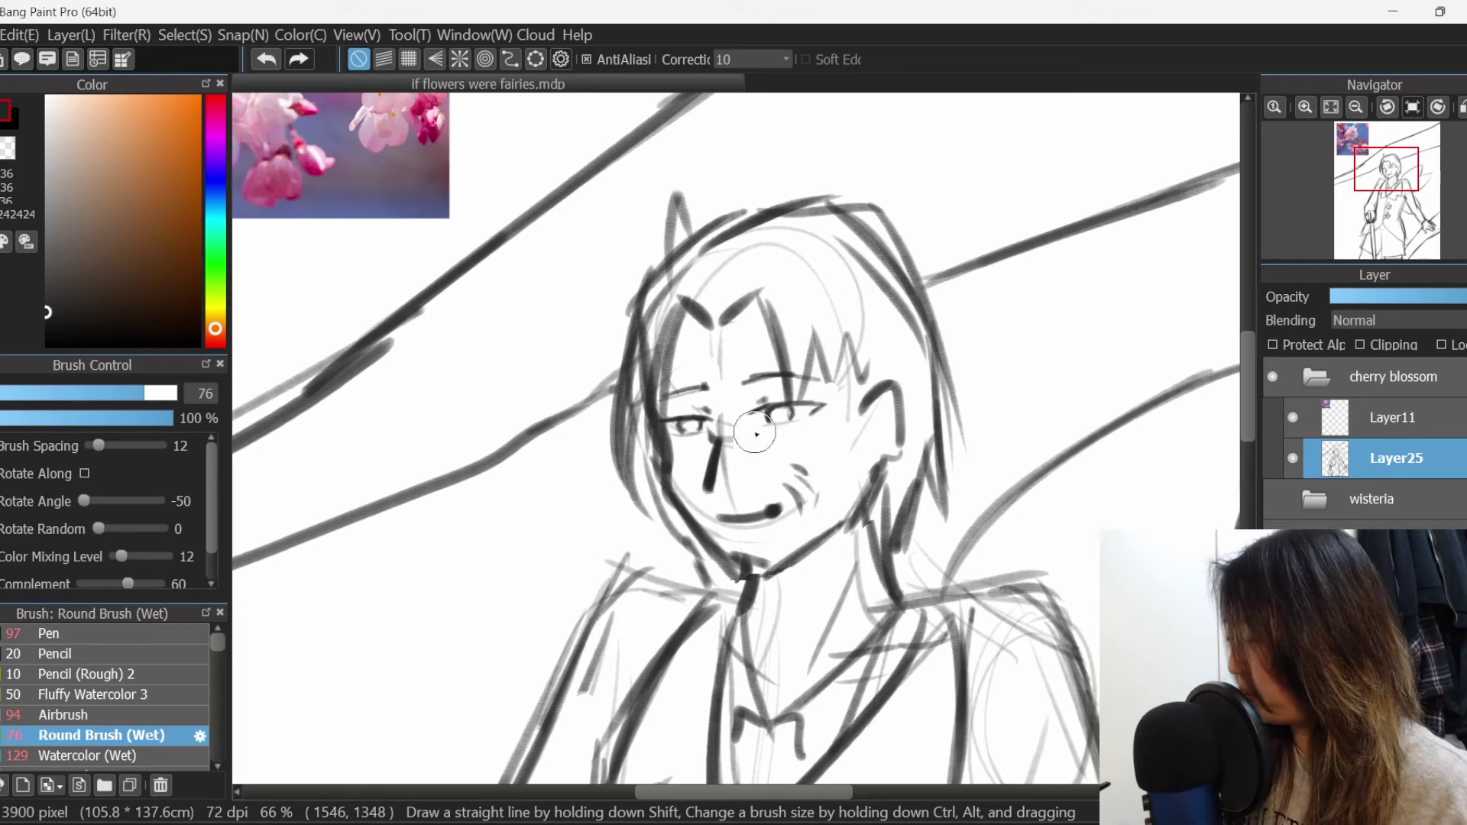
left_click_drag(753, 425, 773, 439)
key("z")
left_click_drag(688, 302, 809, 241)
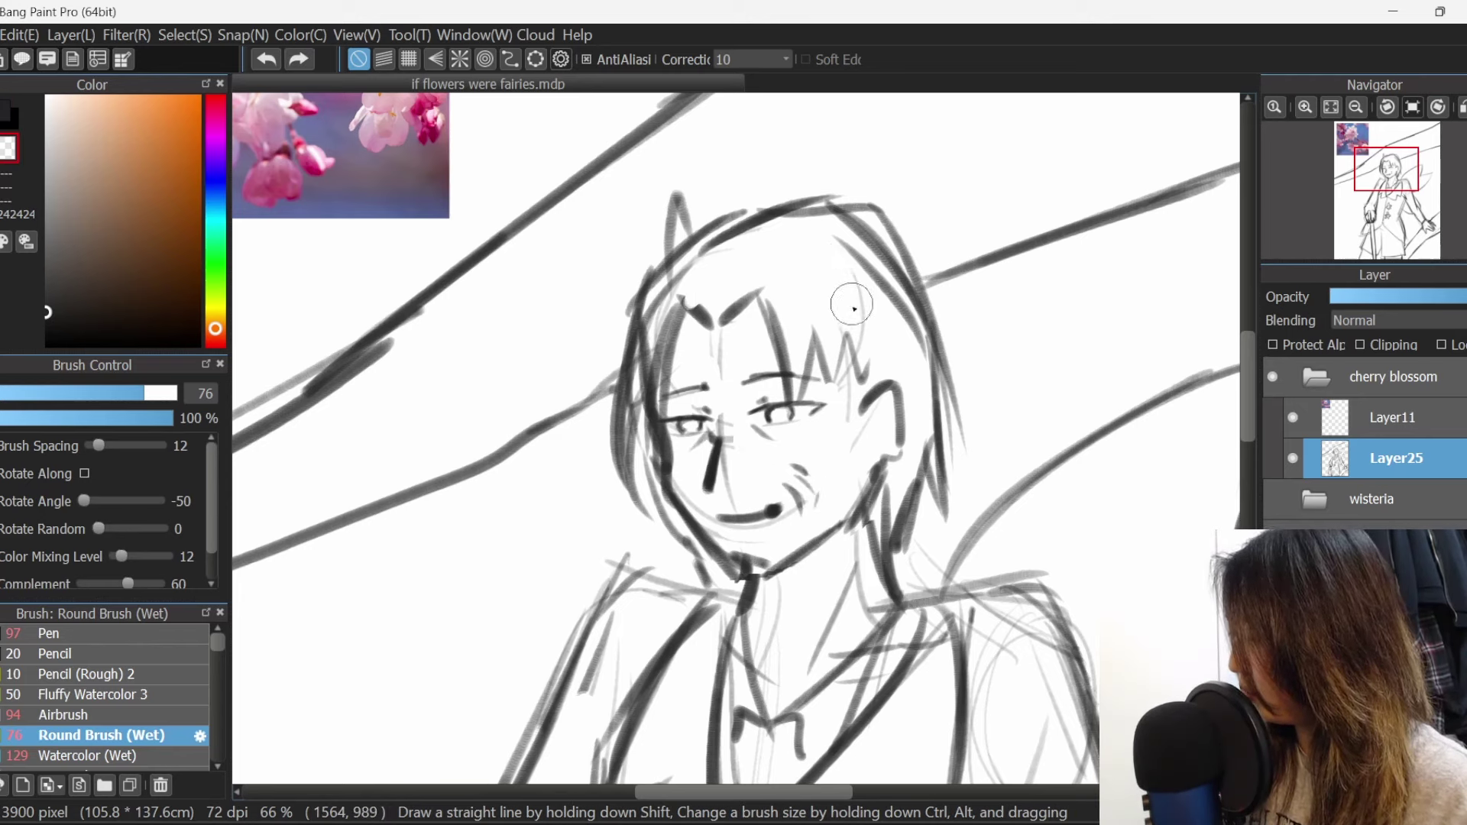
mouse_move(725, 210)
left_mouse_down()
mouse_move(859, 186)
mouse_move(909, 306)
mouse_move(901, 278)
mouse_move(838, 227)
mouse_move(921, 333)
left_mouse_up()
left_click_drag(840, 195, 924, 251)
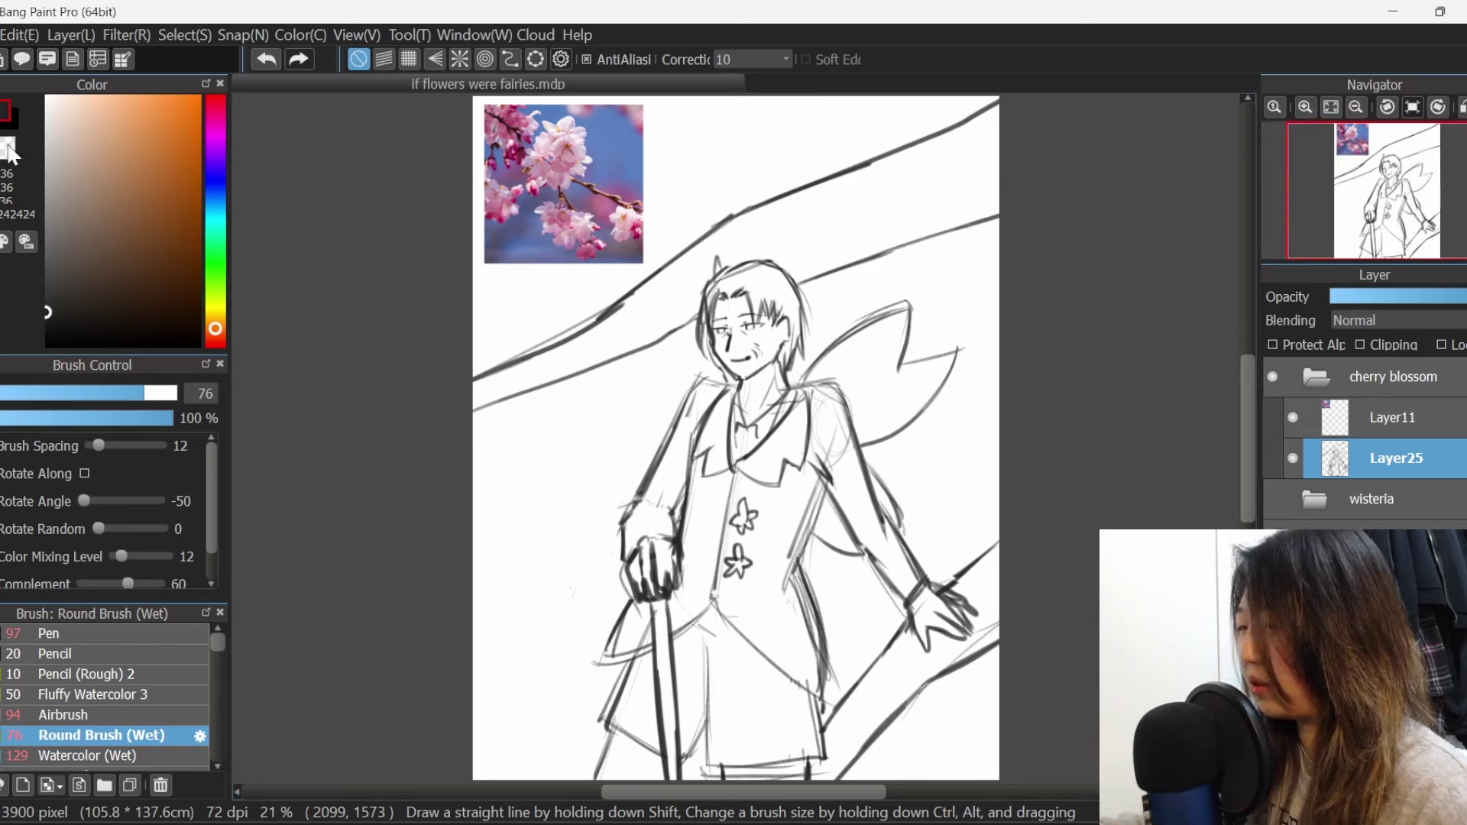
Clean up rough sketch lines with the transparent colour at size 318 and enlarge the figure on the canvas.
left_click(9, 148)
left_click(166, 396)
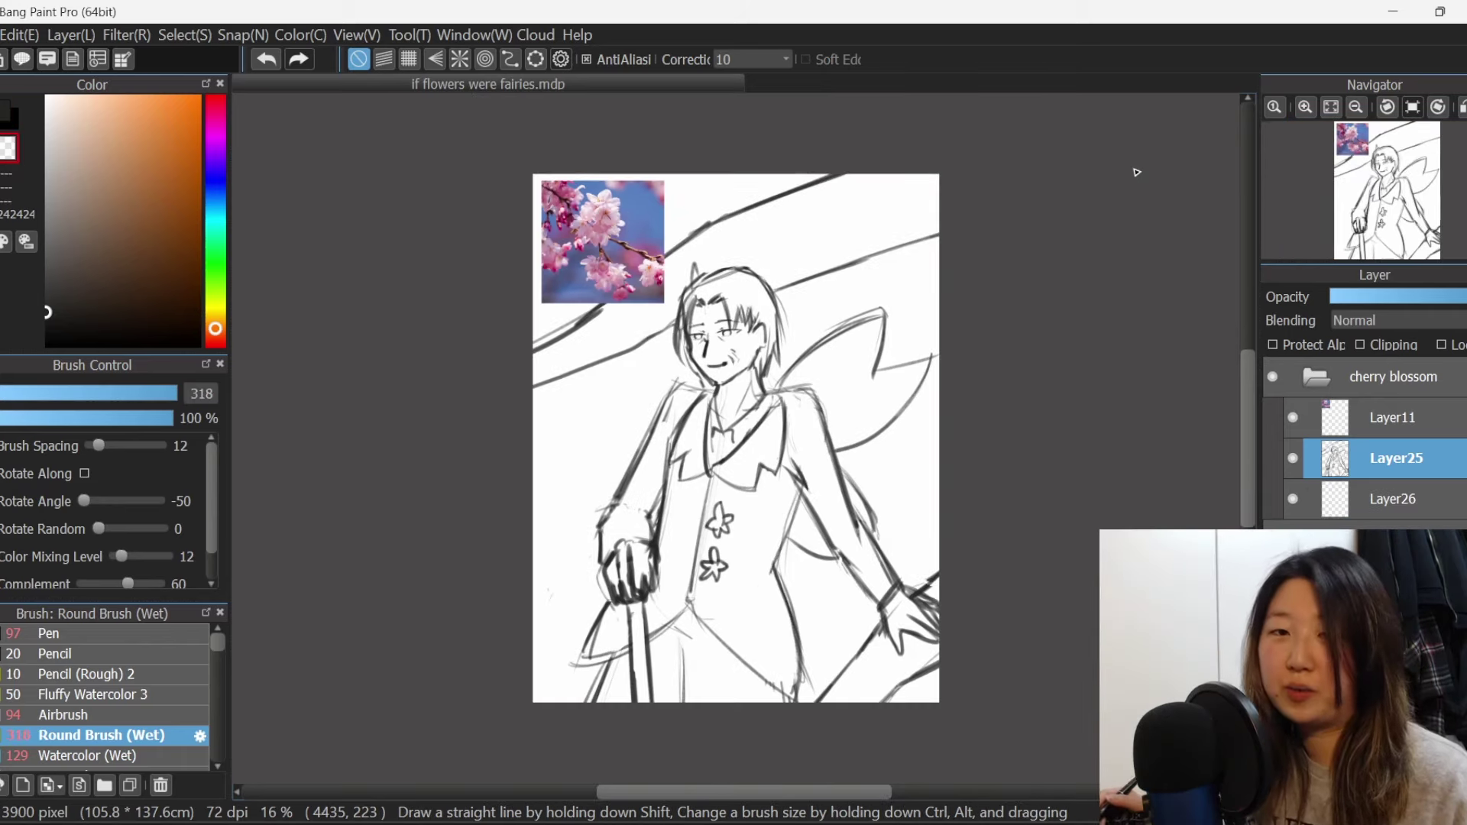
Colour the coat in pinks, the skin brown and the hair grey #C0C0C0 beneath the sketch with the Pen at size 278.
left_click(1331, 108)
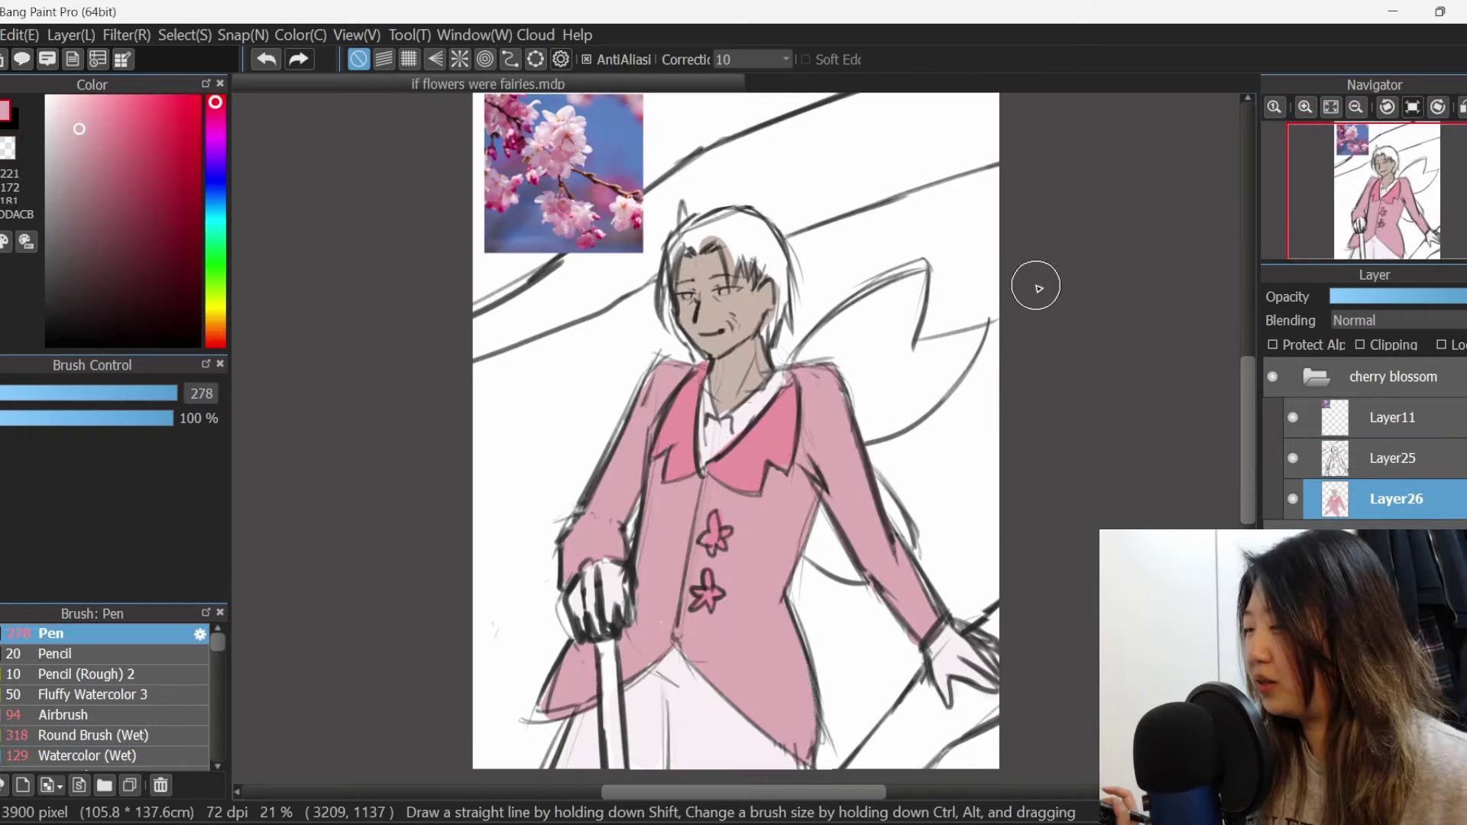
left_click(47, 157)
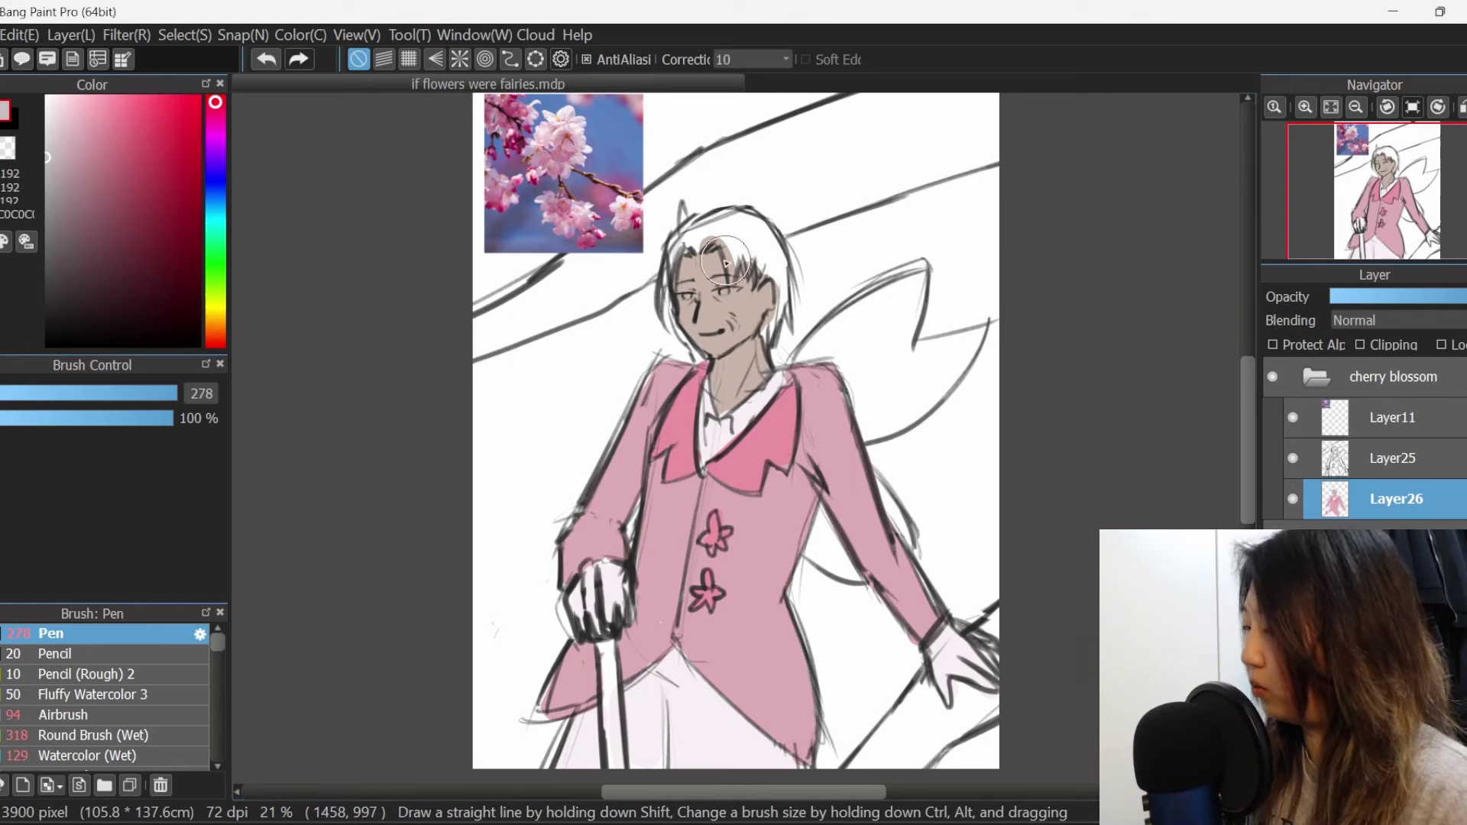
mouse_move(723, 243)
left_mouse_down()
mouse_move(699, 238)
mouse_move(728, 232)
mouse_move(757, 260)
mouse_move(788, 252)
mouse_move(771, 332)
mouse_move(775, 320)
left_mouse_up()
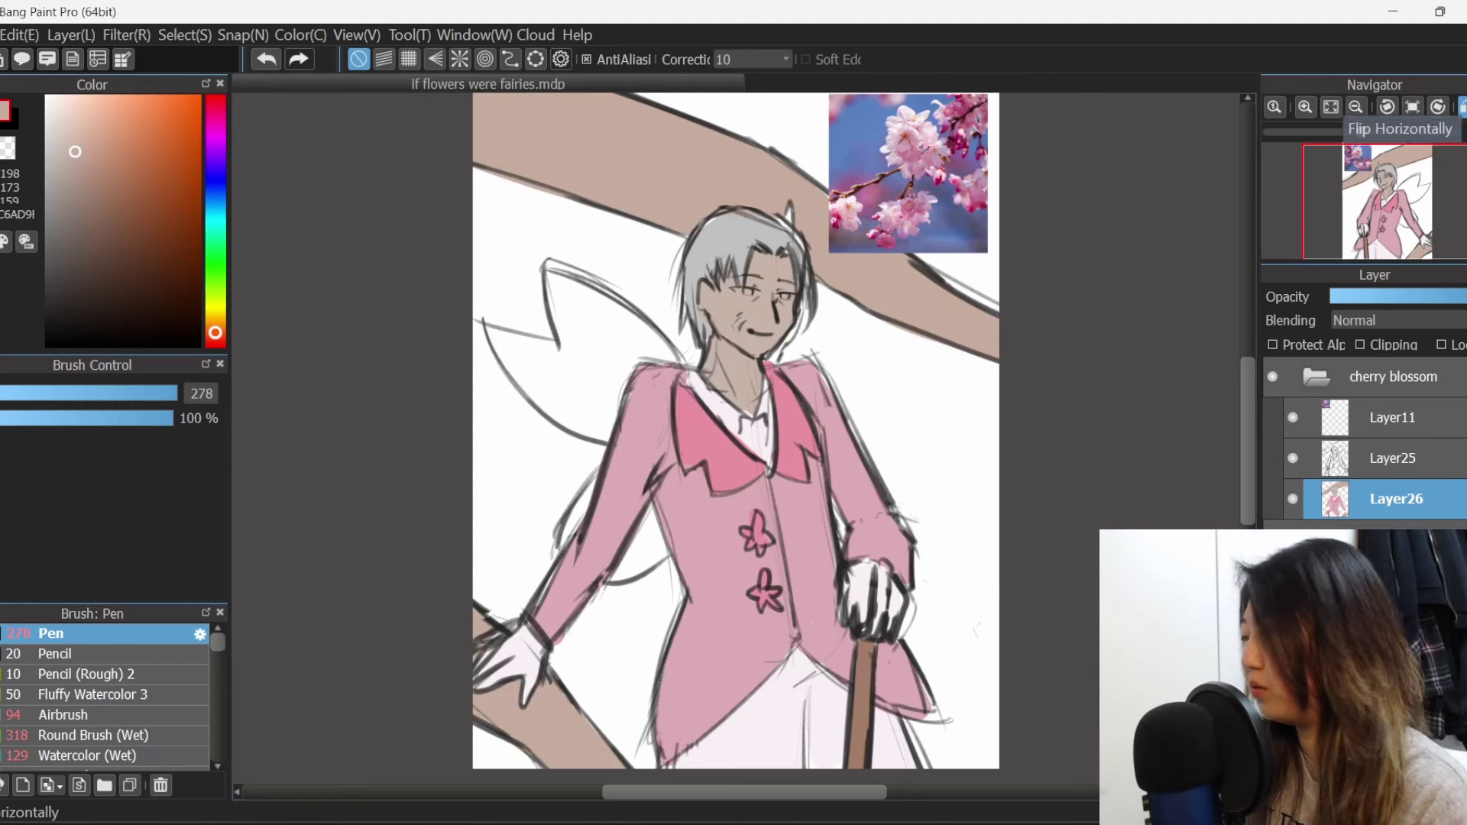
Mirror the view and colour the wings pale blue #CFDAE3 on the colour layer beneath the sketch with the Pen at size 278.
left_click(1462, 107)
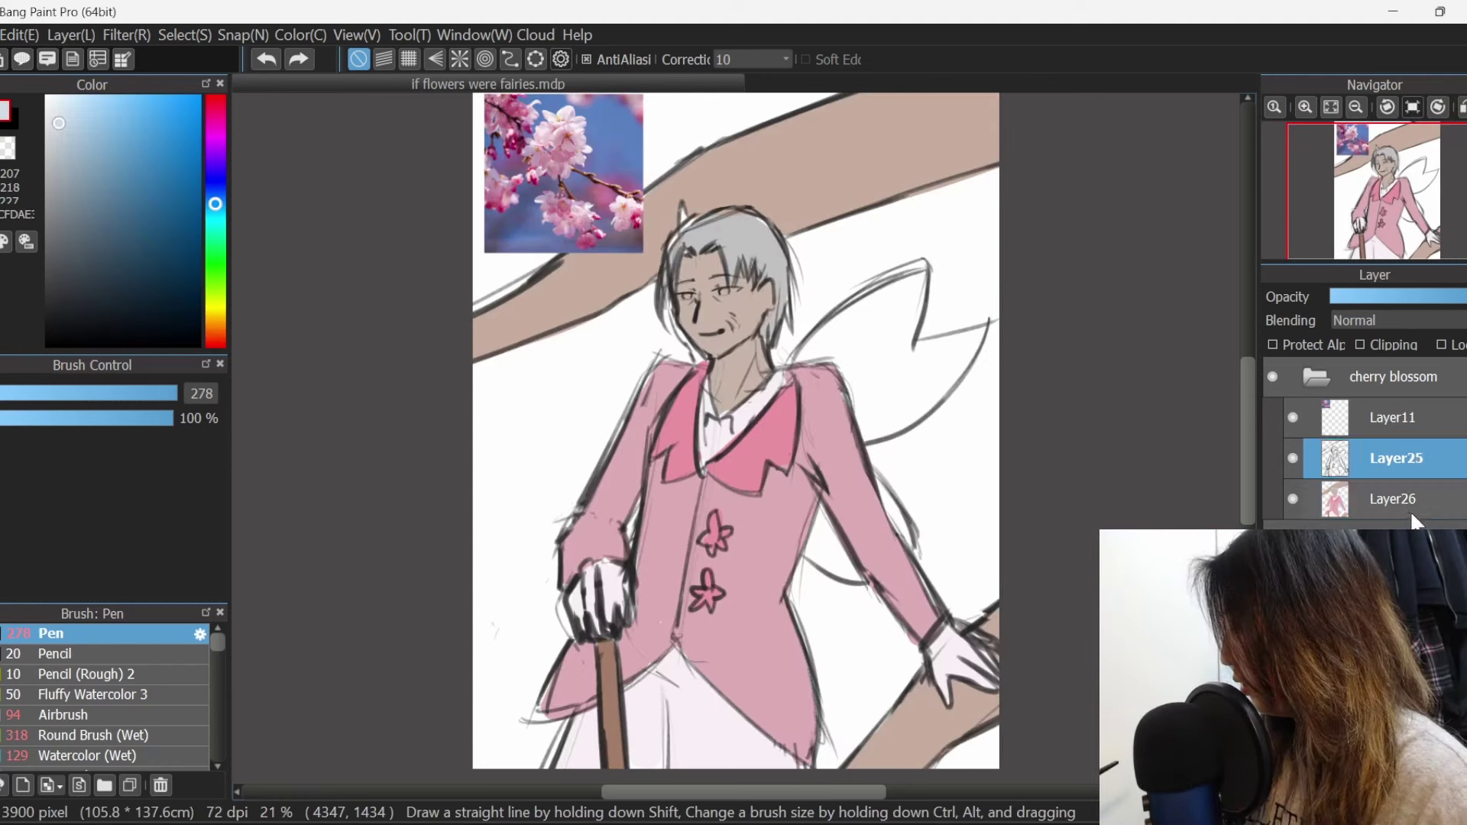
left_click(1411, 511)
mouse_move(800, 348)
left_mouse_down()
mouse_move(888, 292)
mouse_move(853, 325)
left_mouse_up()
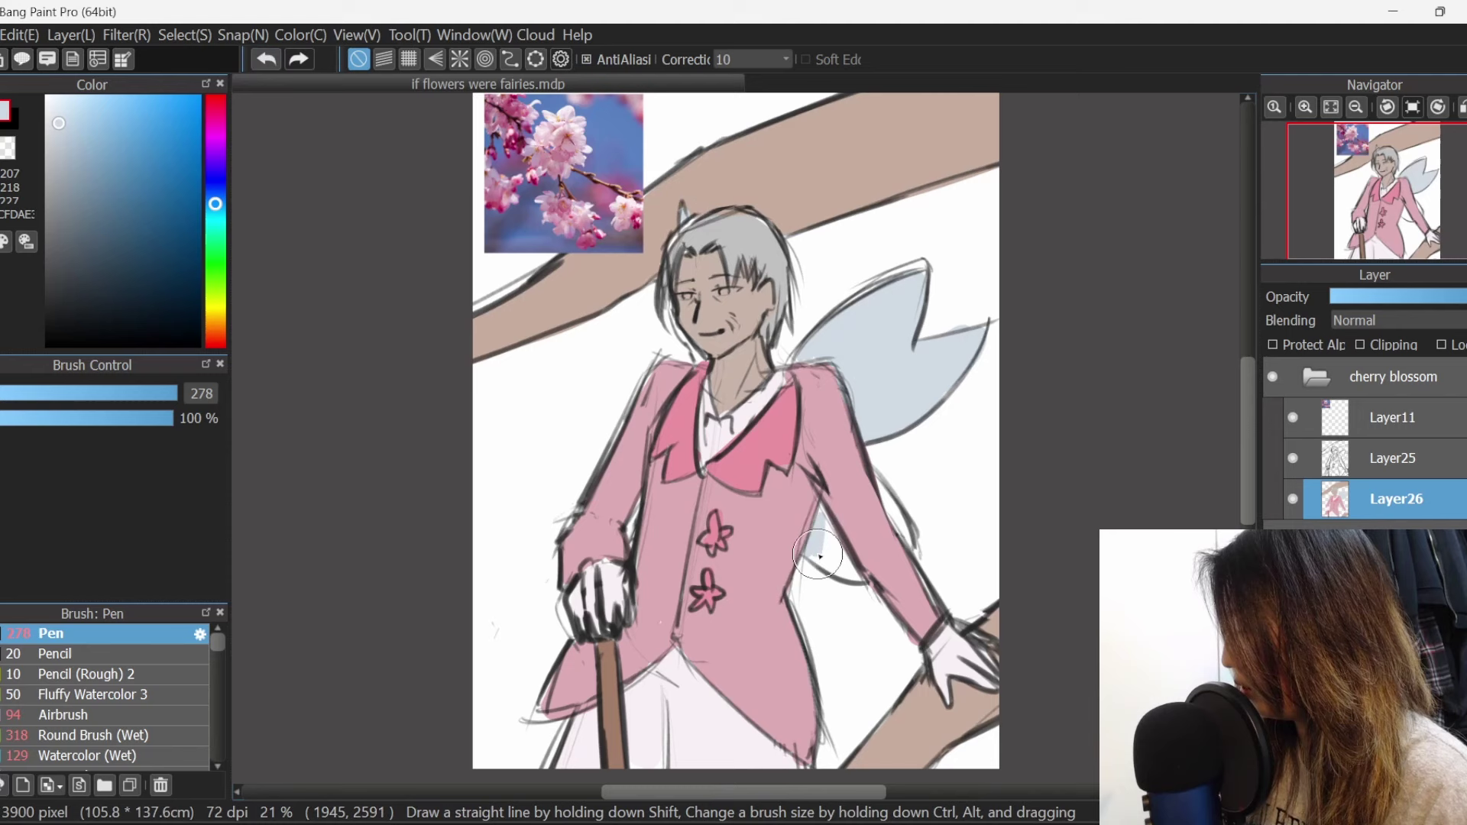
left_click_drag(819, 557, 858, 578)
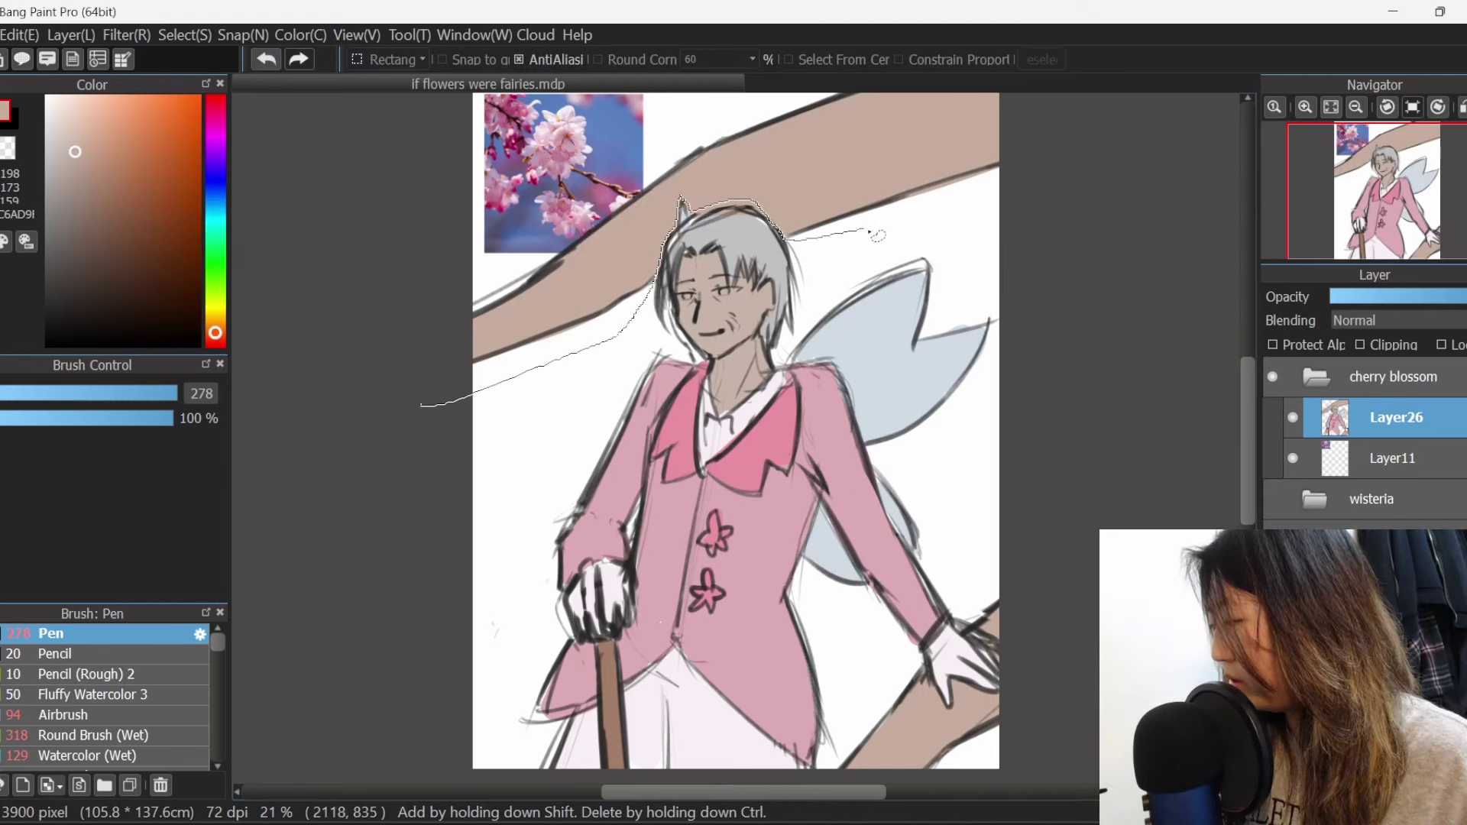
Reposition the thick tree branch lower behind the fairy and paint thin brown branches in the canvas's upper corner at size 278.
mouse_move(474, 393)
left_mouse_down()
mouse_move(829, 48)
mouse_move(364, 420)
left_mouse_up()
key("ctrl+t")
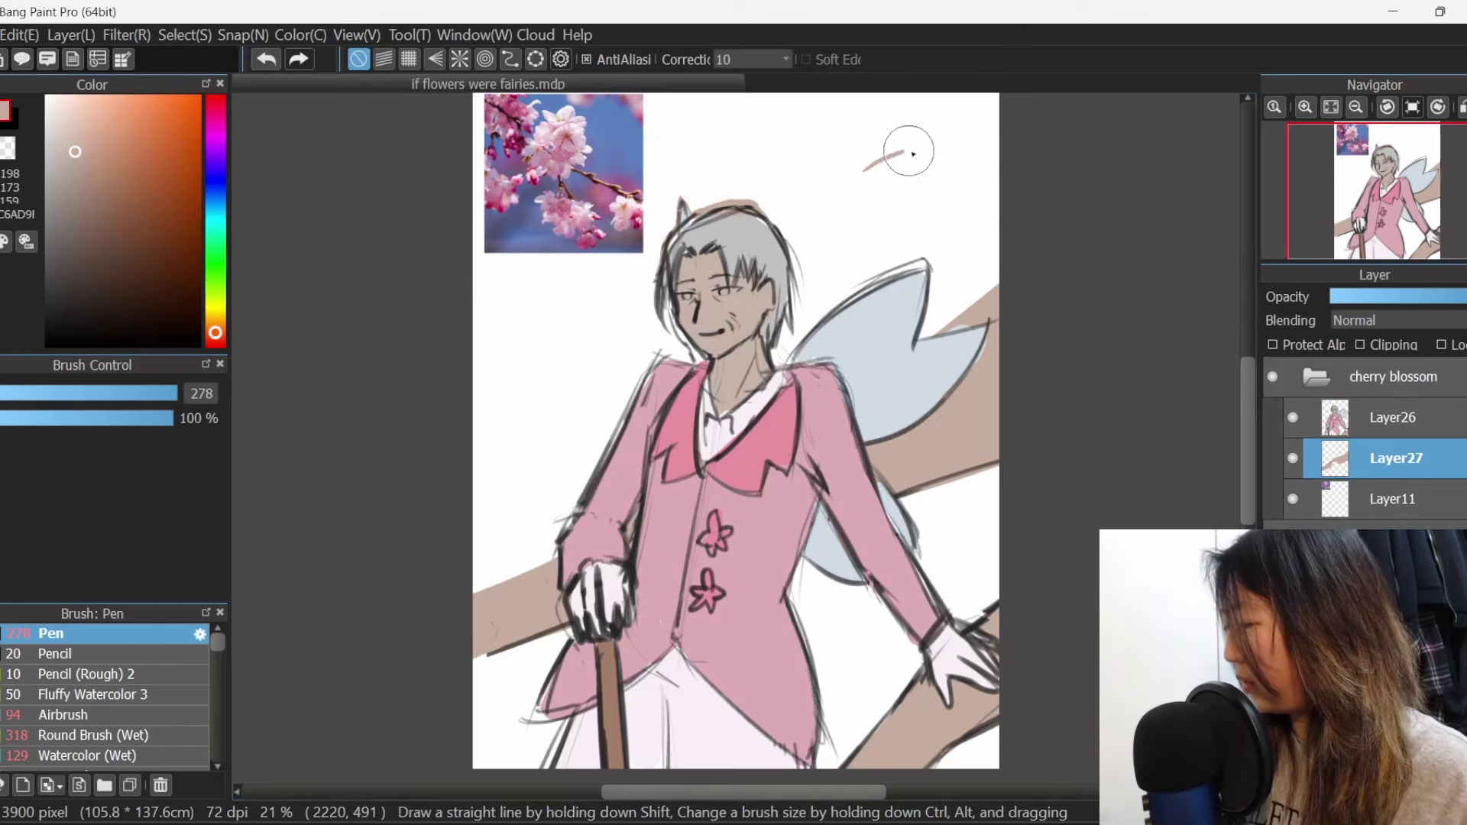
left_click_drag(875, 161, 997, 111)
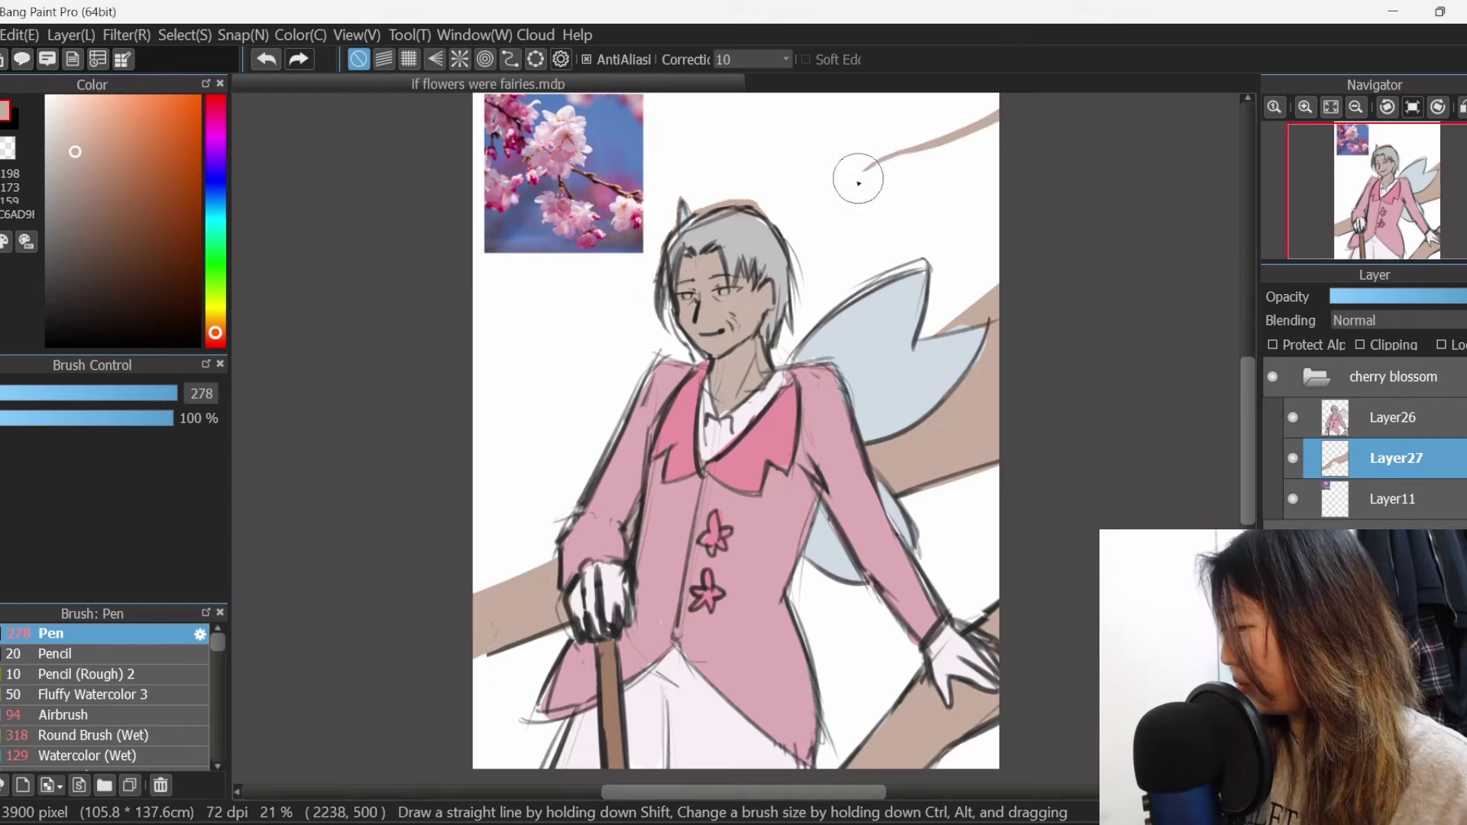
left_click_drag(854, 181, 999, 117)
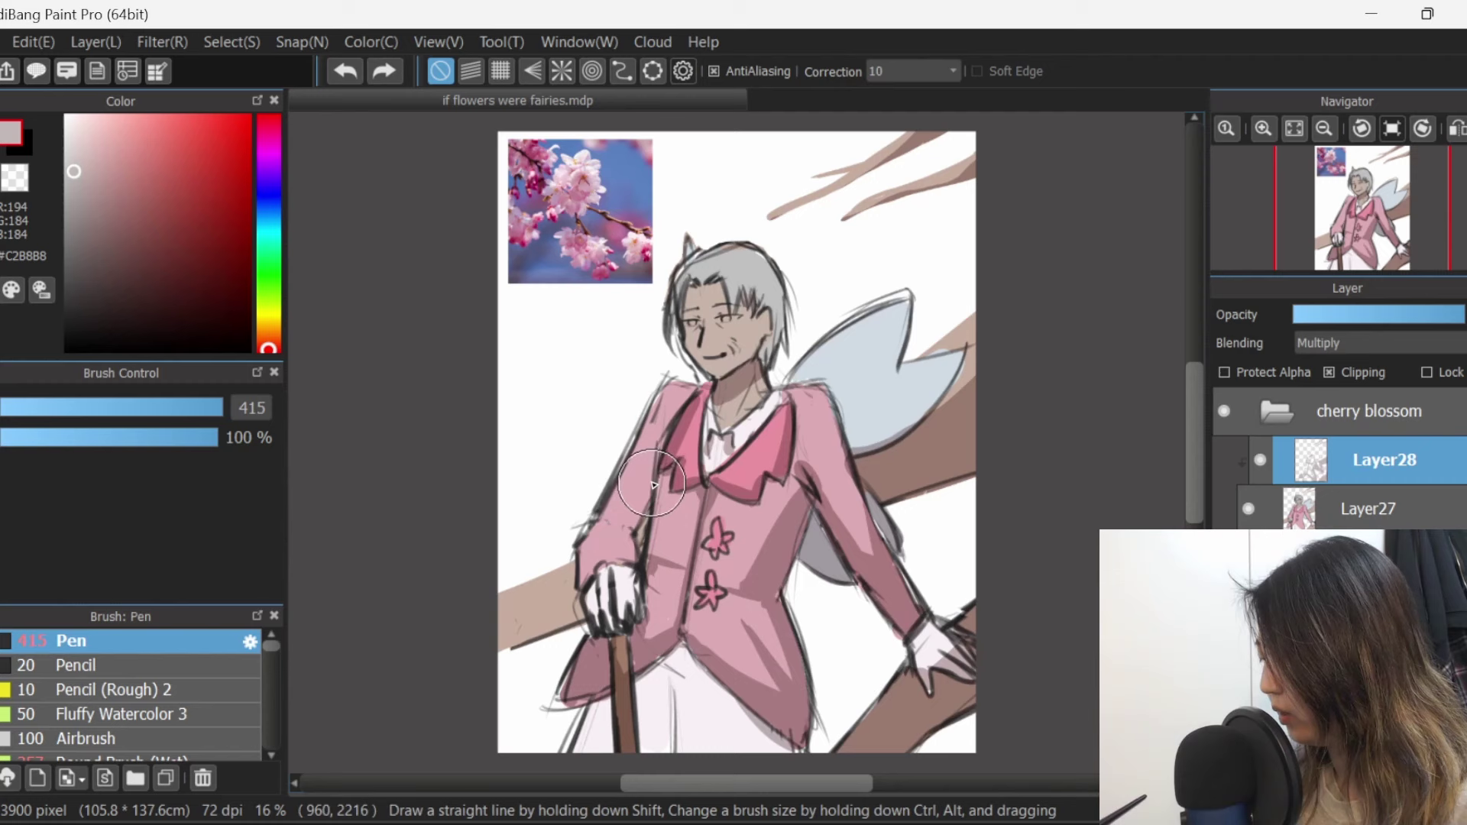
Shade the fairy with grey #C2B8B8 on a clipped Multiply layer using the Pen at size 415, and merge it into the figure layer.
left_click_drag(652, 483, 623, 527)
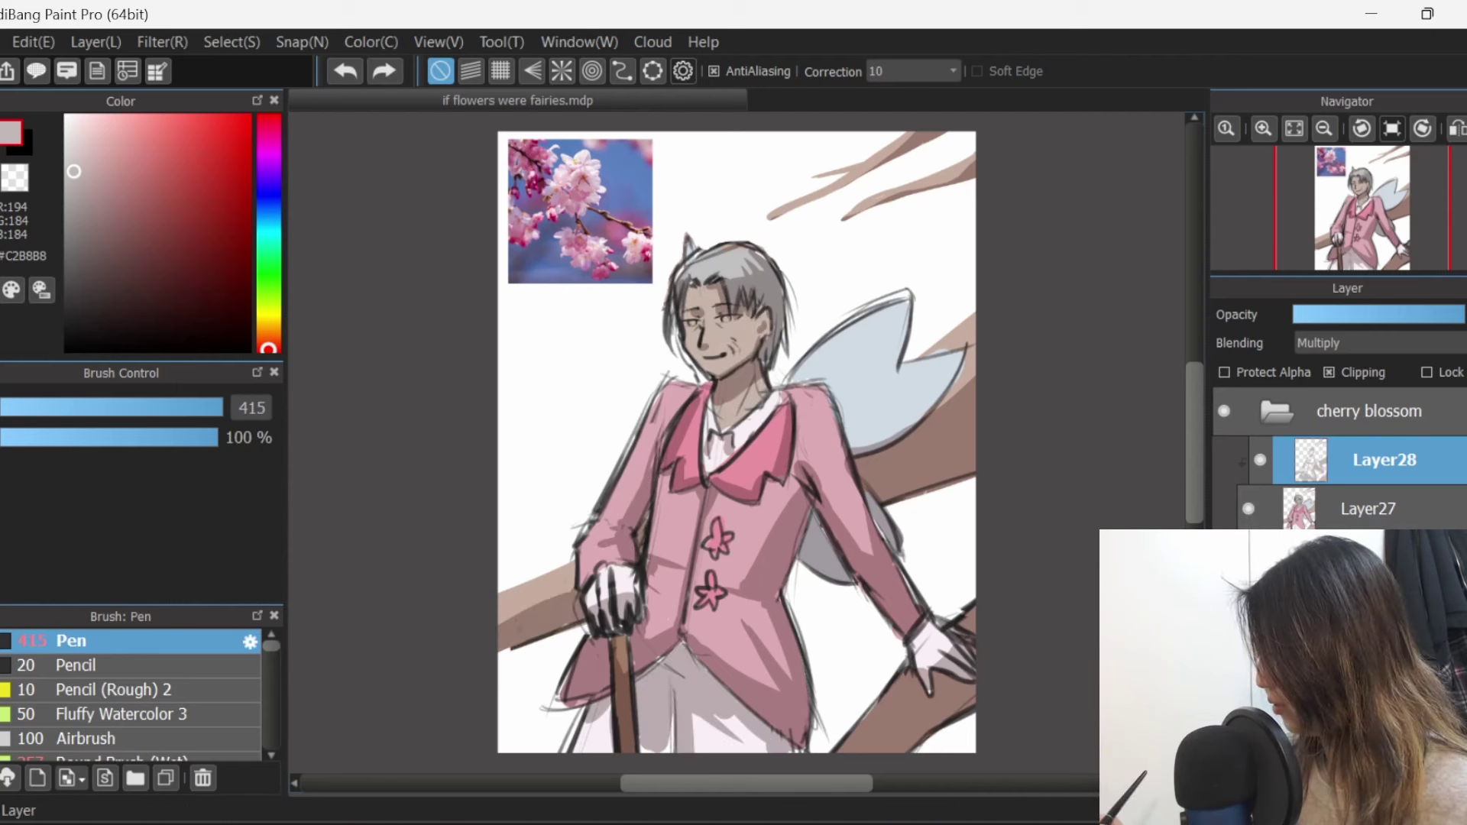
key("ctrl+e")
left_click(1247, 460)
left_click(1247, 460)
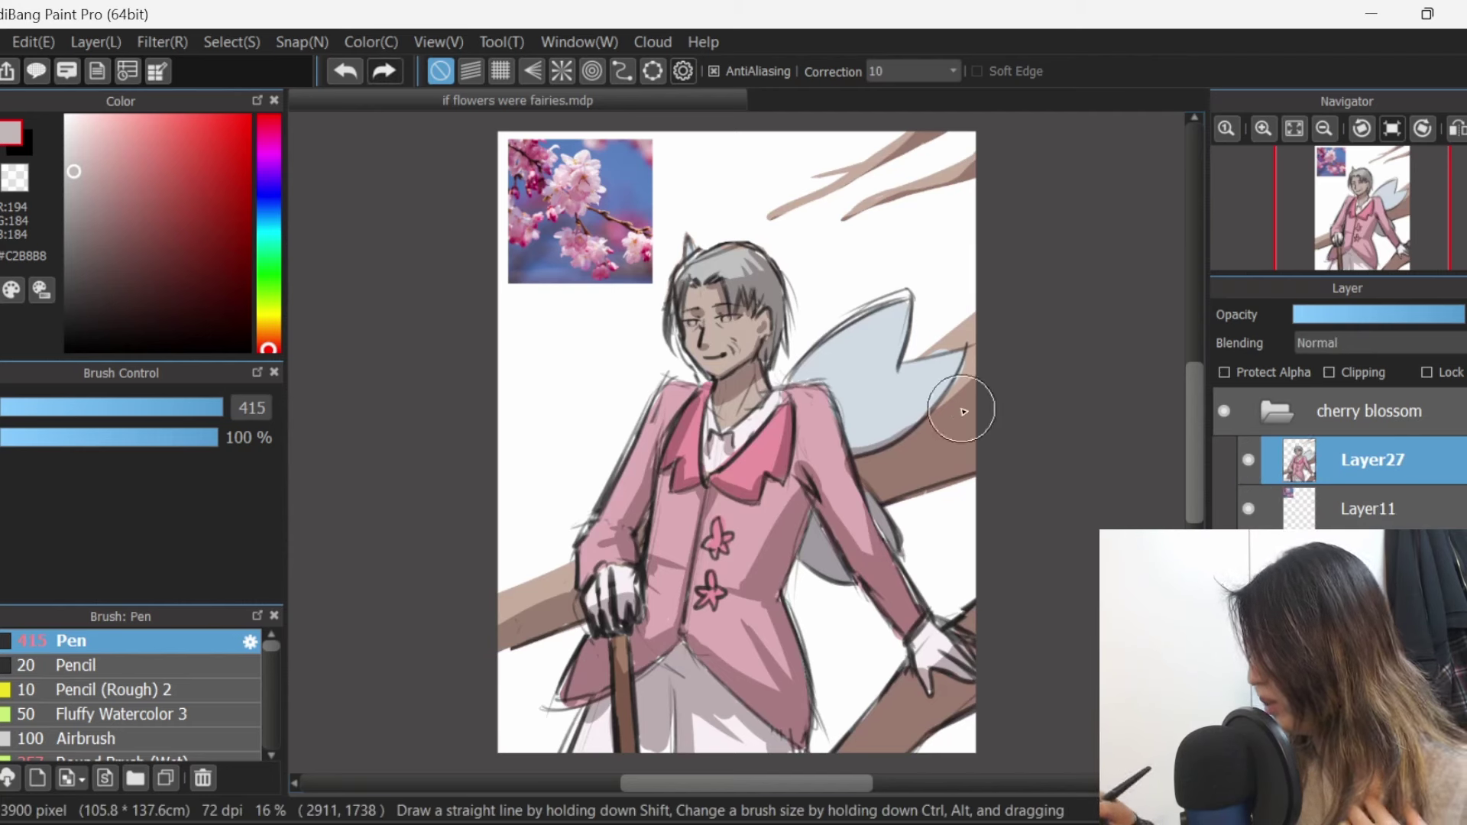
Blend the sketch lines and shading on the coat's shoulder and sleeve with Watercolor (Wet) at size 183.
key("w")
left_click(1248, 459)
left_click(1248, 460)
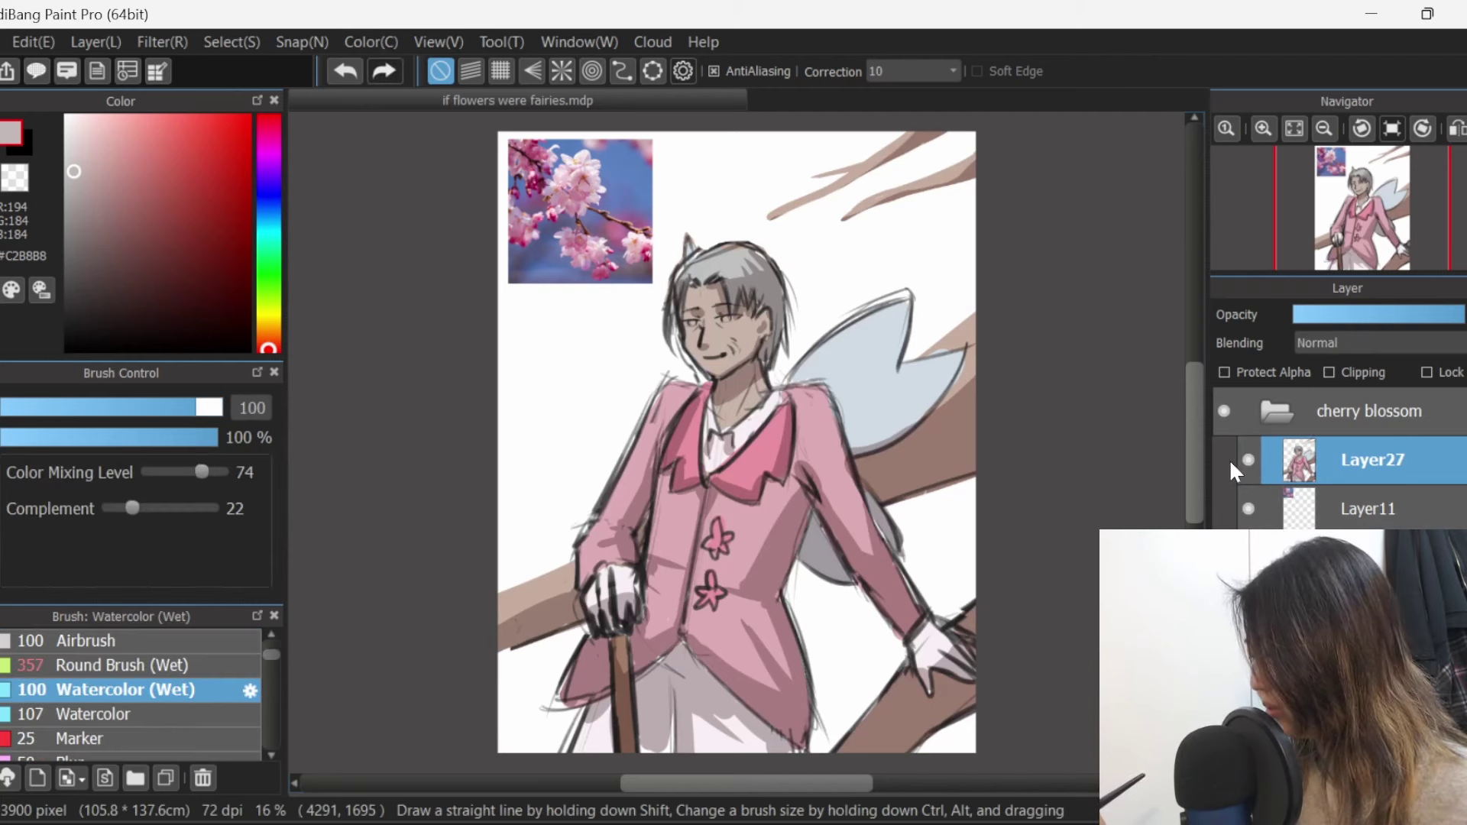
left_click_drag(407, 330, 433, 321)
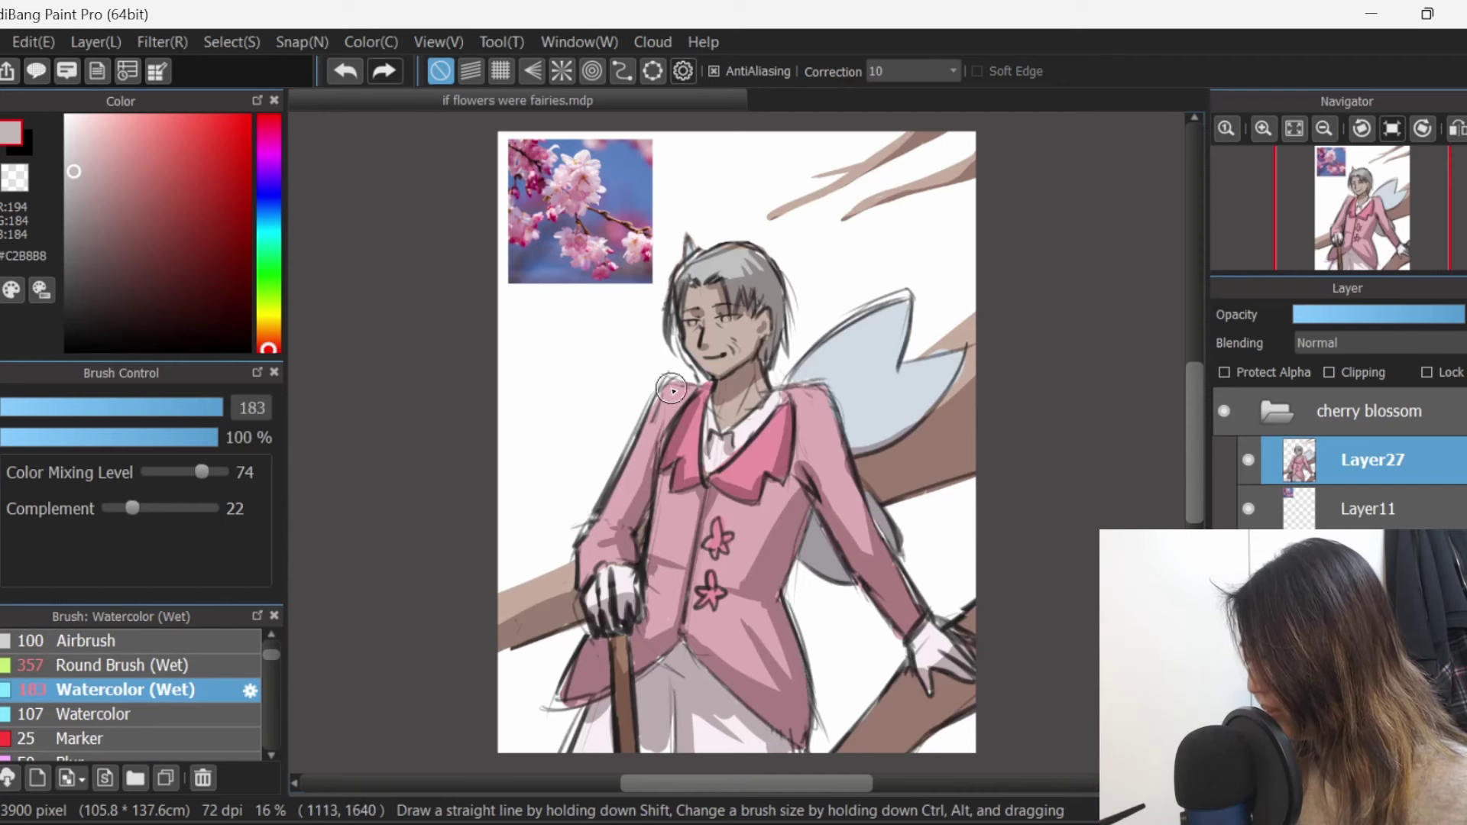
left_click(651, 428, "alt")
left_click_drag(662, 405, 649, 437)
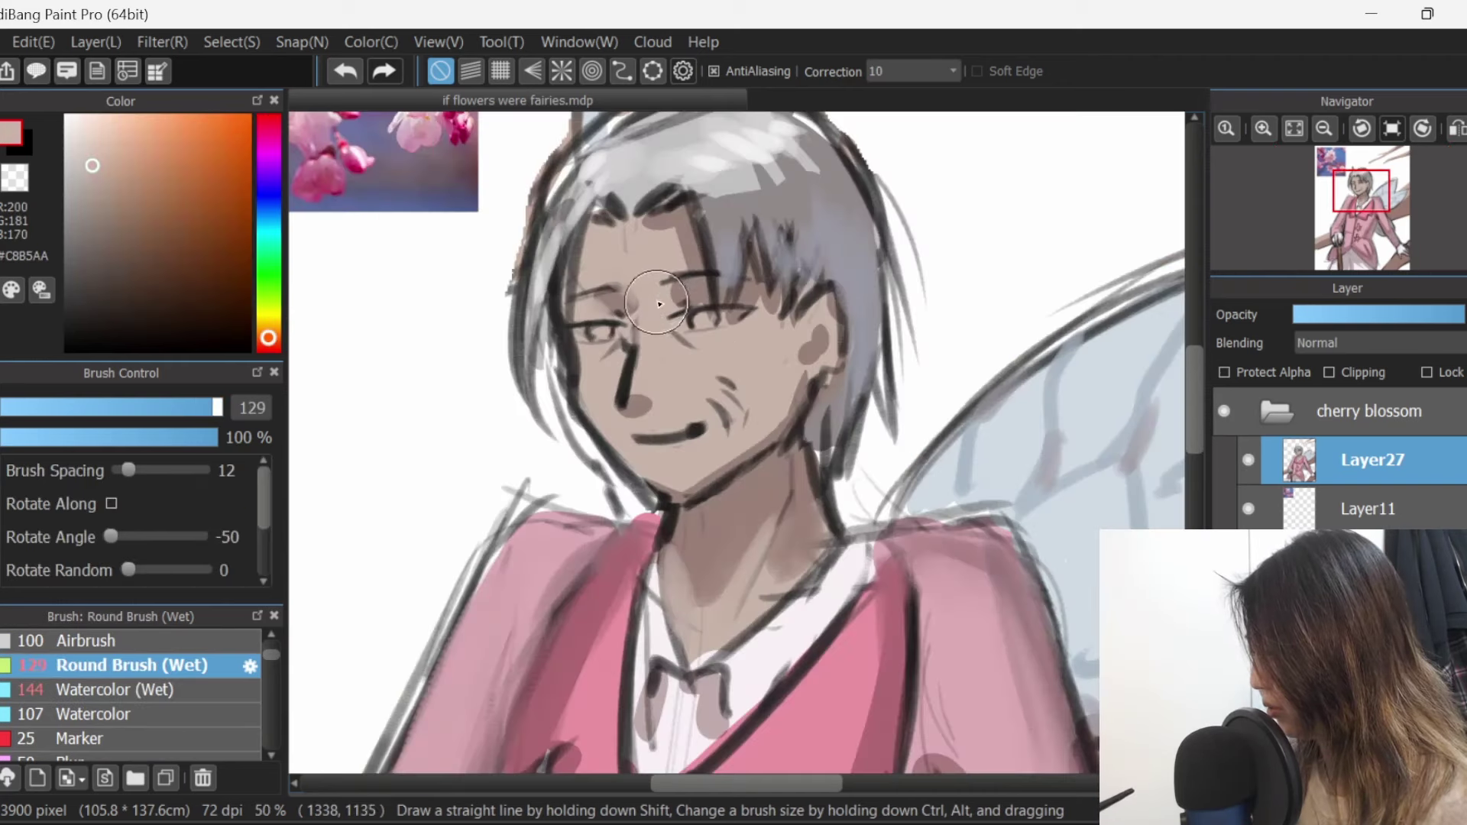
Touch up the forehead with skin tone #C8B5AA and erase stray lines around the hair and shoulder using Round Brush (Wet) at size 129.
left_click_drag(644, 232, 674, 232)
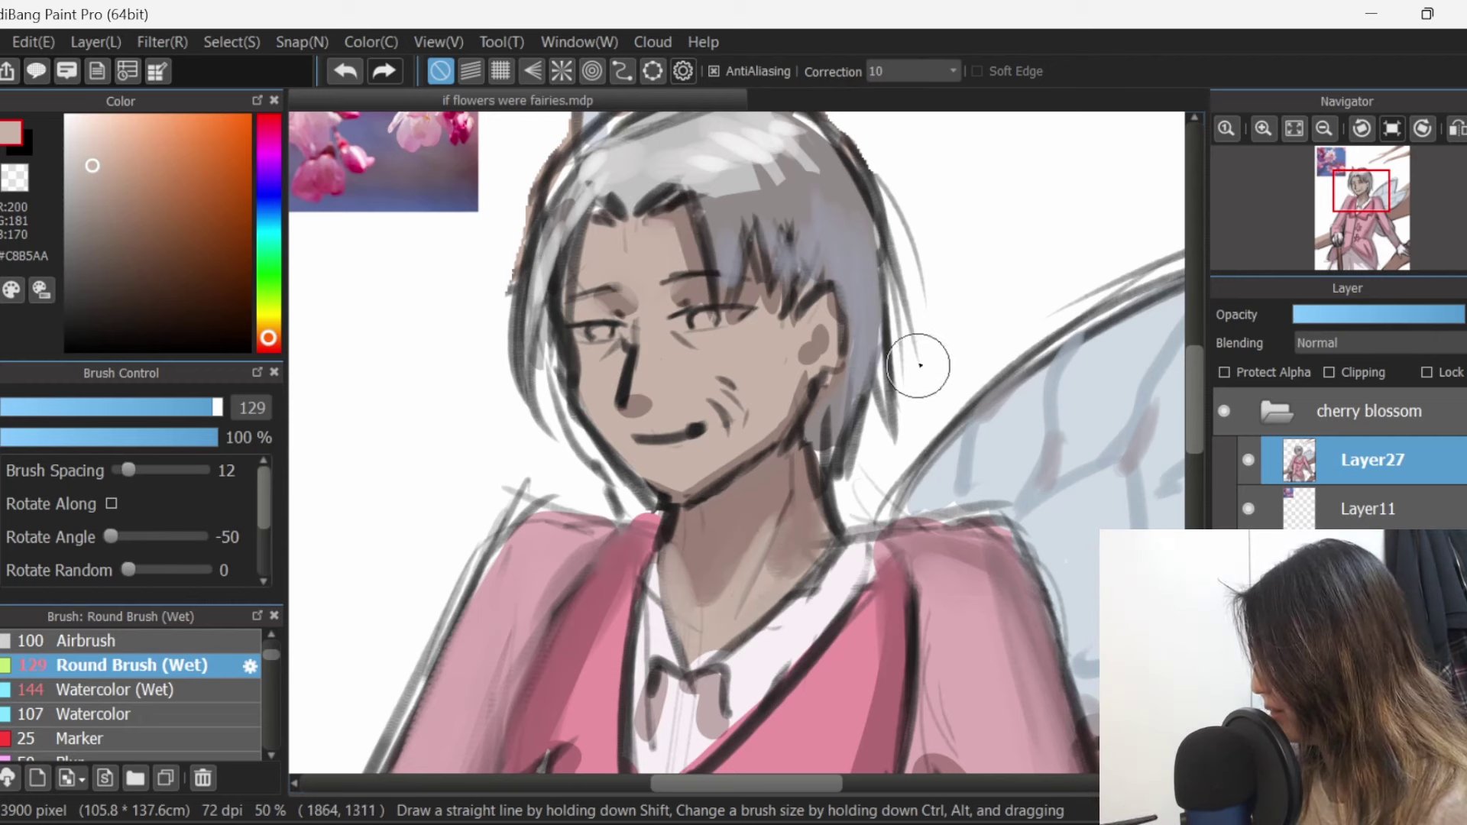
left_click(16, 182)
left_click_drag(882, 468, 872, 481)
right_click(554, 395)
mouse_move(554, 398)
left_mouse_down()
mouse_move(622, 509)
mouse_move(600, 448)
mouse_move(515, 476)
mouse_move(505, 503)
mouse_move(562, 516)
mouse_move(788, 464)
mouse_move(614, 483)
mouse_move(655, 504)
left_mouse_up()
left_click(14, 134)
right_click(659, 367)
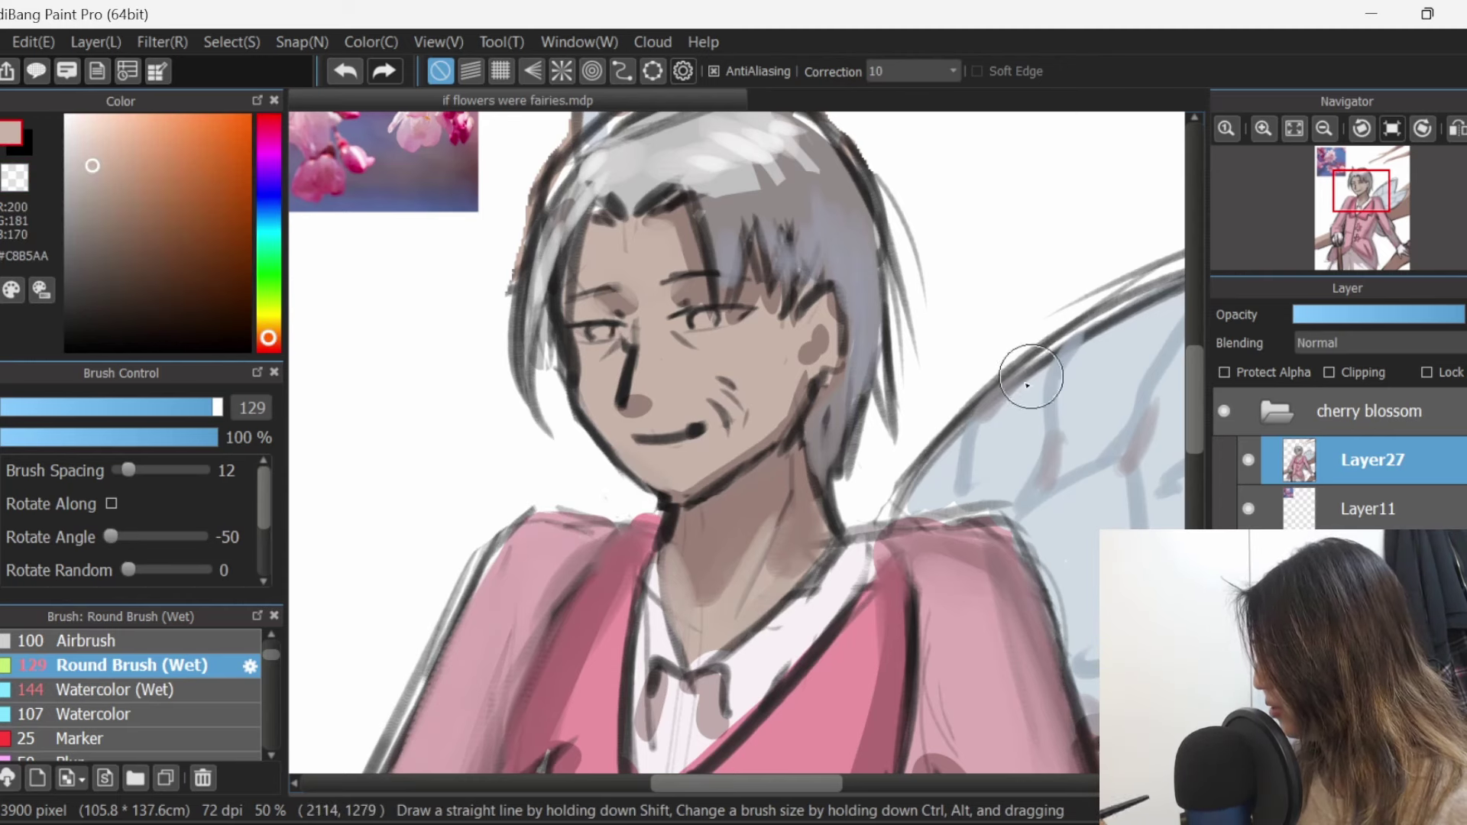
Paint both irises light blue #D2EAFF with Round Brush (Wet) at size 116.
left_click(934, 494, "alt")
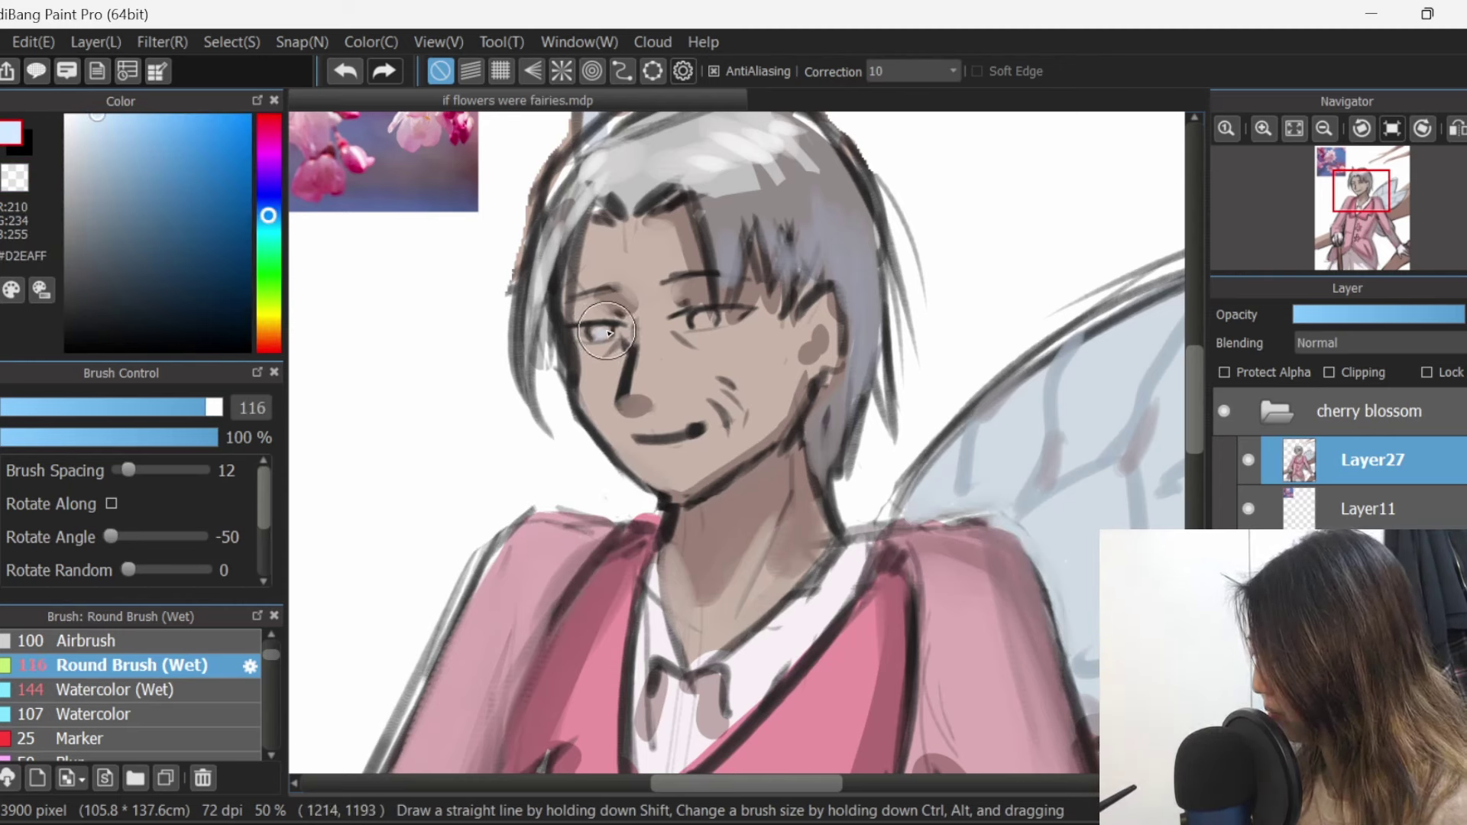
left_click_drag(609, 331, 603, 331)
mouse_move(693, 322)
left_mouse_down()
mouse_move(706, 330)
mouse_move(708, 312)
left_mouse_up()
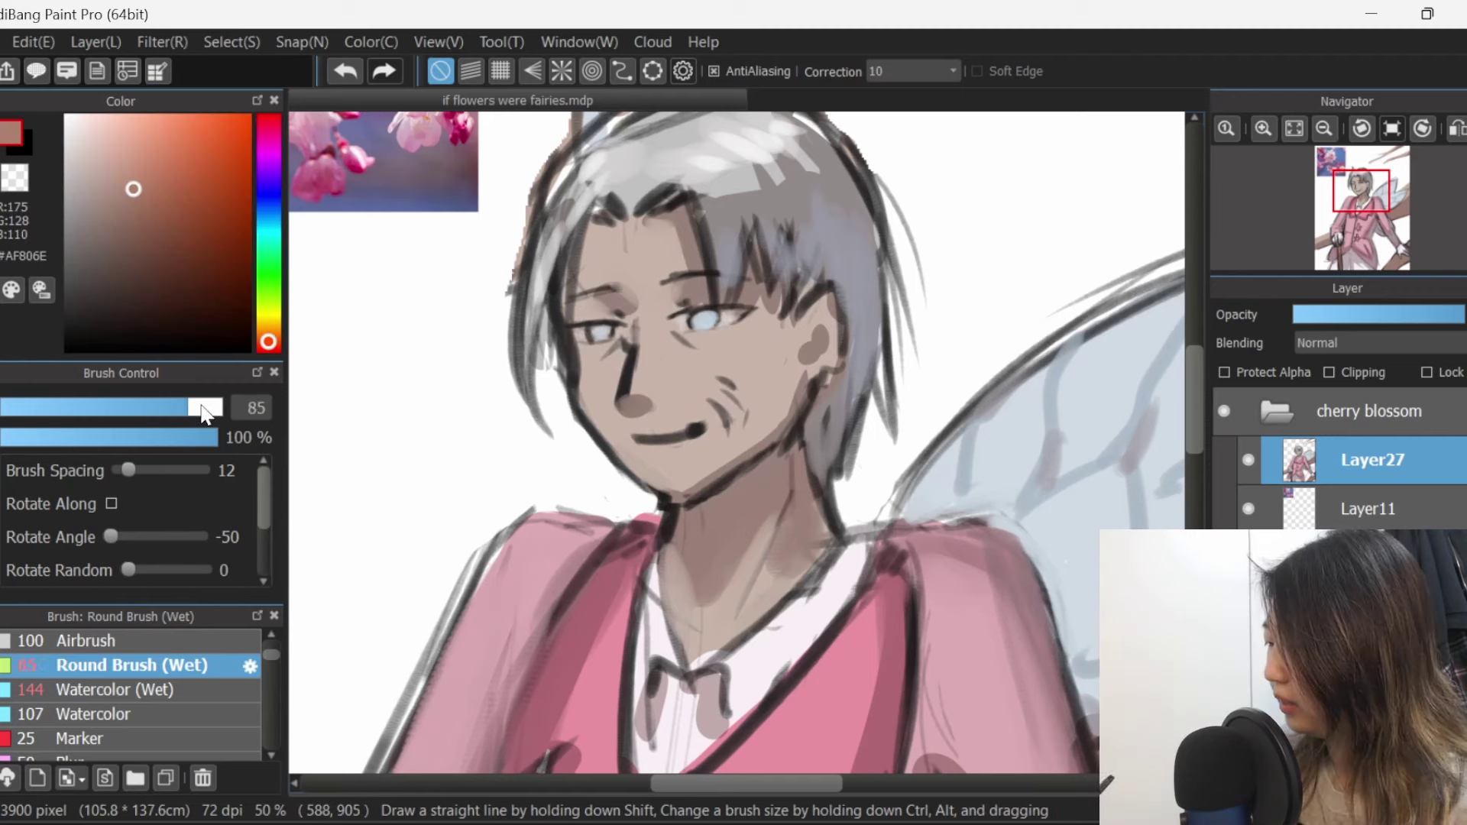
Render the coat and wing details with Round Brush (Wet), adding pale #F4F1F4 highlights to the lower coat at size 235.
left_click_drag(204, 415, 221, 409)
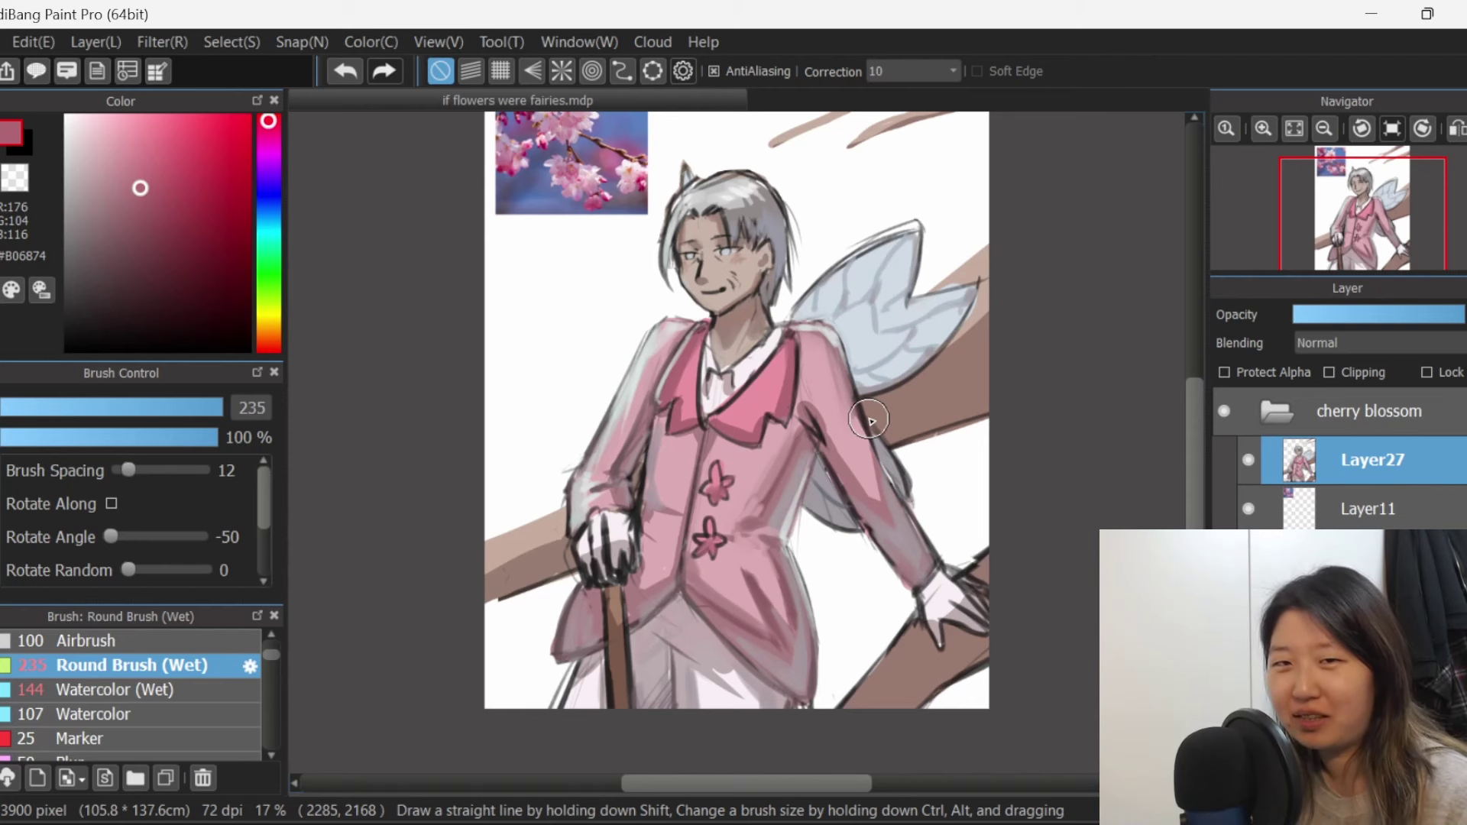
scroll(869, 421, "up", 1)
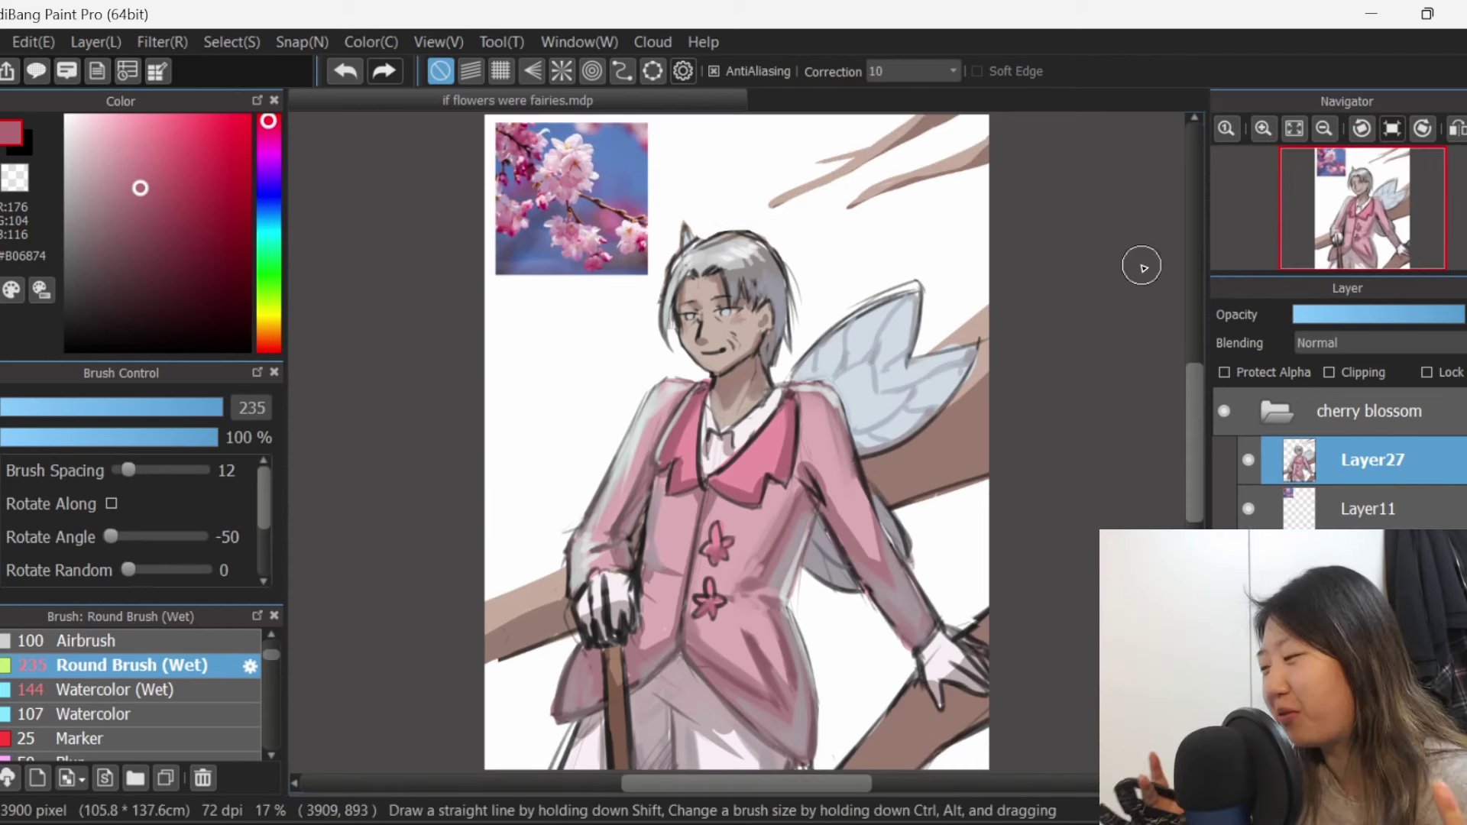
key("ctrl+z")
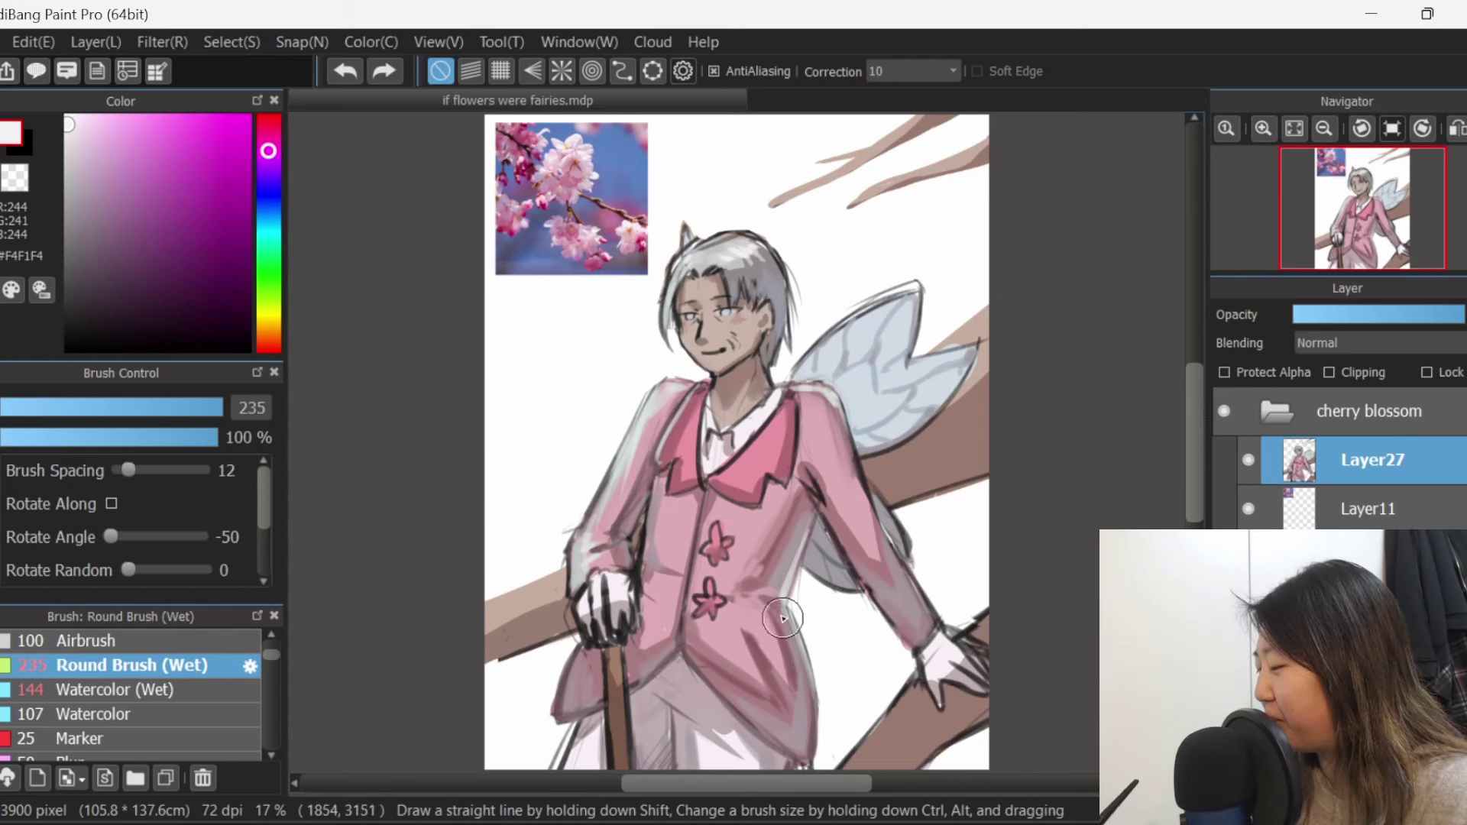
left_click_drag(779, 613, 806, 737)
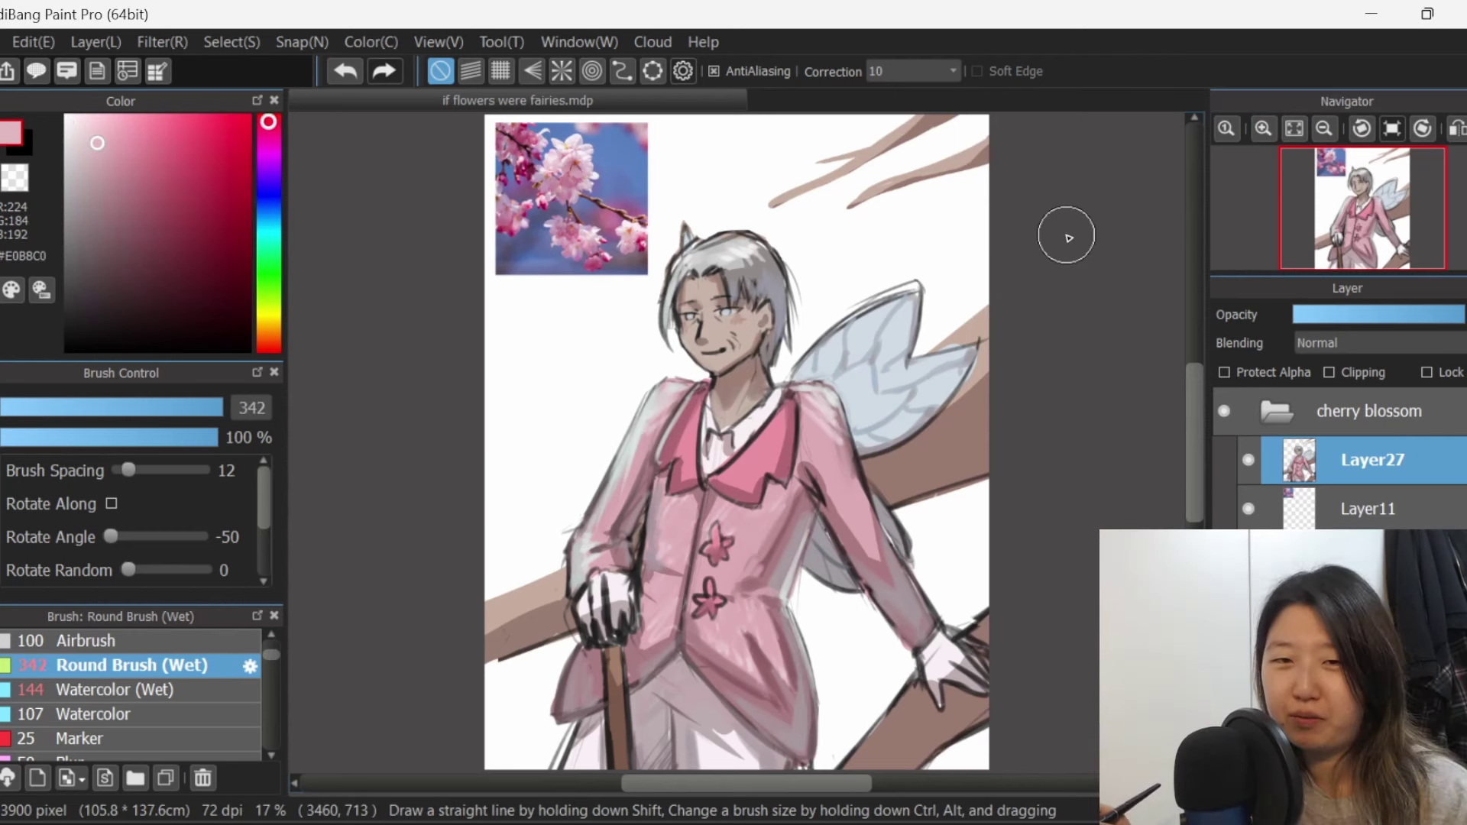
Refine the collar, bow tie and coat outlines with colours sampled from the drawing, using Round Brush (Wet) at size 90.
left_click(725, 437, "alt")
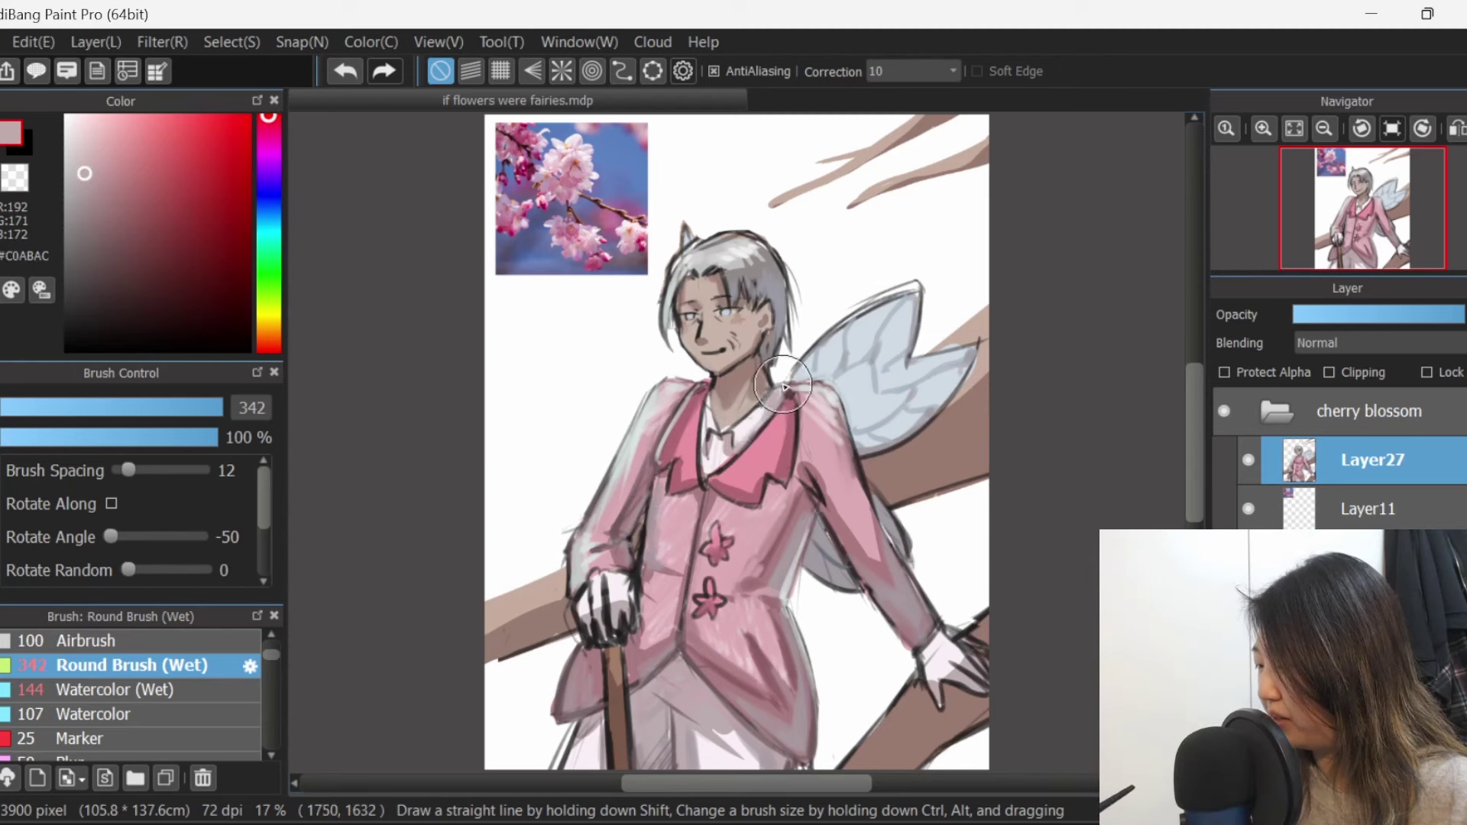
left_click(743, 478, "alt")
left_click(191, 407)
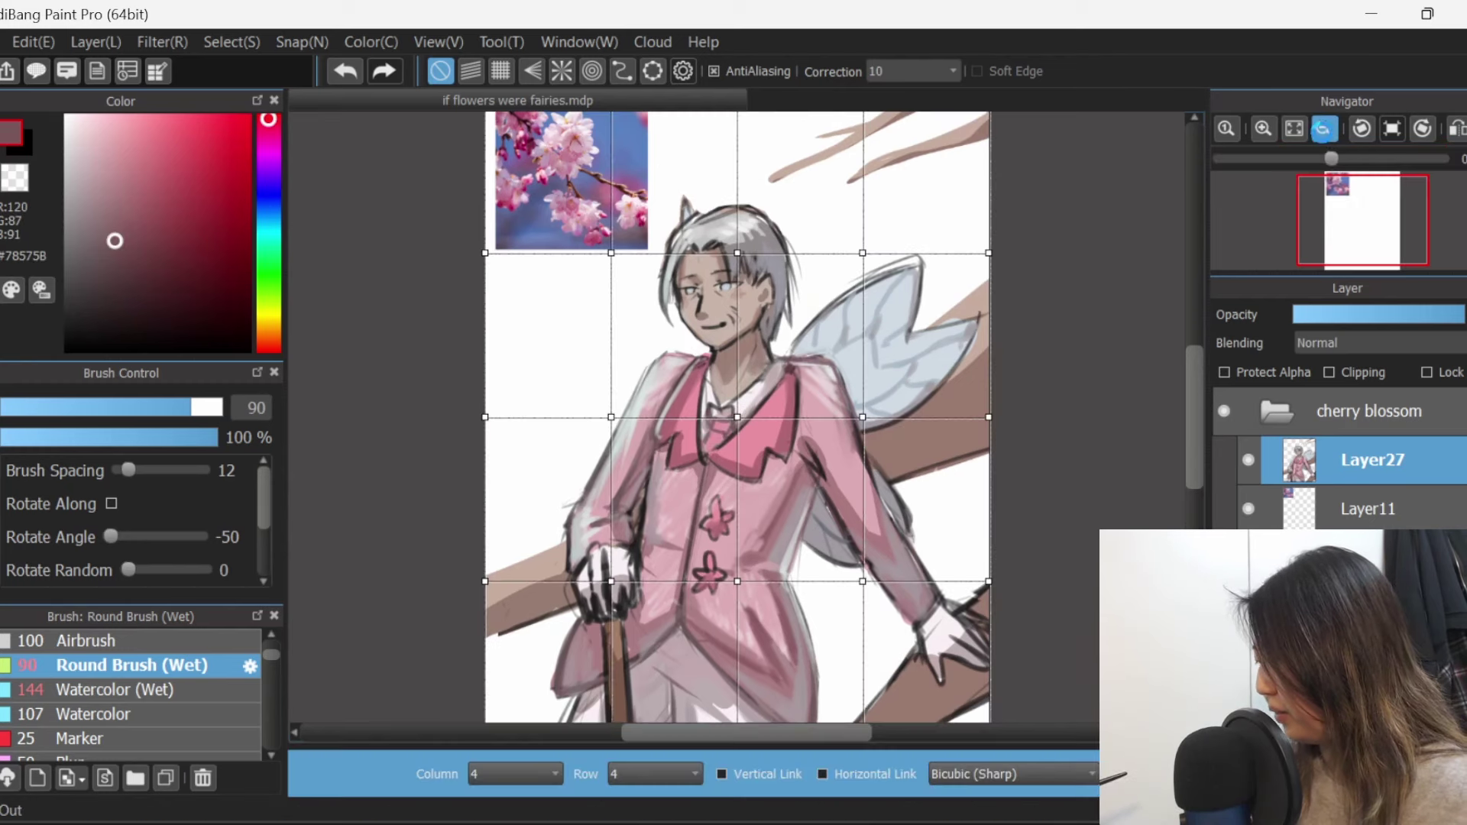
Reshape the figure with a 4 by 4 mesh transform and tint the coat on a clipped Overlay layer with the Airbrush at size 696.
left_click(1325, 130)
left_click(1325, 130)
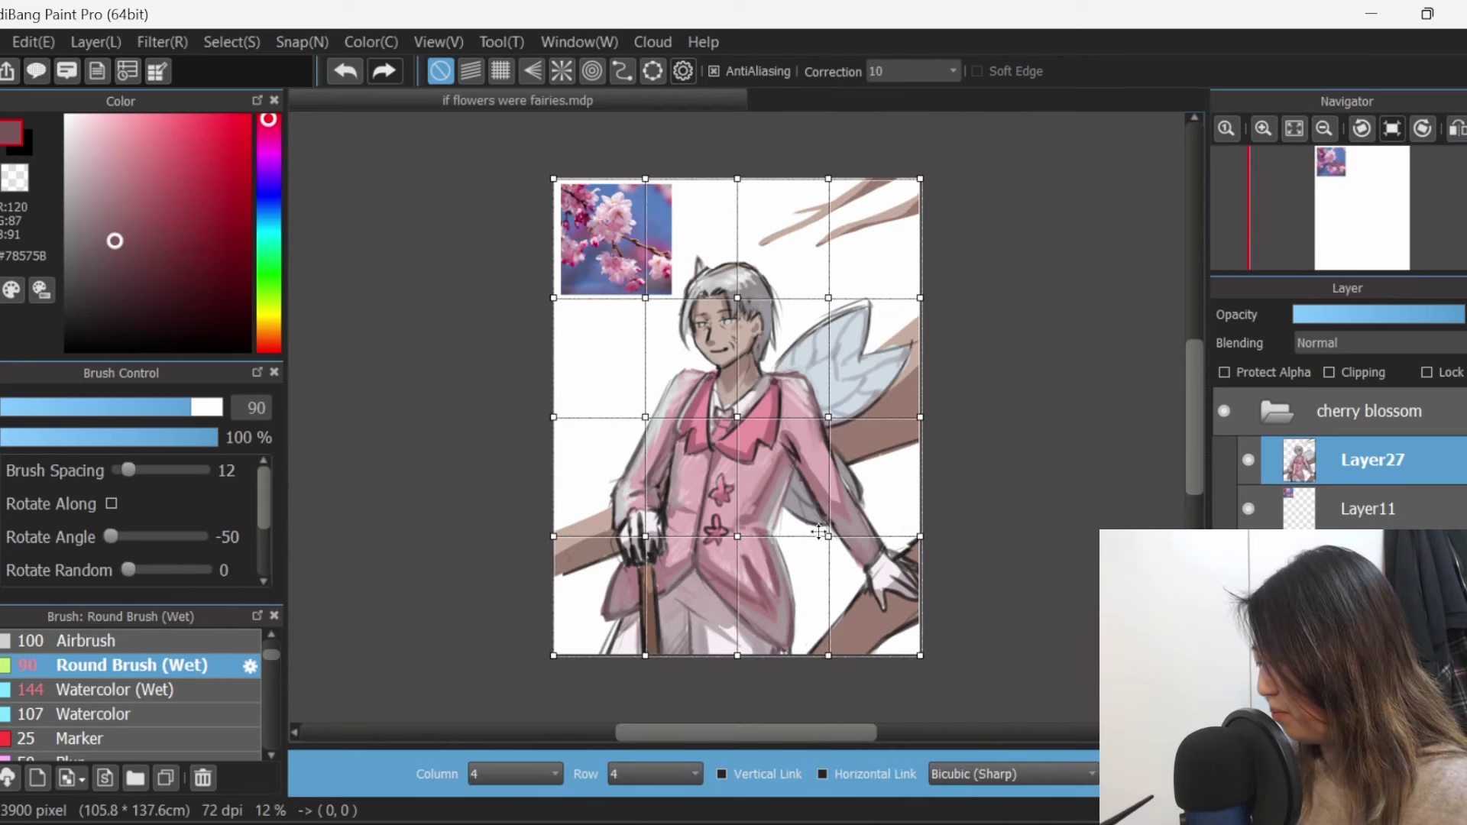
left_click_drag(738, 541, 744, 525)
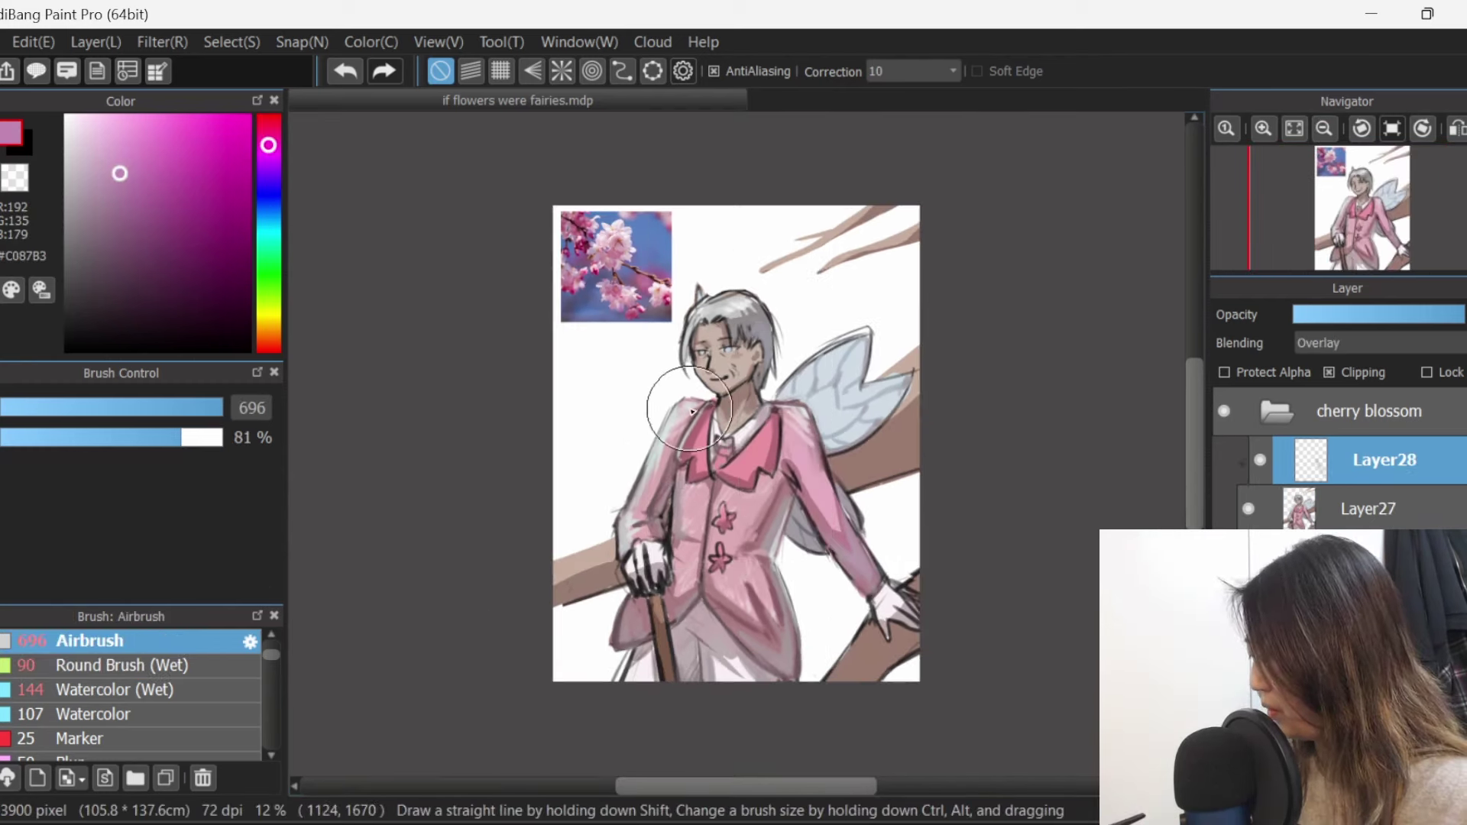
mouse_move(693, 416)
left_mouse_down()
mouse_move(665, 462)
mouse_move(713, 438)
mouse_move(650, 569)
left_mouse_up()
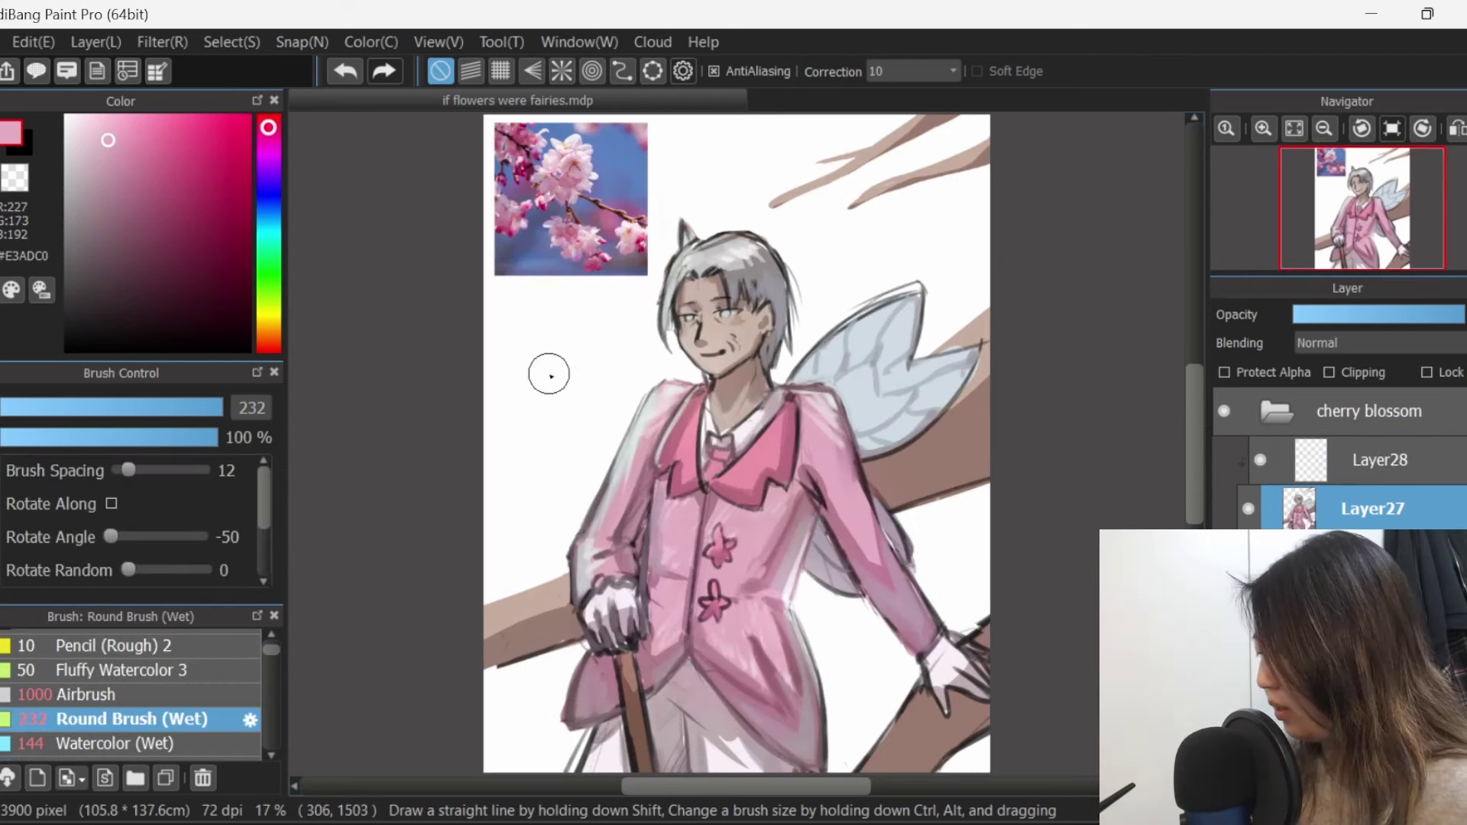
Paint pink #E3ADC0 cherry blossoms around the branches with Round Brush (Wet) and shade the wings grey-blue #839DB2 at size 116.
mouse_move(546, 359)
left_mouse_down()
mouse_move(541, 337)
mouse_move(539, 364)
mouse_move(517, 364)
mouse_move(547, 370)
mouse_move(547, 387)
mouse_move(562, 378)
left_mouse_up()
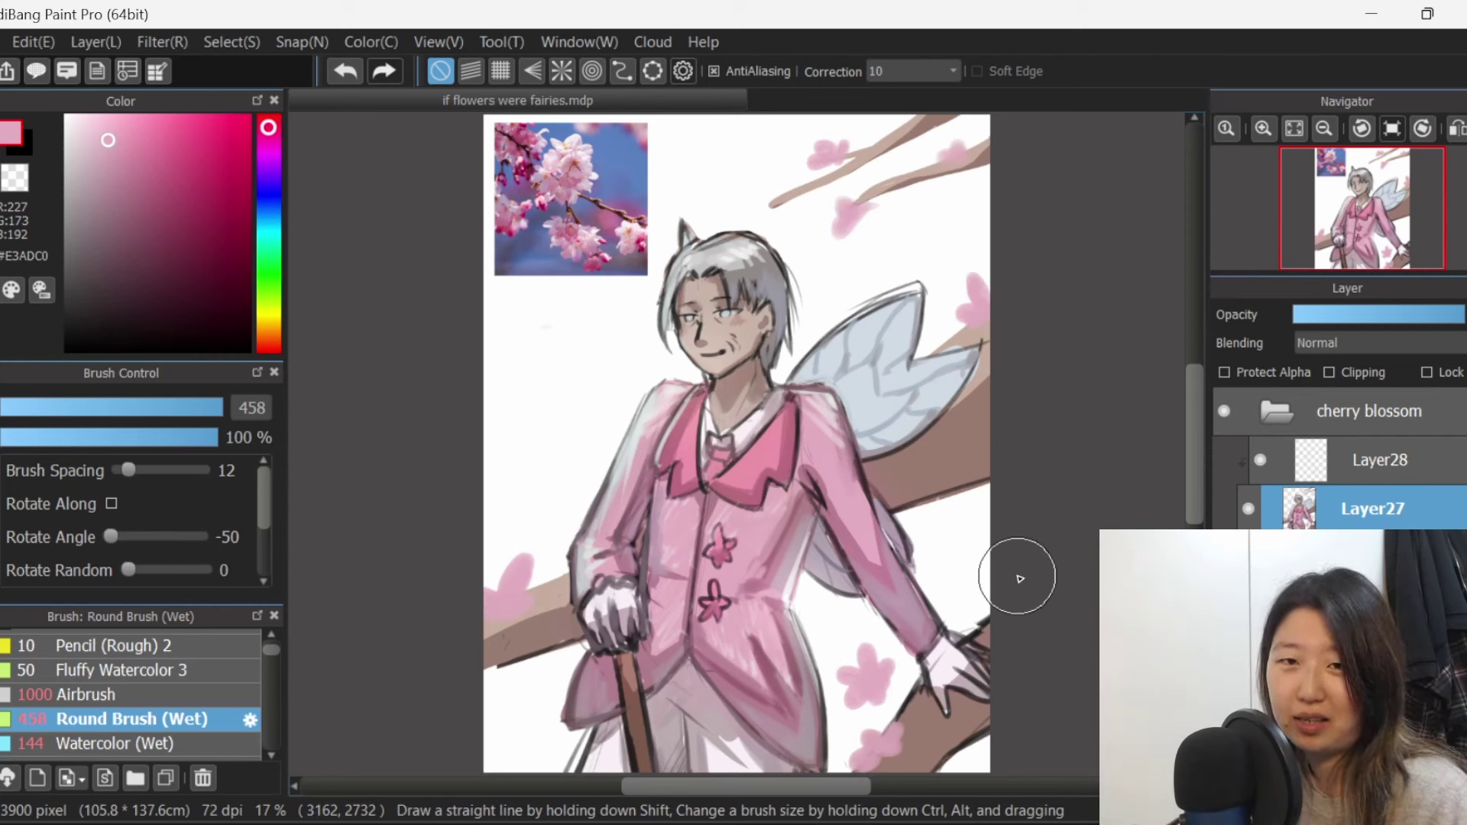
left_click(923, 422, "alt")
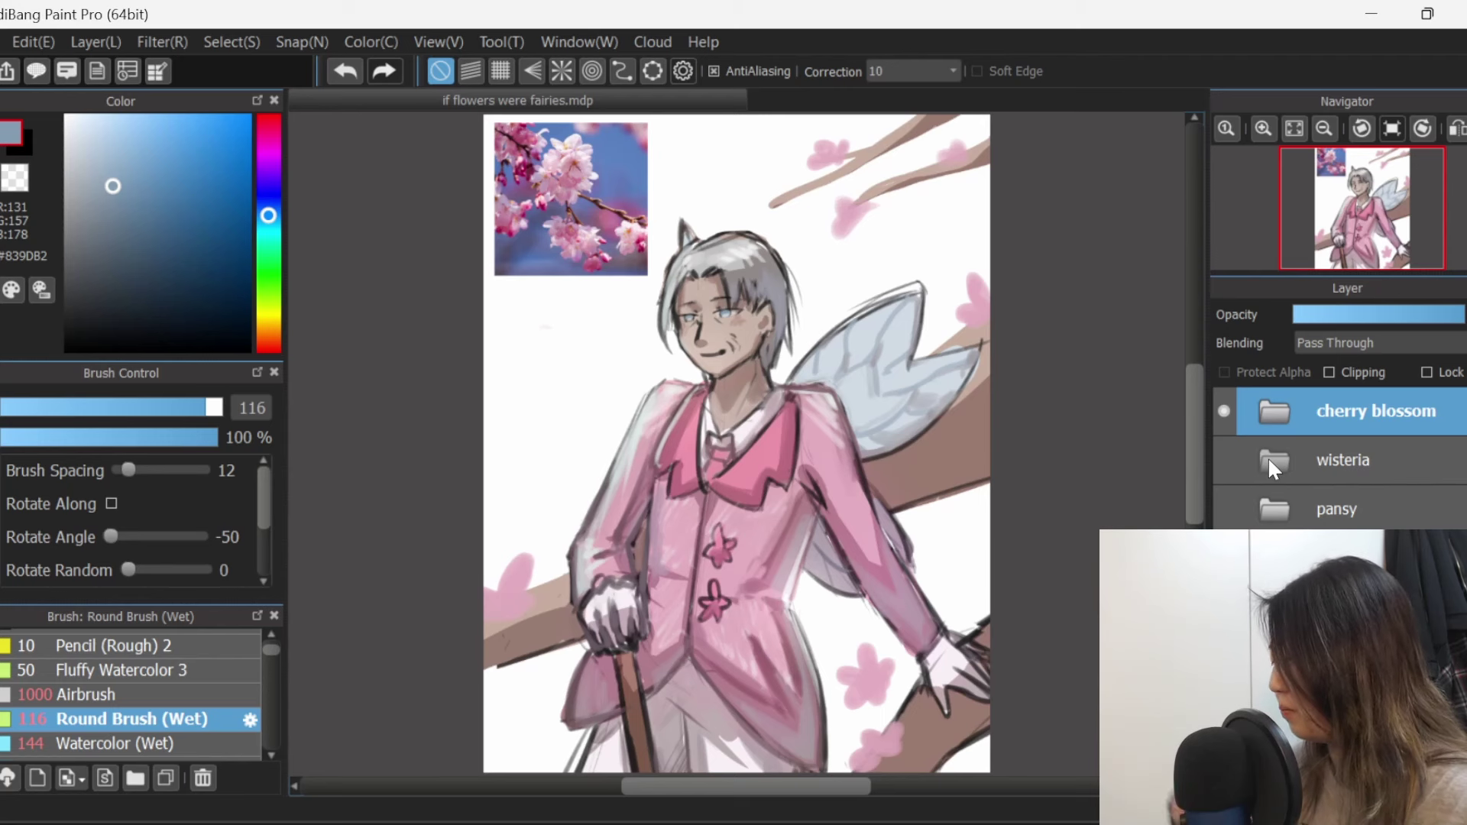
Review the sunflower, pansy, wisteria and cherry blossom fairy drawings one after another by switching their layer folders' visibility.
scroll(1125, 441, "down", 1)
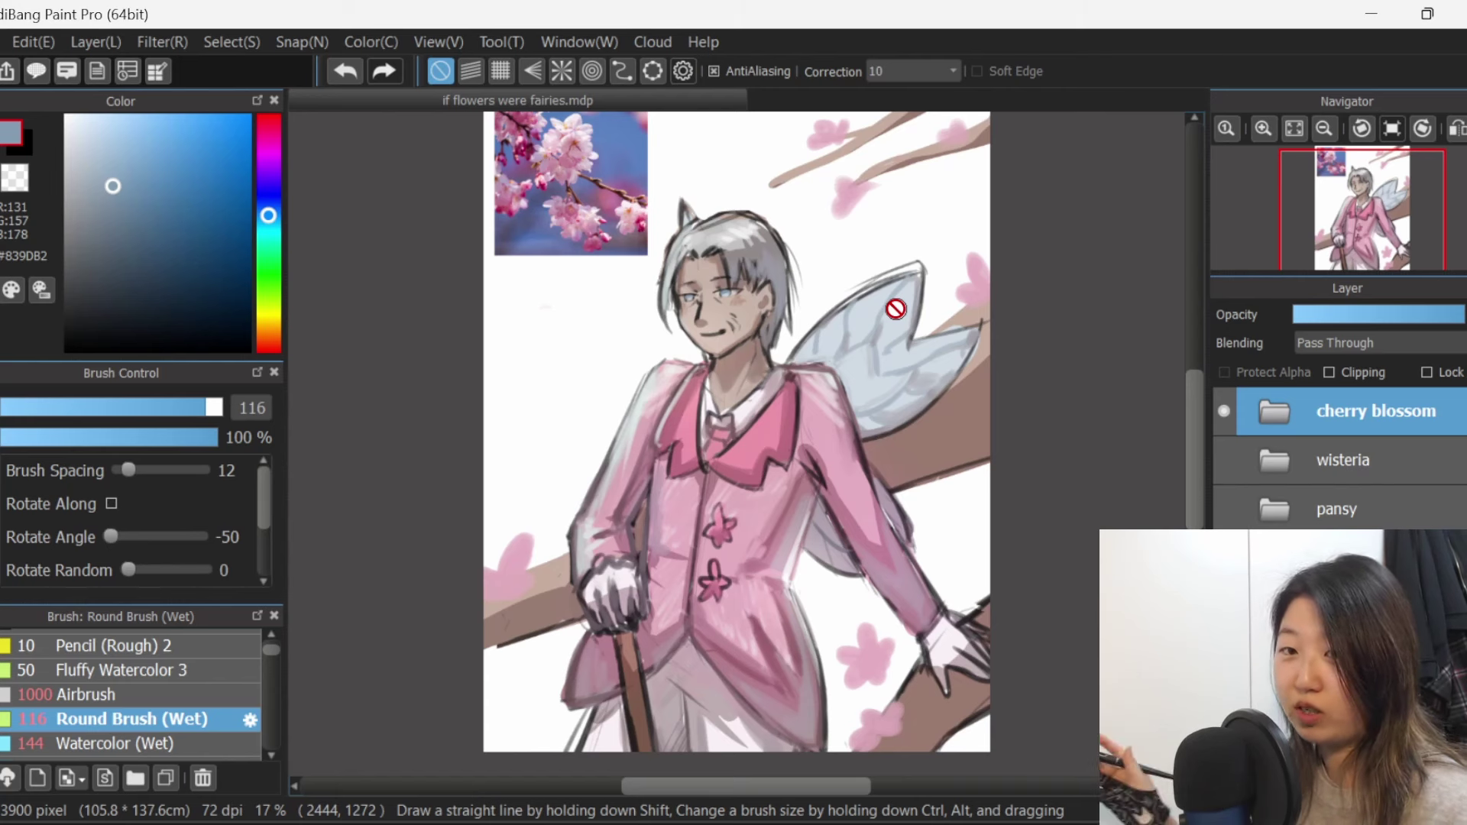
left_click(1225, 411)
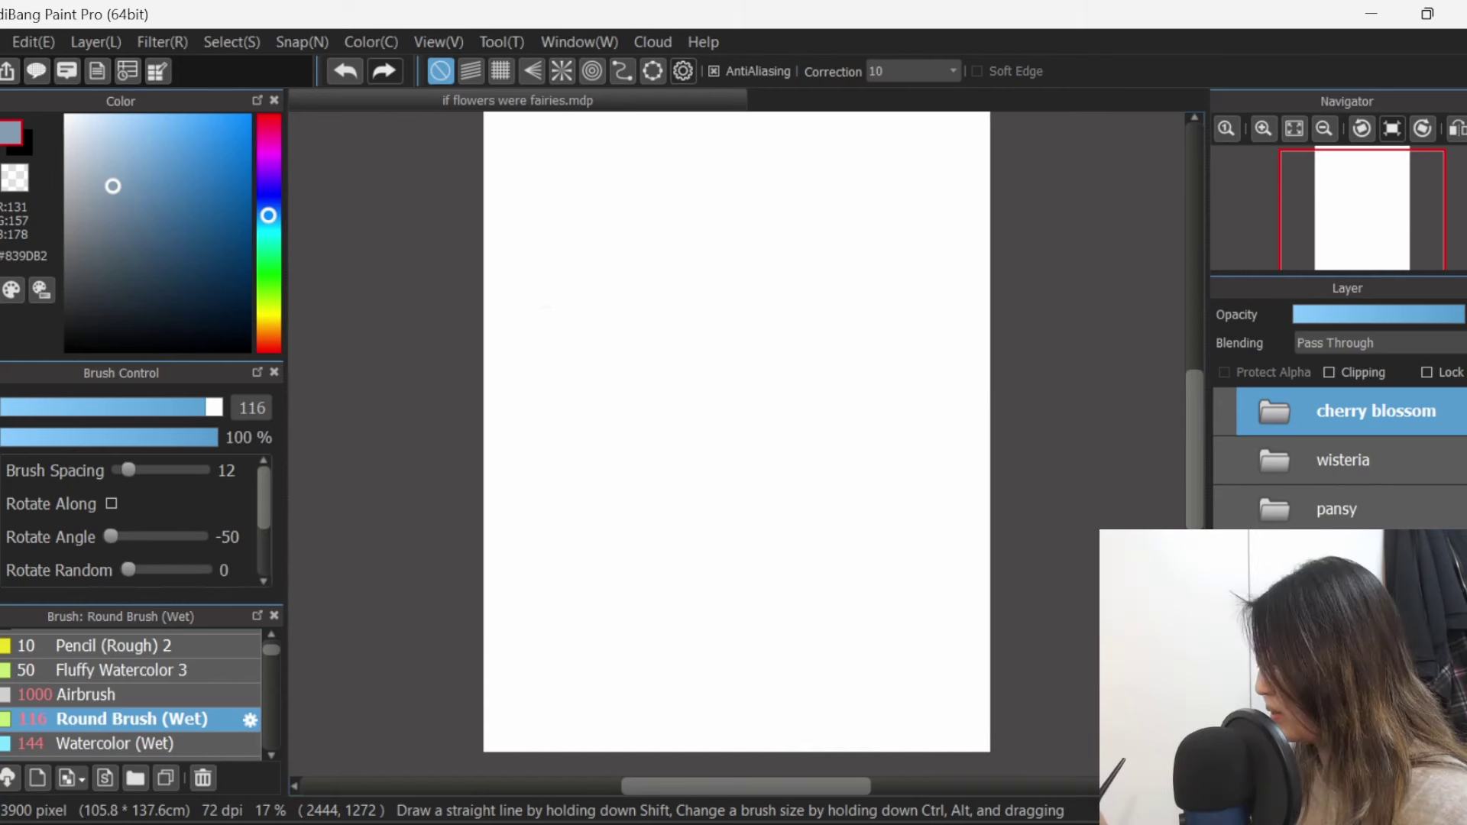
left_click(1224, 558)
left_click(1291, 129)
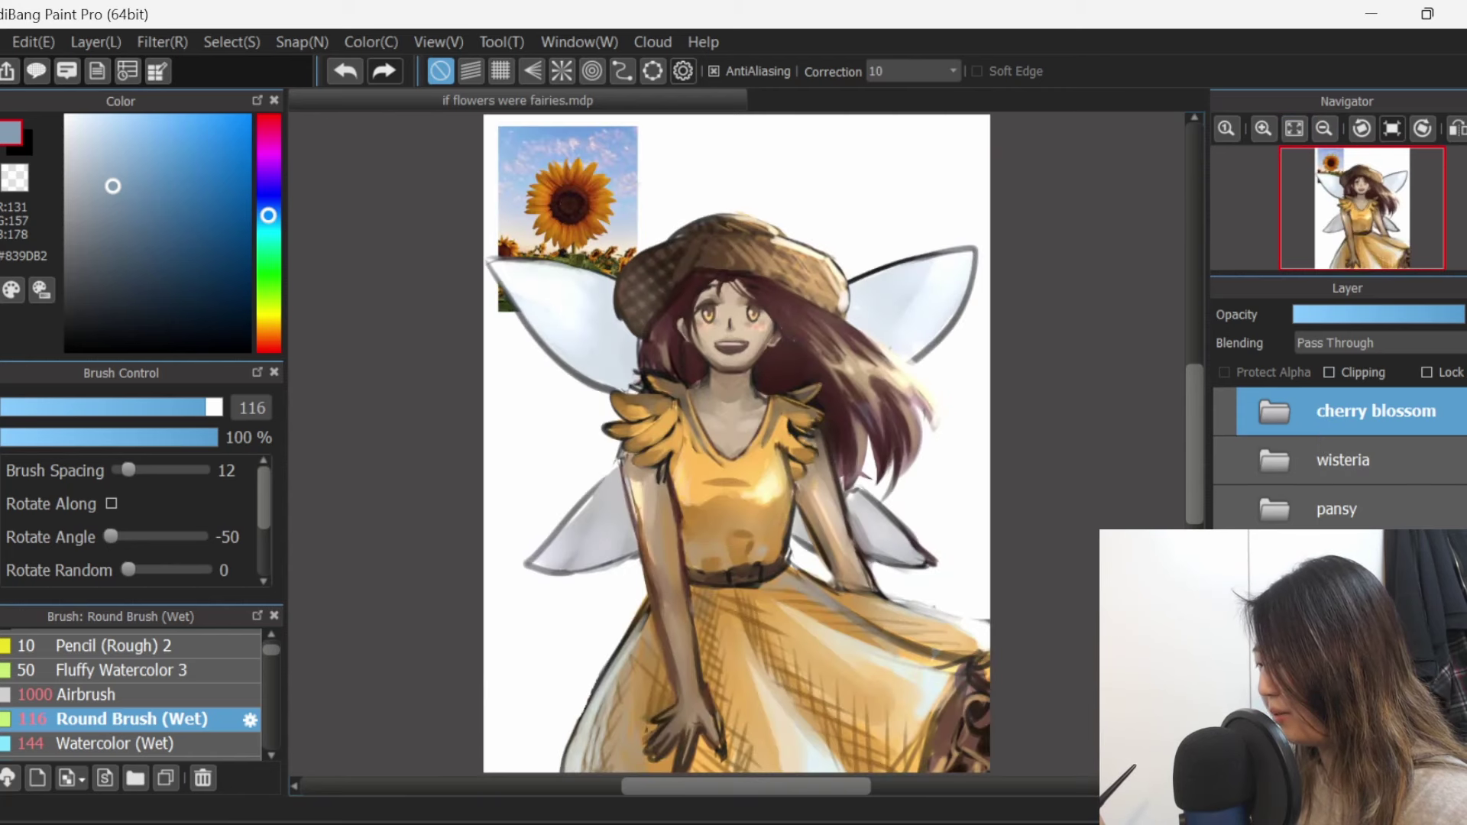
left_click(1225, 509)
left_click(1225, 460)
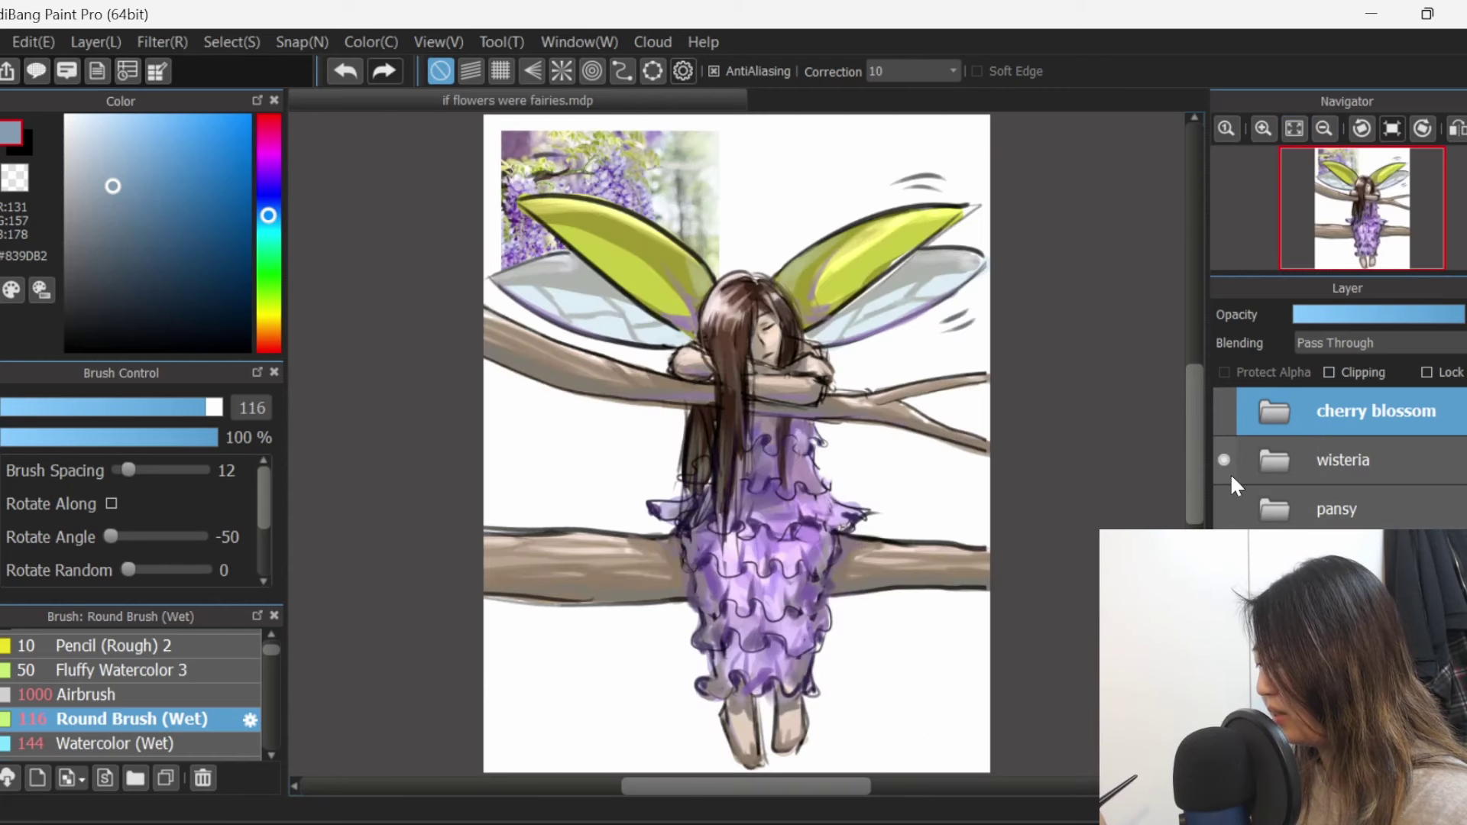
left_click(1225, 411)
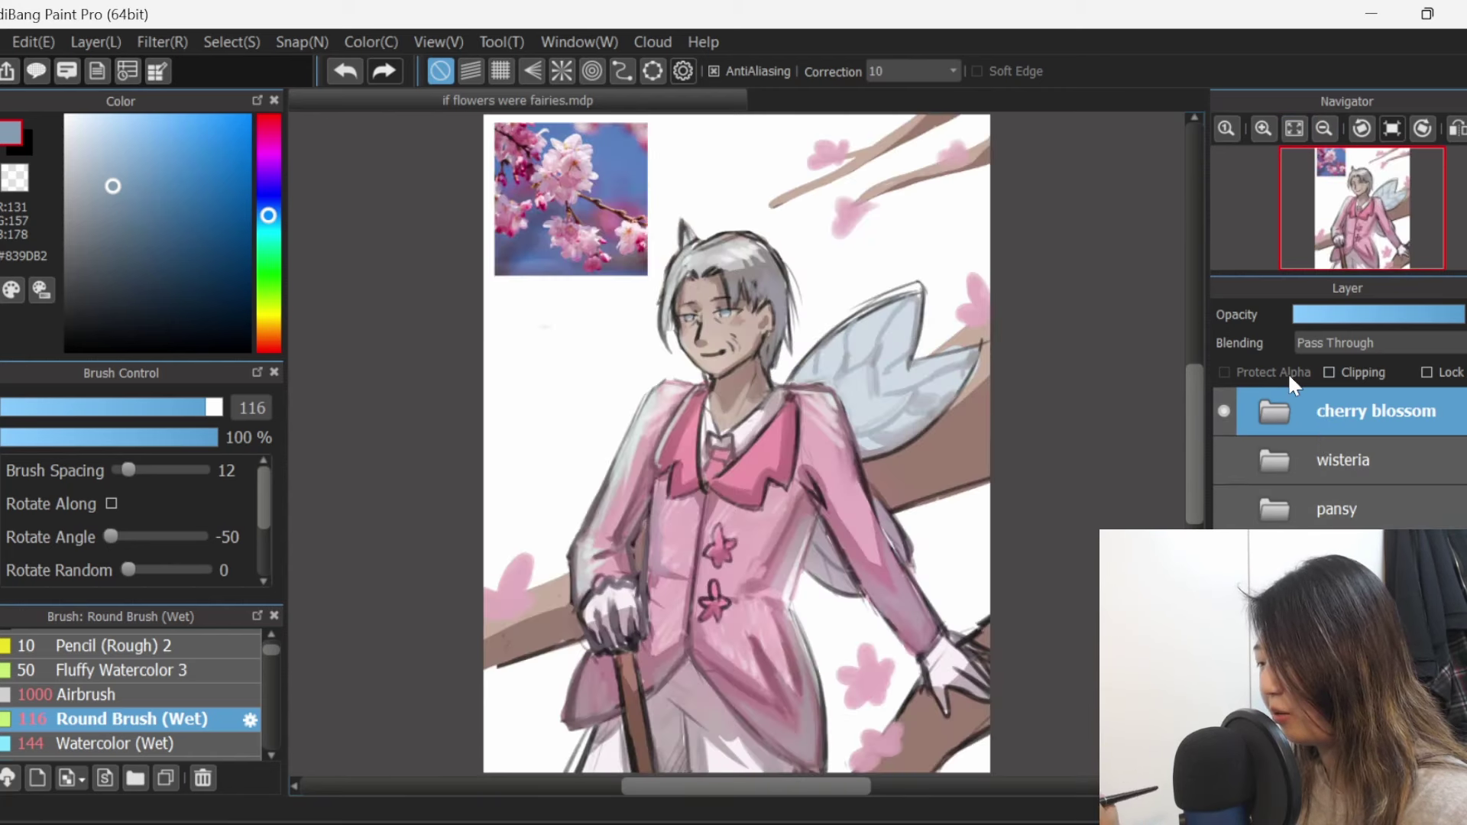
Examine the lotus fairy's face, hands and petal skirt up close, and display the wisteria fairy for comparison.
left_click(1225, 410)
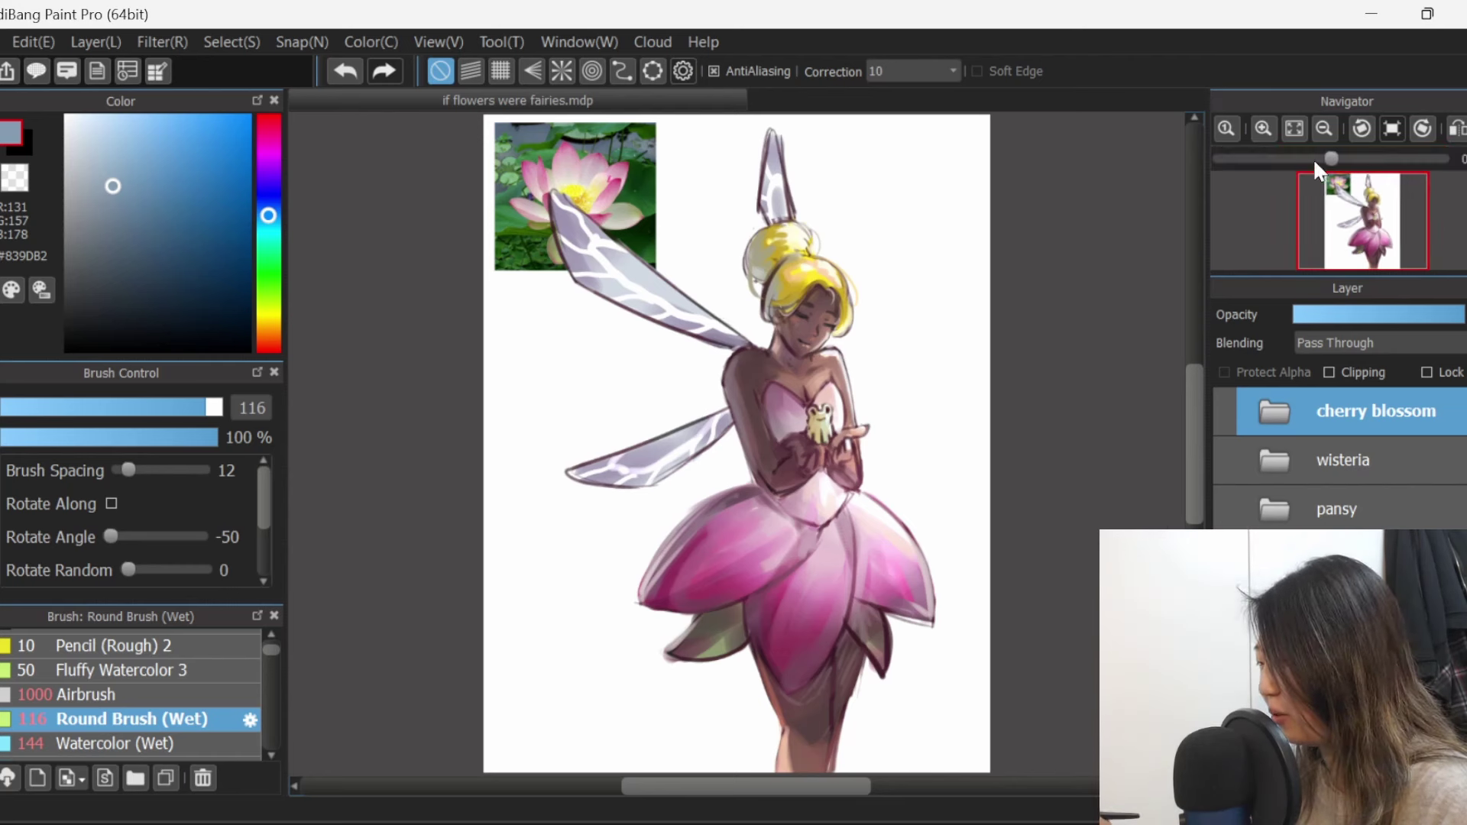
left_click(1263, 128)
left_click(1264, 128)
left_click_drag(818, 785, 833, 786)
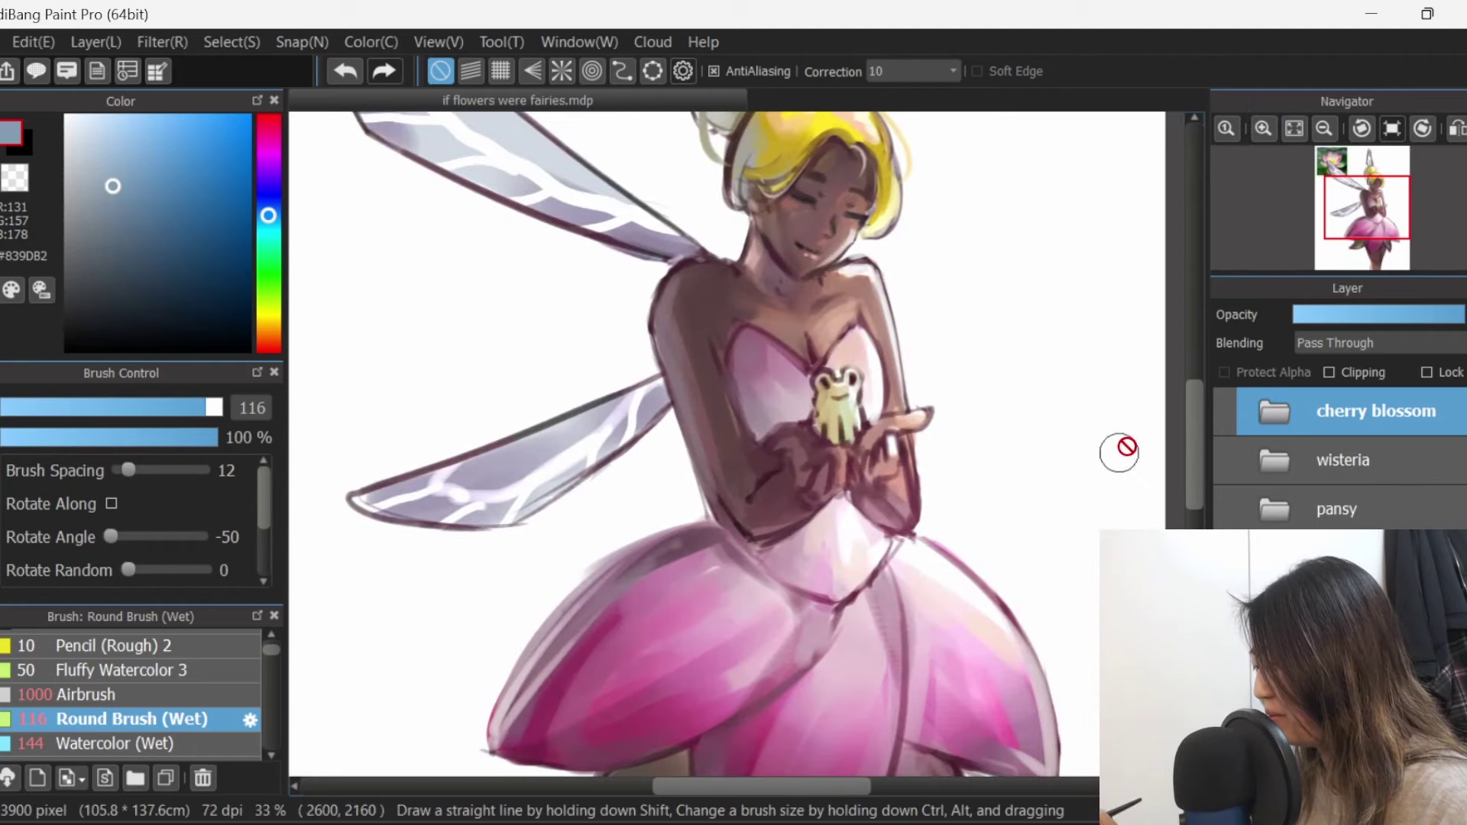
left_click_drag(1194, 437, 1196, 416)
left_click(1223, 413)
left_click(1224, 461)
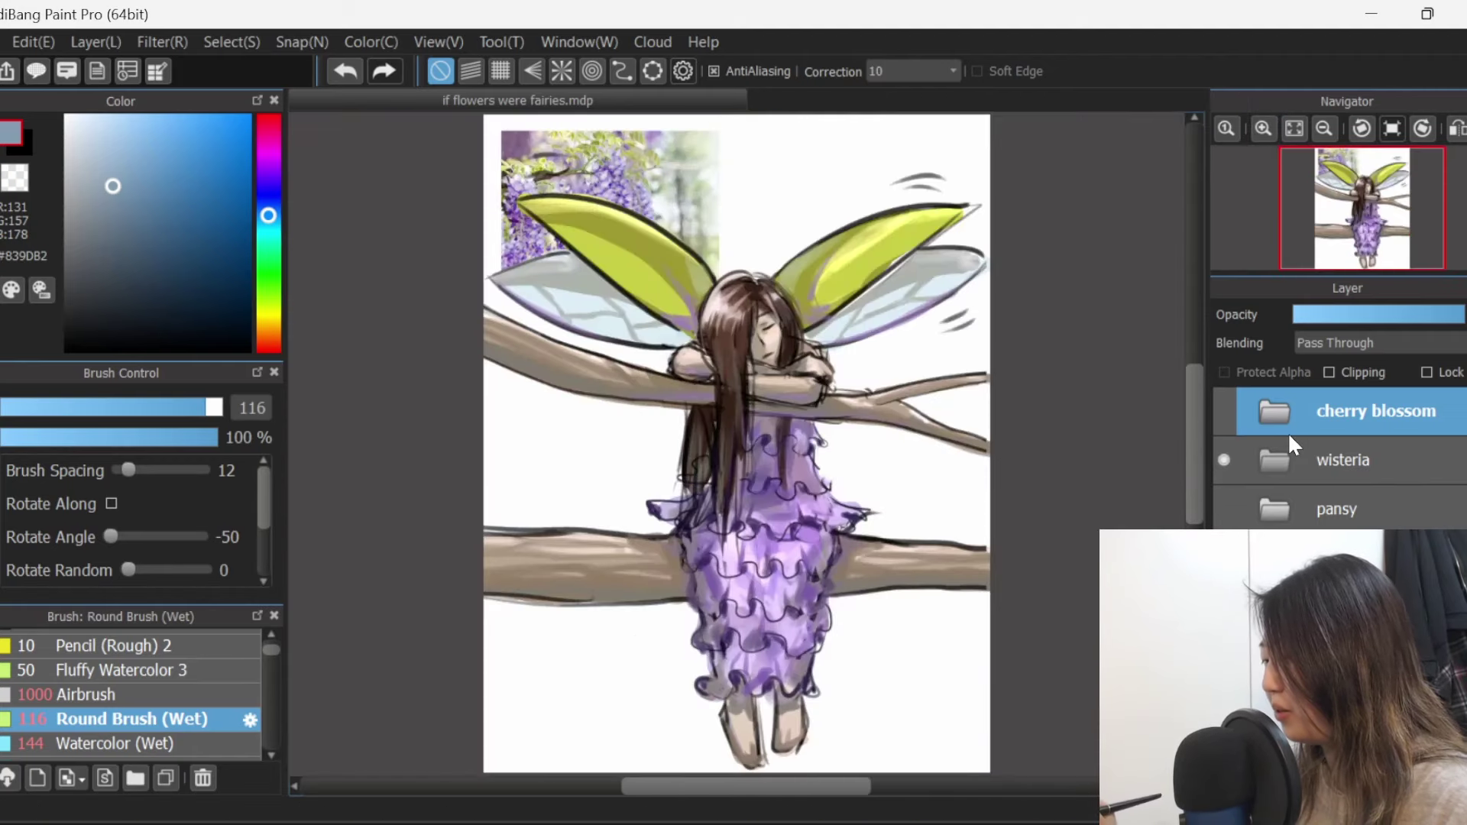